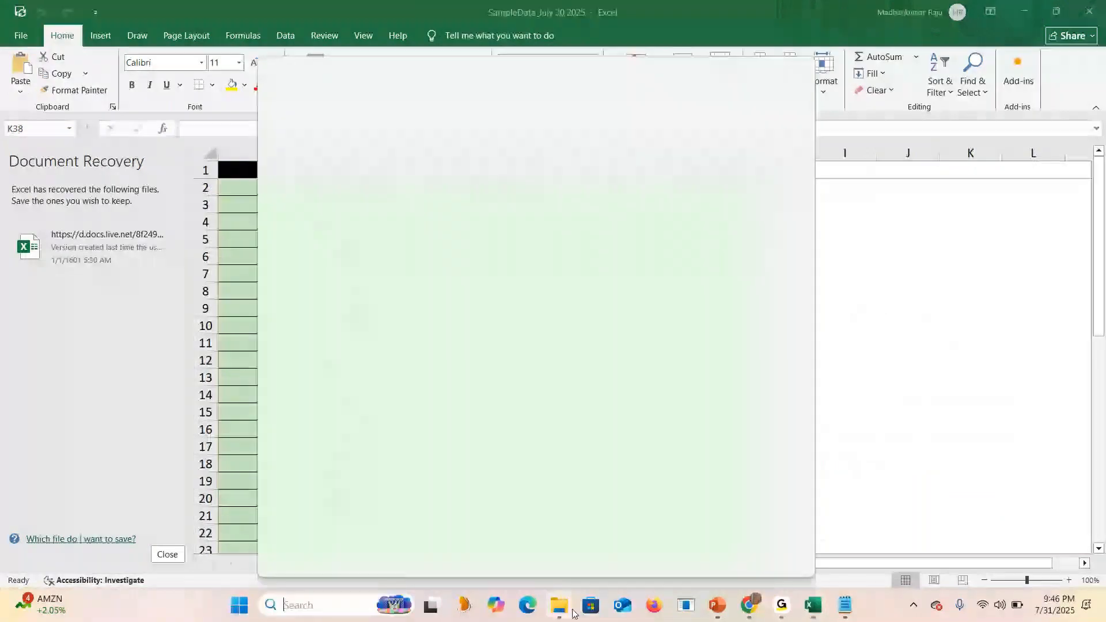
Launch SQL Server Management Studio 19 and connect to the DESKTOP-4A68FCT\SQLEXPRESS database engine with Windows Authentication.
mouse_move(564, 614)
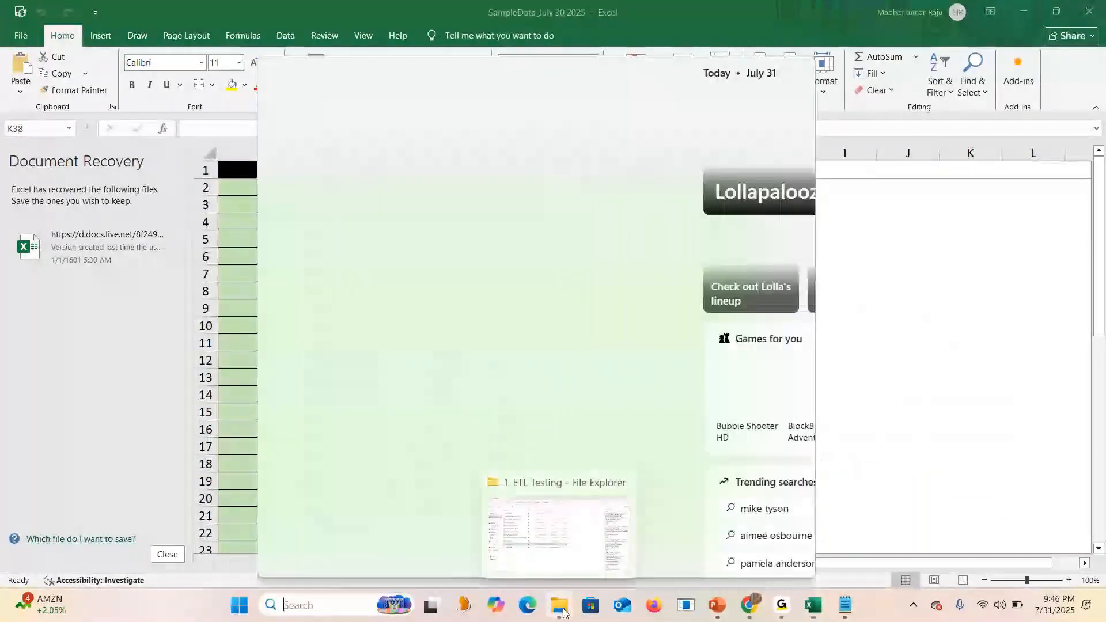
type("sql")
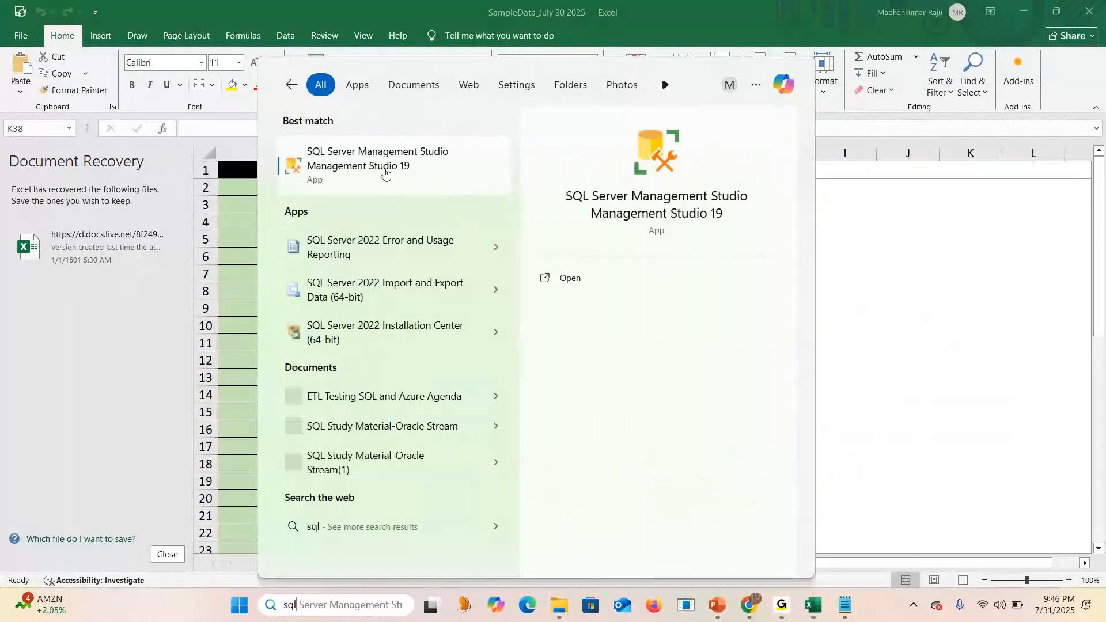
left_click(385, 173)
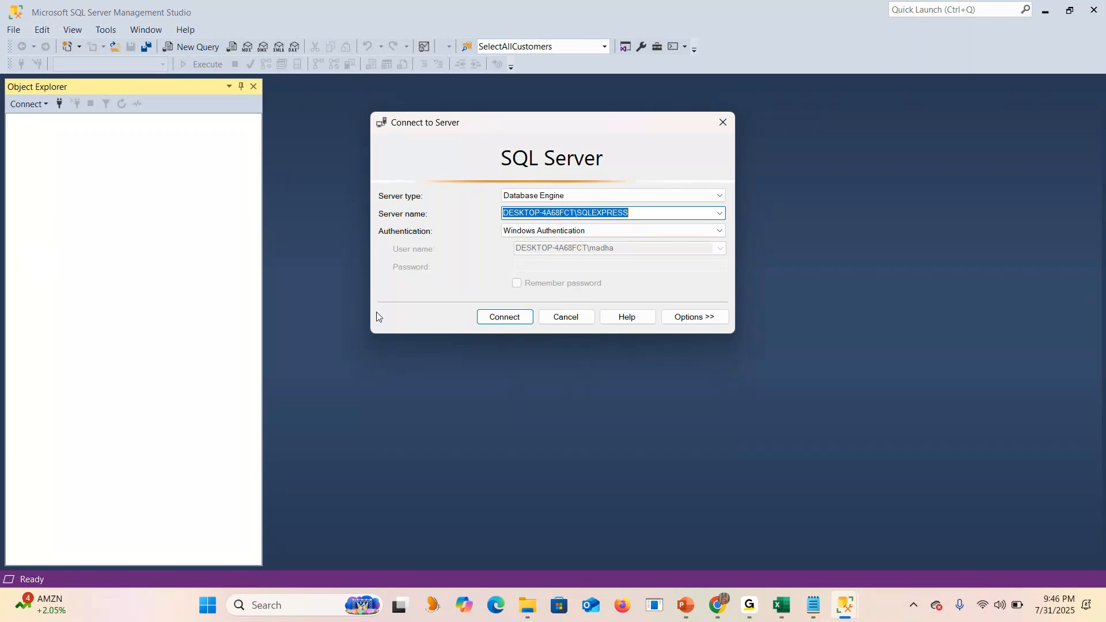
left_click(492, 317)
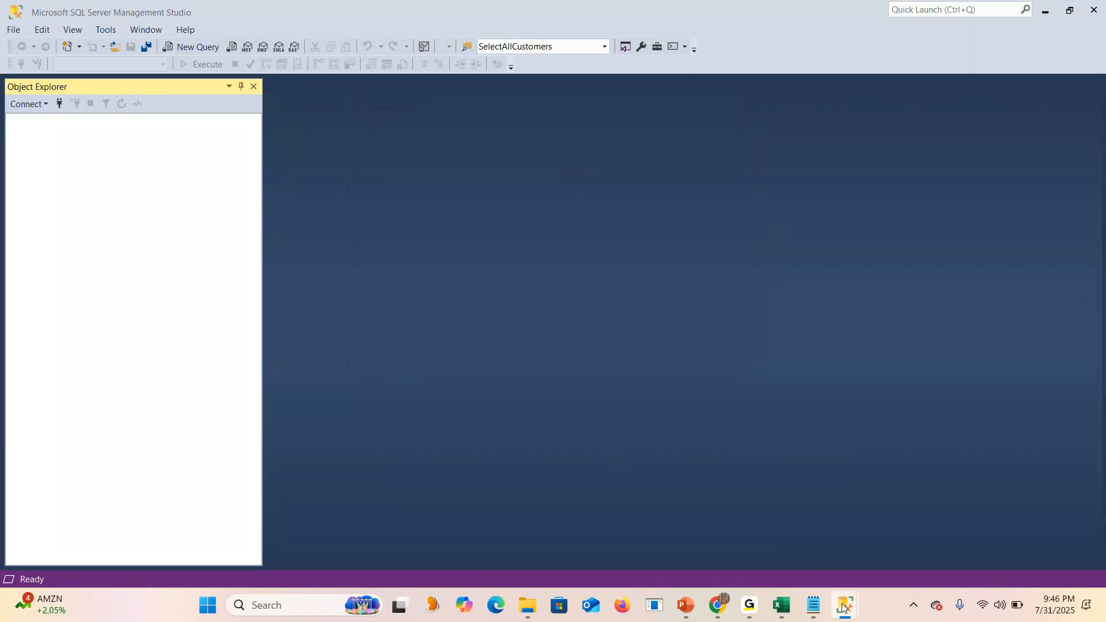
mouse_move(842, 609)
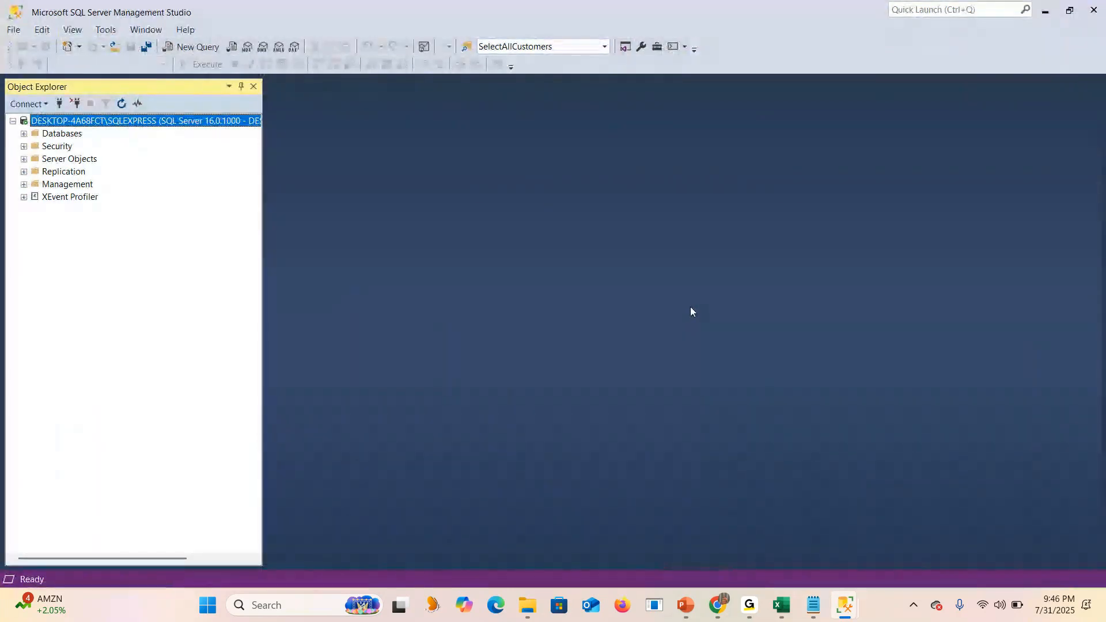
mouse_move(750, 604)
left_click(766, 551)
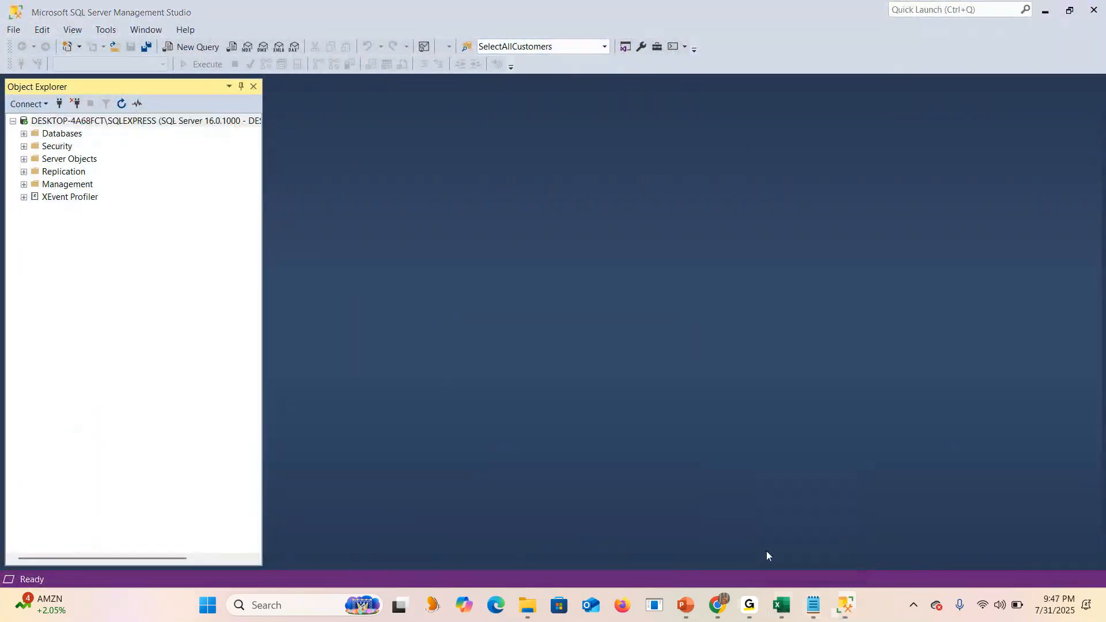
left_click(813, 552)
left_click(730, 442)
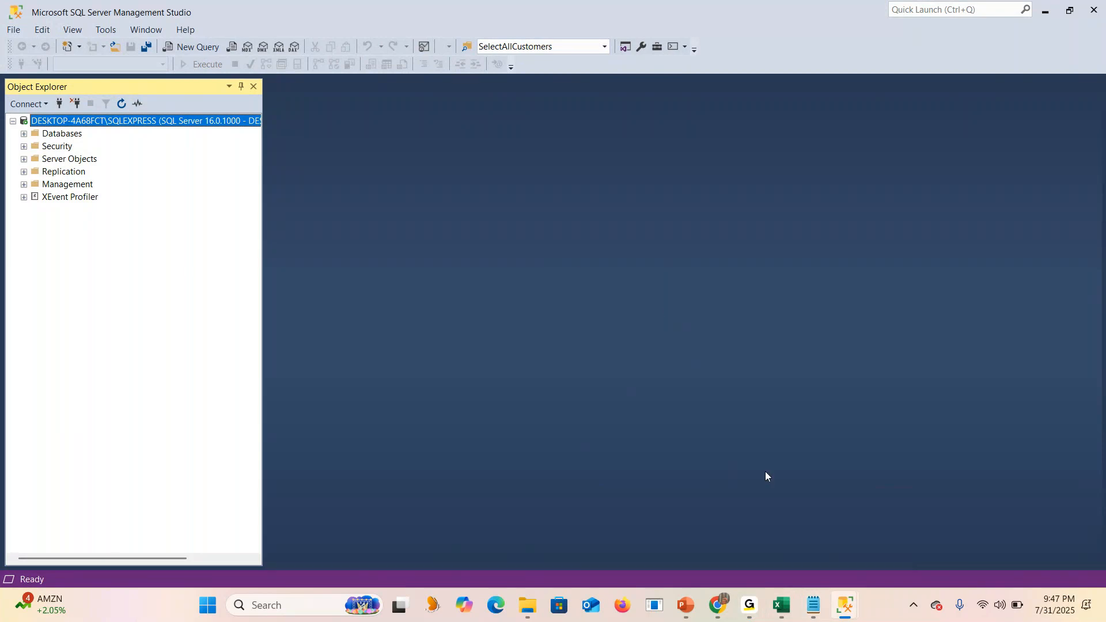
left_click(844, 605)
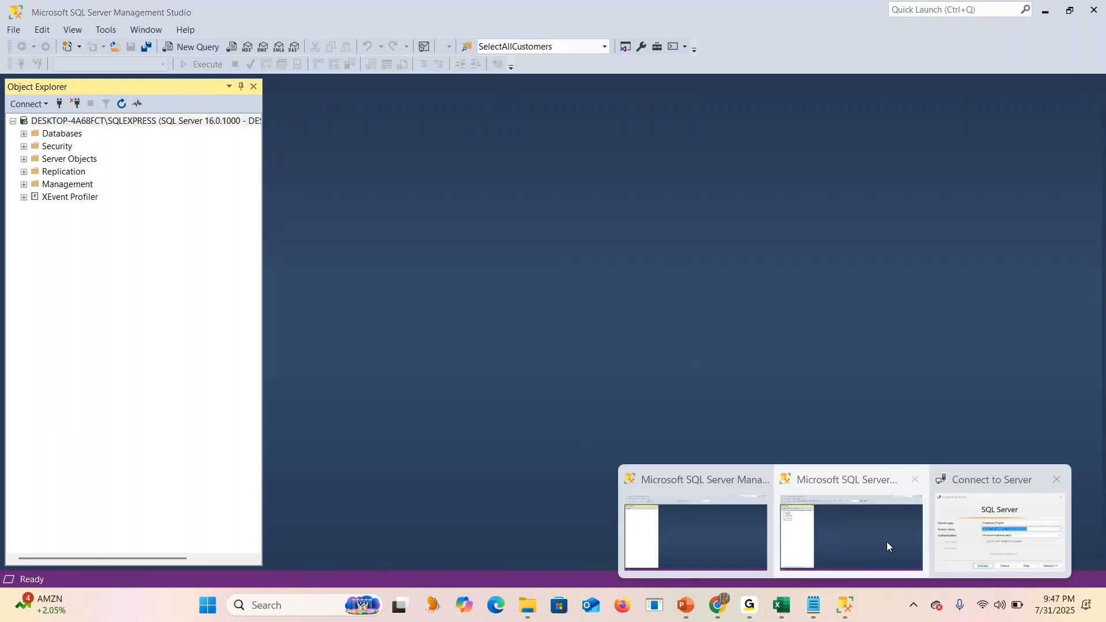
left_click(741, 535)
left_click(844, 605)
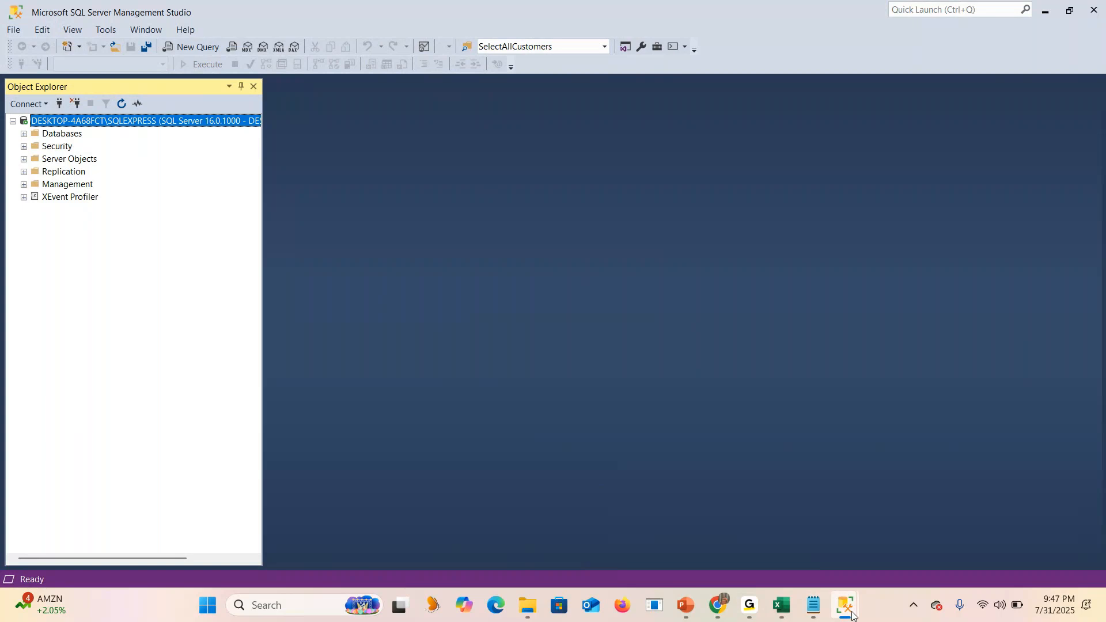
left_click(736, 565)
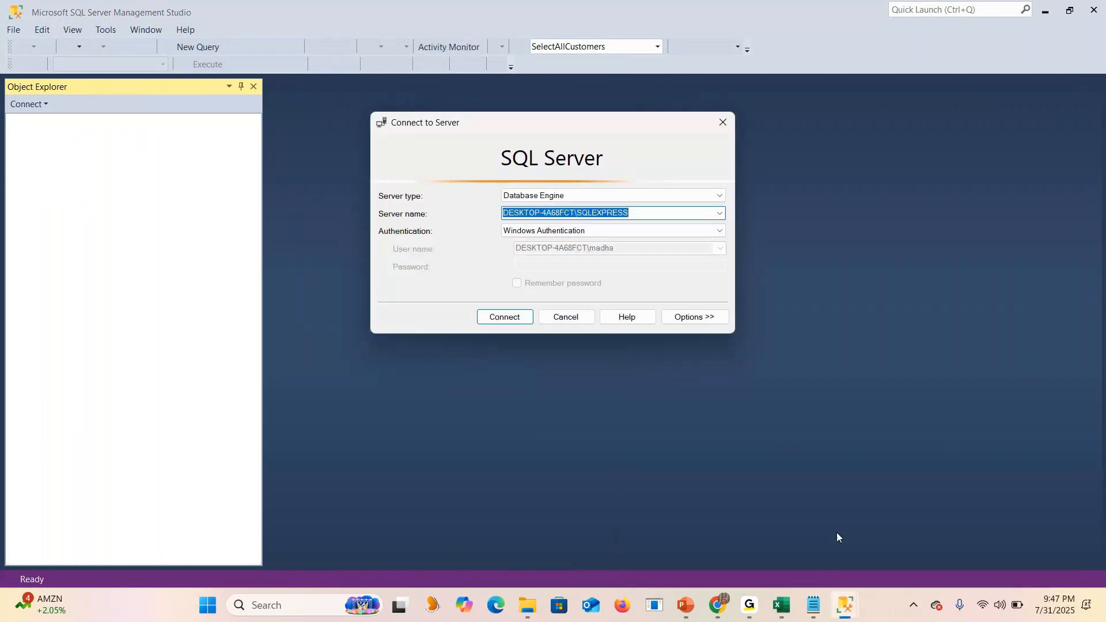
left_click(844, 605)
left_click(841, 515)
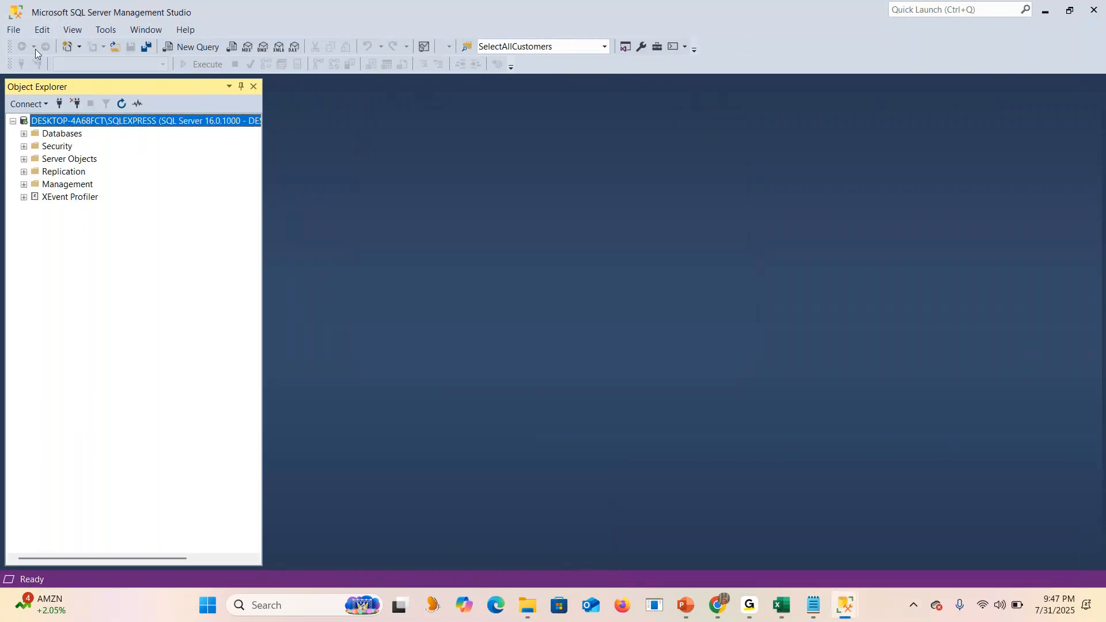
Connect Object Explorer to the SQLEXPRESS database engine again using Windows Authentication.
left_click(14, 29)
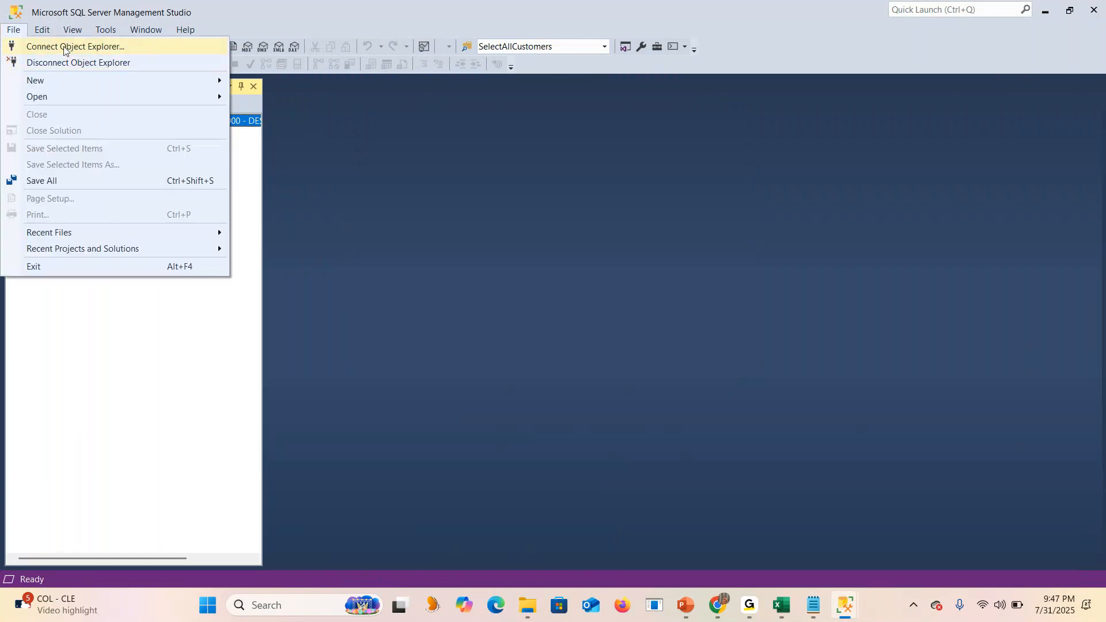
left_click(64, 47)
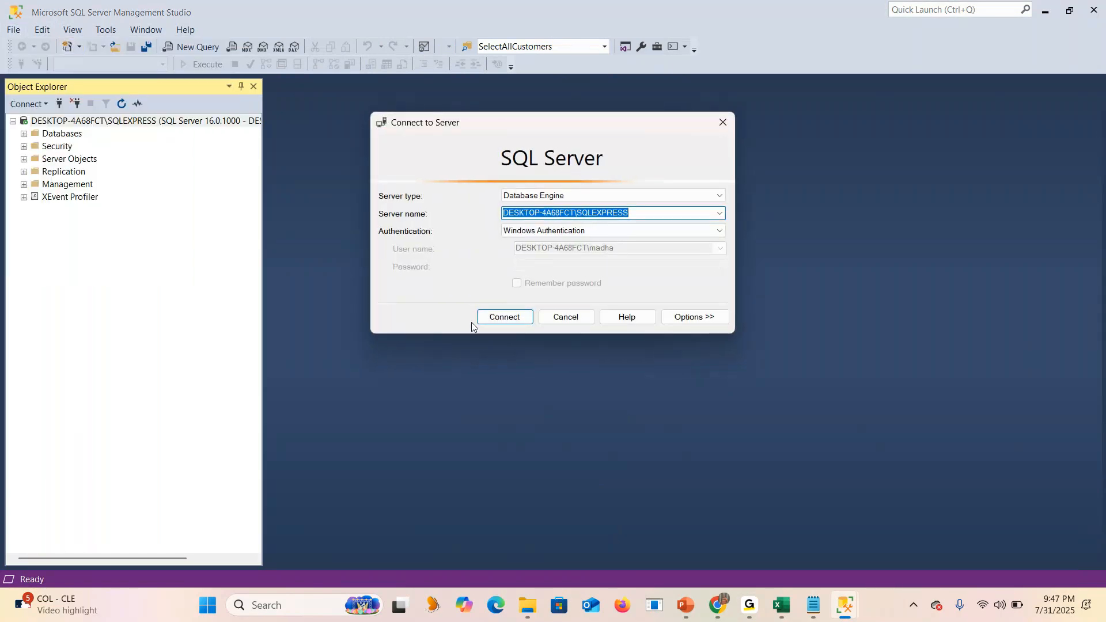
left_click(477, 323)
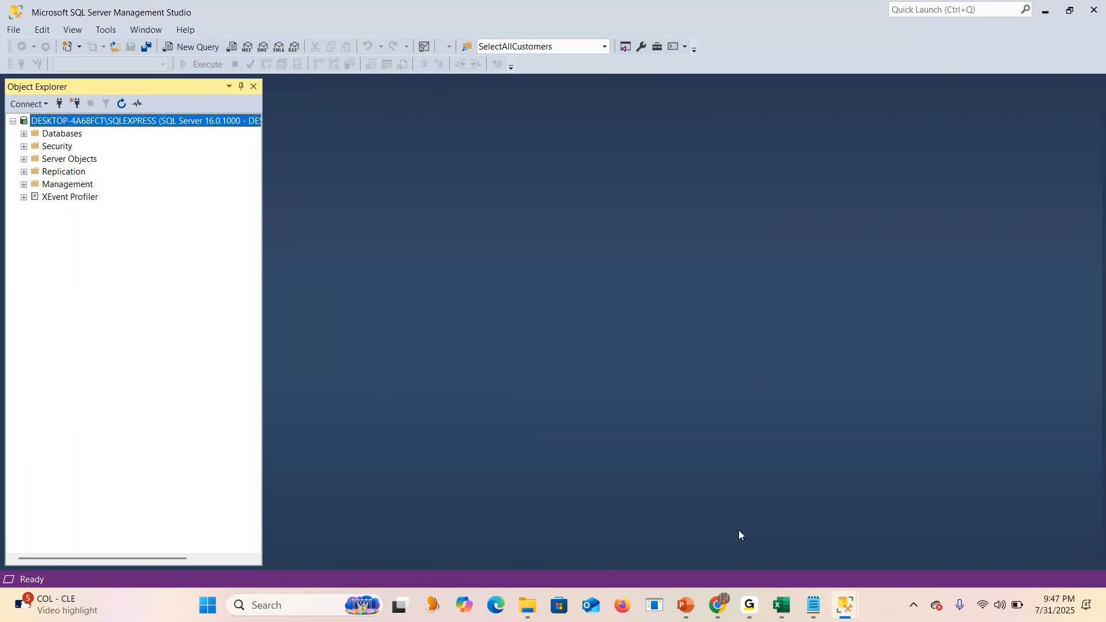
Open a new query on the connected server and enter SELECT SALESORDER in it.
mouse_move(812, 607)
left_click(13, 29)
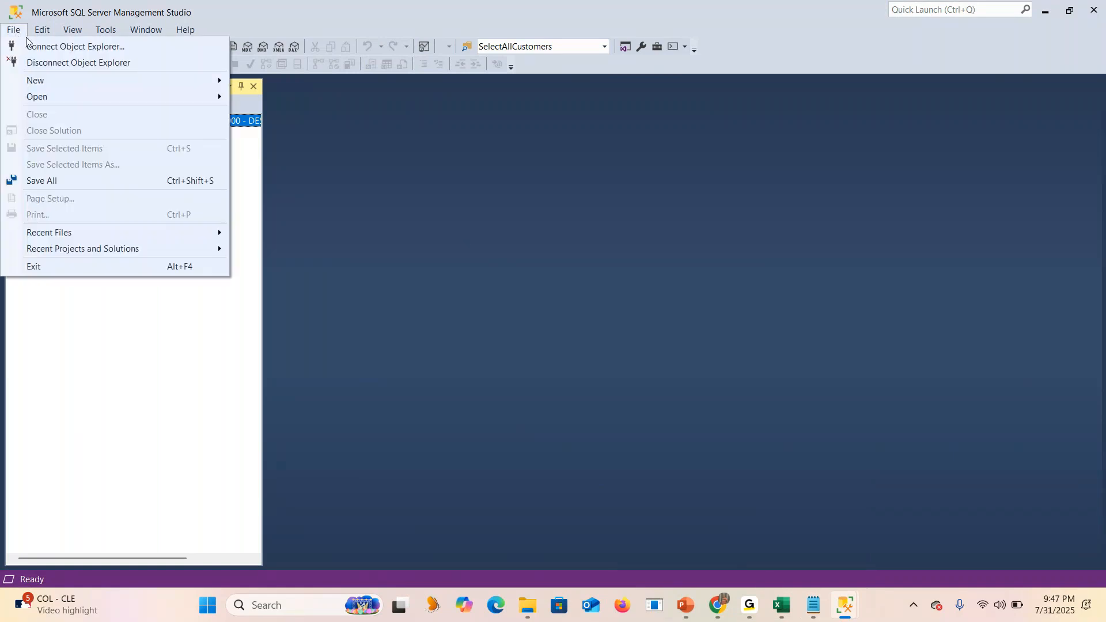
left_click(322, 19)
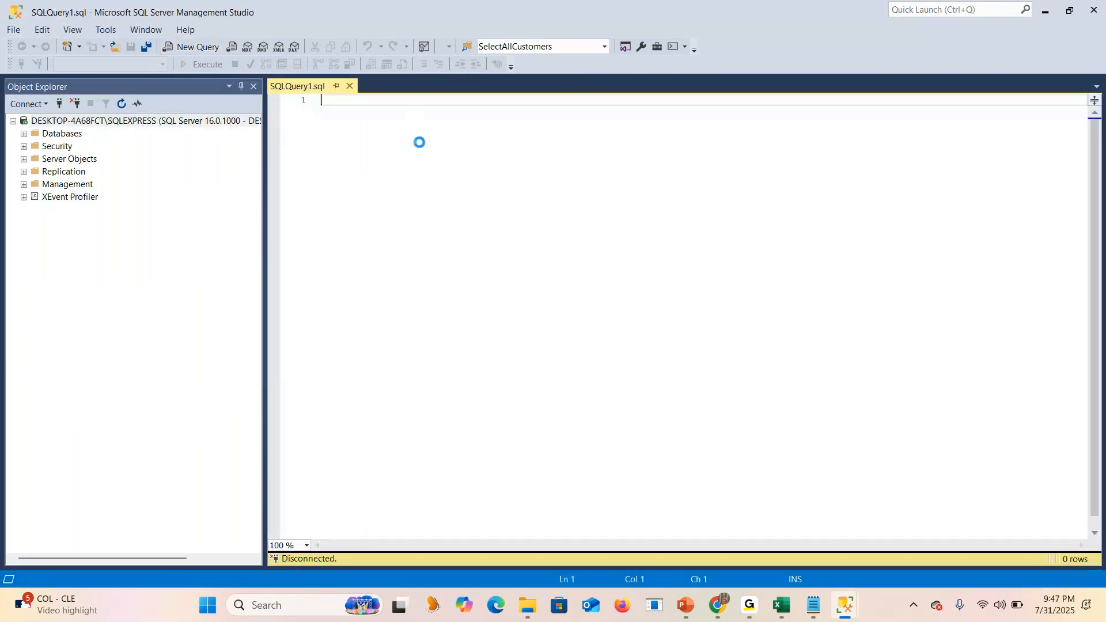
type("SELECT ")
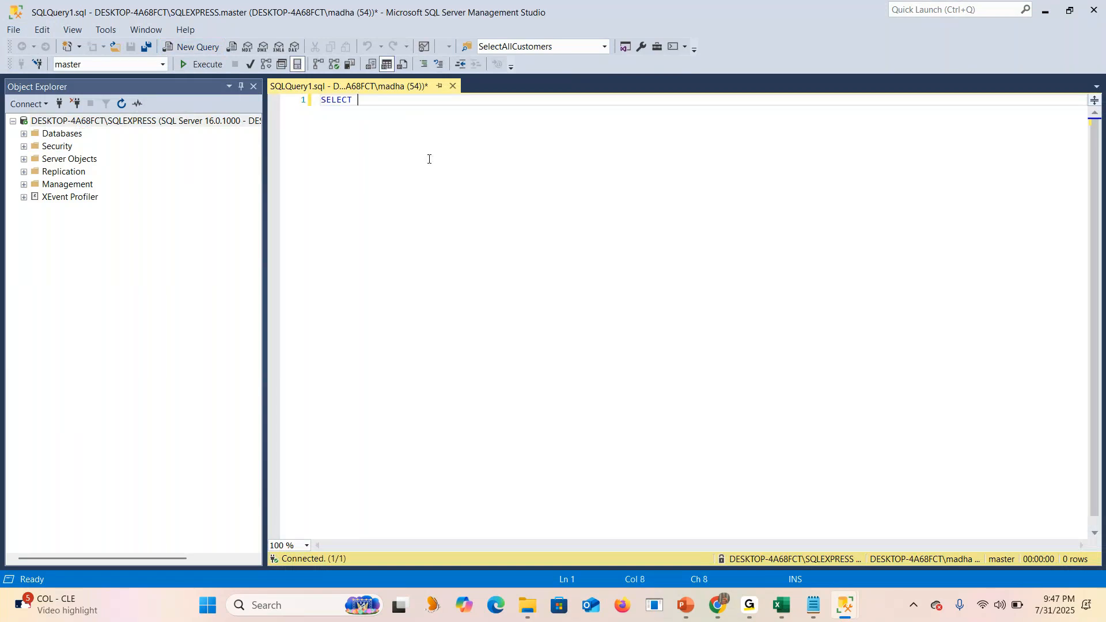
type("SALESORDER")
Complete the statement as SELECT * FROM SALESORDER and execute it.
key("ctrl+a")
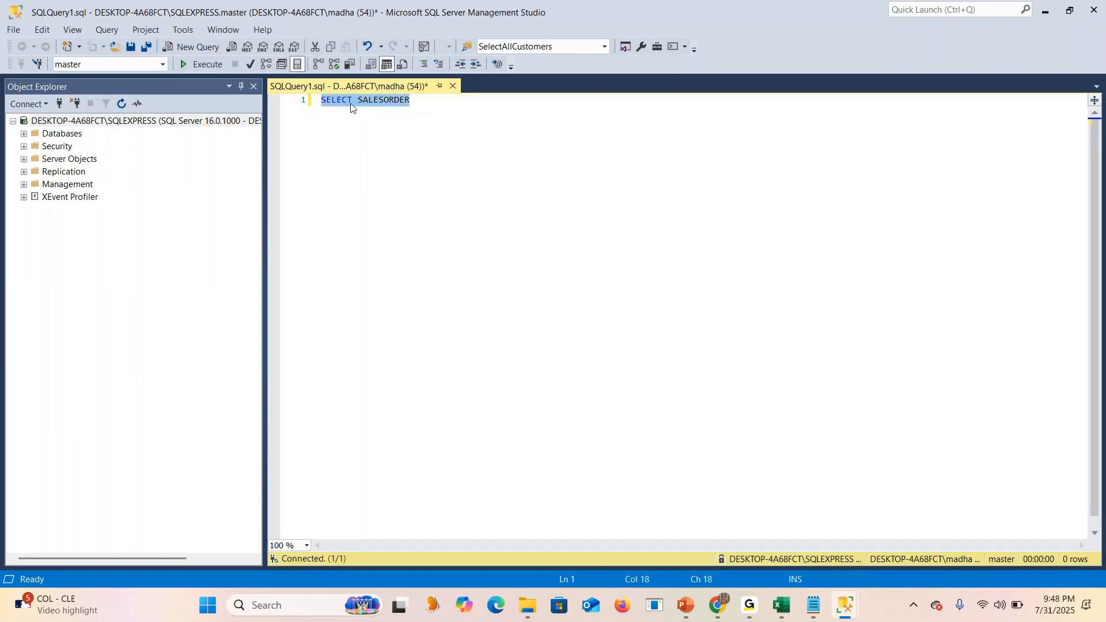
left_click(355, 103)
type("* FRPO")
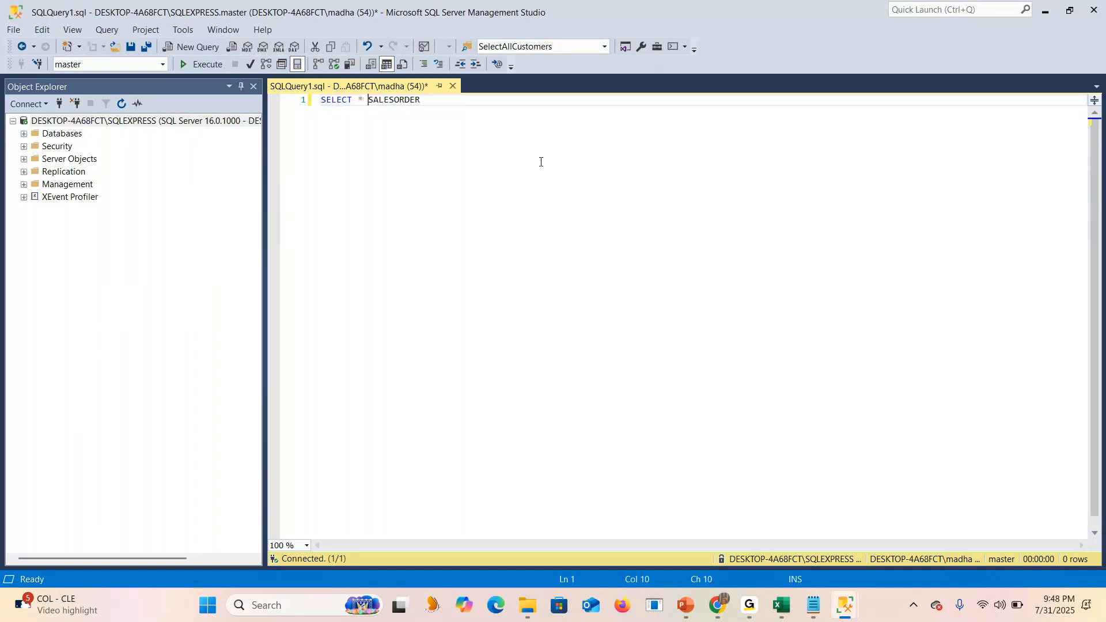
key("BackSpace")
key("BackSpace")
type("OM")
key("ctrl+a")
left_click(201, 64)
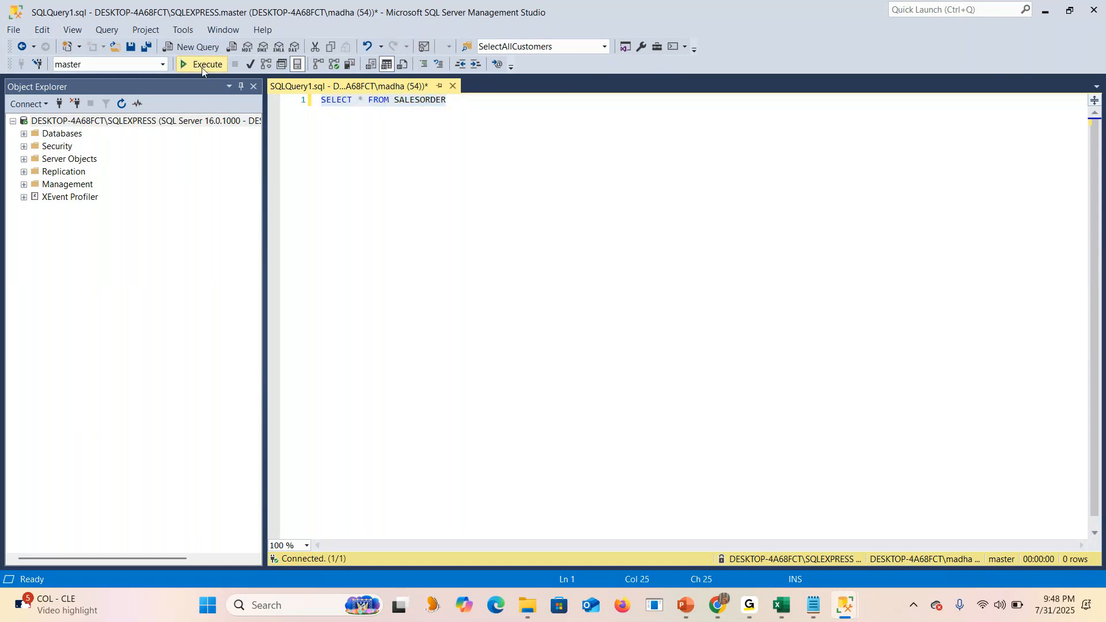
left_click(491, 257)
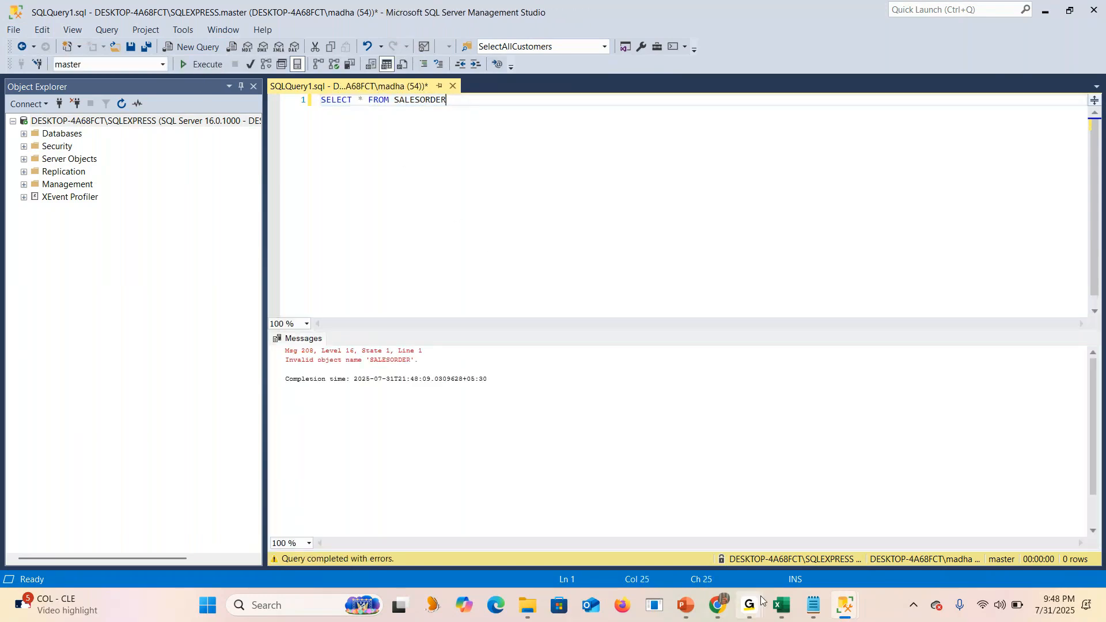
Replace the query with a CREATE TABLE SALESETL statement followed by parentheses with blank lines between them for the columns.
left_click_drag(491, 115, 247, 90)
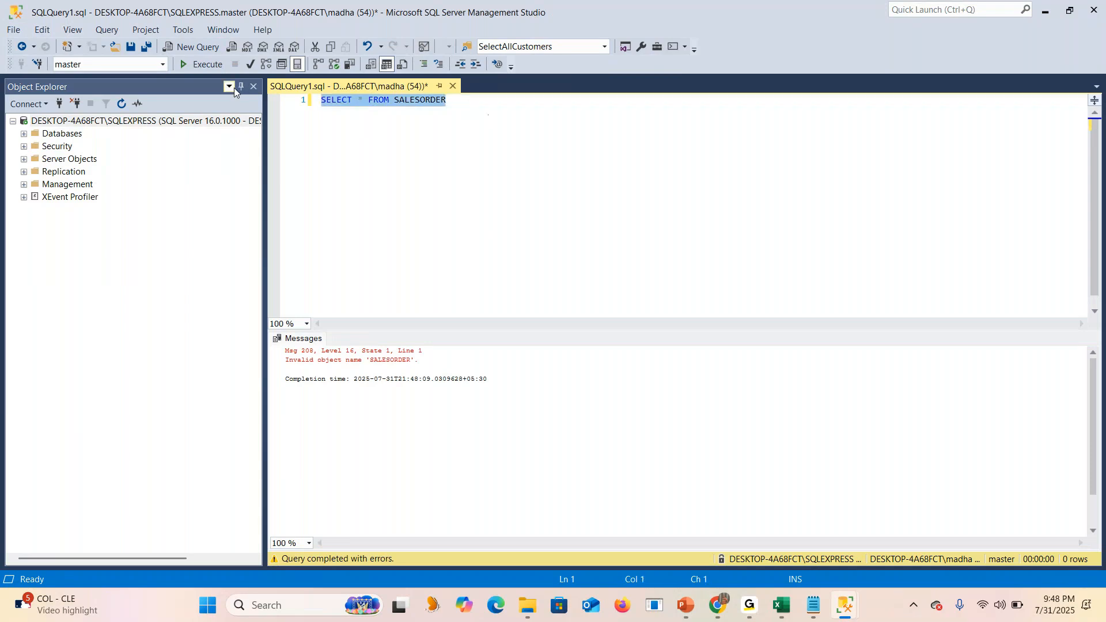
type("CREATE TABLE ")
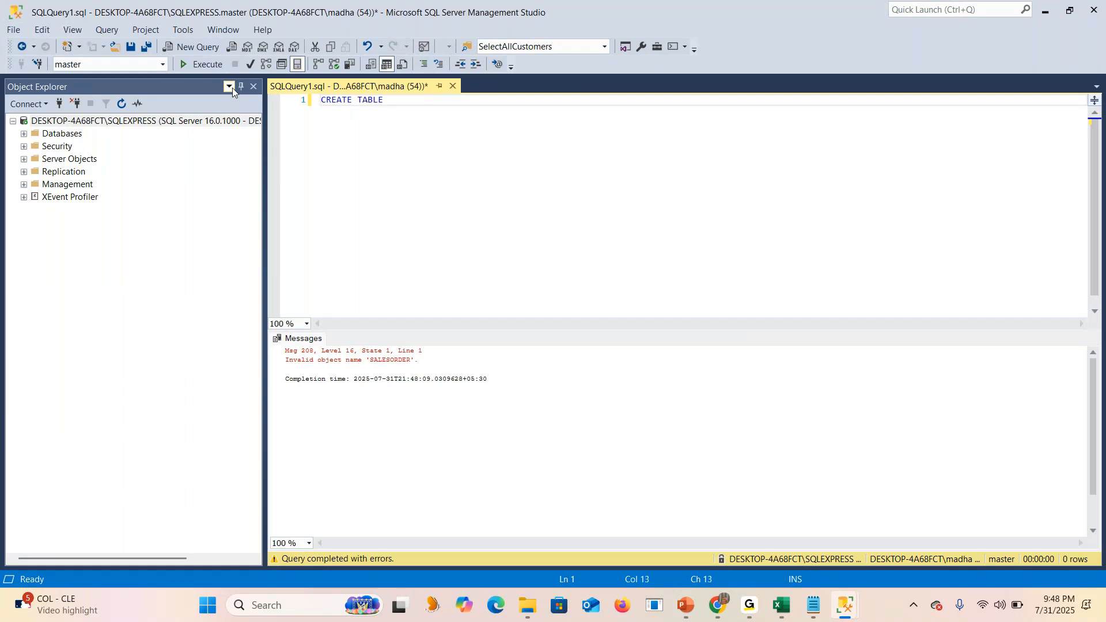
type("SALESETL")
key("Return")
type("(")
key("Return")
key("Return")
key("Return")
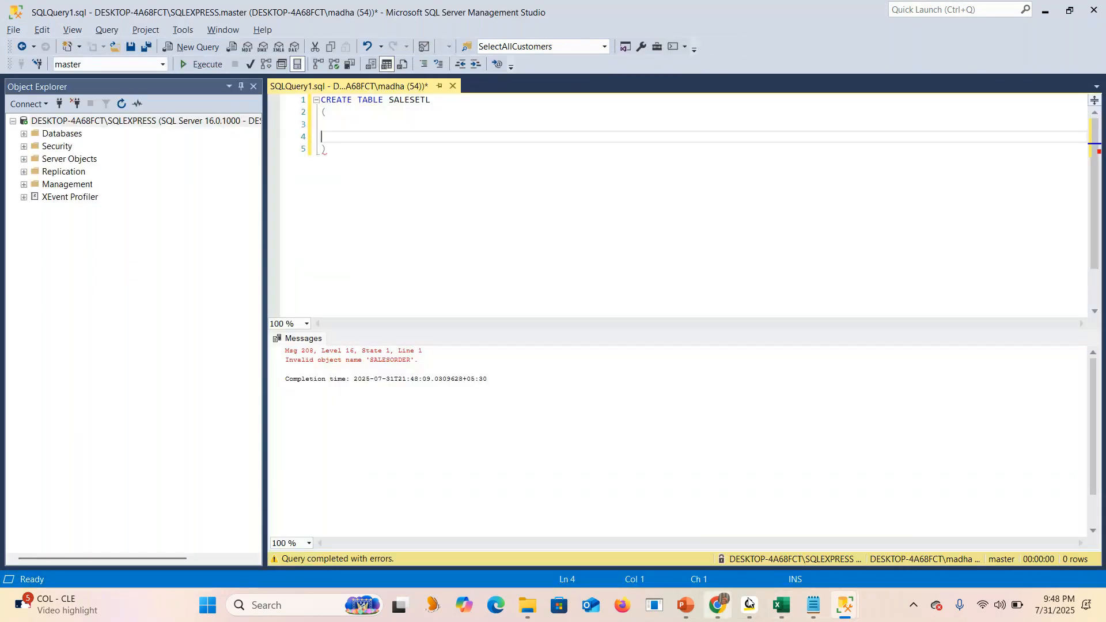
Switch to Excel, copy the SalesOrders header row from OrderDate through OrderID, and close the Document Recovery pane.
left_click(781, 605)
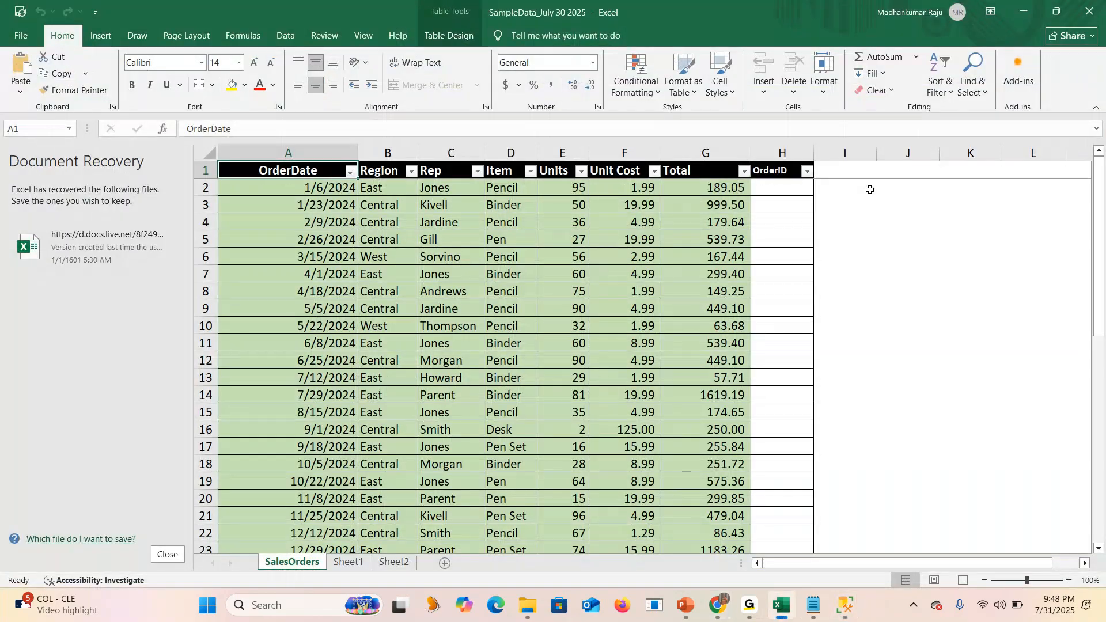
key("ctrl+c")
key("alt+Tab")
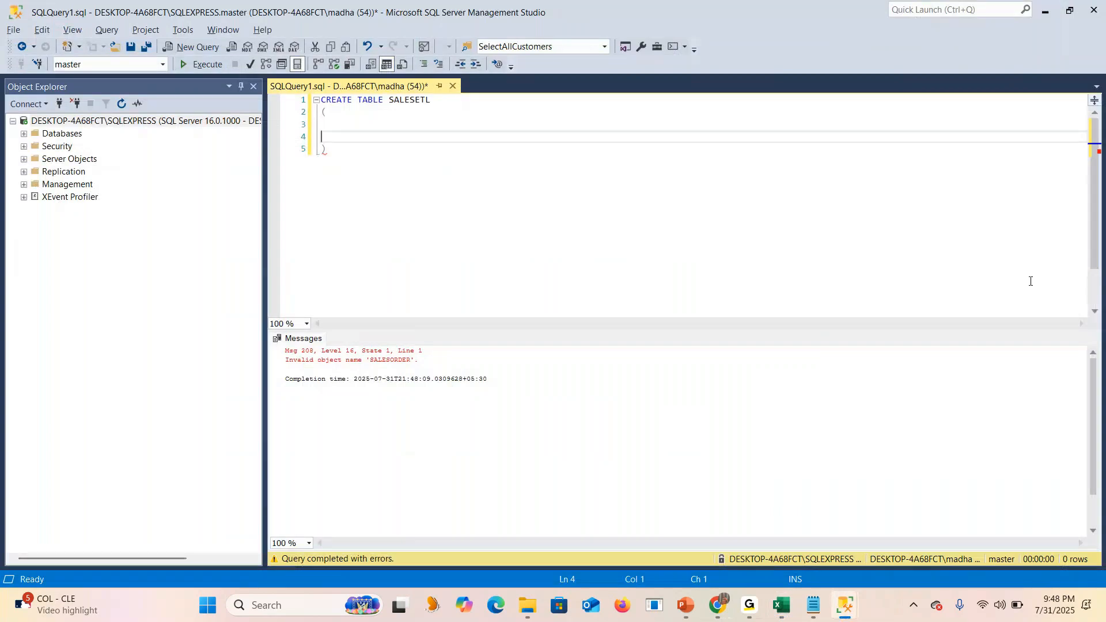
key("alt+Tab")
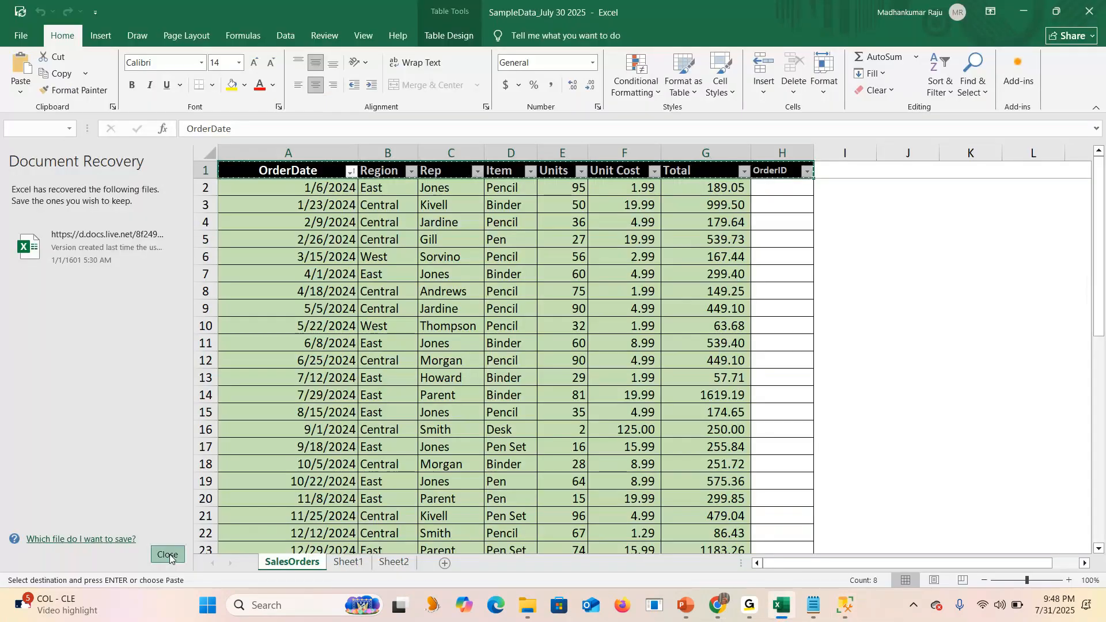
left_click(168, 554)
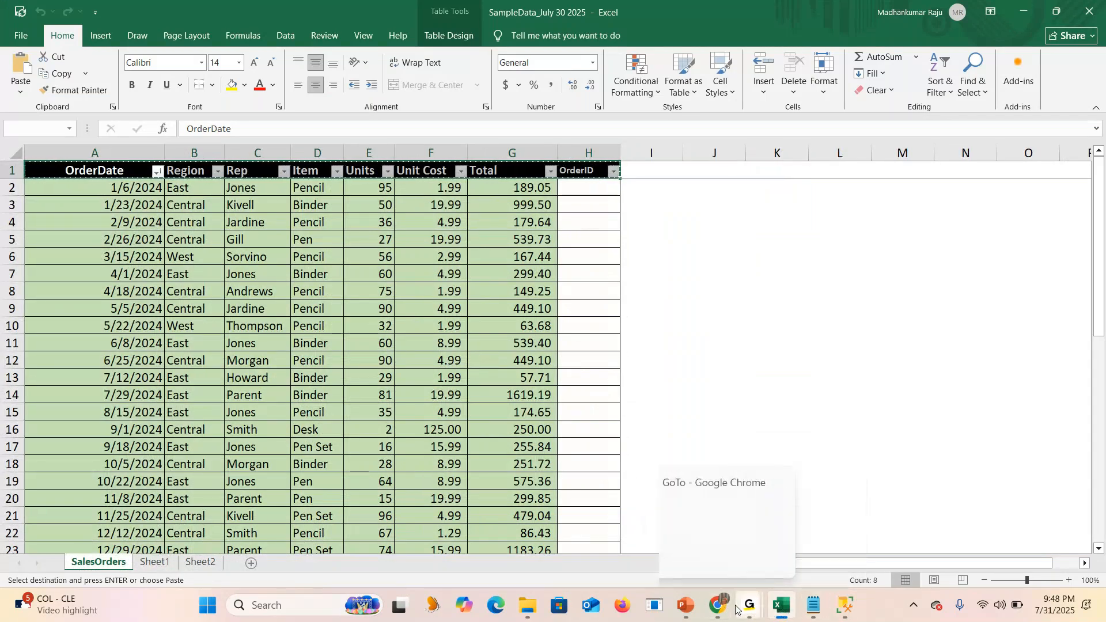
Switch back to the SQL Server Management Studio query and paste the copied headers inside the CREATE TABLE parentheses.
mouse_move(844, 606)
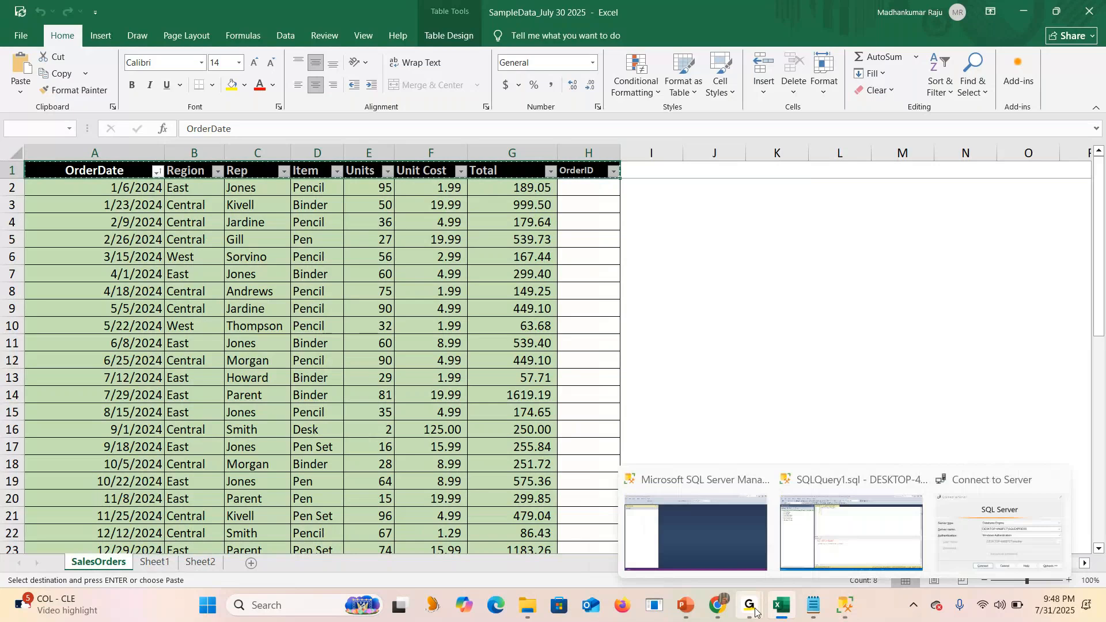
left_click(835, 525)
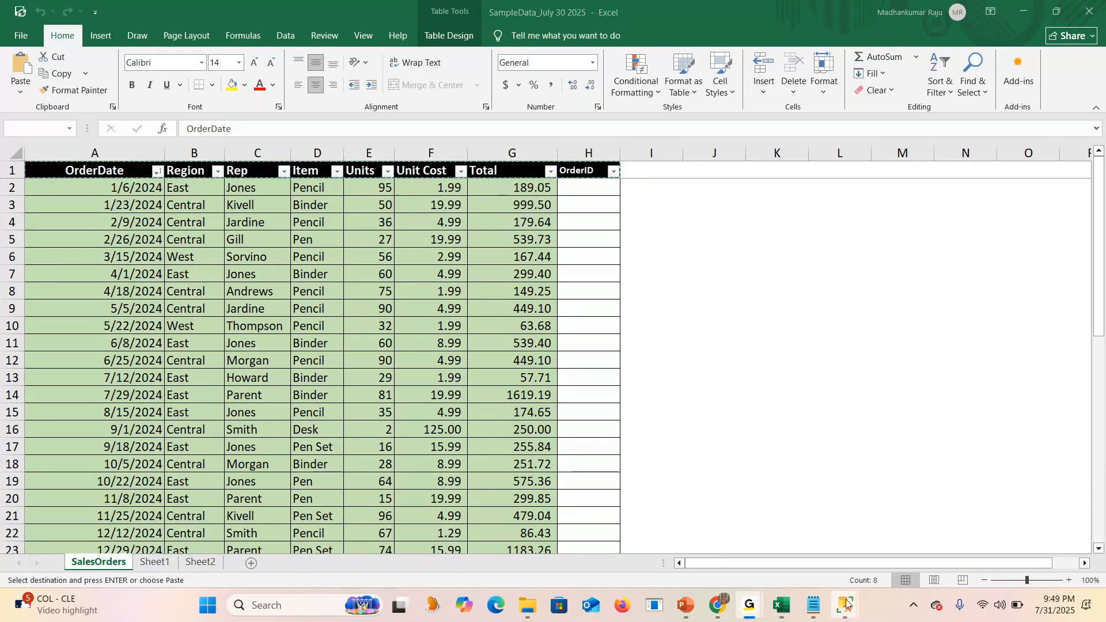
mouse_move(845, 606)
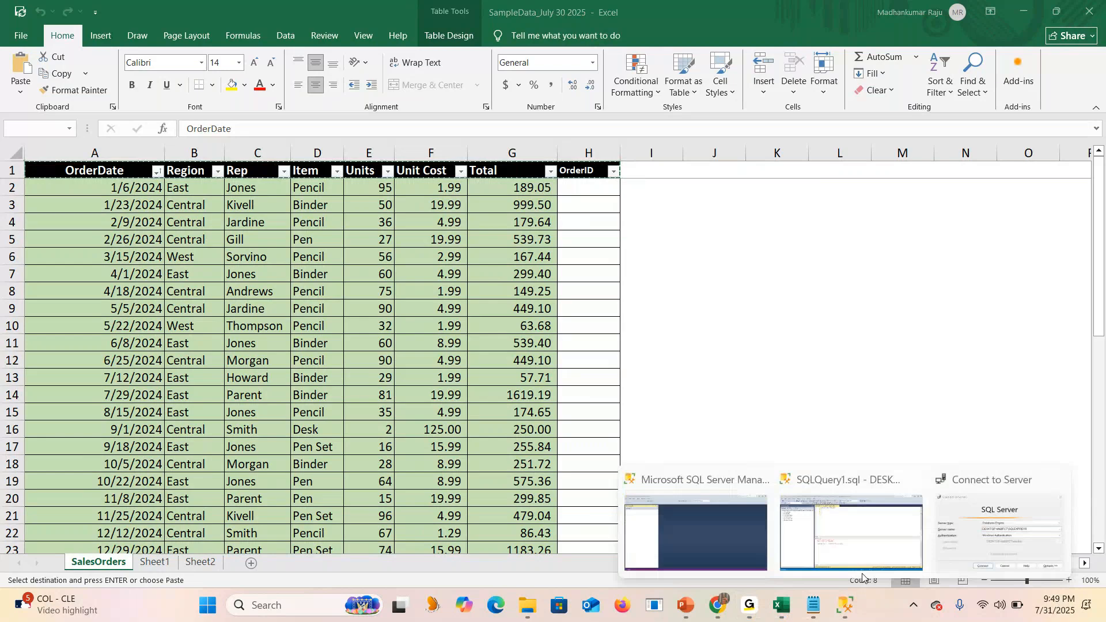
left_click(899, 491)
key("ctrl+v")
Break the pasted header row so that OrderDate, Region, Rep, Item and Units each stand on their own line.
left_click(380, 124)
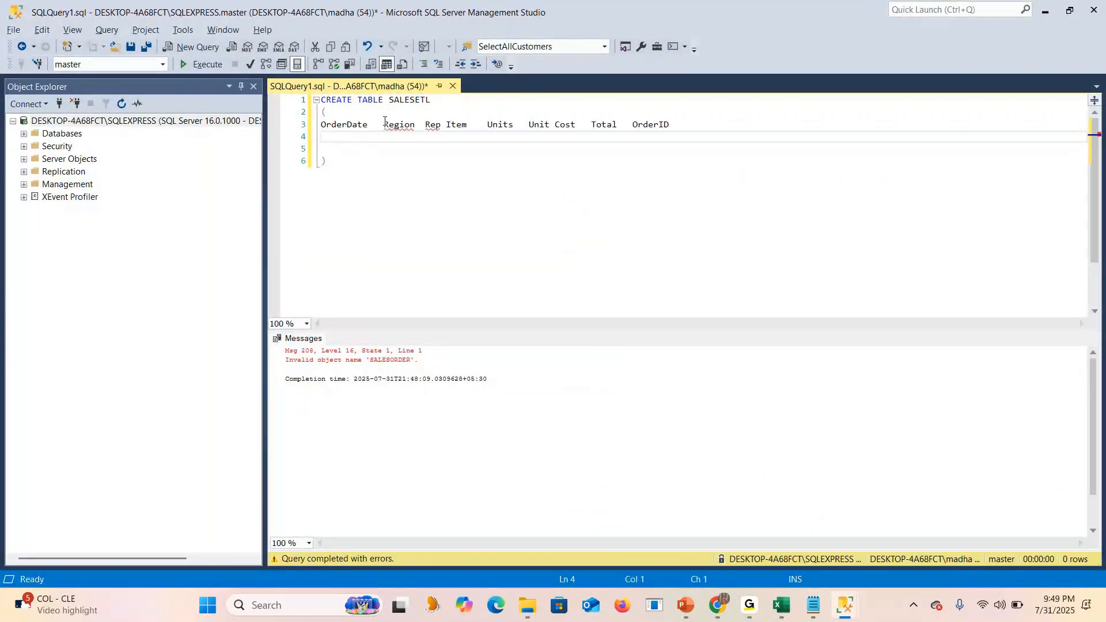
key("Return")
left_click(362, 141)
key("Return")
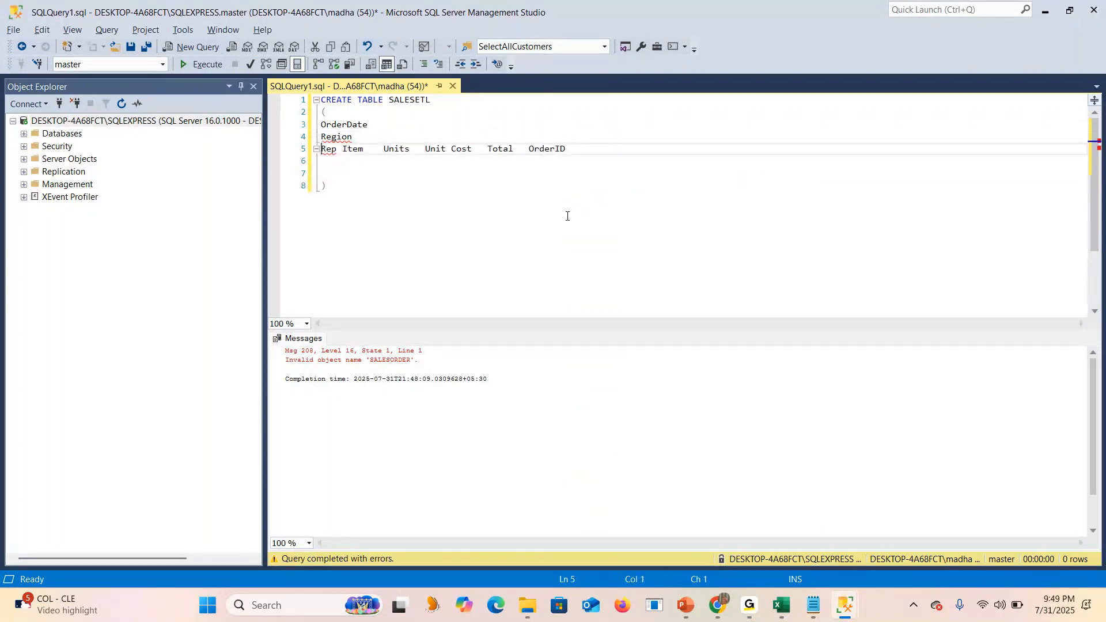
left_click(343, 149)
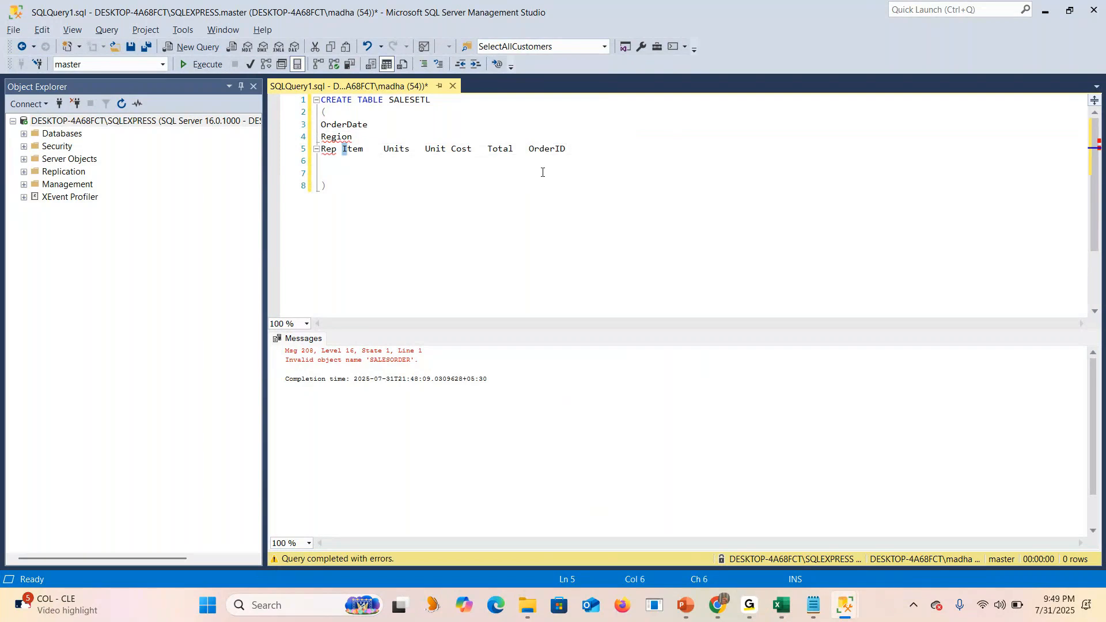
key("Return")
left_click(362, 161)
key("Return")
left_click(361, 173)
key("Return")
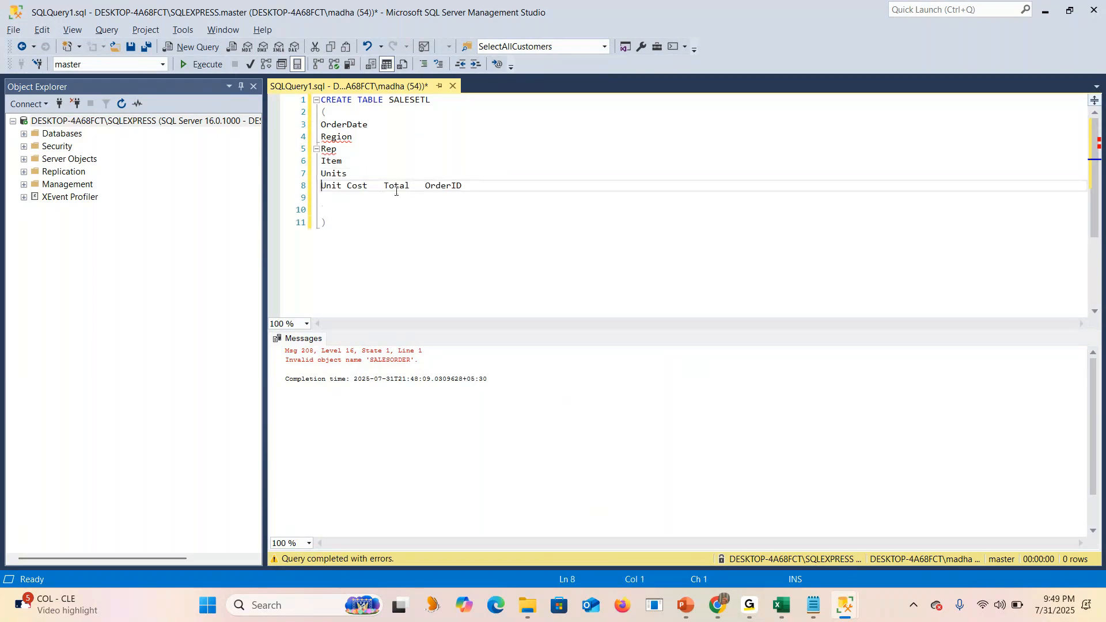
Put Unit Cost, Total and OrderID on separate lines and remove the space in the cost column's name to form UnitCost.
left_click(383, 186)
key("Return")
left_click(363, 198)
key("Return")
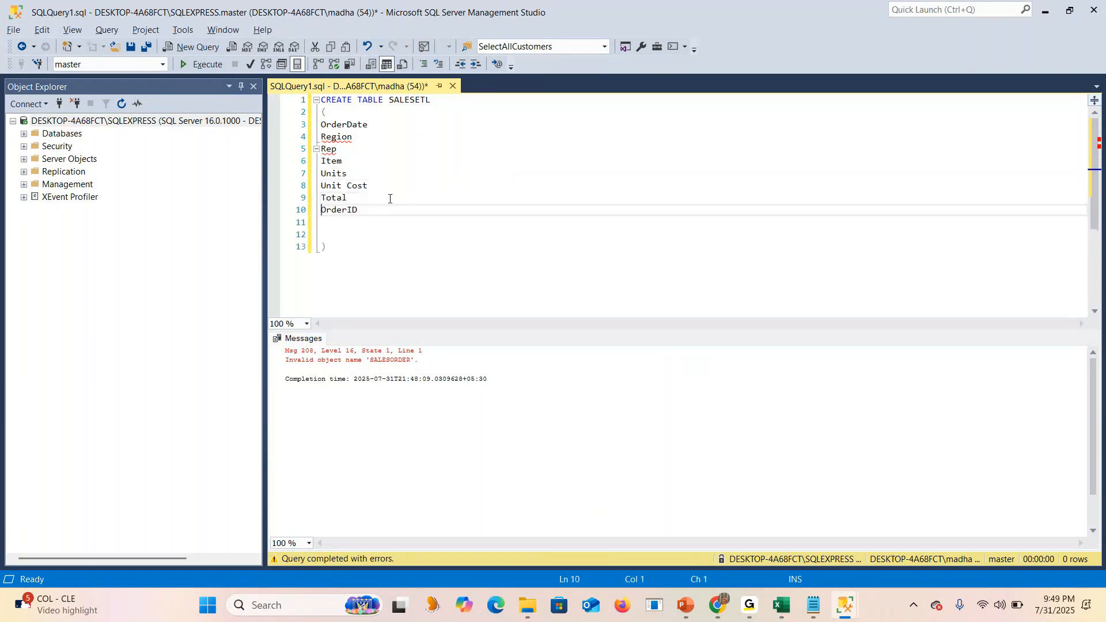
left_click(347, 186)
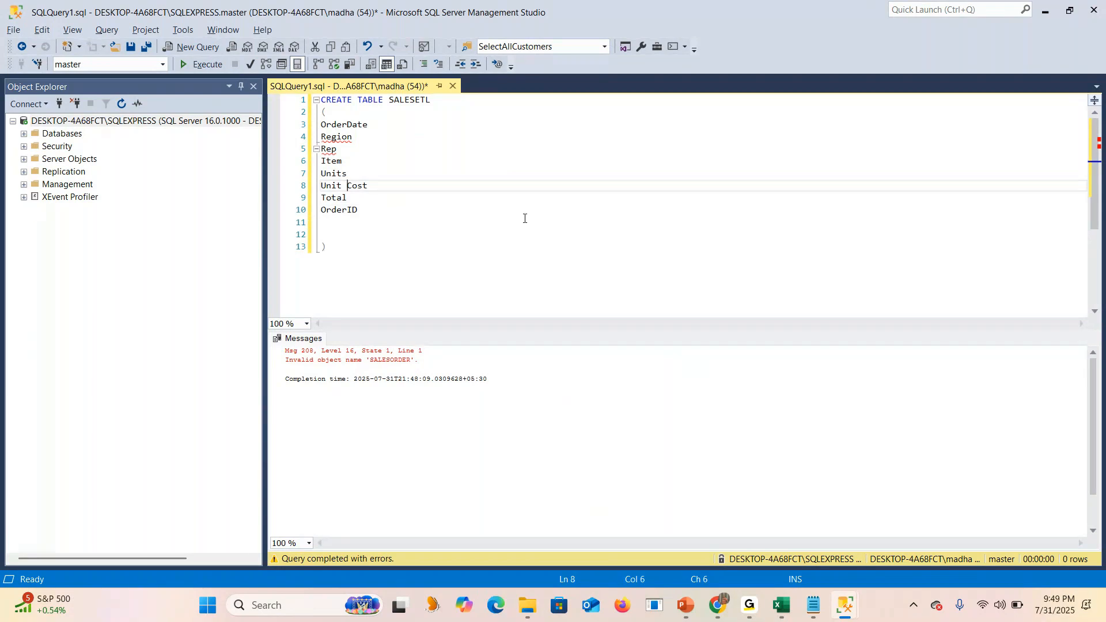
key("BackSpace")
Add the column names ACTIVEFLAG, EFSTRDATE and EFFENDDATE on separate lines below OrderID.
left_click(358, 210)
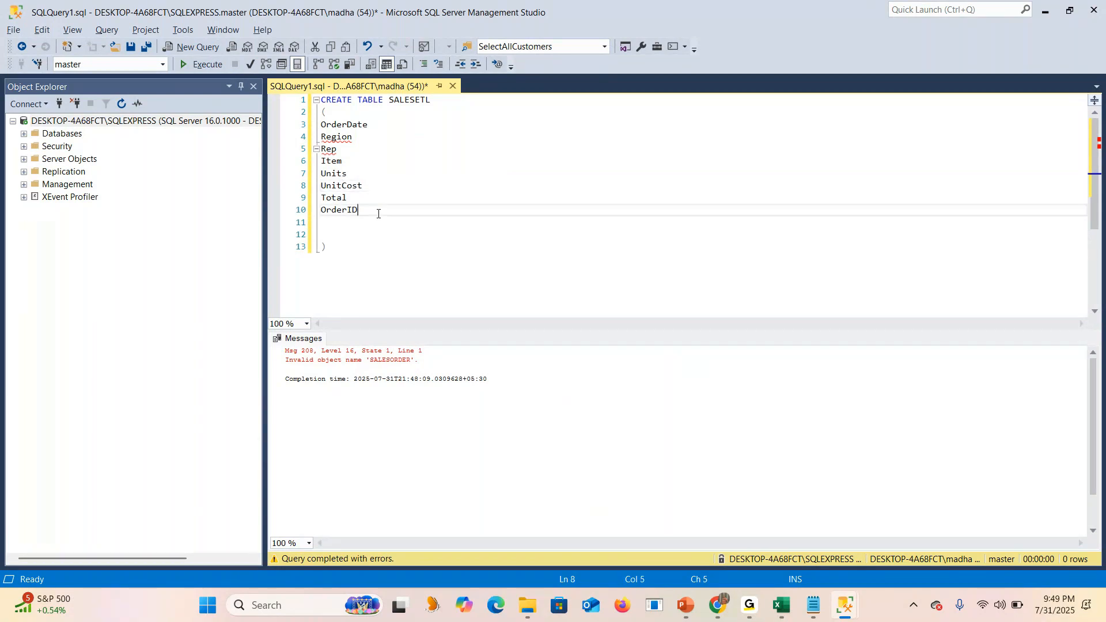
key("Return")
type("ACTIVEFLA")
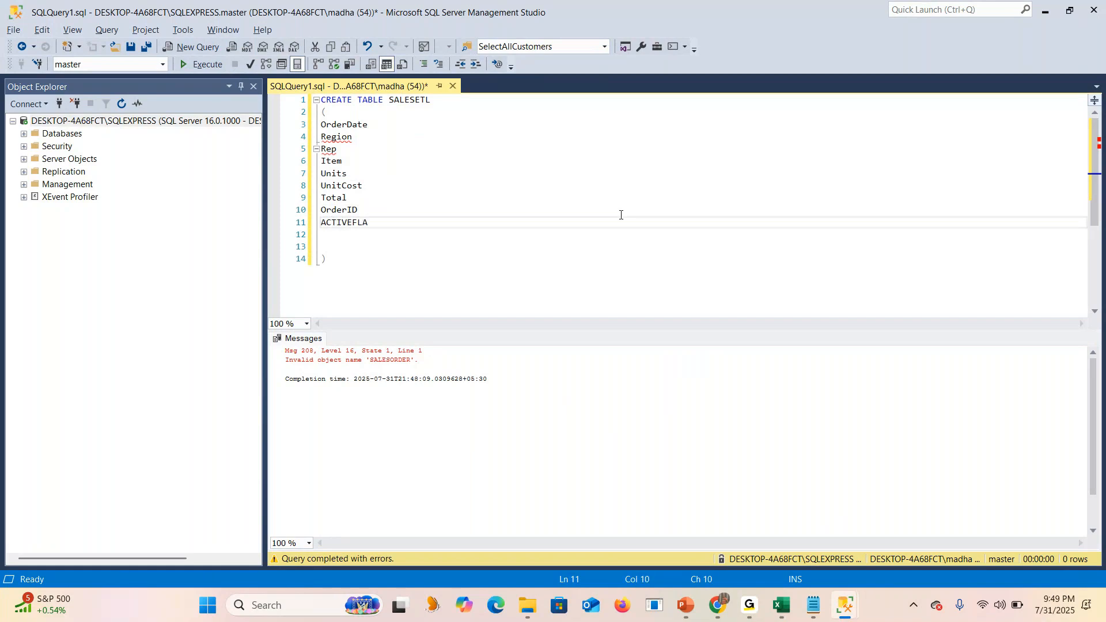
type("G")
key("Return")
type("EFSTR")
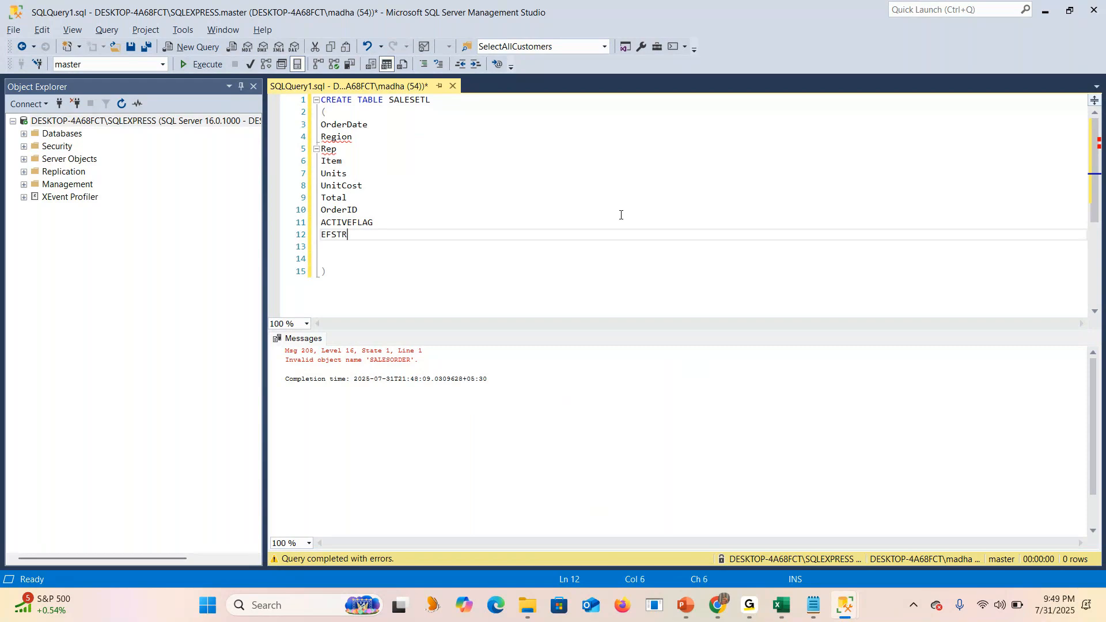
type("DATE")
key("Return")
type("EFFEND")
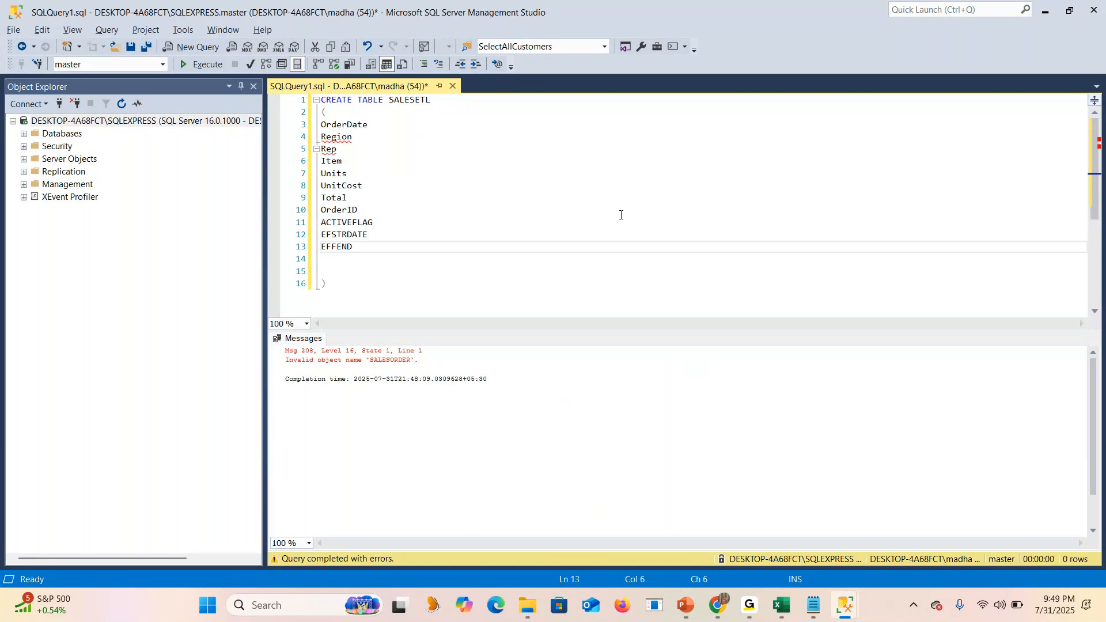
type("DATE")
Give OrderDate the type DATE and Region the type VARCHAR(255), ending each line with a comma.
left_click(429, 129)
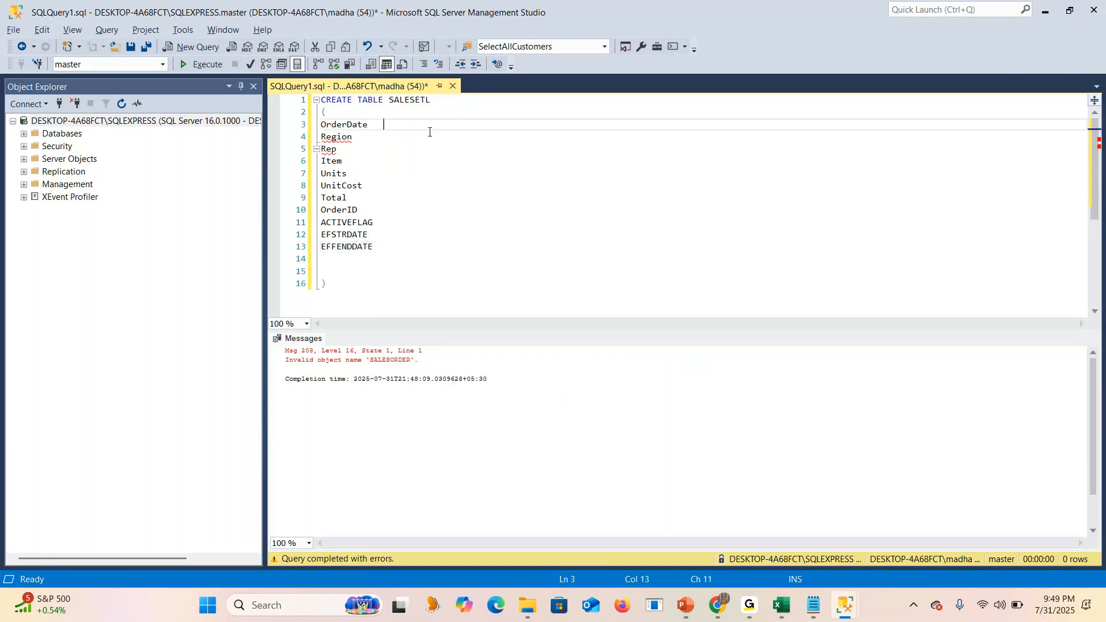
type("DATE,")
left_click(396, 138)
key("Tab")
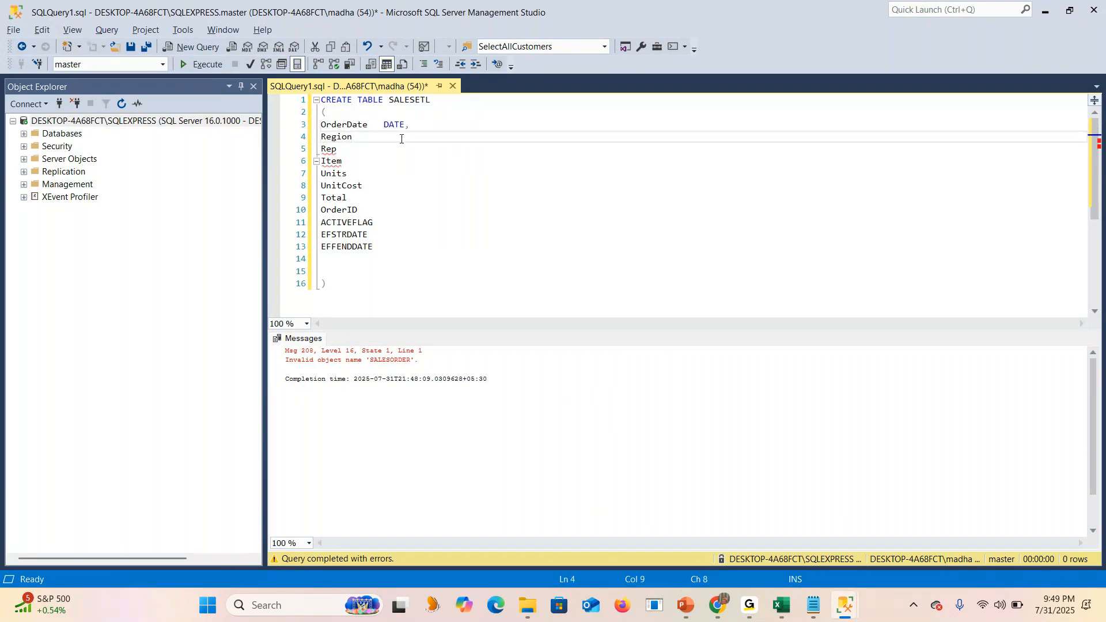
type("VARCHAR")
type("2")
type("()")
key("Left")
key("BackSpace")
type("255")
key("Right")
type(",")
Copy the VARCHAR(255) type with its comma from the Region line to the Rep and Item columns.
key("shift+Left")
key("shift+Left")
key("shift+Left")
key("shift+Left")
key("shift+Left")
key("shift+Left")
key("shift+Left")
key("shift+Left")
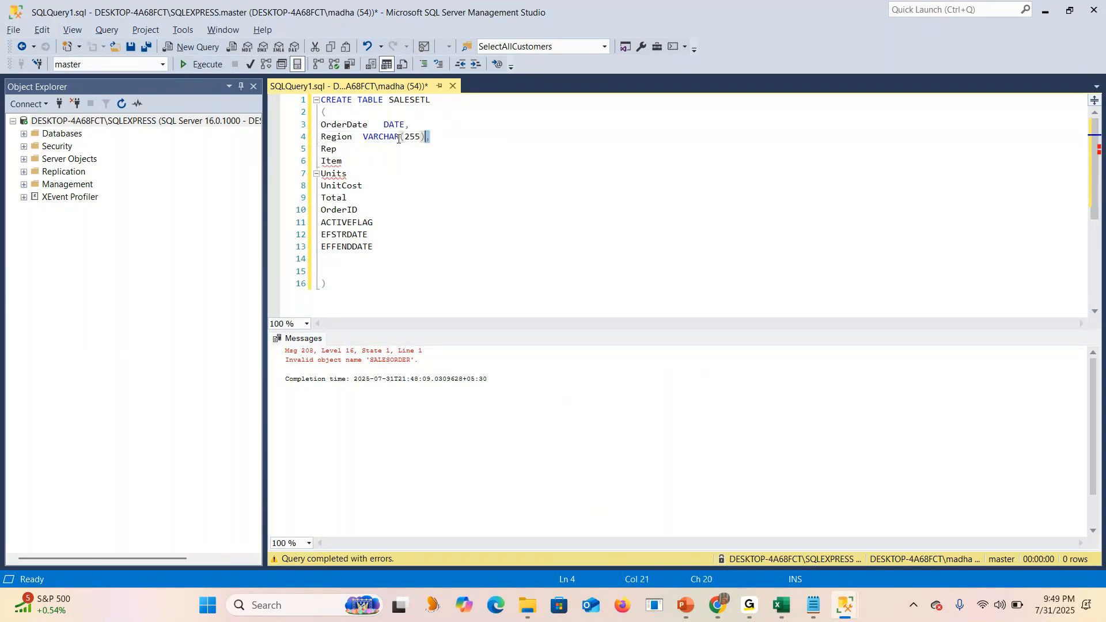
key("shift+Left")
key("shift+Left")
key("shift+Left")
key("shift+Left")
key("shift+Left")
key("End")
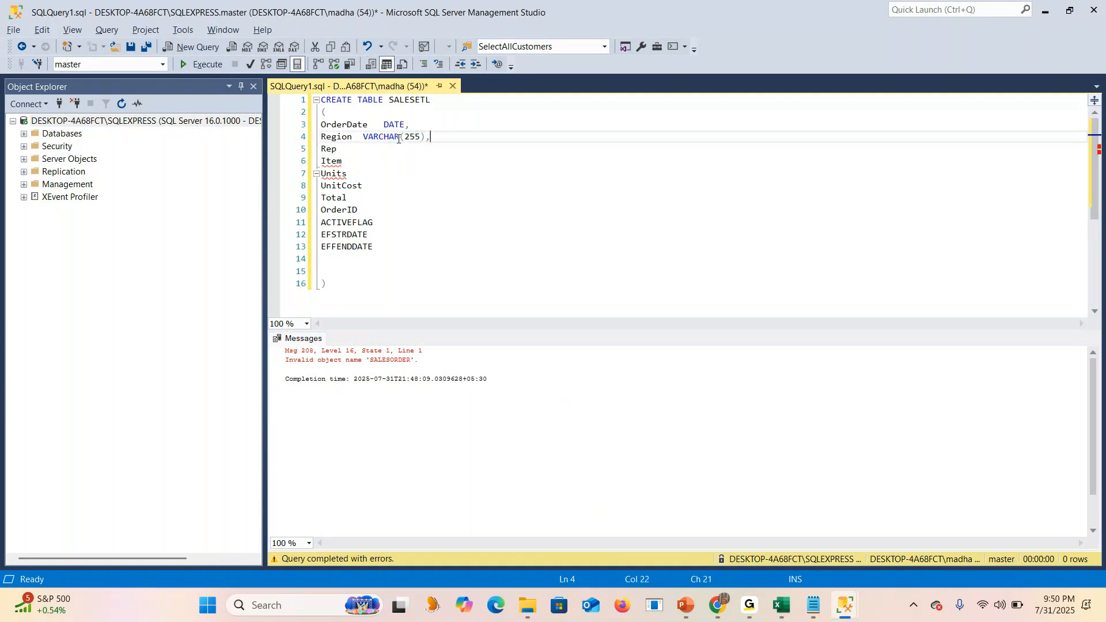
left_click(390, 149)
key("ctrl+v")
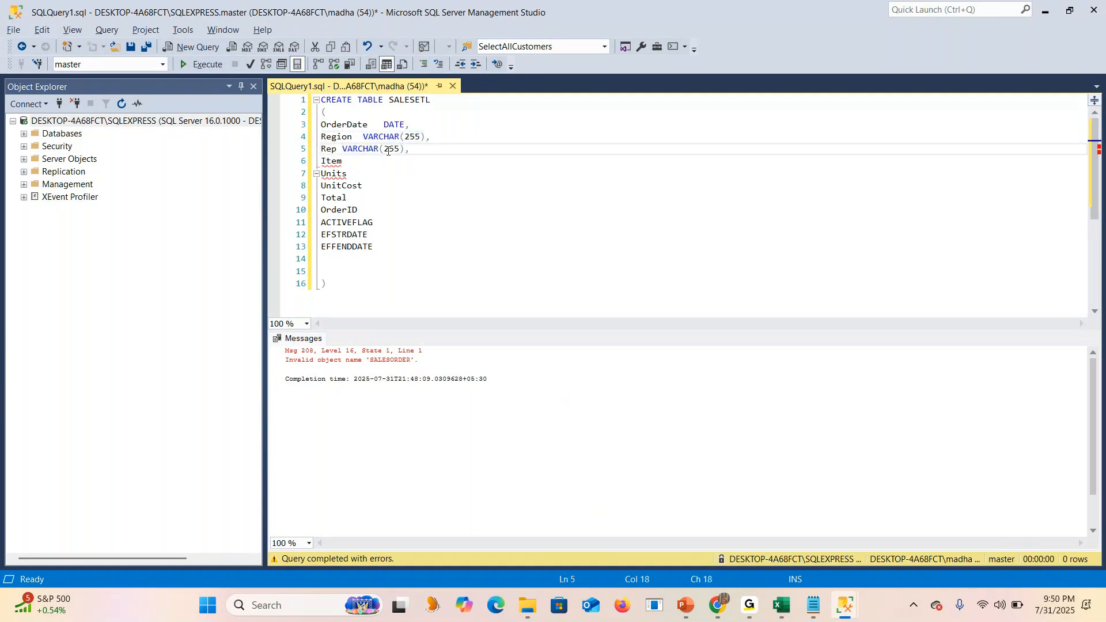
double_click(360, 166)
left_click(368, 166)
key("ctrl+v")
key("Down")
type("FLOAT")
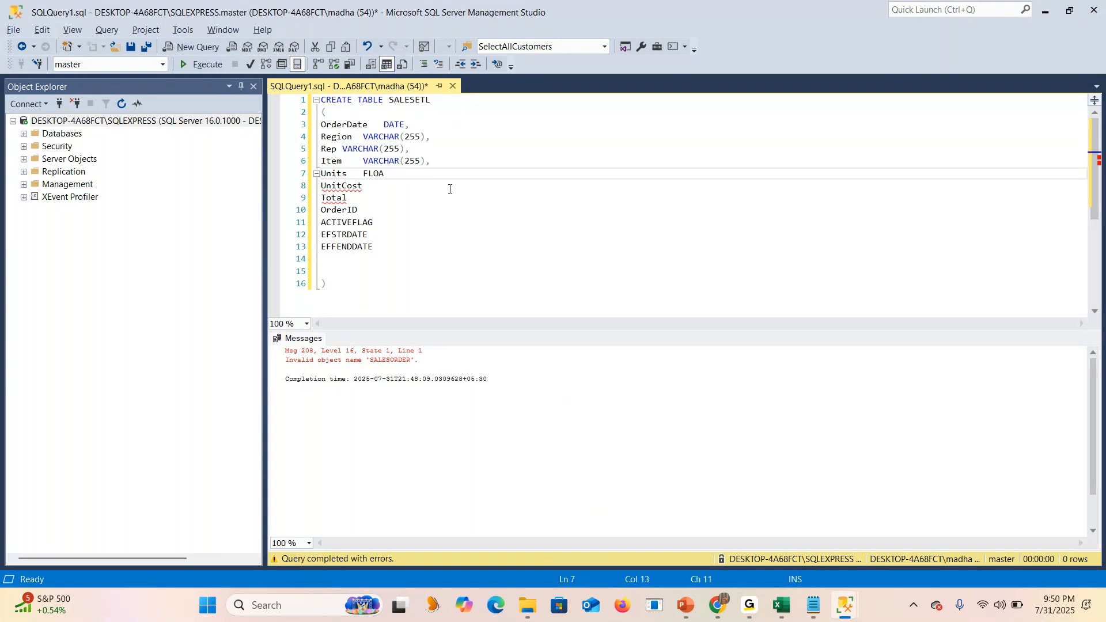
key("BackSpace")
key("BackSpace")
key("BackSpace")
key("BackSpace")
key("BackSpace")
Give the Units column the type DECIMAL(38,2) followed by a comma.
type("DECIMAL()")
key("Left")
type("38,2")
key("Right")
type(",")
Copy the DECIMAL(38,2) type with its comma from Units to the UnitCost, Total and OrderID columns.
left_click_drag(447, 173, 366, 174)
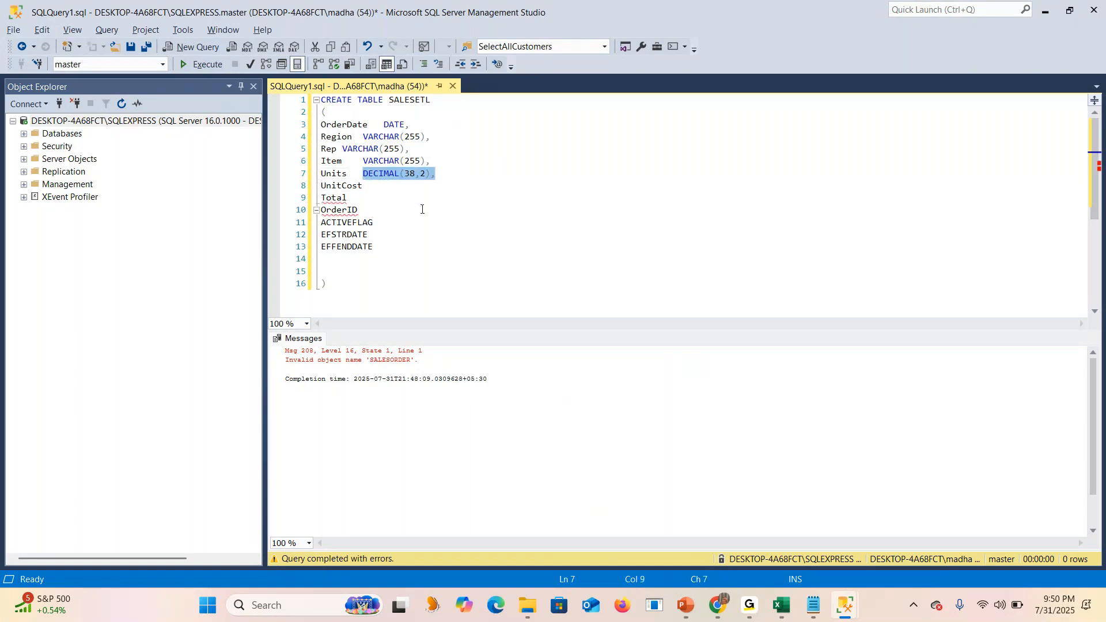
left_click(383, 184)
type("DECIMAL(38,2),")
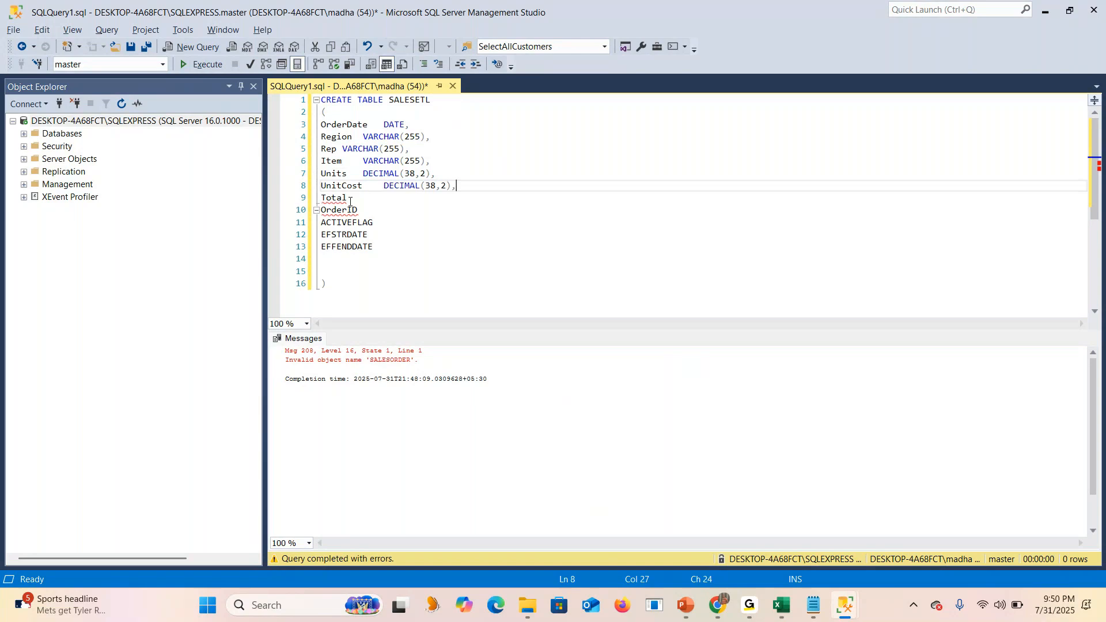
left_click(374, 198)
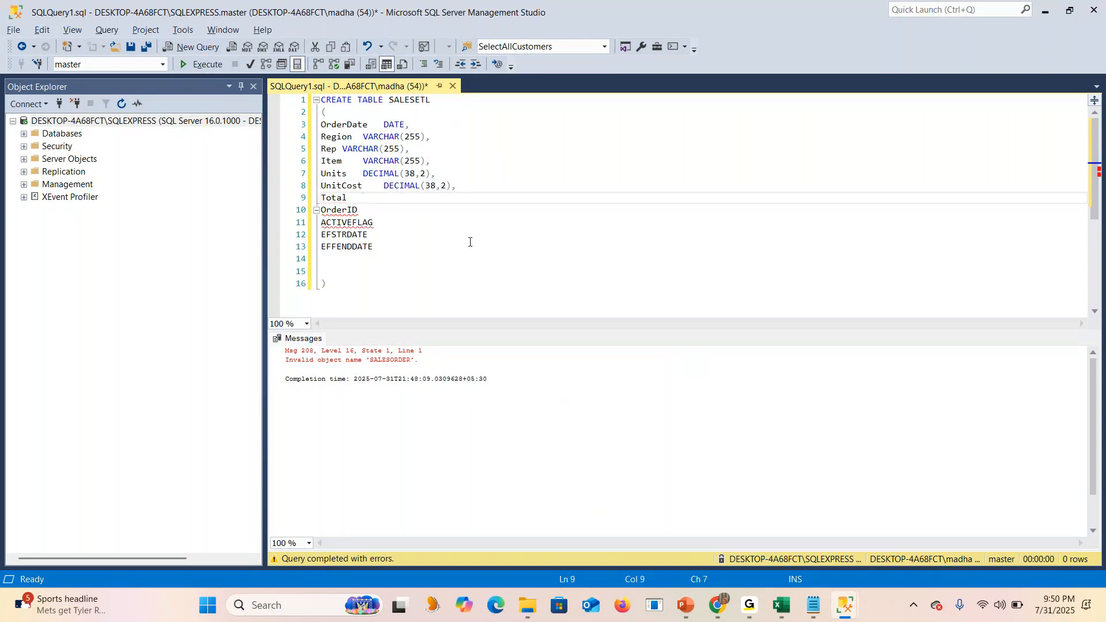
type("DECIMAL(38,2),")
key("Down")
type("DECIMAL(38,2),")
Copy the VARCHAR(255) type with its comma from the Region line to the ACTIVEFLAG column.
left_click(387, 222)
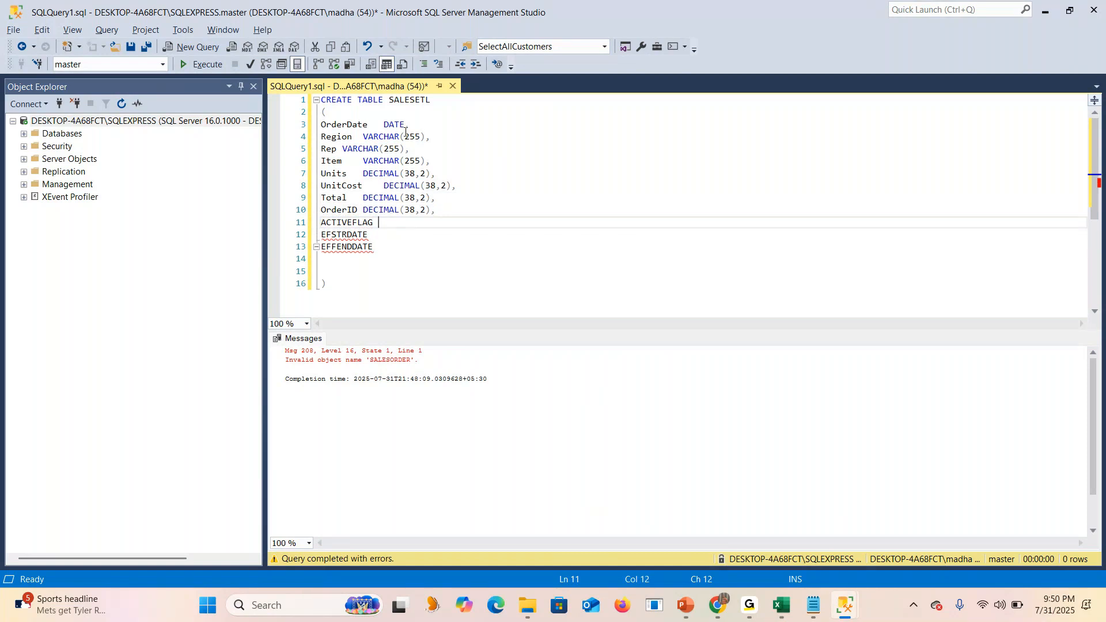
left_click_drag(430, 137, 366, 133)
key("ctrl+c")
left_click(394, 223)
key("ctrl+v")
Give EFSTRDATE and EFFENDDATE the type DATE, separated by a comma, and execute the whole CREATE TABLE statement.
left_click(403, 234)
type("DATE,")
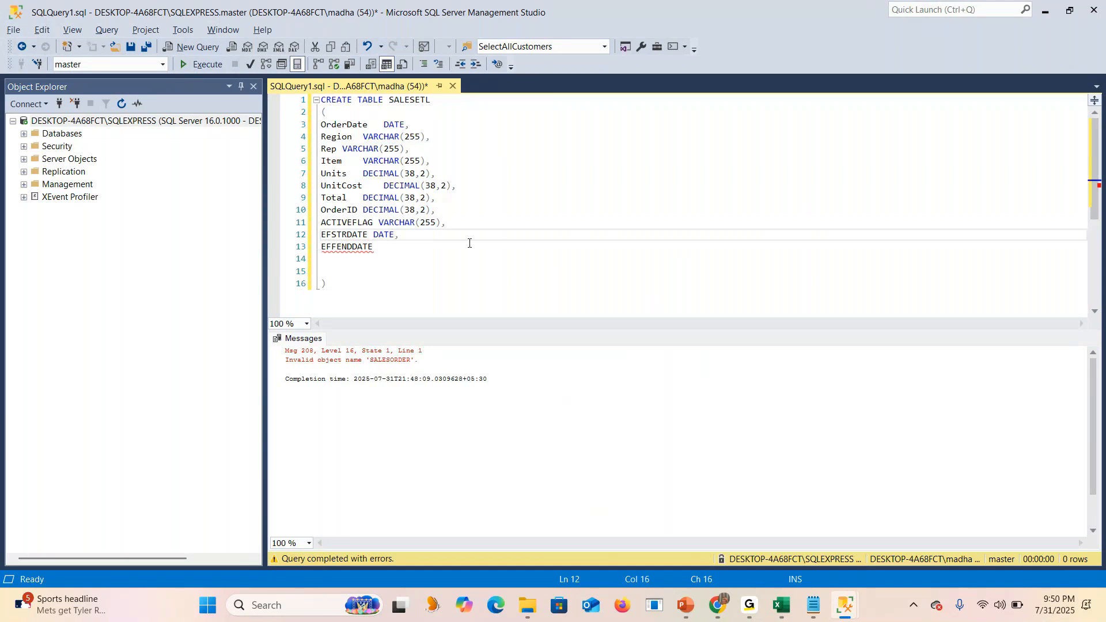
left_click(414, 249)
type("DATE")
key("ctrl+a")
left_click(190, 68)
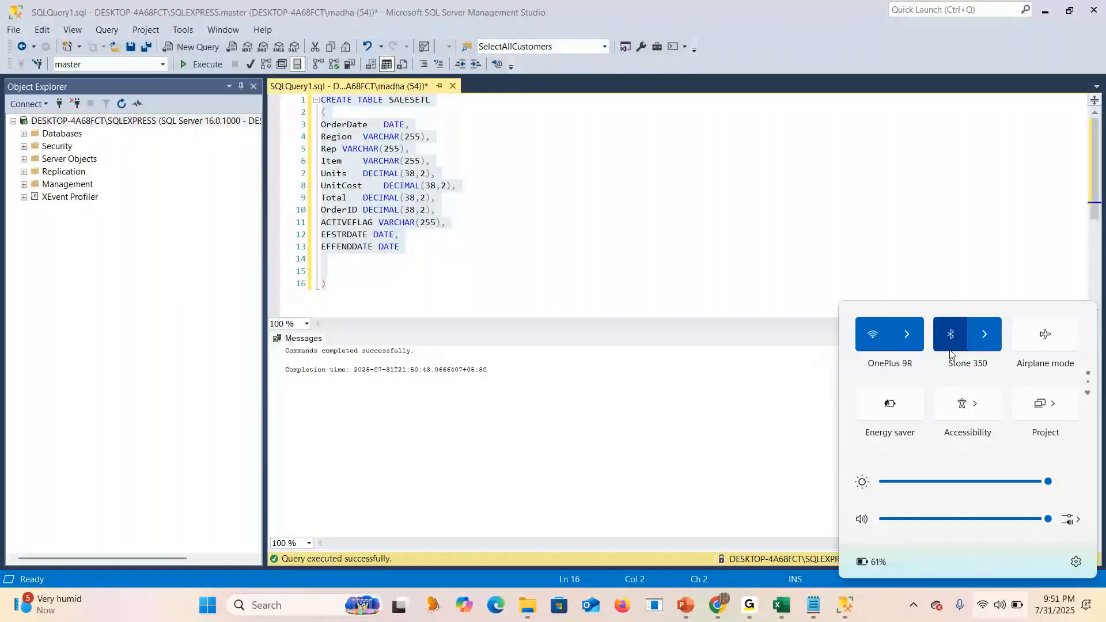
Return to the query window and delete one blank line before the closing parenthesis of the CREATE TABLE statement.
left_click(901, 598)
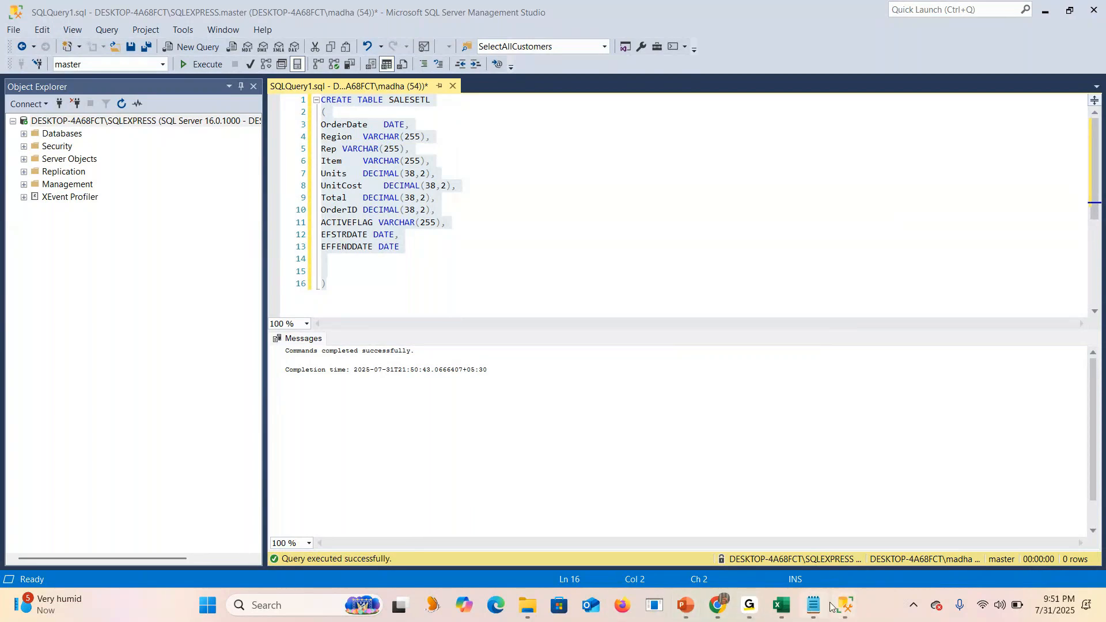
mouse_move(844, 604)
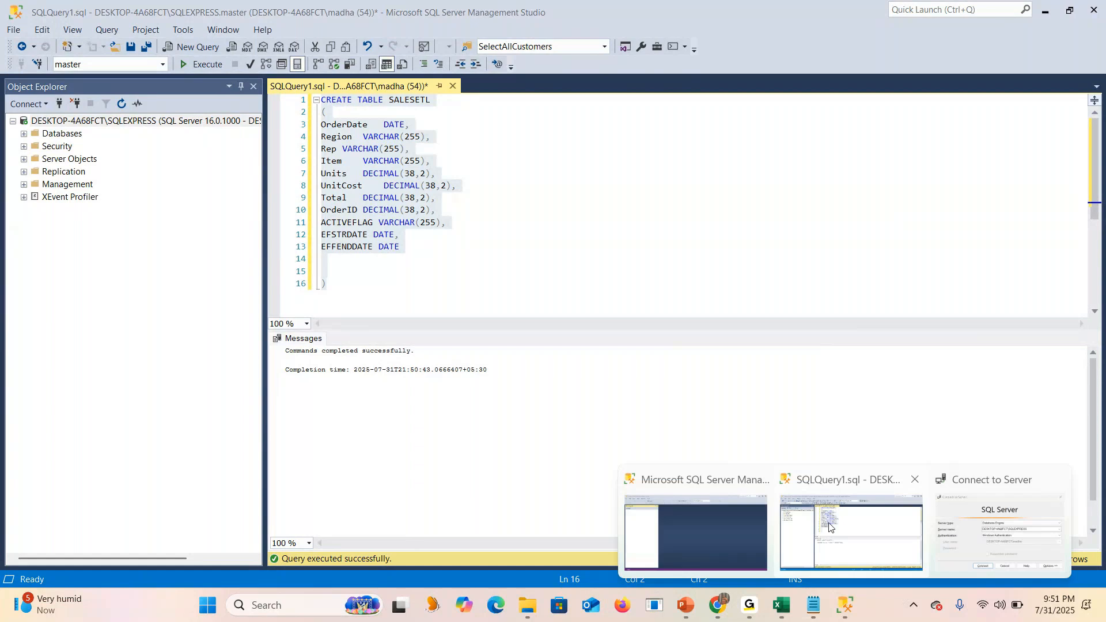
left_click(837, 548)
left_click(439, 267)
key("BackSpace")
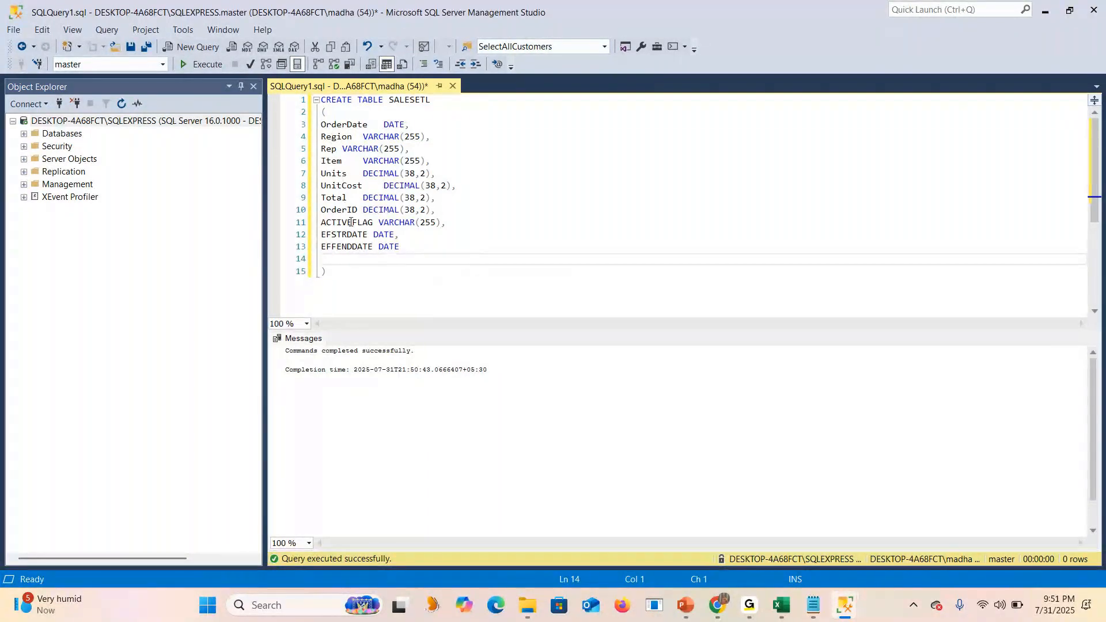
Compare the OrderDate through OrderID definitions with the Excel header row, and examine the additional ACTIVEFLAG, EFSTRDATE and EFFENDDATE columns.
left_click_drag(441, 207, 321, 124)
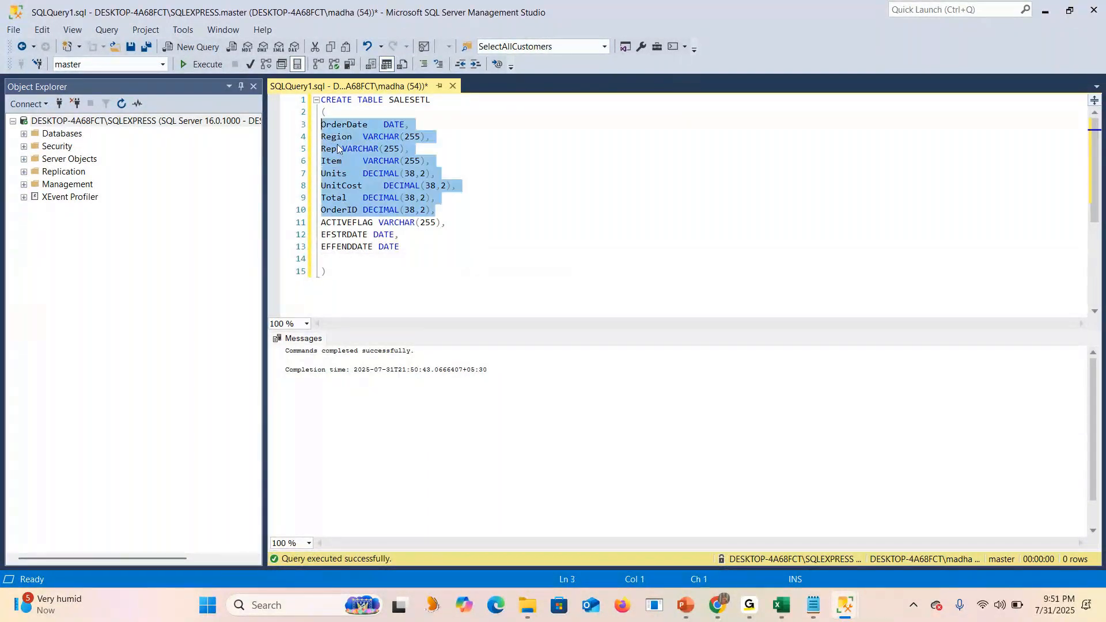
left_click(782, 605)
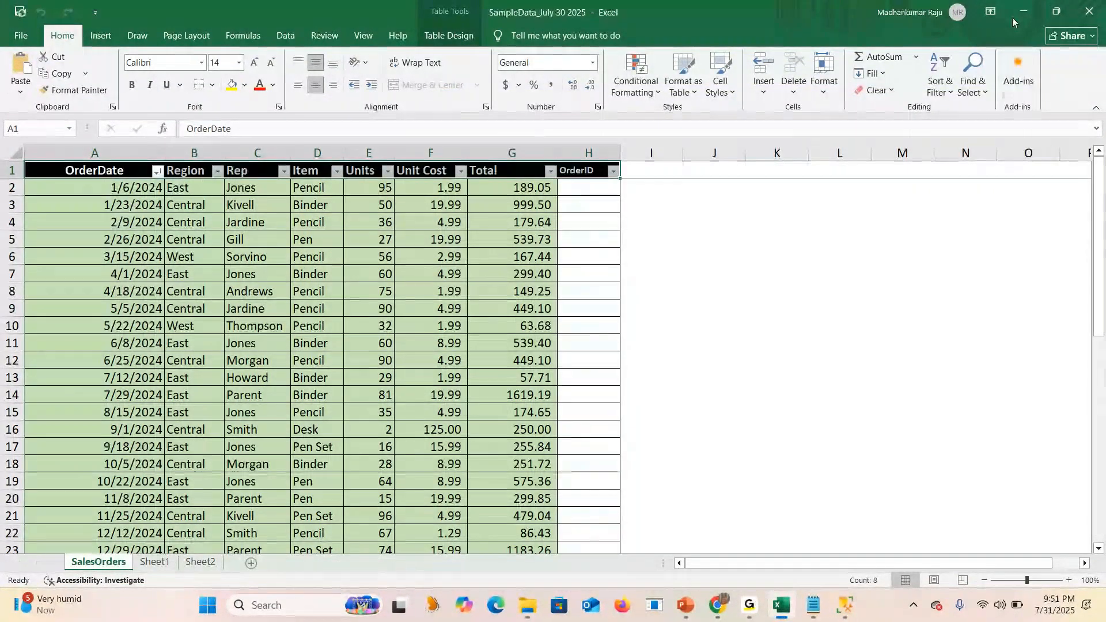
key("alt+Tab")
left_click_drag(399, 246, 314, 223)
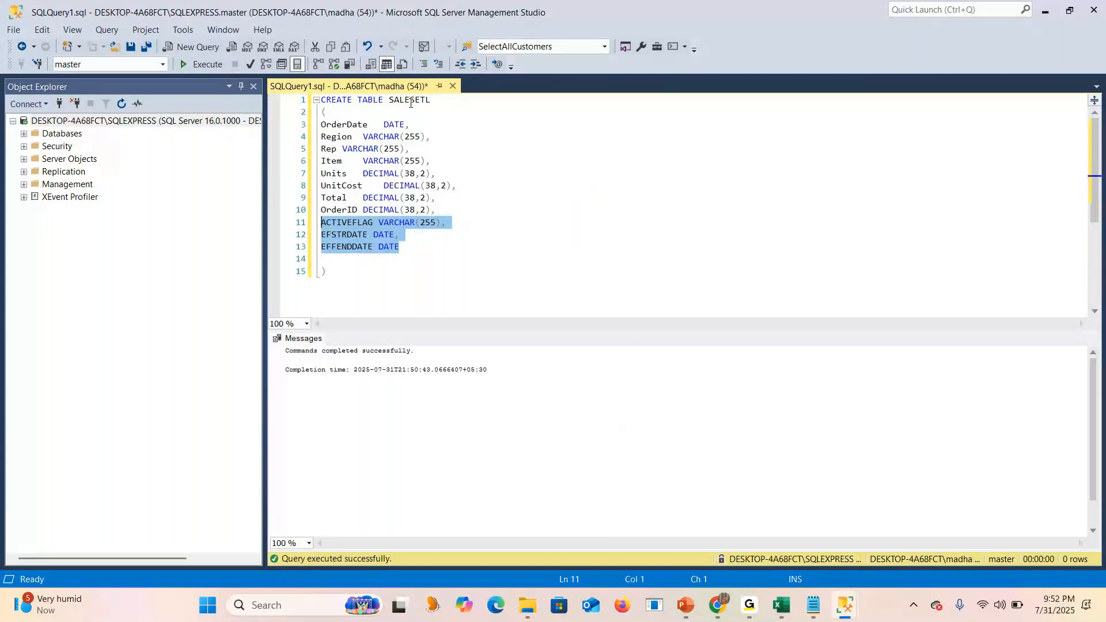
Add SELECT * FROM SALESETL below the CREATE TABLE statement and execute only that query.
left_click(596, 311)
key("Return")
key("Return")
type("SELE")
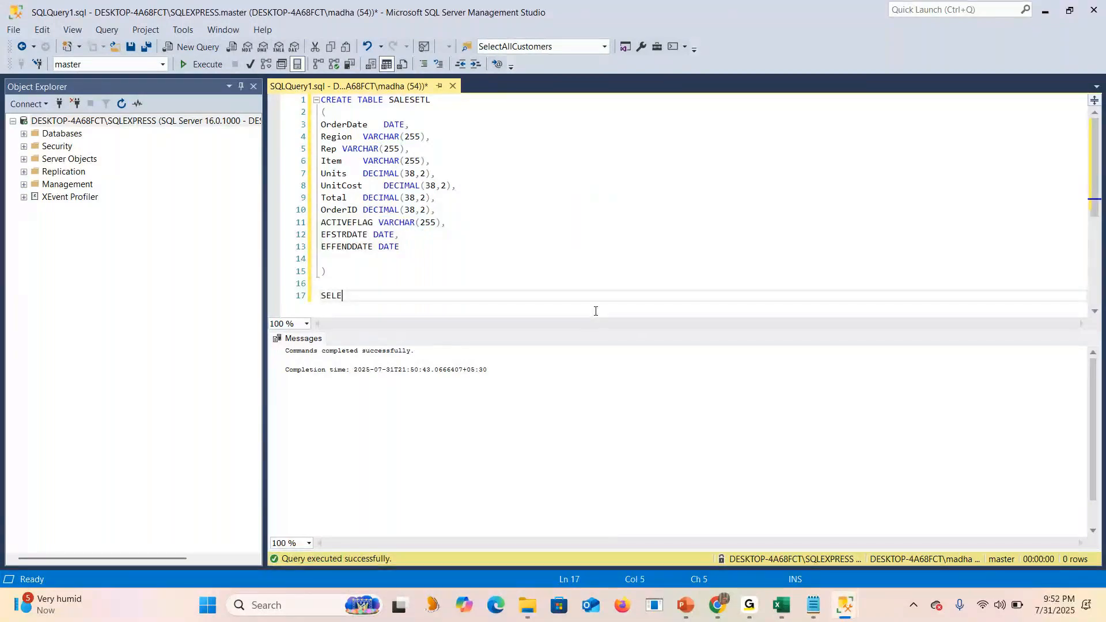
type("CT * FROM SALESETL")
left_click_drag(499, 296, 299, 296)
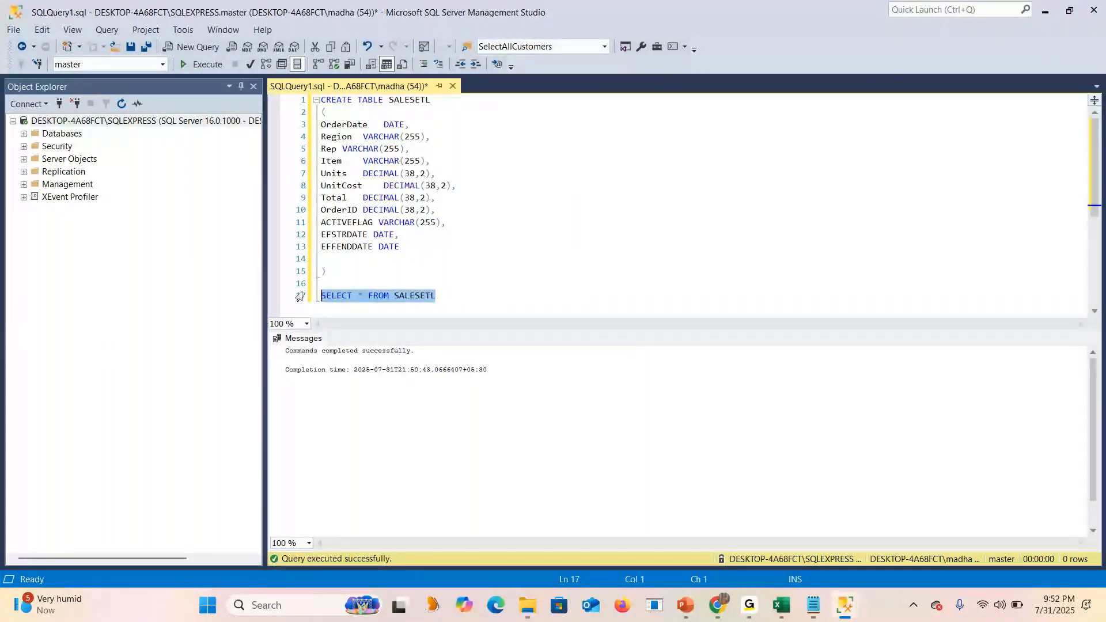
key("F5")
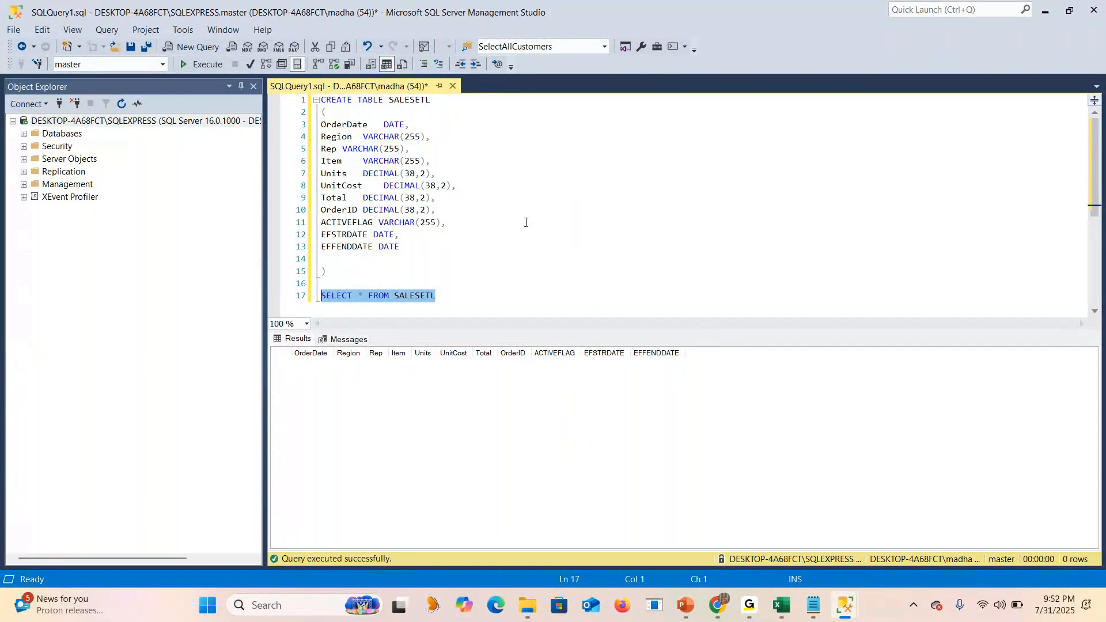
scroll(526, 223, "down", 1)
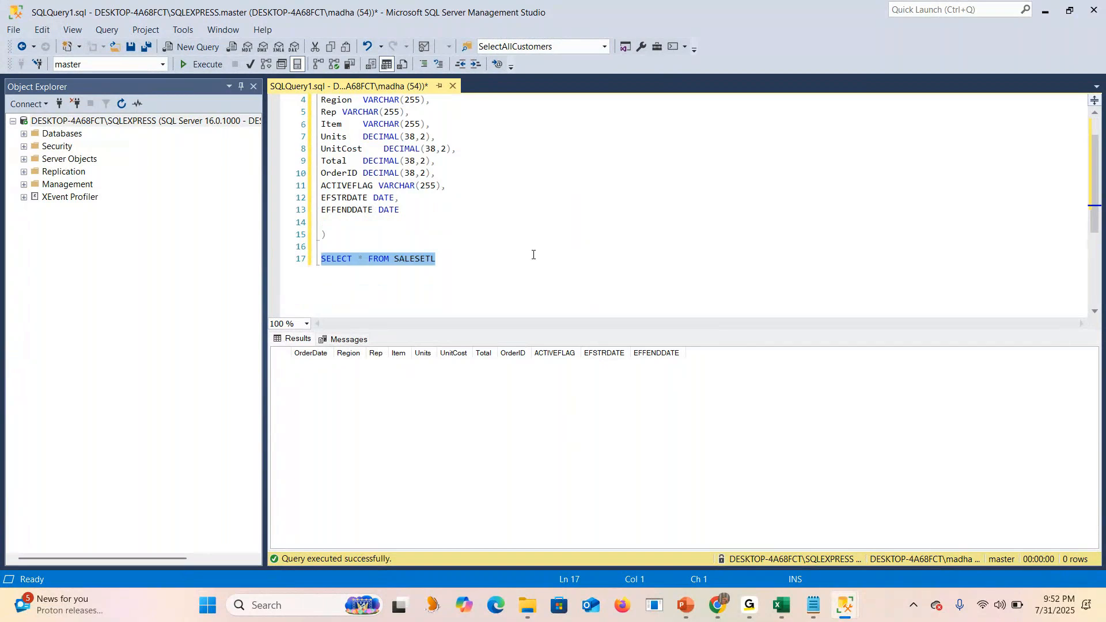
left_click(602, 239)
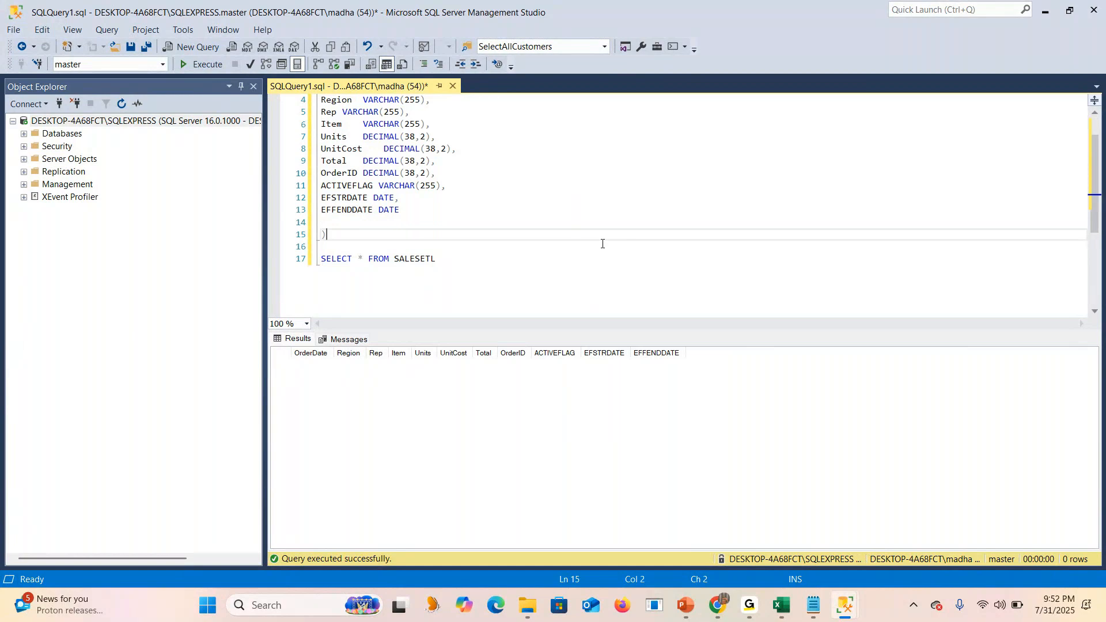
Switch to the SampleData workbook in Excel and number the OrderID column from 1 to 45 down to row 46.
mouse_move(780, 605)
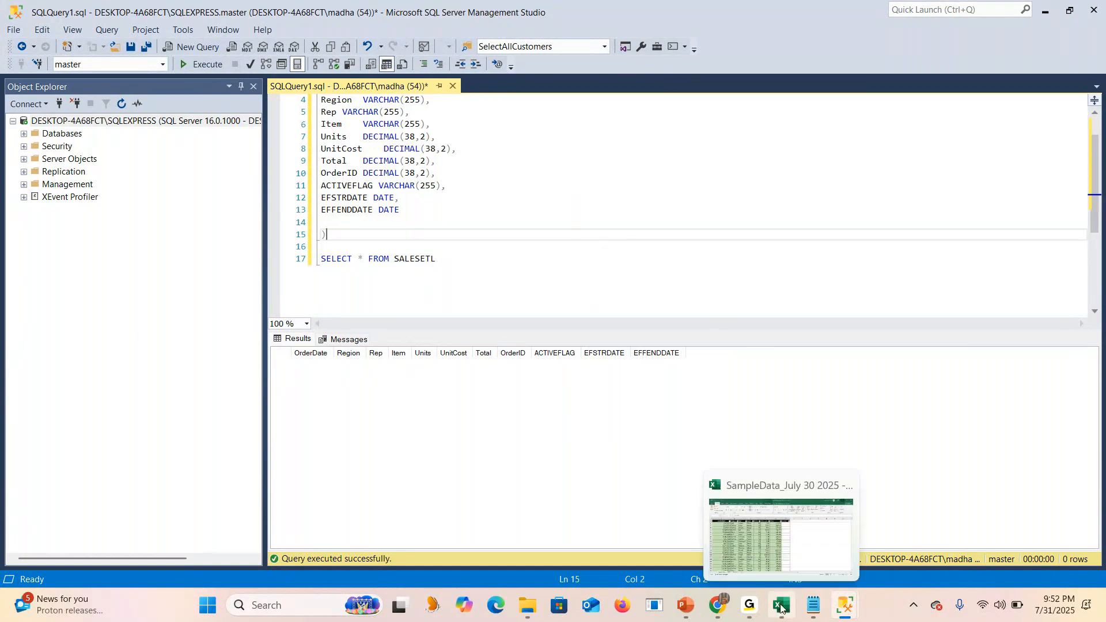
mouse_move(796, 548)
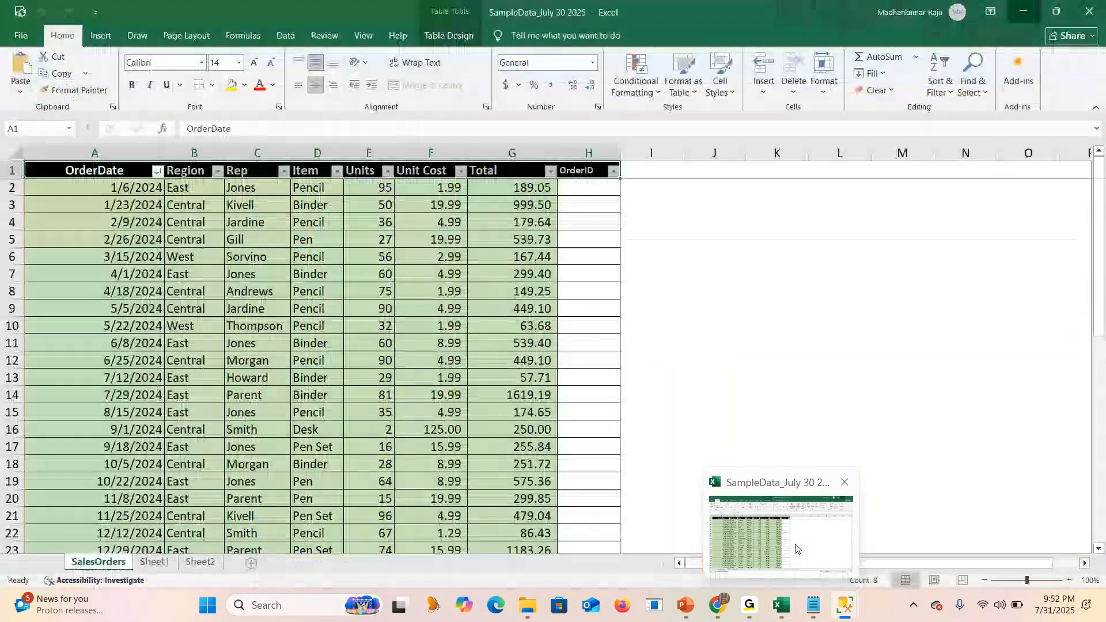
left_click(797, 548)
left_click(696, 379)
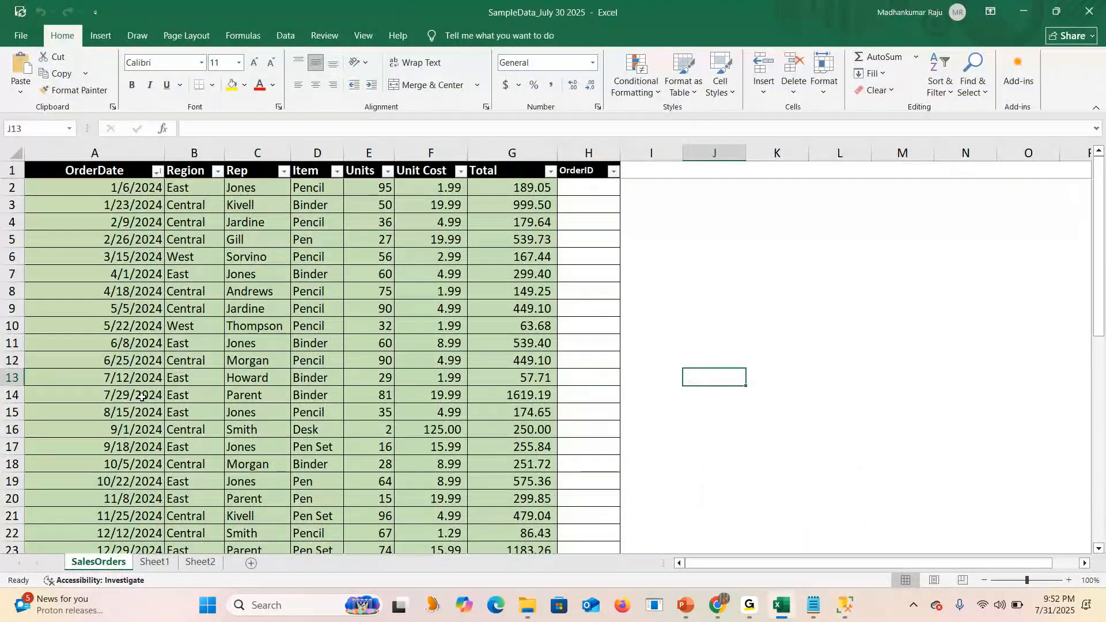
scroll(142, 396, "down", 2)
scroll(142, 397, "up", 2)
left_click(570, 187)
type("1")
key("Return")
type("2")
key("Return")
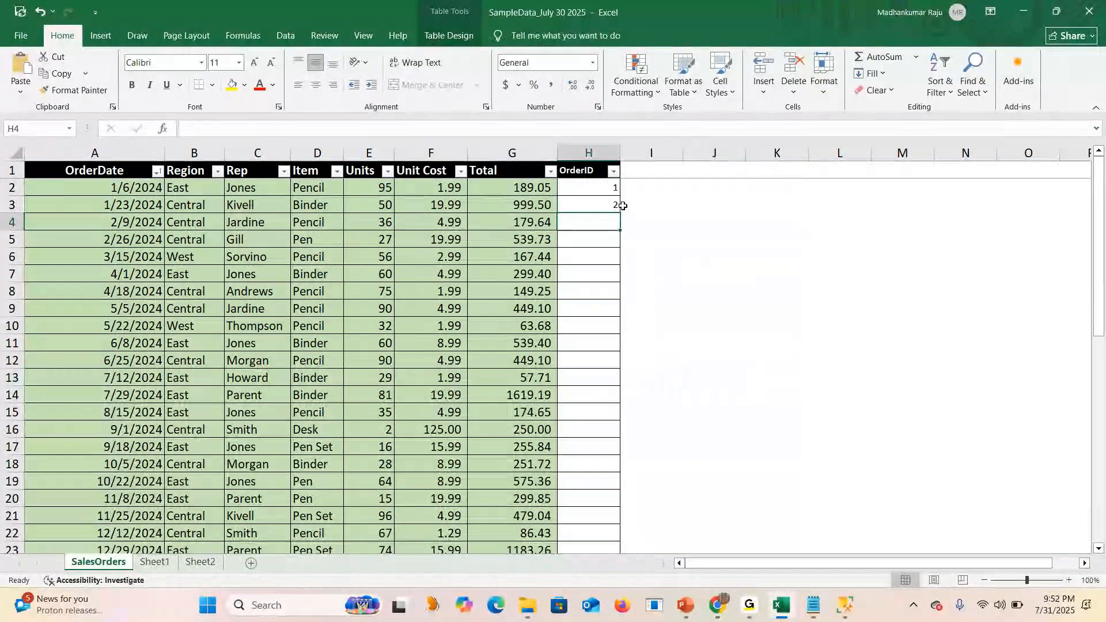
left_click_drag(598, 188, 599, 205)
left_click_drag(620, 214, 581, 557)
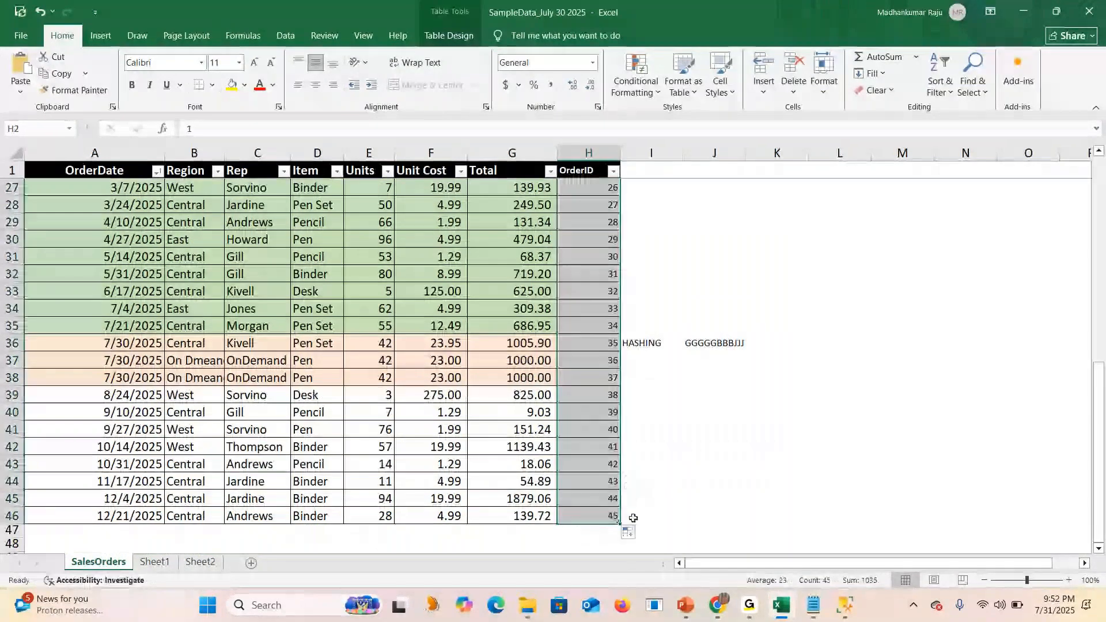
scroll(797, 331, "up", 8)
left_click(652, 291)
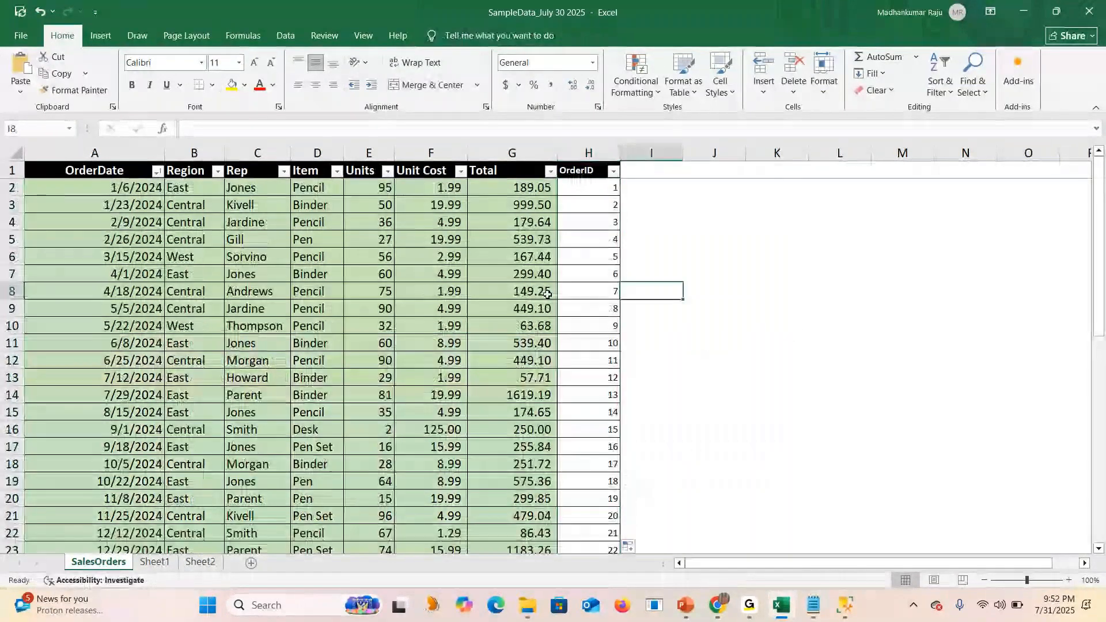
Review the SalesOrders rows by order date, the columns of the SALESETL query result, and the Scenarios for Load slide.
left_click(587, 294)
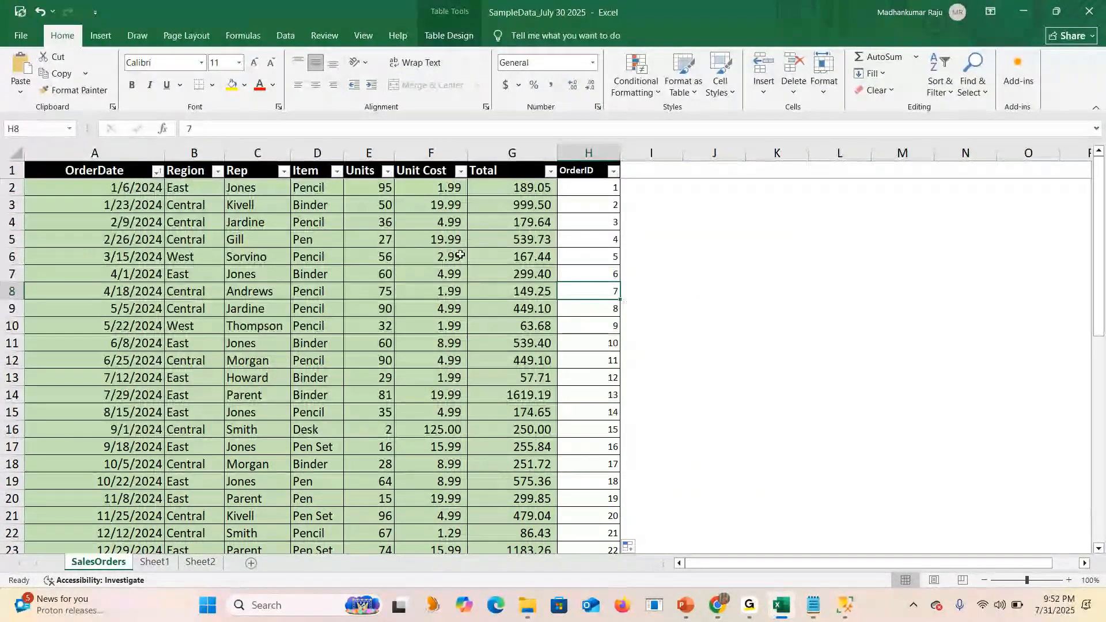
left_click(460, 255)
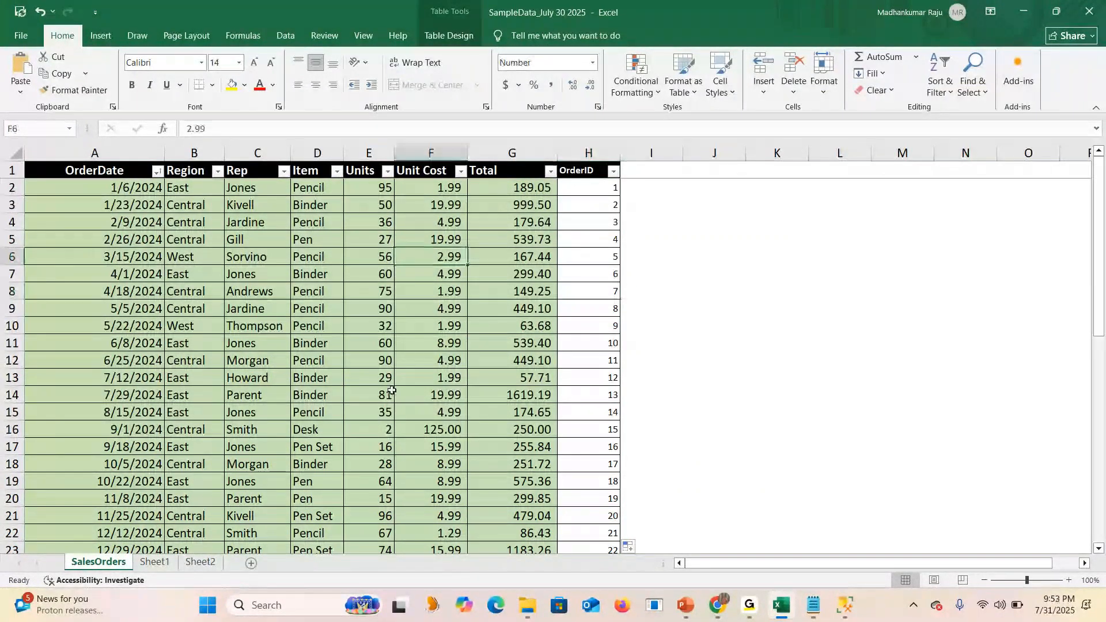
scroll(392, 391, "down", 3)
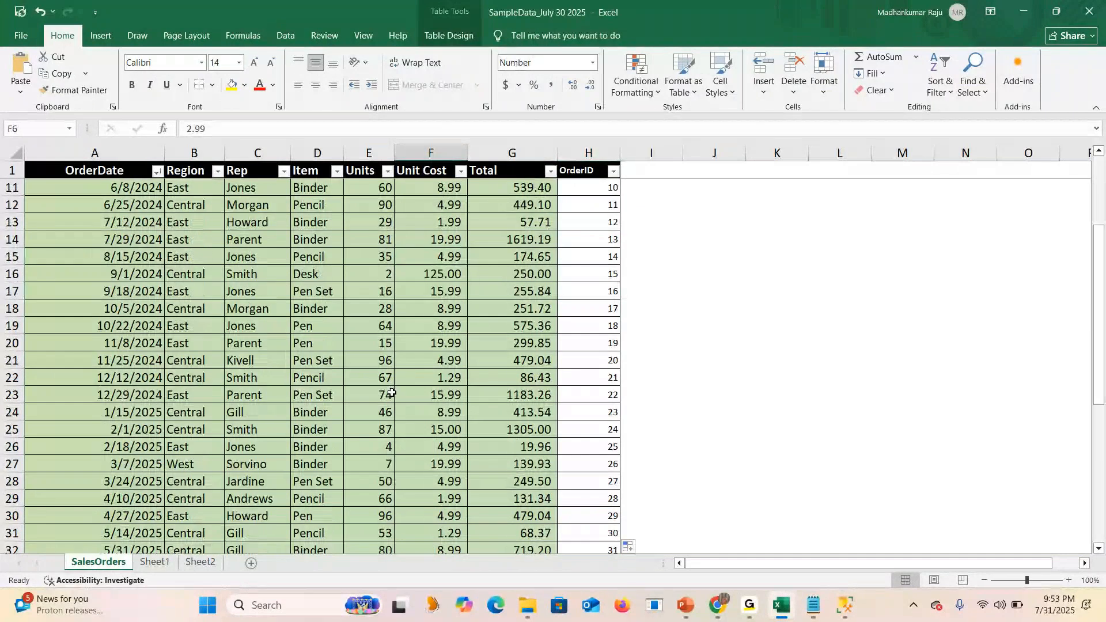
scroll(391, 393, "down", 2)
scroll(392, 393, "up", 5)
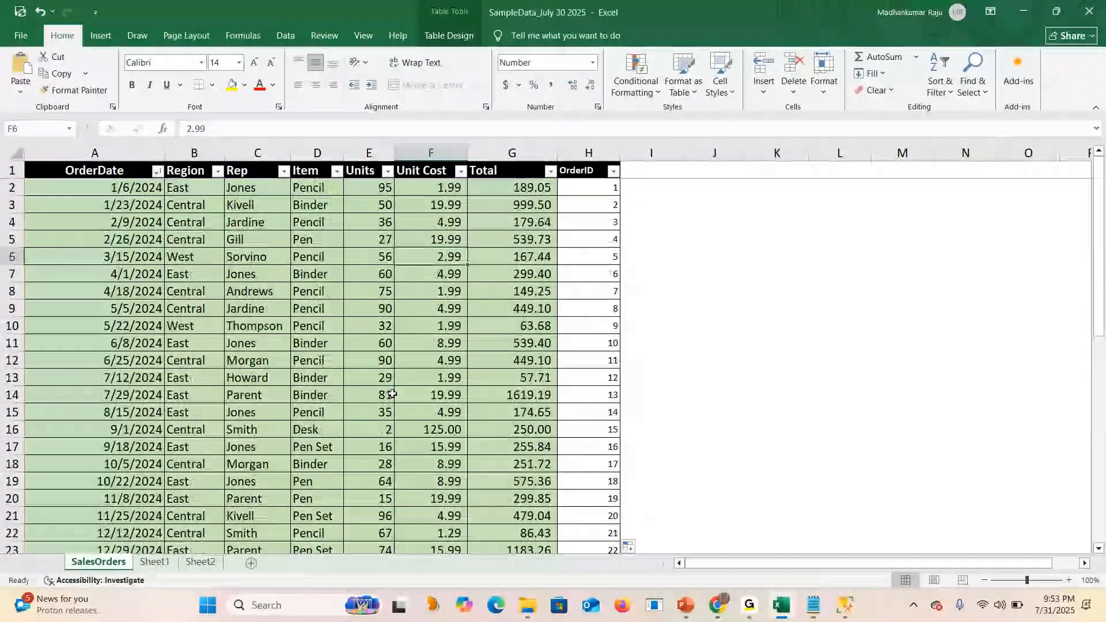
scroll(391, 394, "down", 9)
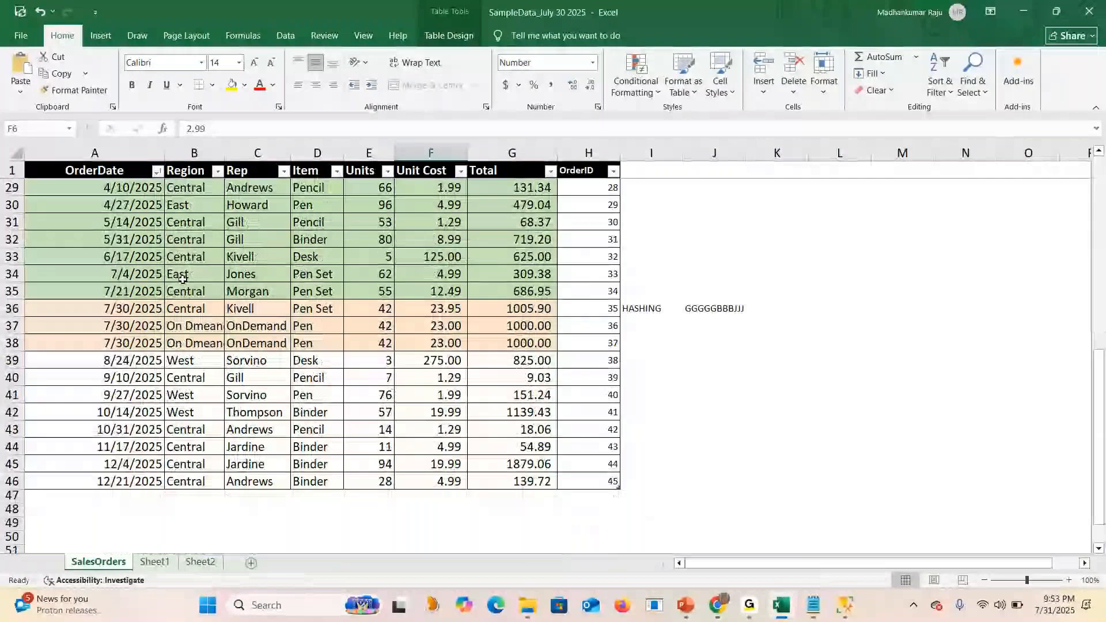
key("alt+Tab")
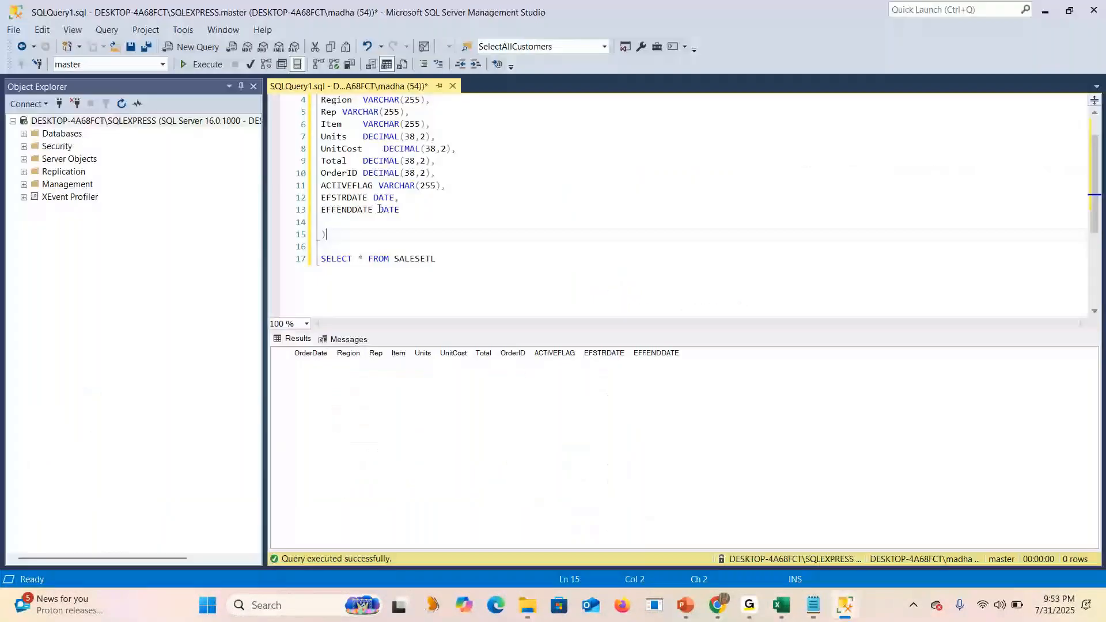
key("alt+Tab")
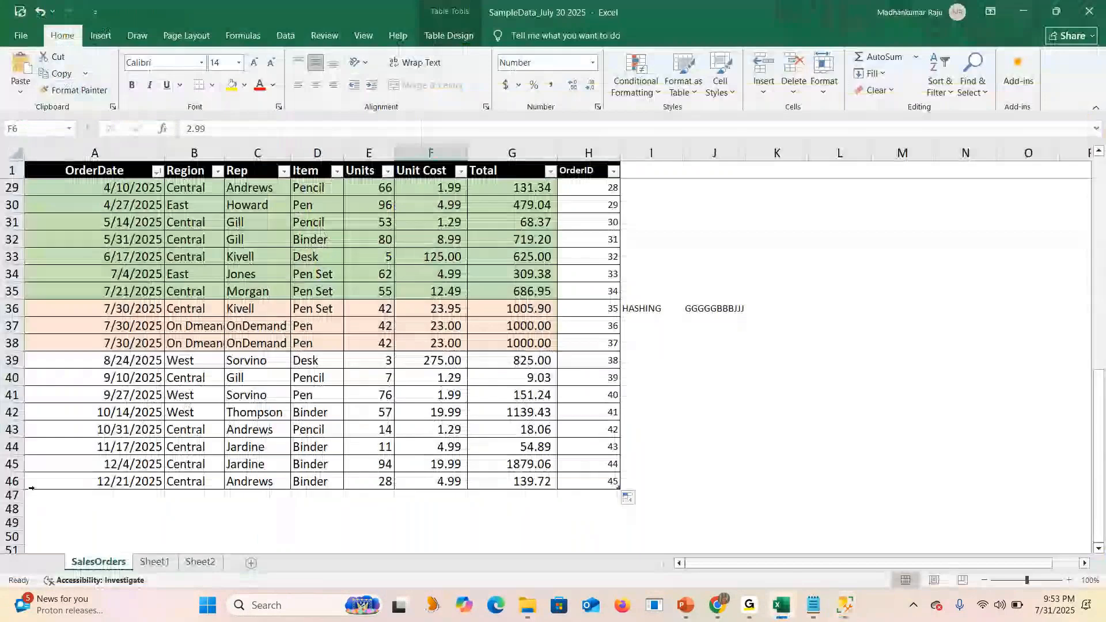
key("alt+Tab")
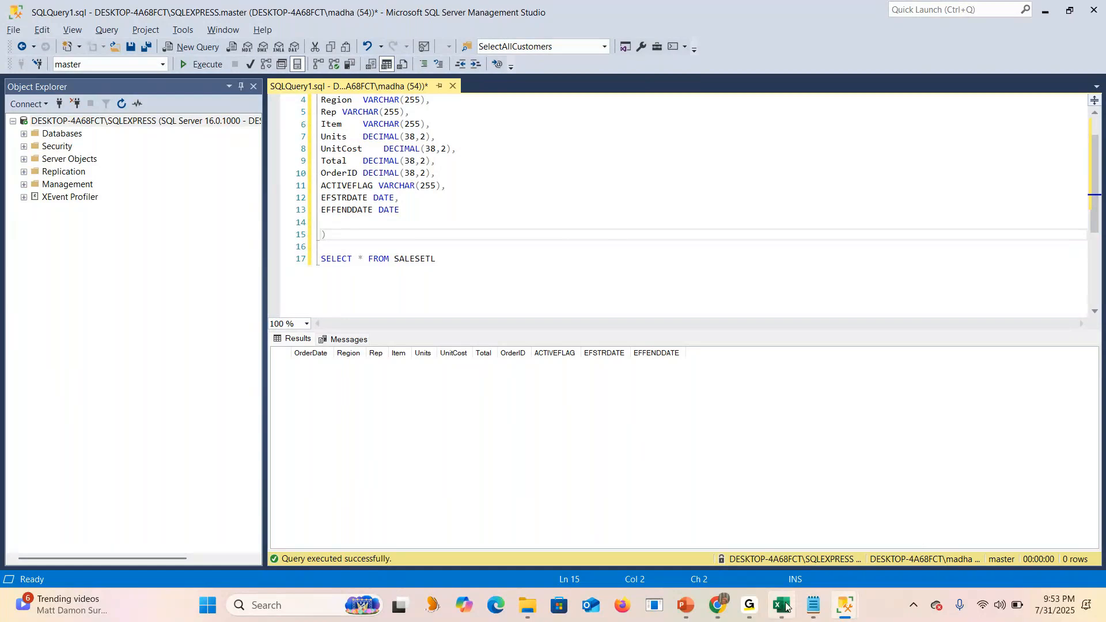
left_click(690, 608)
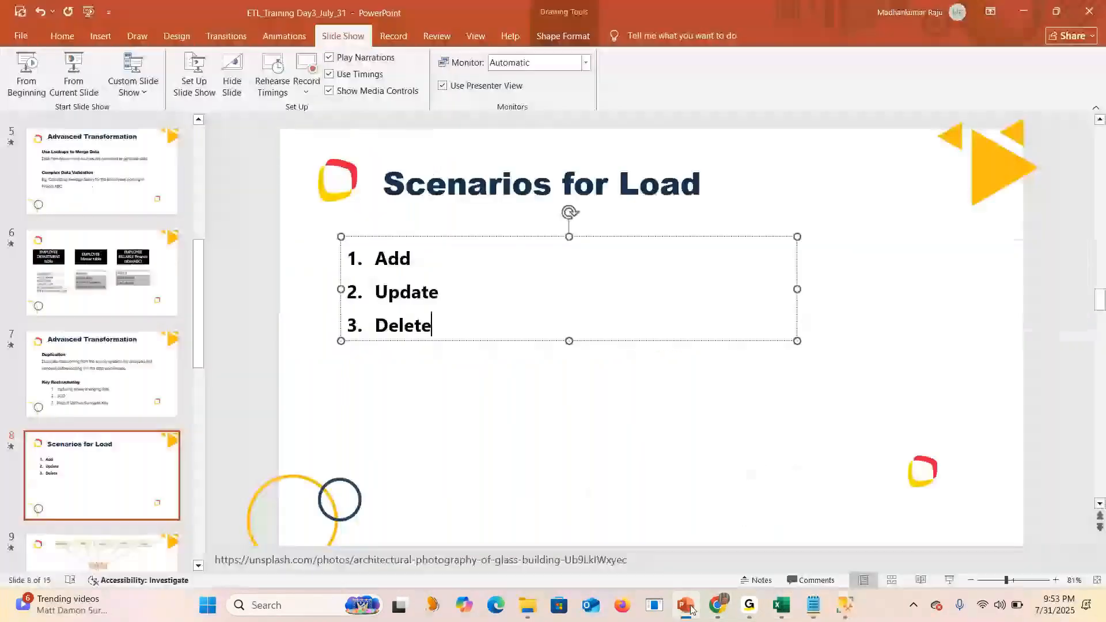
left_click(690, 608)
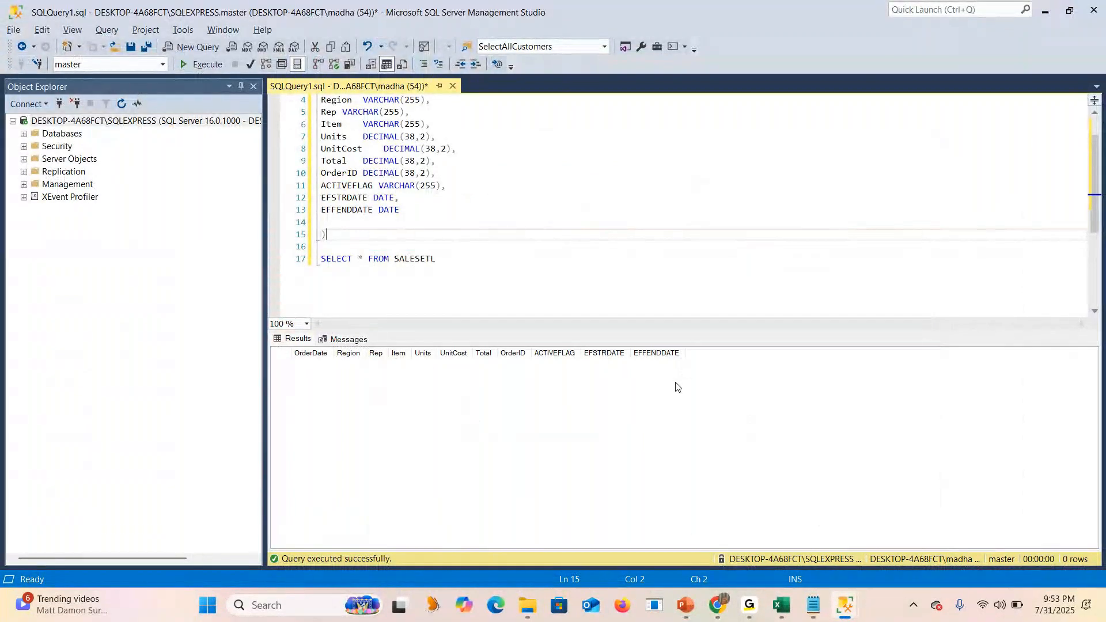
key("alt+Tab")
key("alt+Tab")
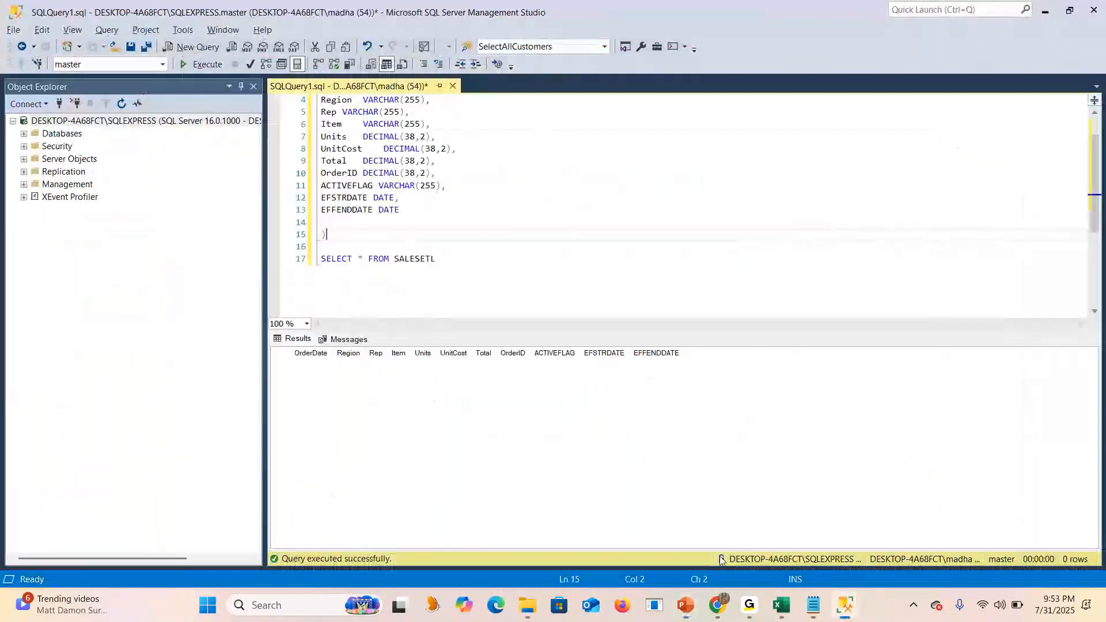
left_click(780, 606)
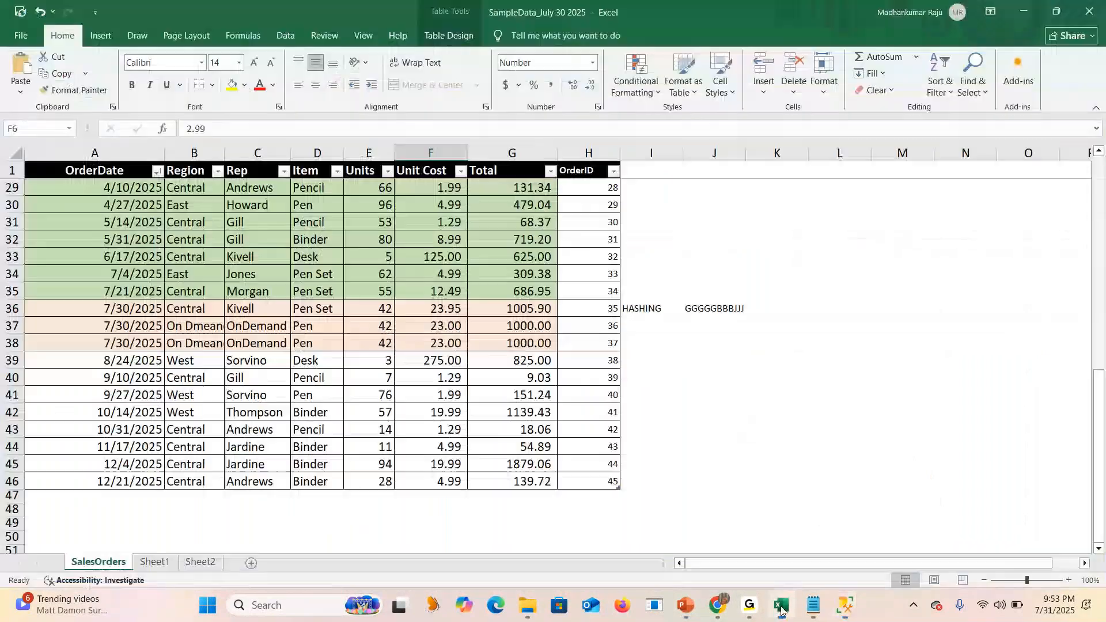
Insert a blank row 41 above the 9/27/2025 order in SalesOrders.
left_click(603, 373)
left_click(11, 394)
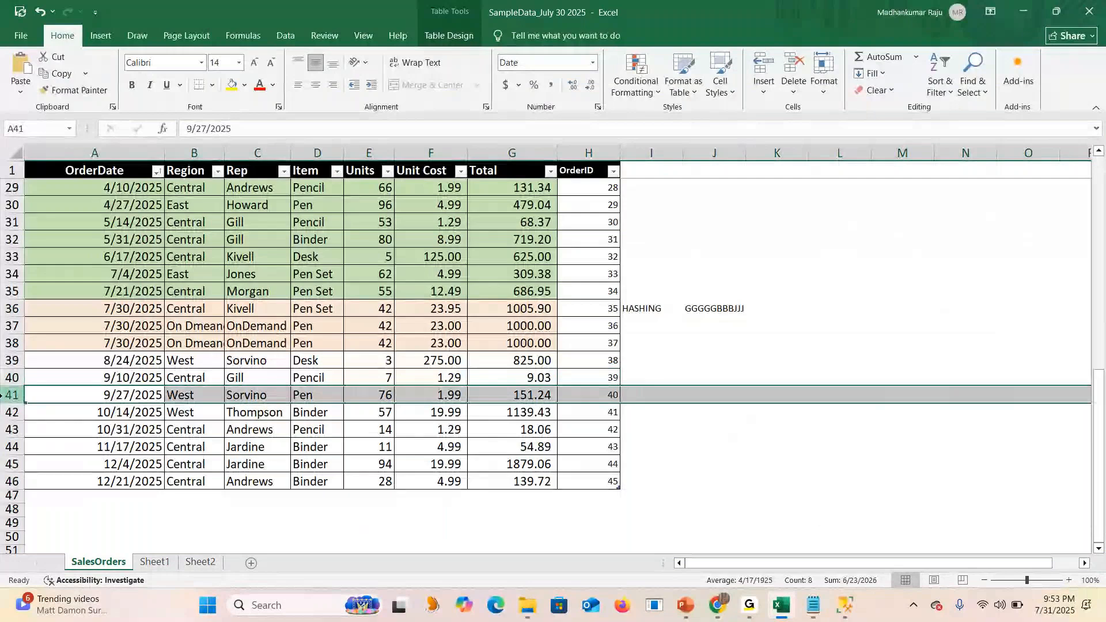
right_click(11, 394)
left_click(37, 282)
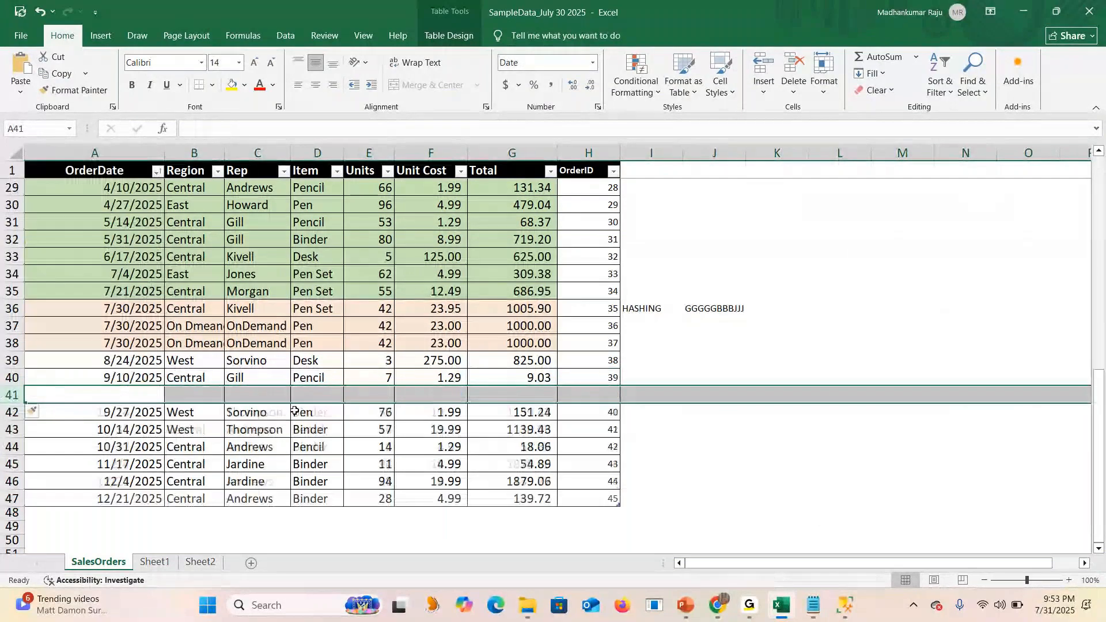
left_click(368, 379)
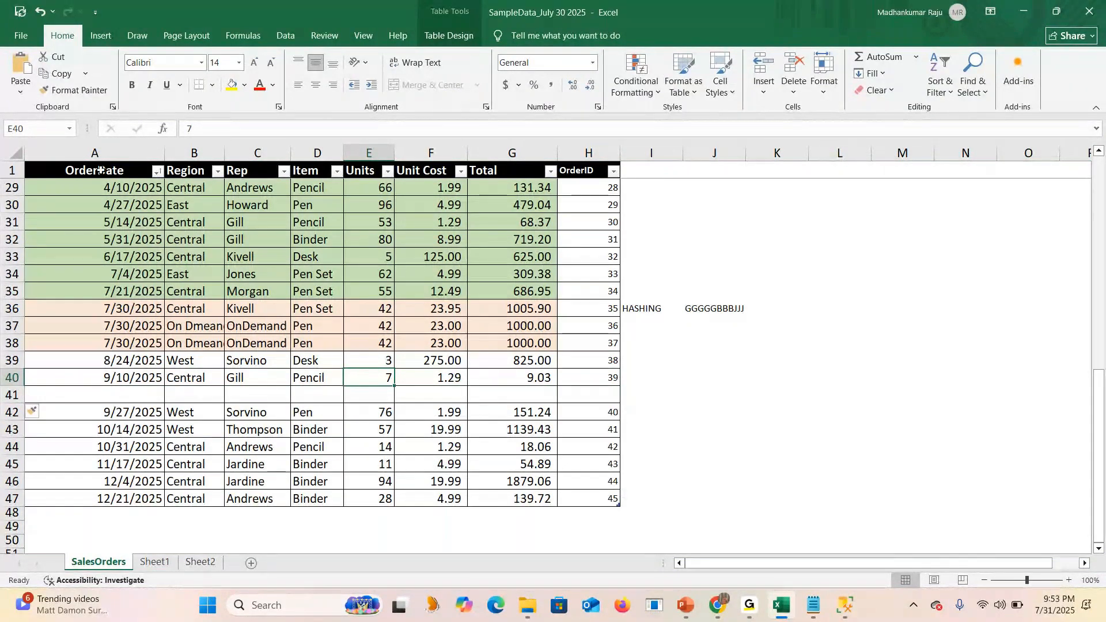
Copy the SalesOrders table from its header row through row 47, columns OrderDate to OrderID, and open Sheet2.
left_click_drag(100, 170, 585, 515)
key("ctrl+c")
left_click(155, 561)
right_click(162, 561)
left_click(201, 556)
left_click(203, 562)
right_click(203, 562)
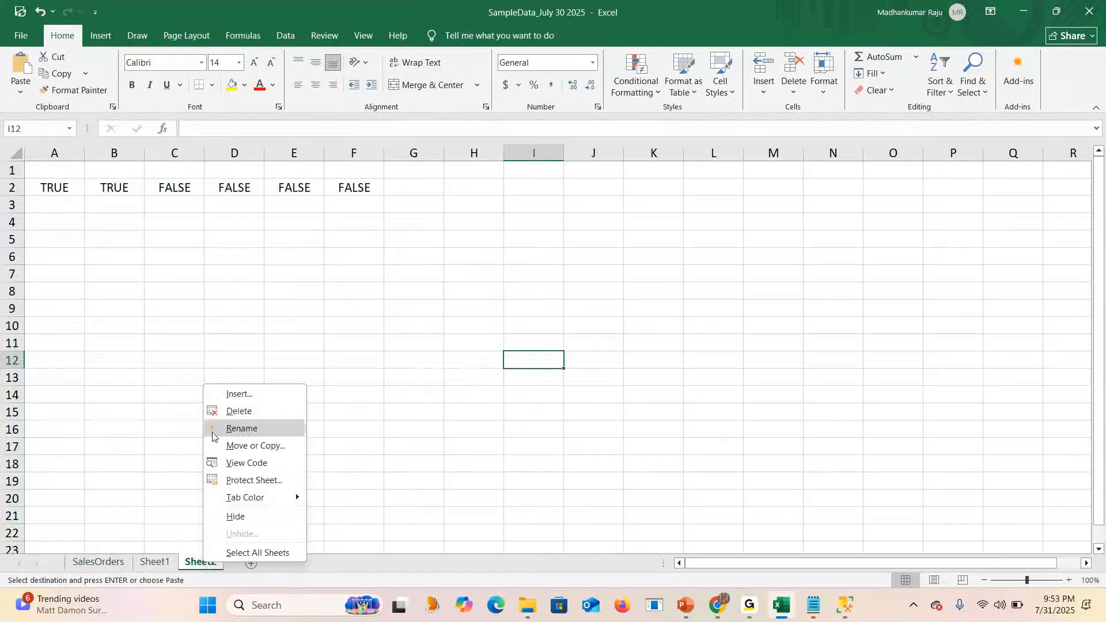
left_click(444, 492)
Add a new worksheet after Sheet2 and enter SALESETL as its name.
left_click(244, 563)
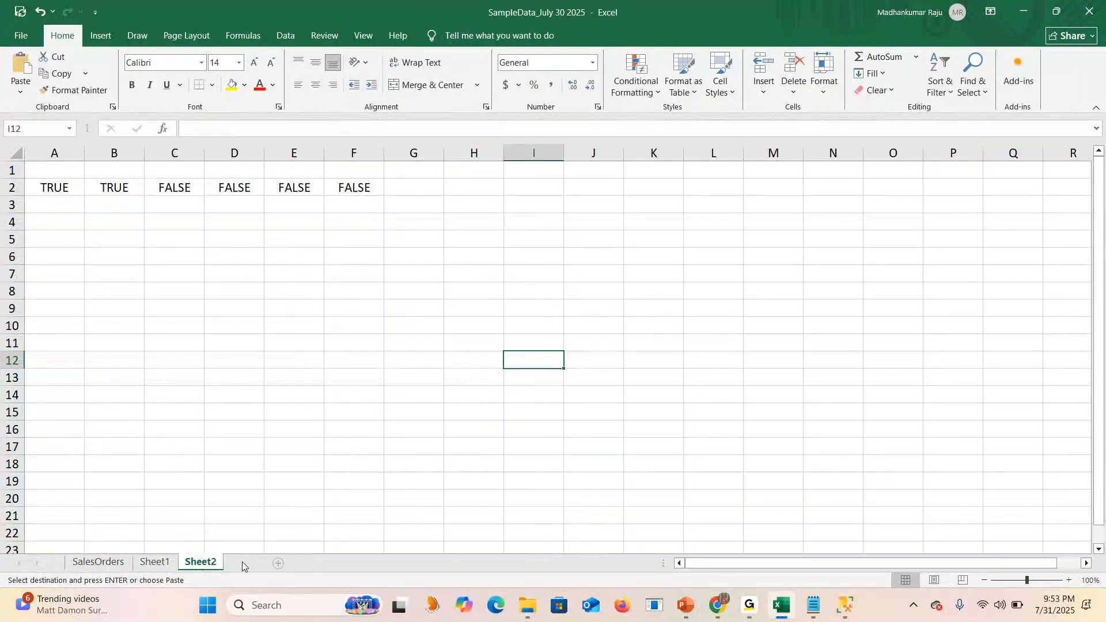
right_click(245, 561)
left_click(283, 434)
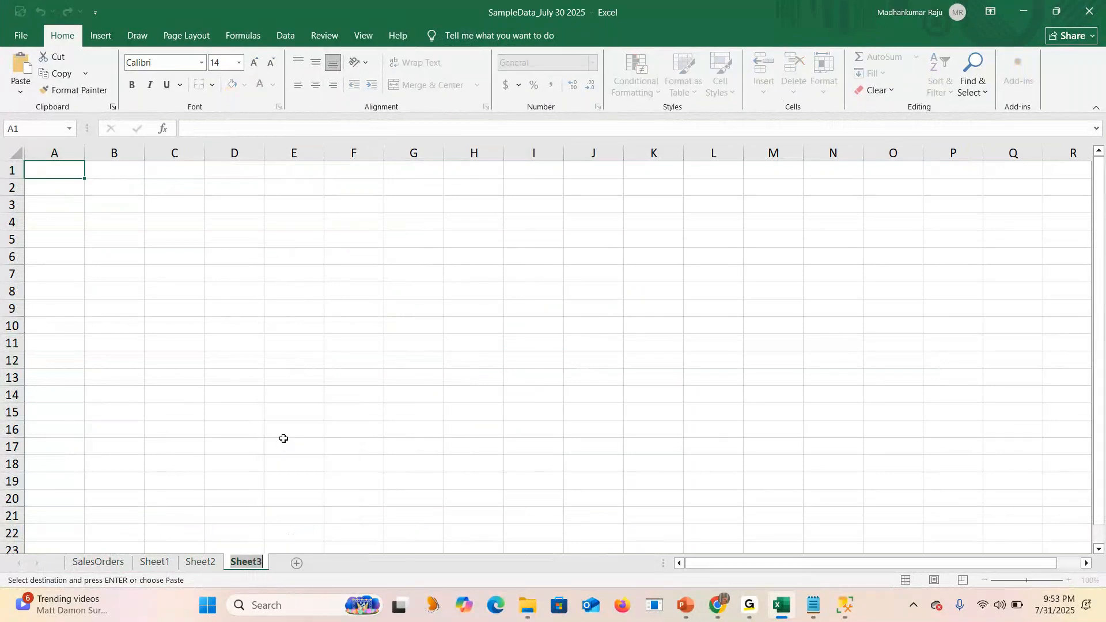
type("TARGET")
key("BackSpace")
key("BackSpace")
key("BackSpace")
key("BackSpace")
key("BackSpace")
key("BackSpace")
type("SALESETL")
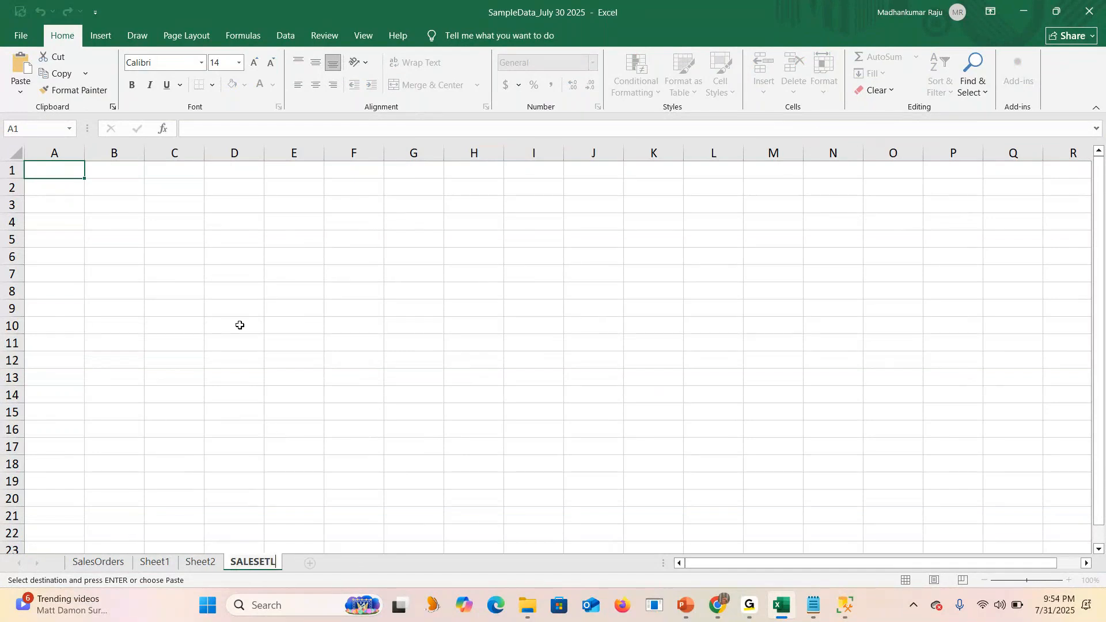
Check the SALESETL columns in the SQL Server query result, and try to paste the copied table into the new worksheet.
left_click(845, 605)
left_click(865, 518)
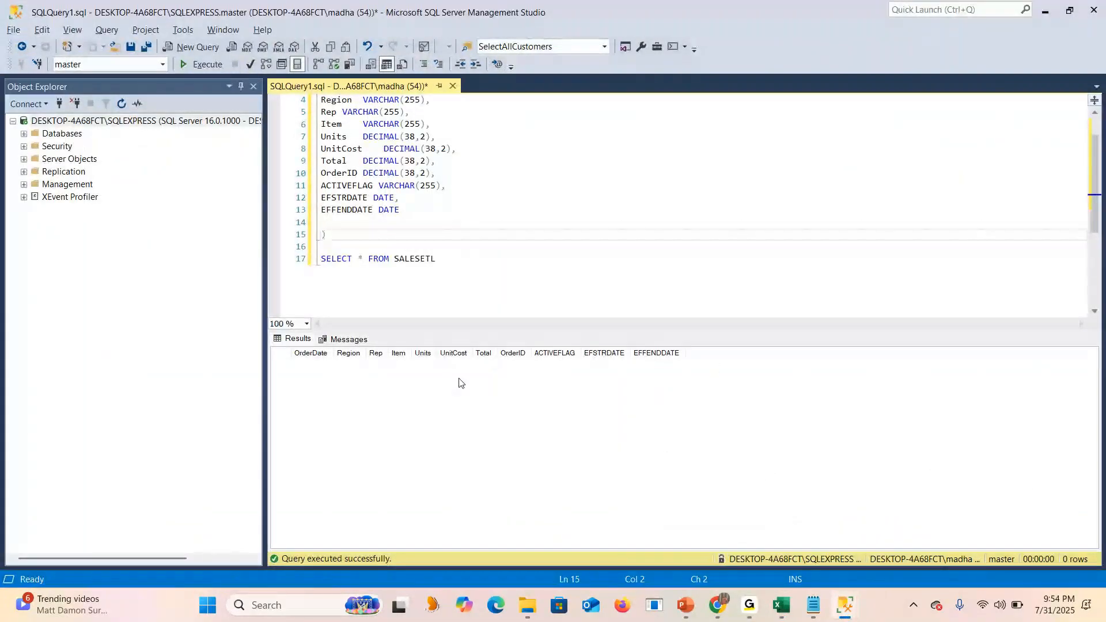
key("alt+Tab")
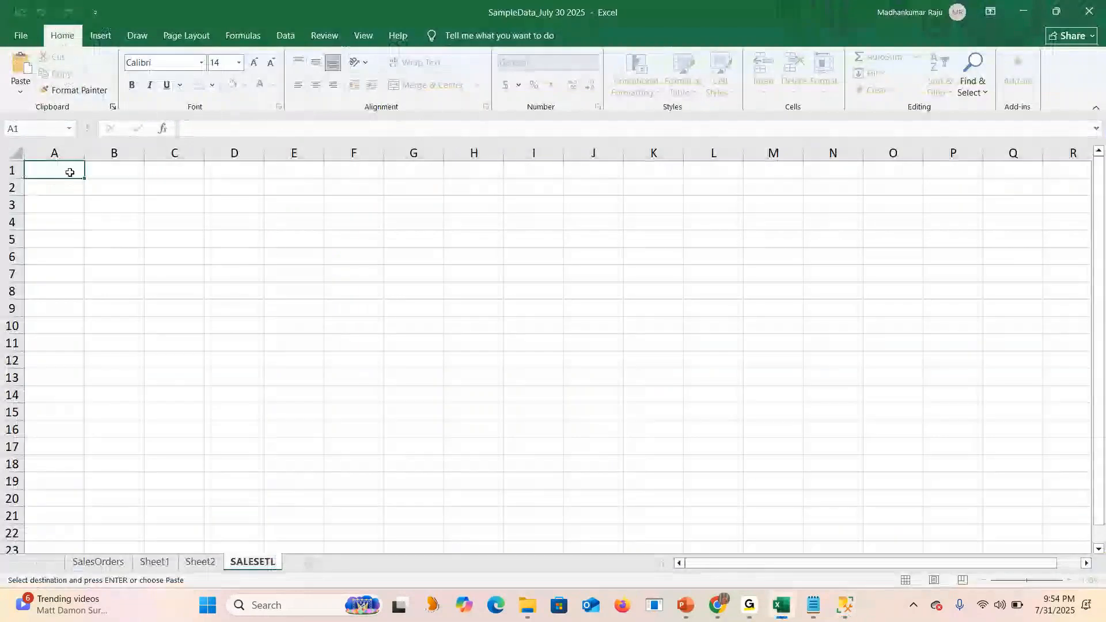
key("ctrl+v")
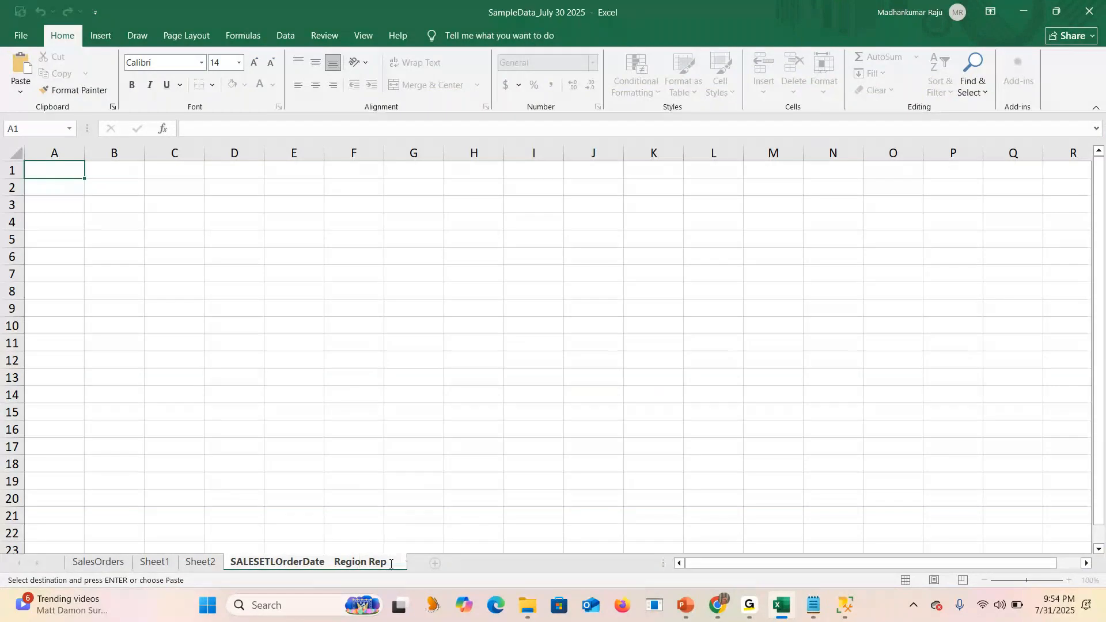
Remove the pasted header text from the new worksheet's name so that it reads only SALESETL, and confirm the name.
key("BackSpace")
key("BackSpace")
key("BackSpace")
key("BackSpace")
key("BackSpace")
key("BackSpace")
key("BackSpace")
key("BackSpace")
key("BackSpace")
key("BackSpace")
key("BackSpace")
key("Left")
key("Left")
key("Left")
key("Left")
key("Delete")
key("Delete")
key("Delete")
key("Delete")
key("BackSpace")
key("BackSpace")
key("BackSpace")
key("BackSpace")
key("BackSpace")
left_click(210, 380)
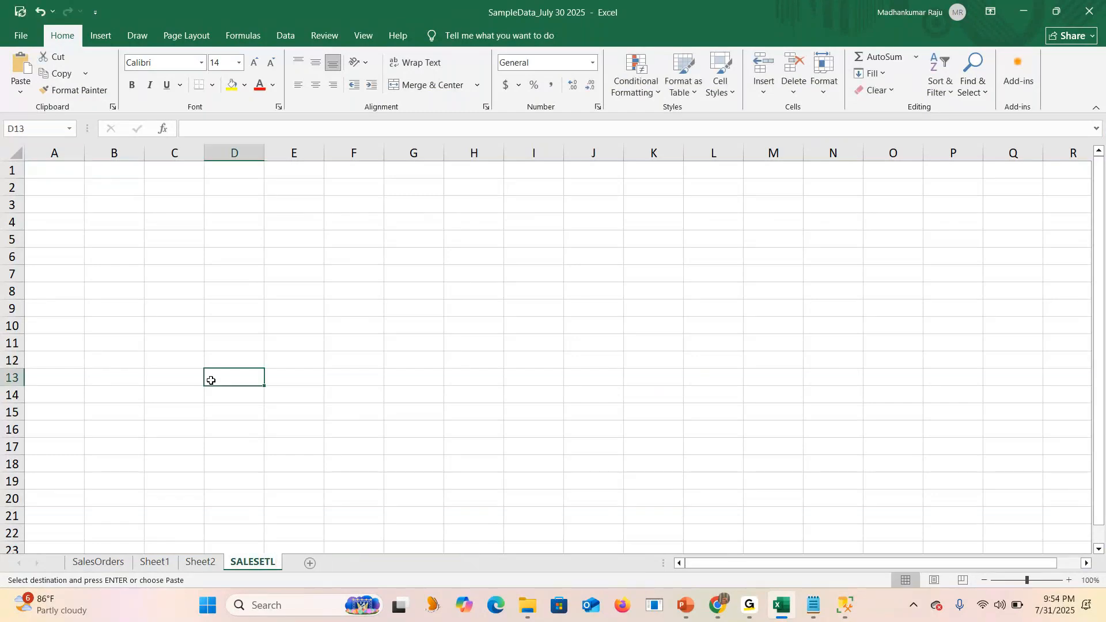
Delete the blank row 41 from the SalesOrders sheet.
left_click(98, 563)
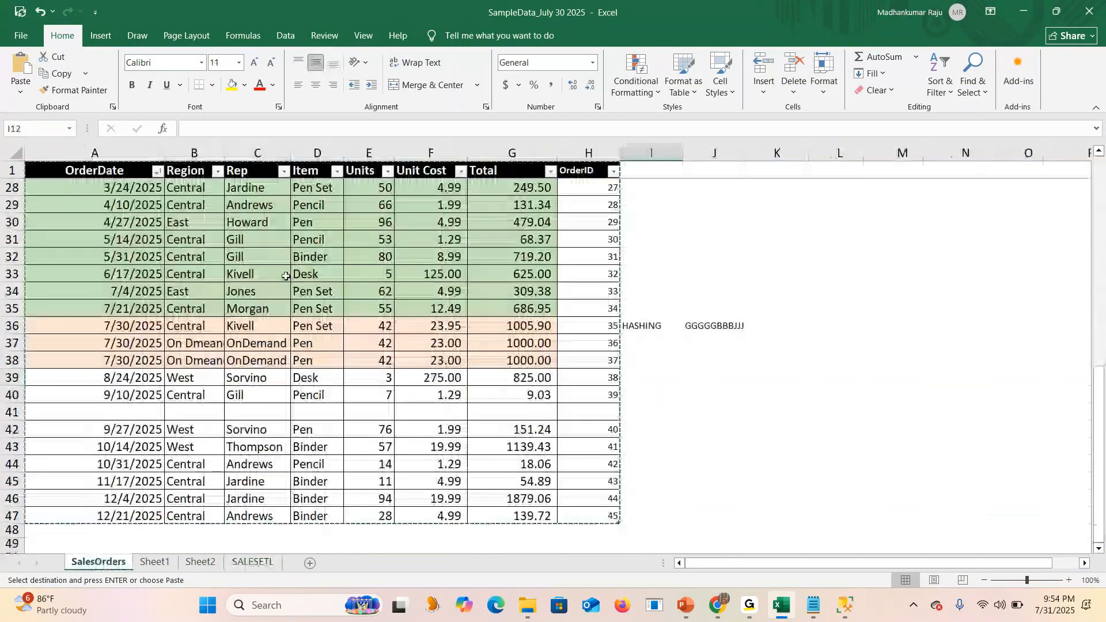
left_click(5, 413)
right_click(4, 412)
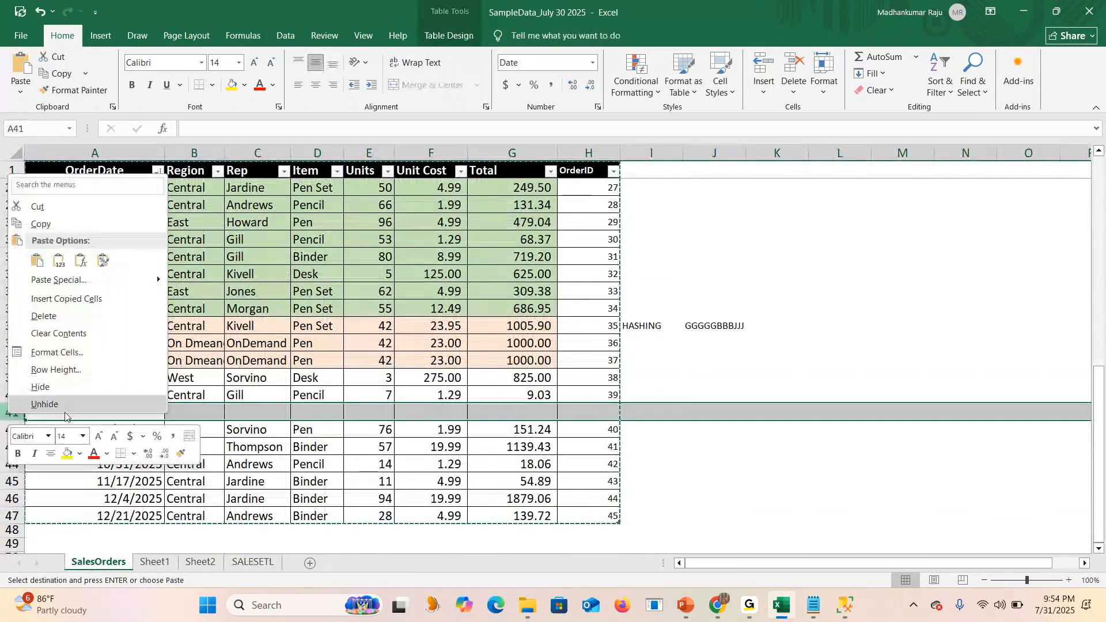
left_click(50, 315)
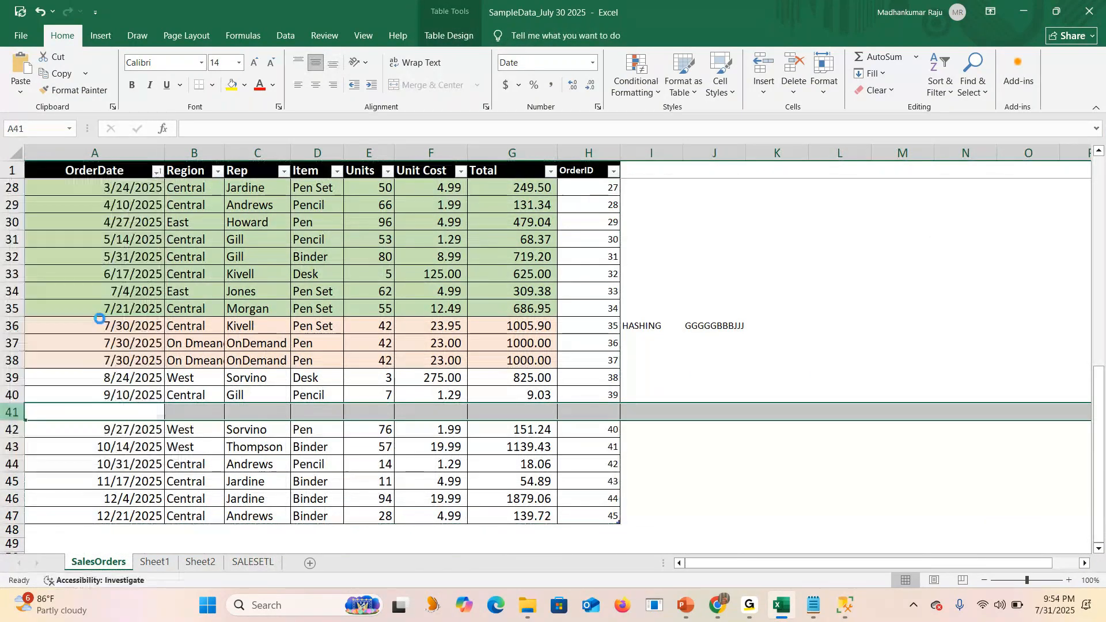
Clear the HASHING label and its neighbouring value from cells I36:J36 in SalesOrders.
left_click(725, 377)
left_click_drag(637, 325, 727, 324)
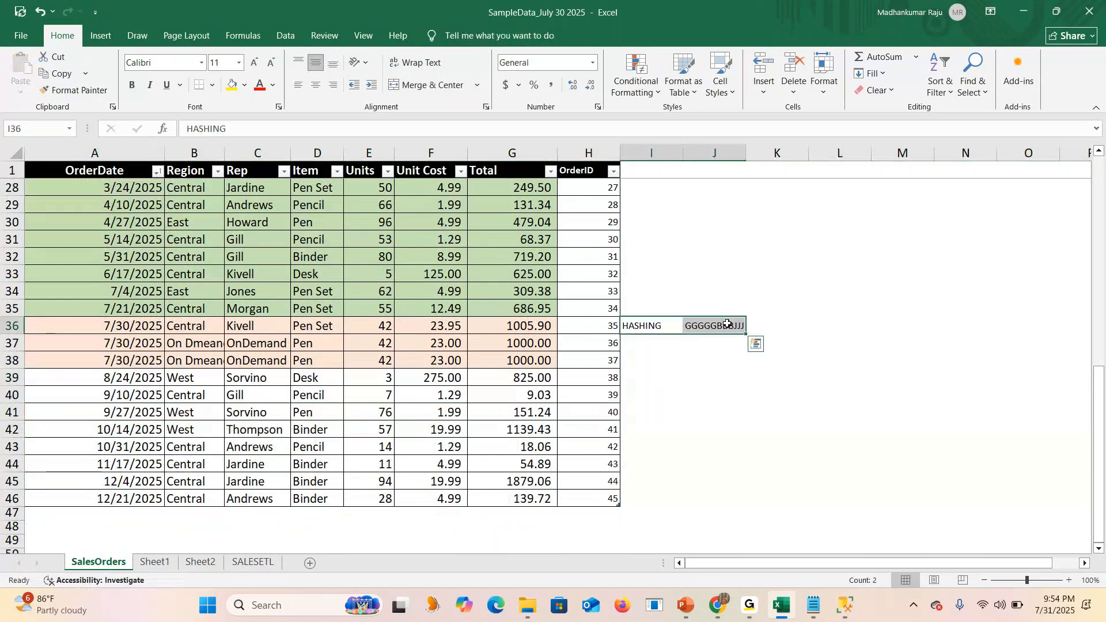
key("Delete")
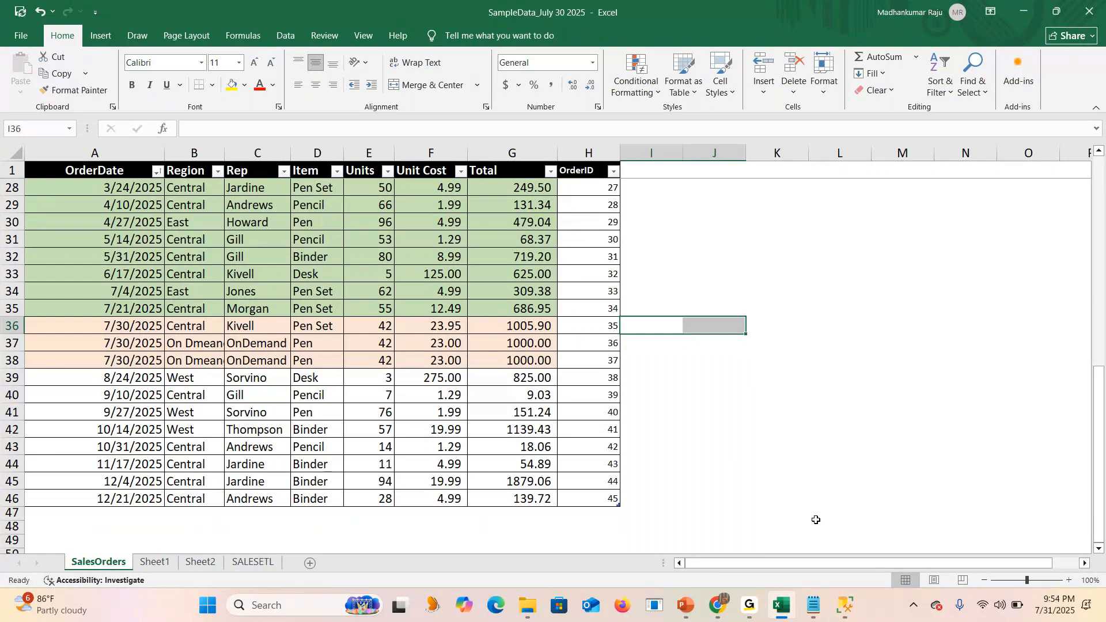
key("alt+Tab")
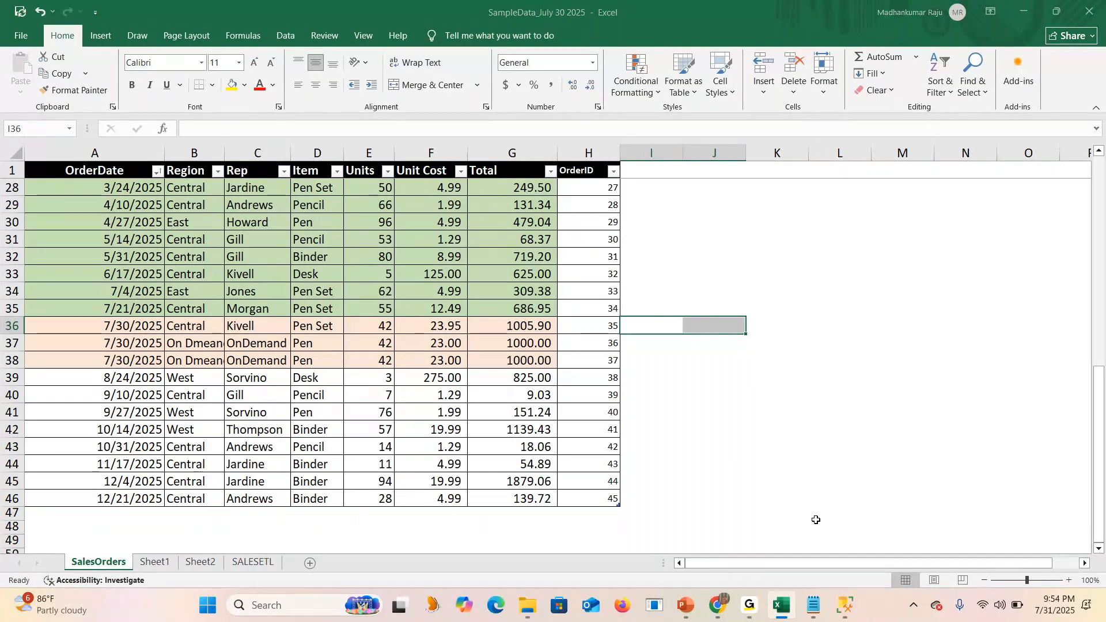
Copy the whole SalesOrders table, header through OrderID 45, and paste it into the SALESETL sheet starting at cell A1.
scroll(546, 297, "up", 1)
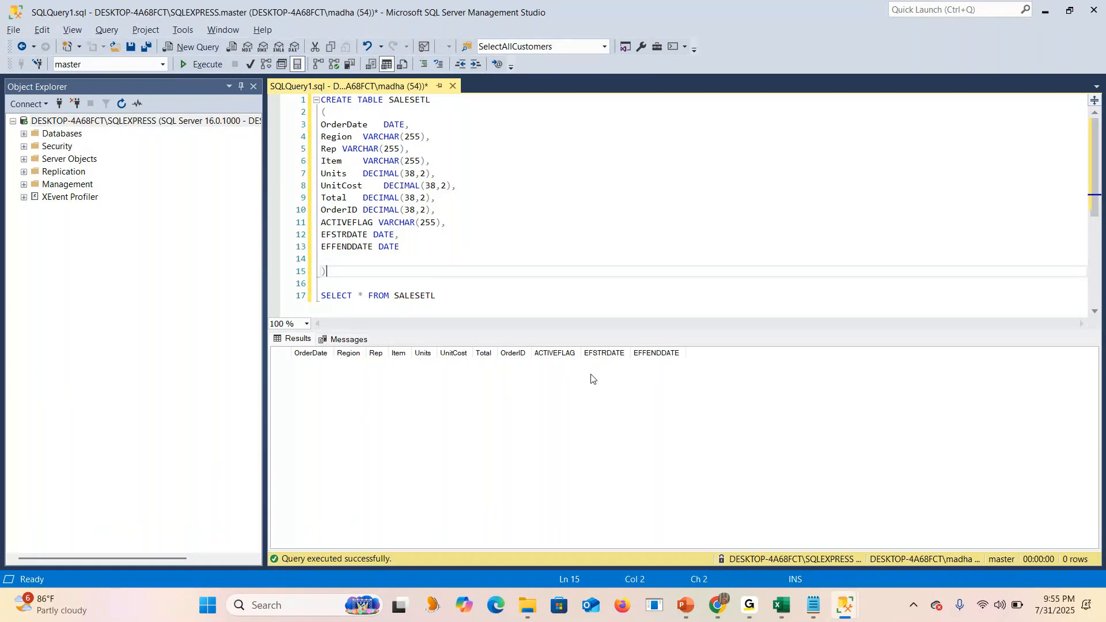
key("alt+Tab")
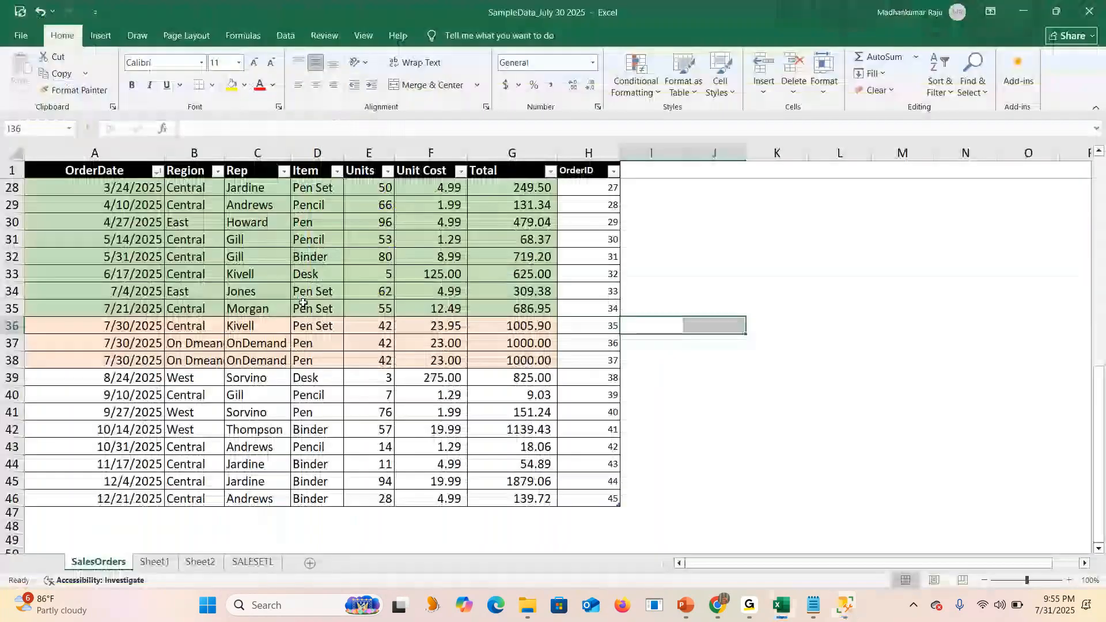
scroll(222, 529, "up", 2)
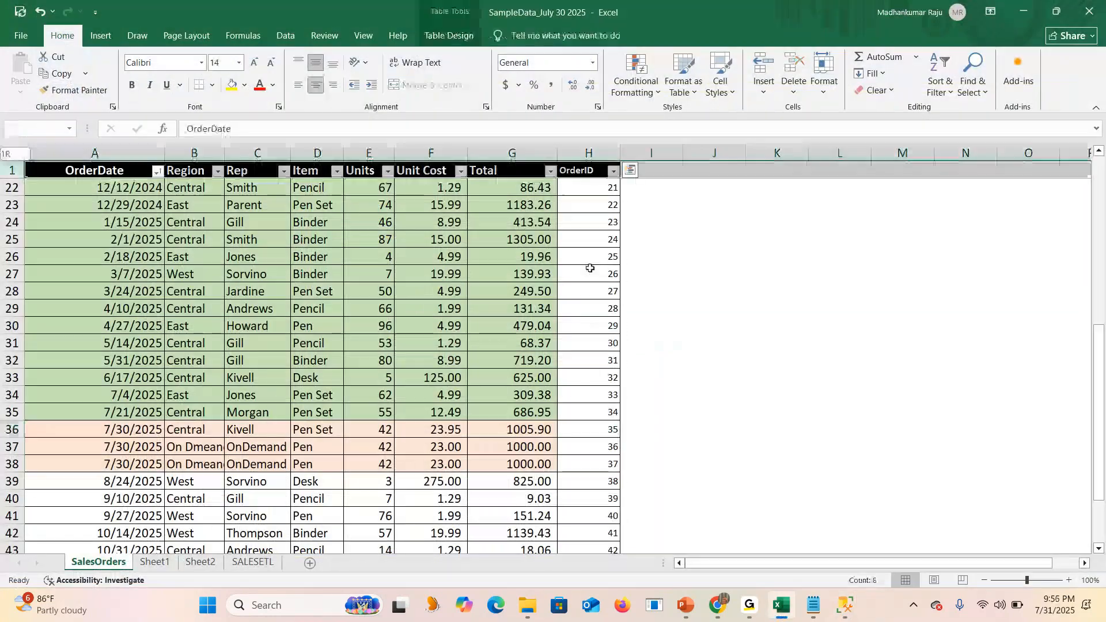
key("ctrl+shift+Left")
key("ctrl+shift+Down")
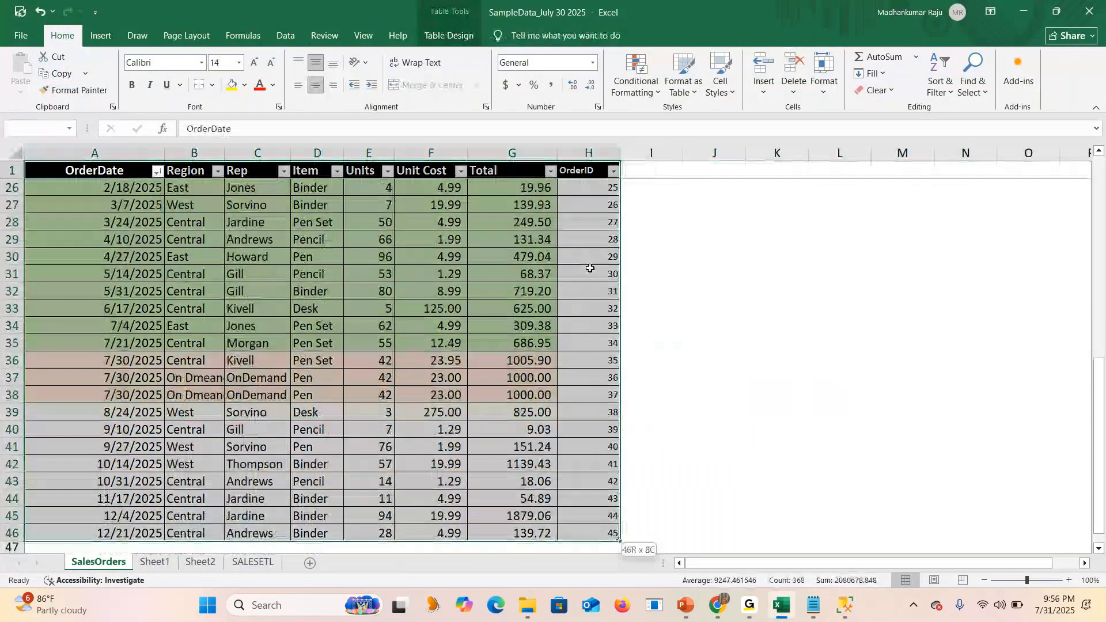
key("ctrl+c")
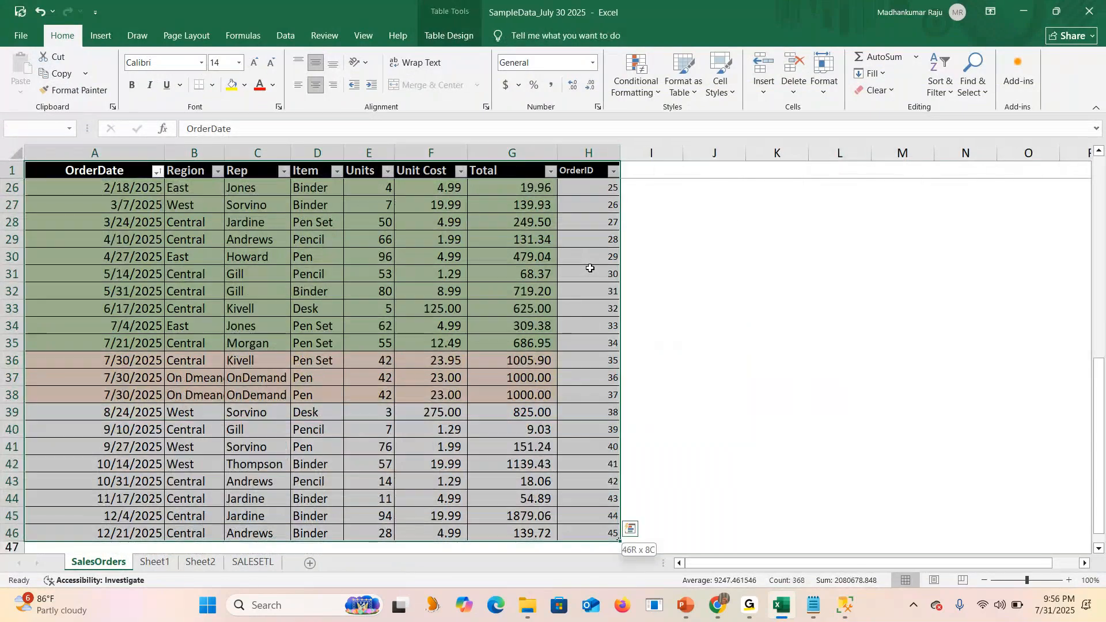
key("ctrl+Page_Down")
key("ctrl+Page_Down")
key("ctrl+Page_Down")
left_click(68, 174)
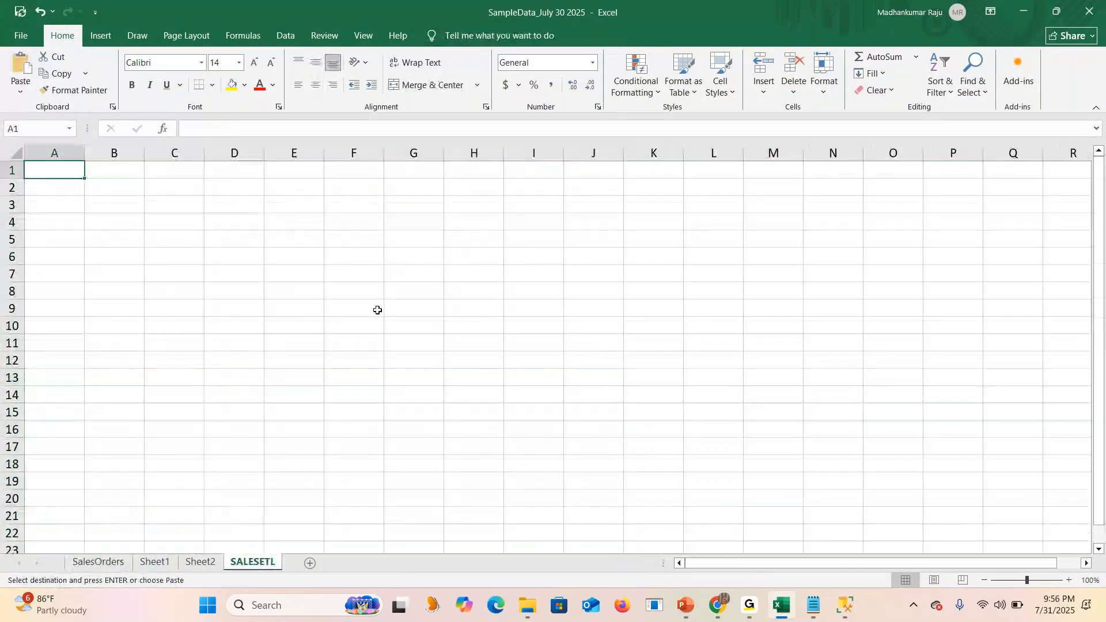
key("ctrl+v")
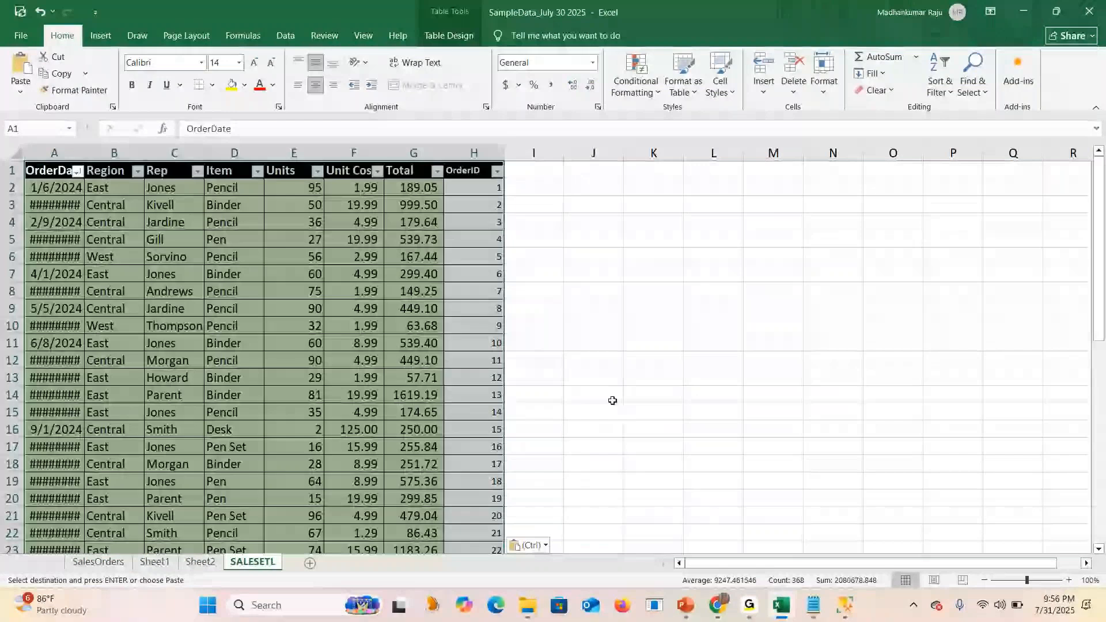
AutoFit all column widths on the SALESETL sheet to their contents.
left_click(16, 152)
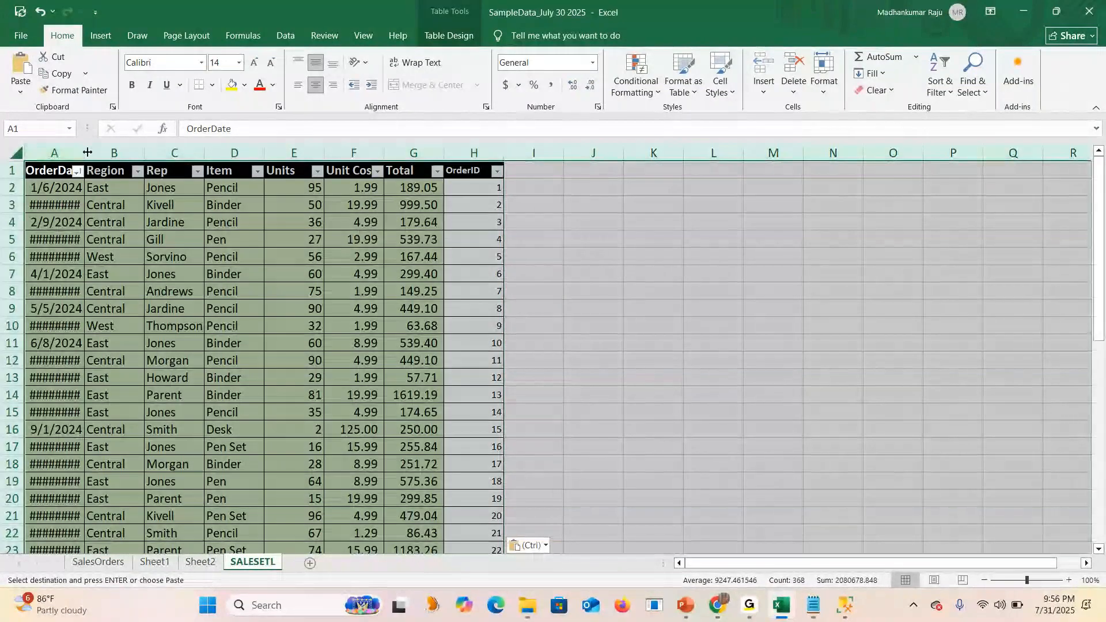
left_click_drag(87, 152, 86, 151)
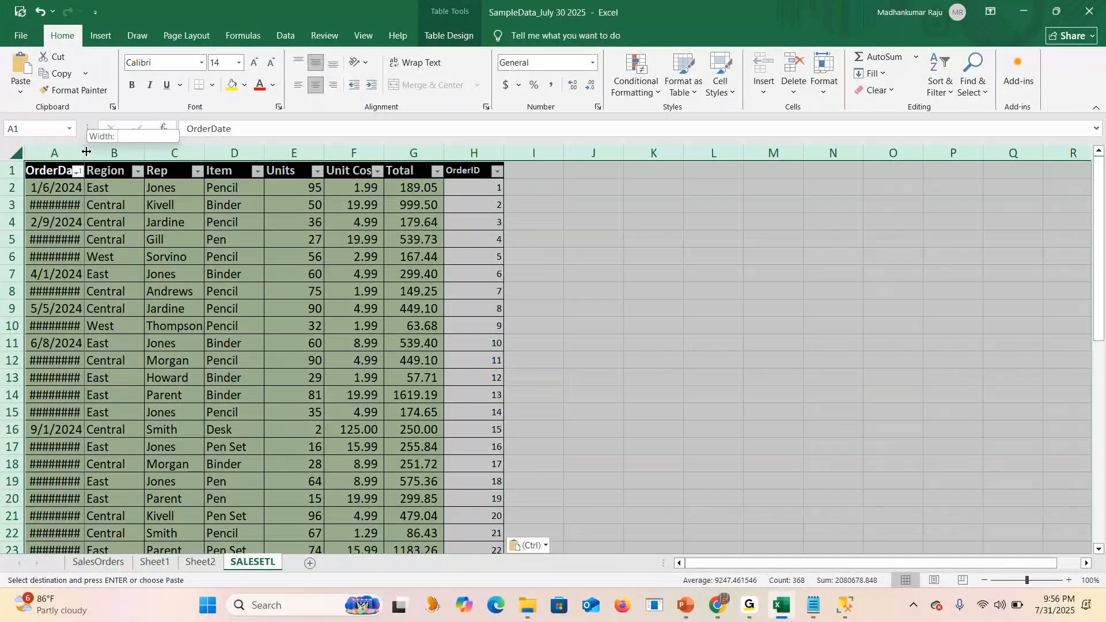
double_click(86, 151)
left_click(482, 239)
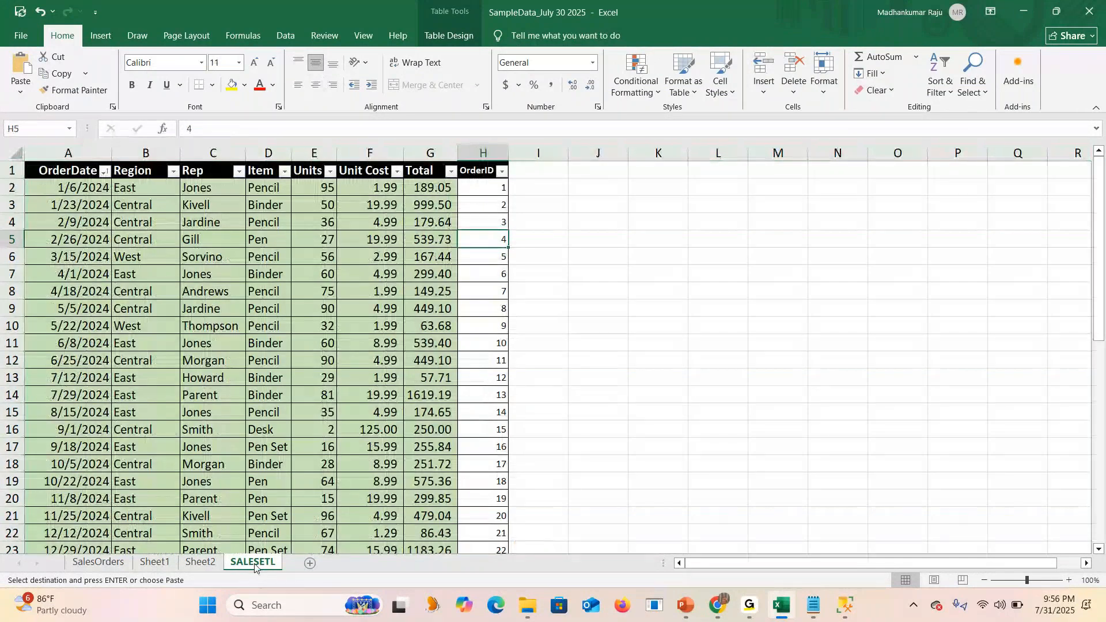
Copy the ACTIVEFLAG, EFSTRDATE and EFFENDDATE definitions from the SQL Server query into SALESETL, starting at cell L6.
key("alt+Tab")
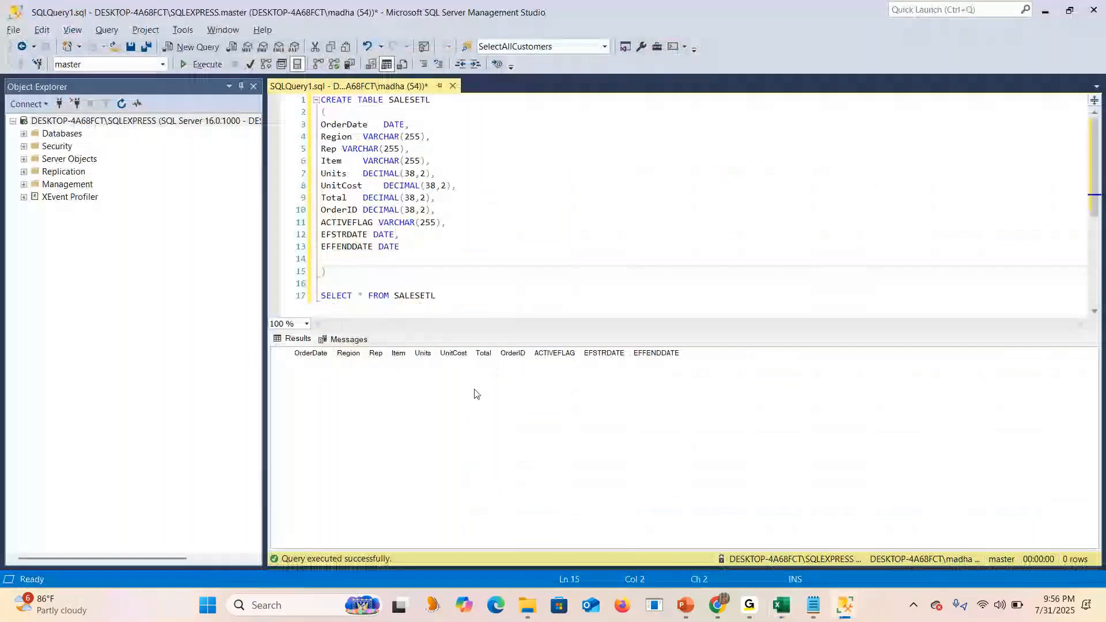
key("alt+Tab")
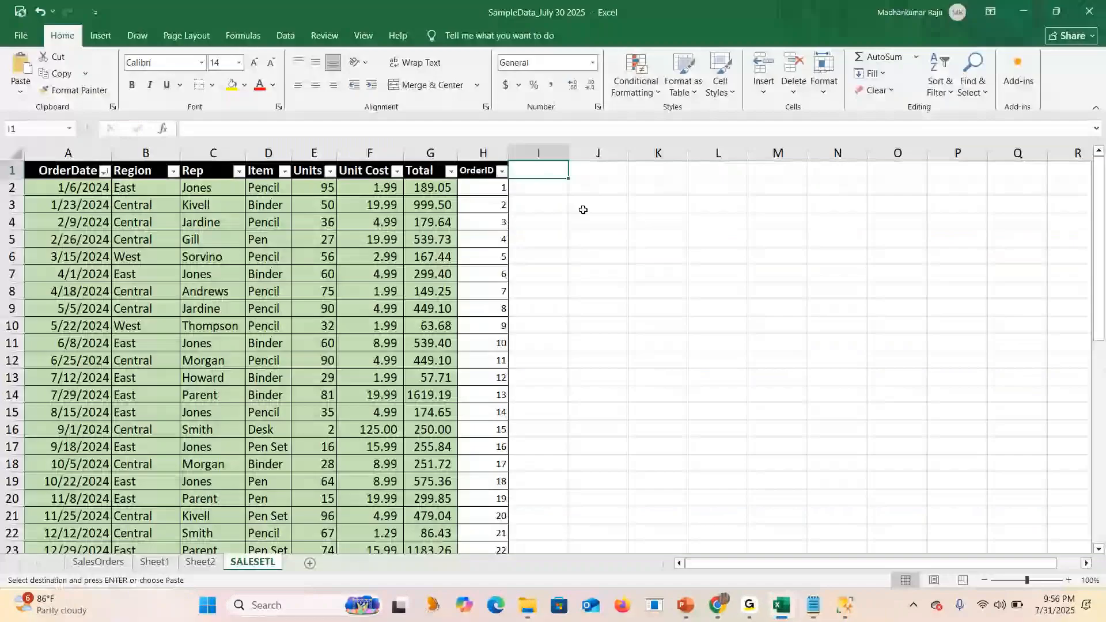
key("alt+Tab")
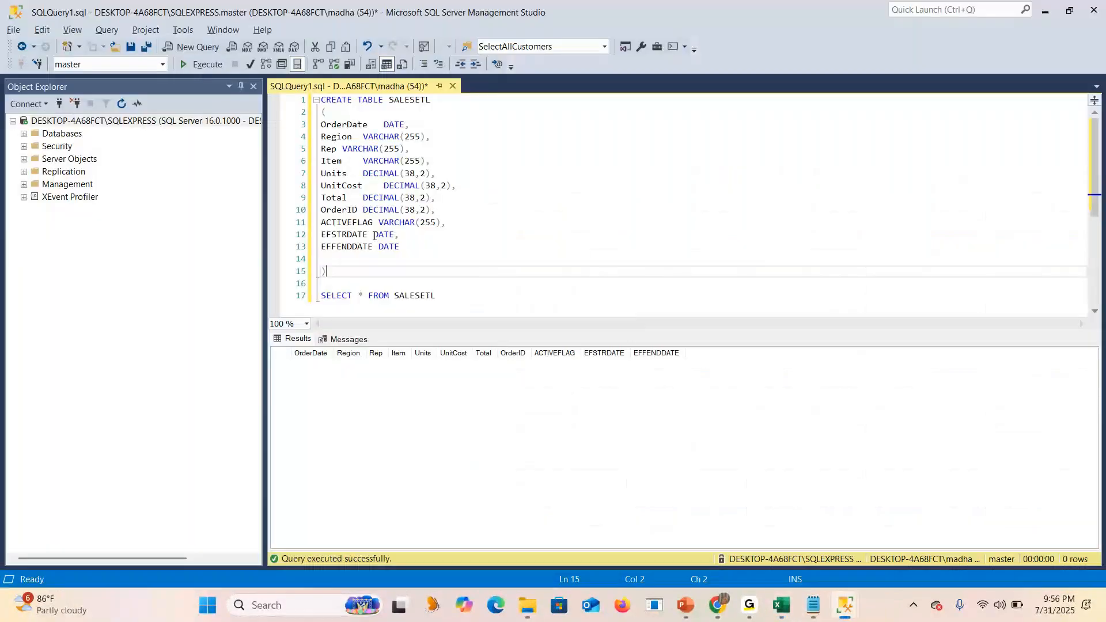
left_click_drag(321, 222, 399, 246)
key("alt+Tab")
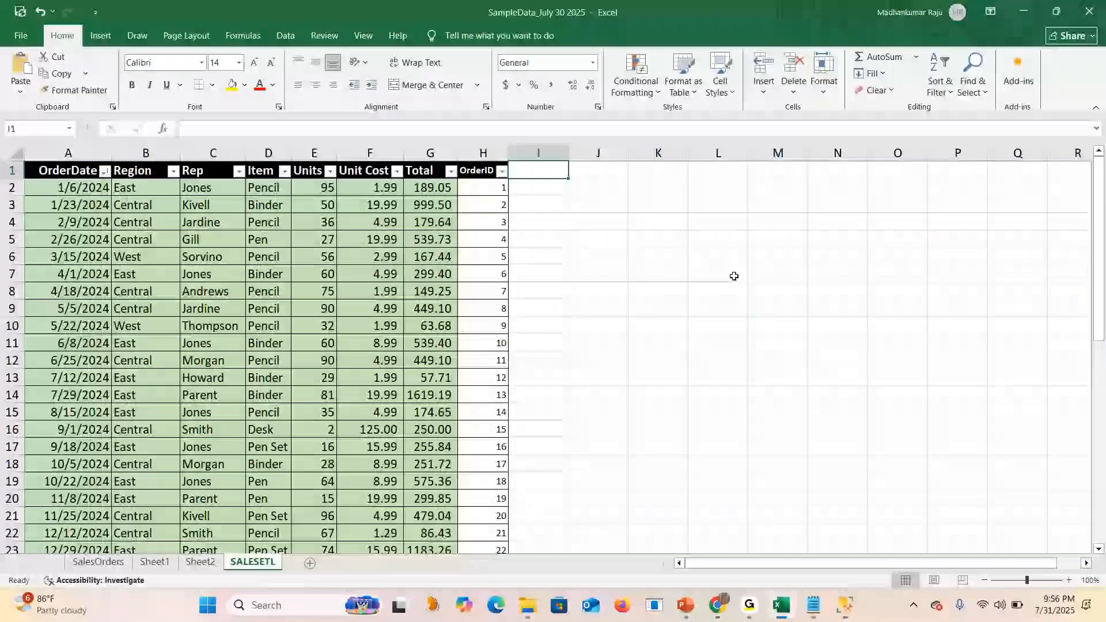
left_click(724, 258)
key("ctrl+v")
Move only the name ACTIVEFLAG from cell L6 to I1 as the header after OrderID.
left_click(236, 128)
double_click(236, 127)
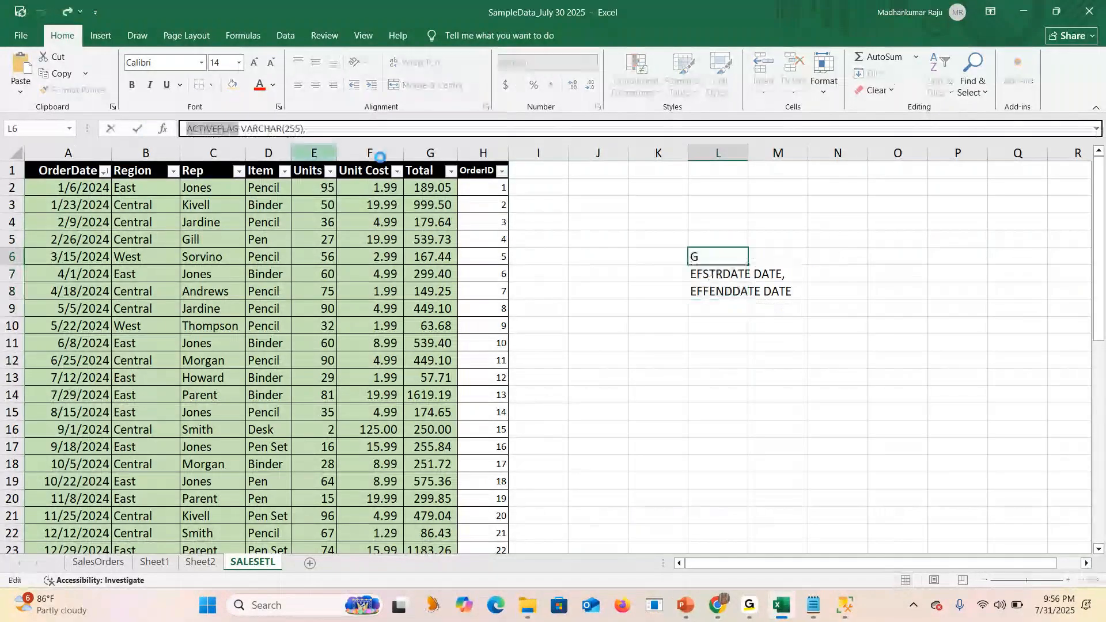
key("ctrl+x")
left_click(531, 168)
key("ctrl+v")
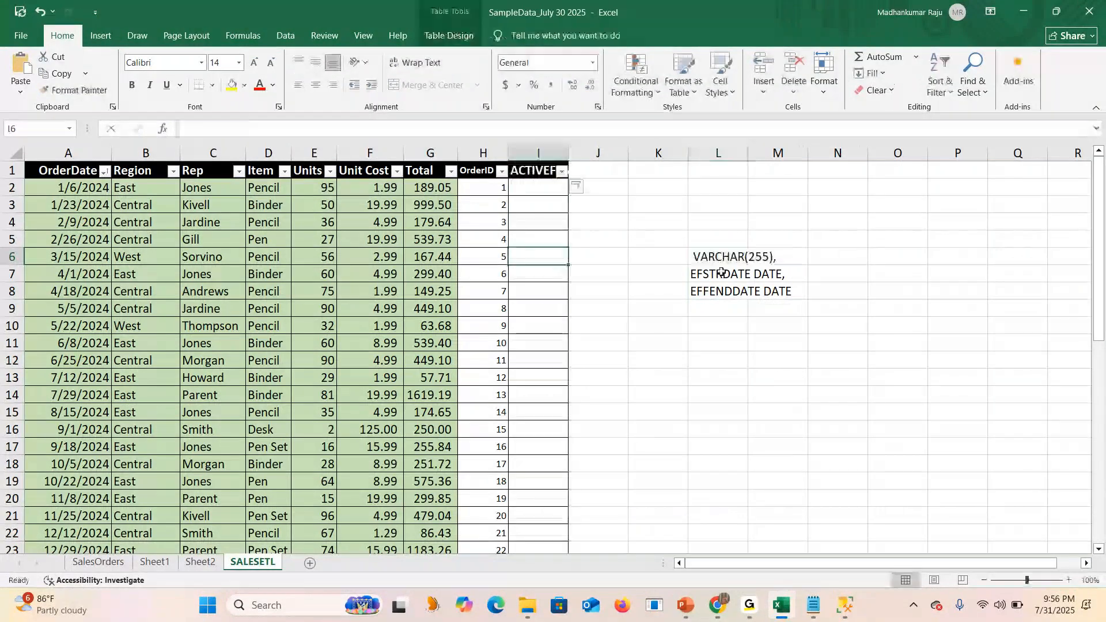
Move the name EFSTRDATE from cell L7 to J1 as the header after ACTIVEFLAG.
left_click(719, 272)
left_click_drag(230, 129, 185, 131)
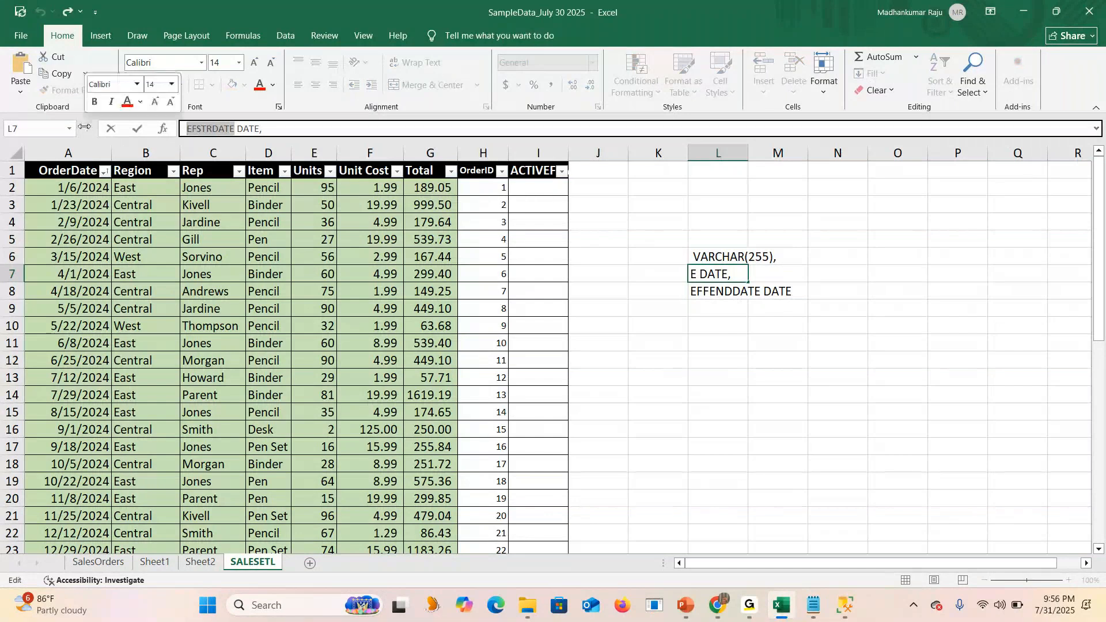
key("BackSpace")
left_click(594, 169)
key("ctrl+v")
Move the name EFFENDDATE from cell L8 to K1 as the header after EFSTRDATE.
left_click(701, 291)
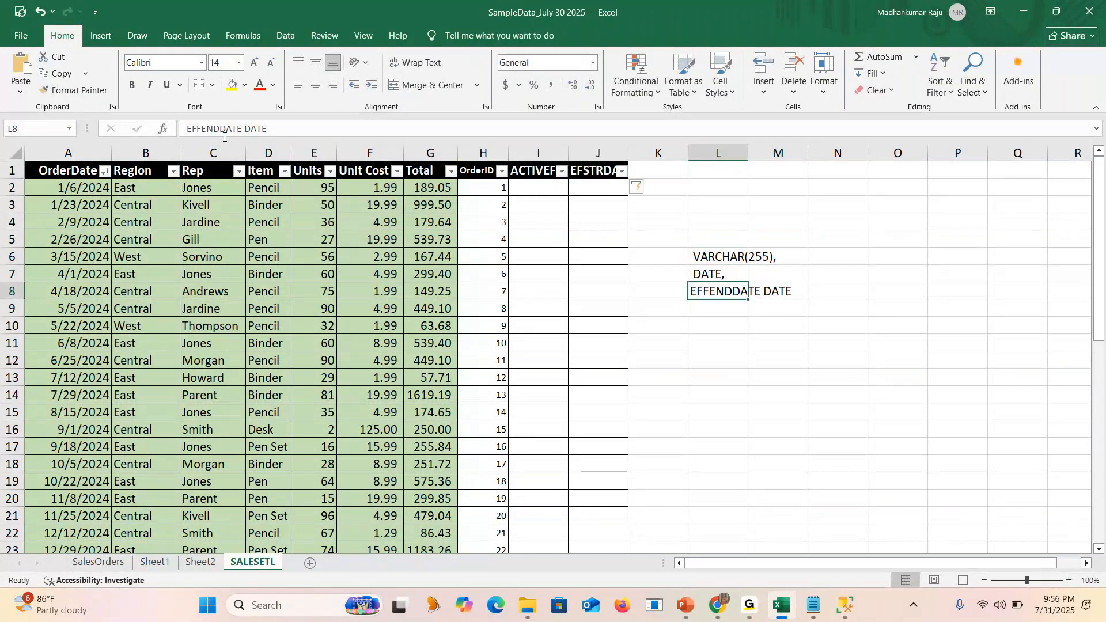
left_click_drag(242, 129, 148, 128)
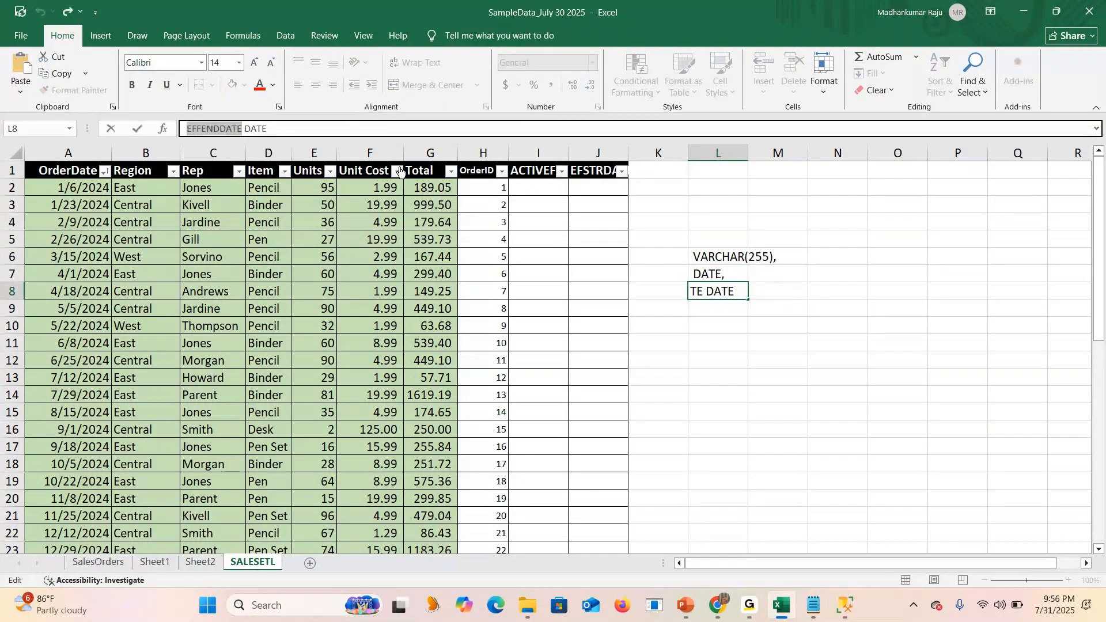
key("BackSpace")
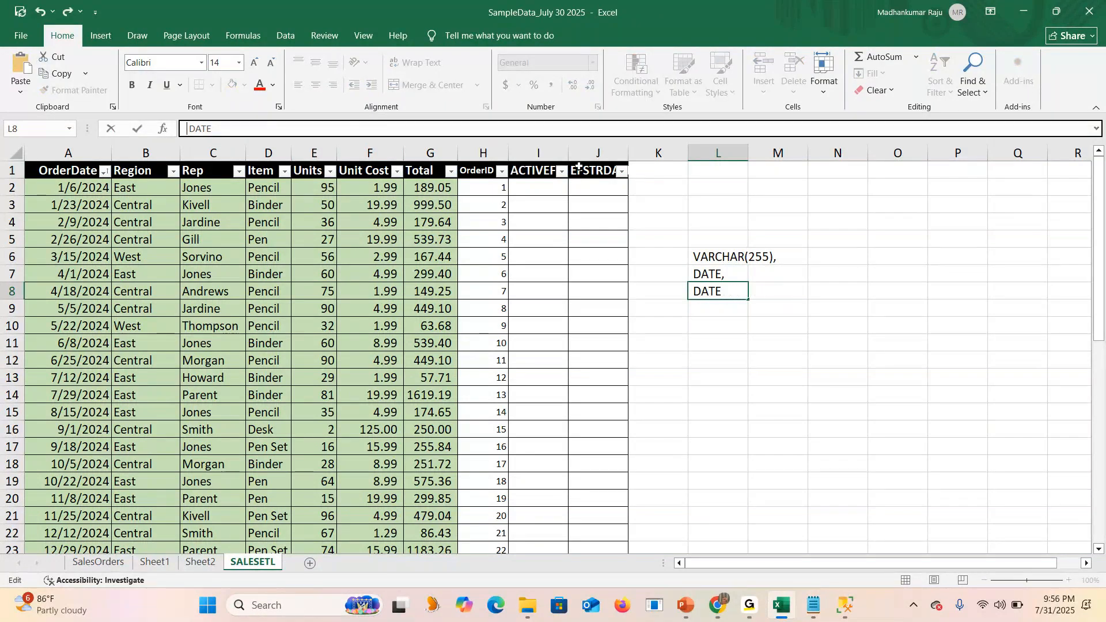
double_click(650, 170)
key("ctrl+v")
key("Tab")
Clear the leftover data type text from column L and AutoFit the sheet's columns so the new headers fit.
left_click(720, 154)
key("Delete")
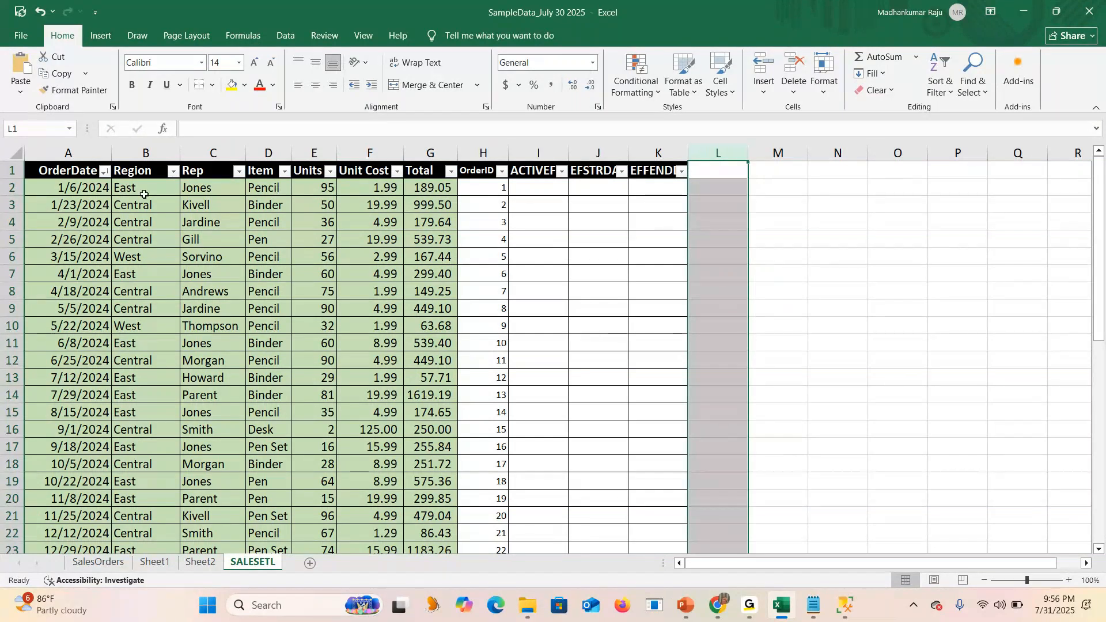
left_click(13, 153)
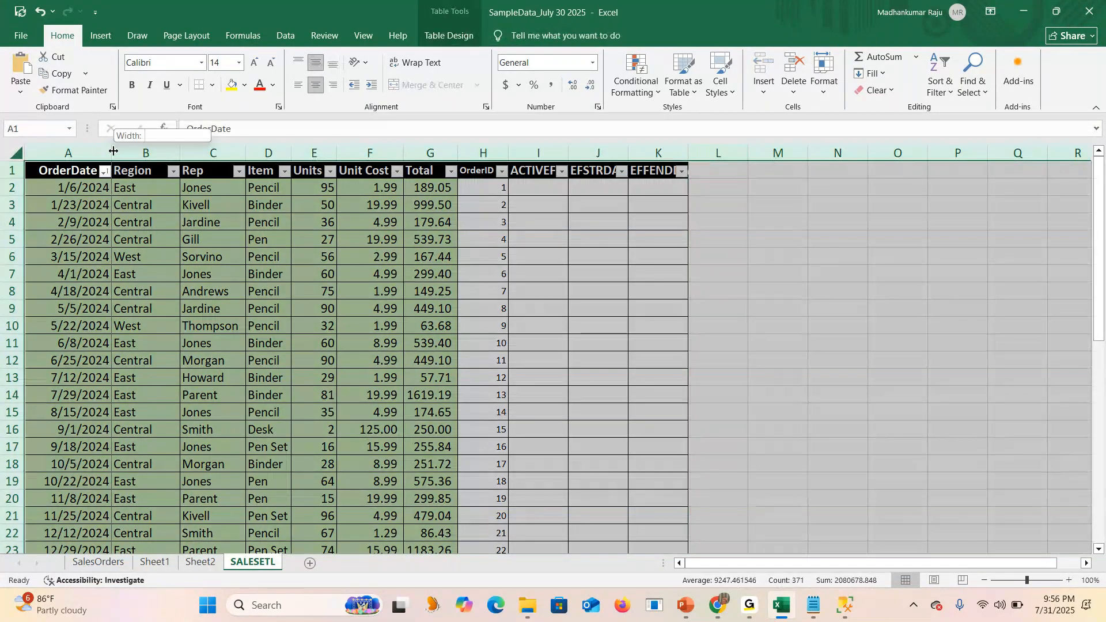
double_click(113, 151)
left_click(547, 186)
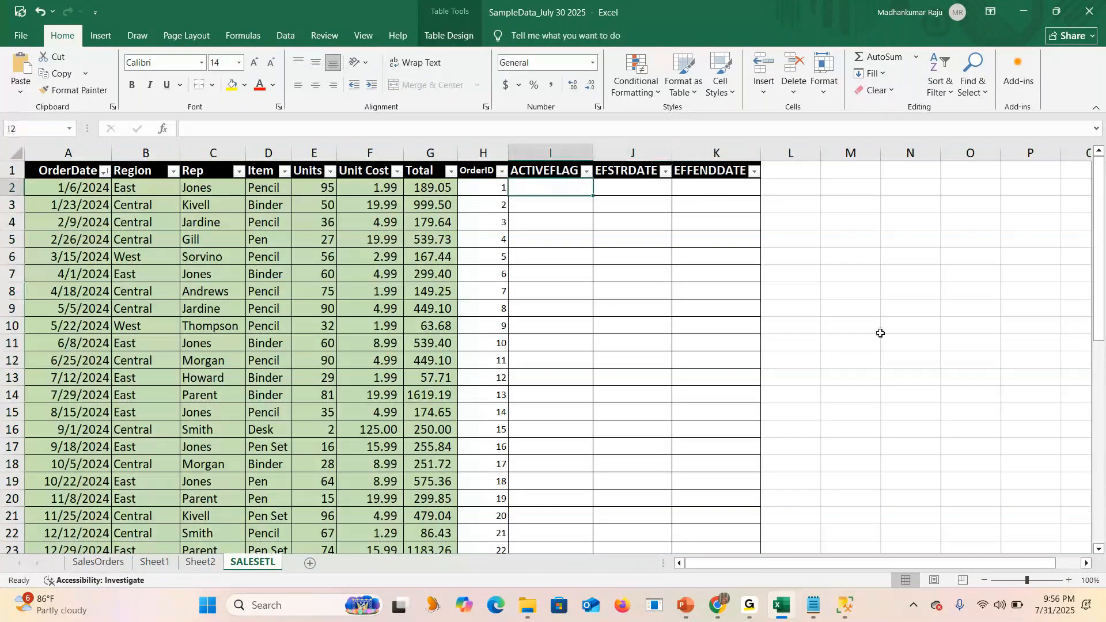
left_click(789, 172)
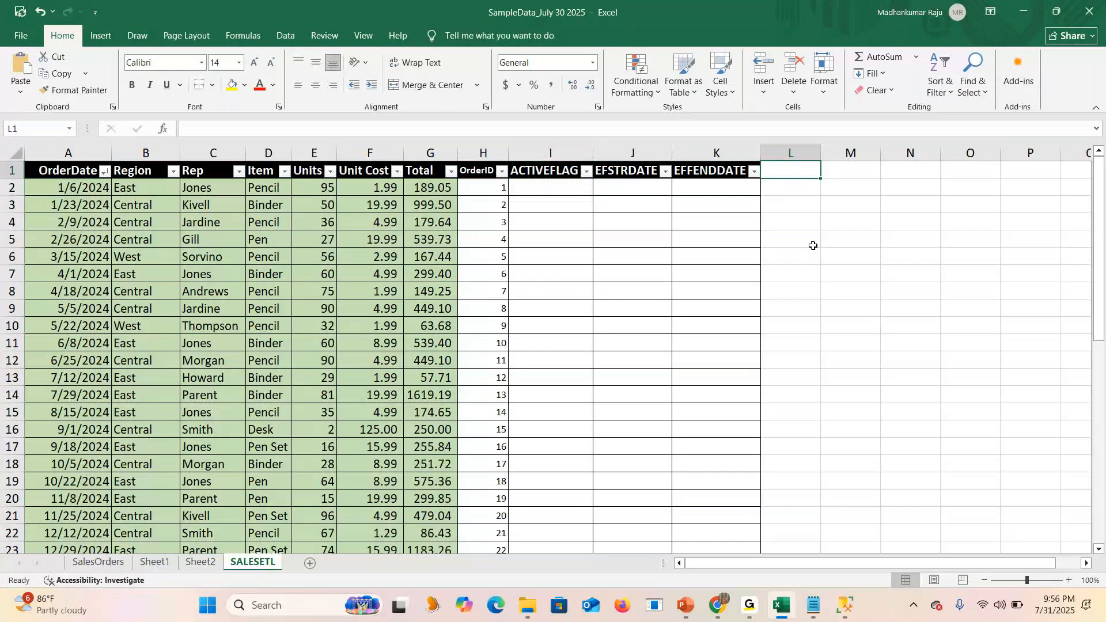
type("ISDELETED")
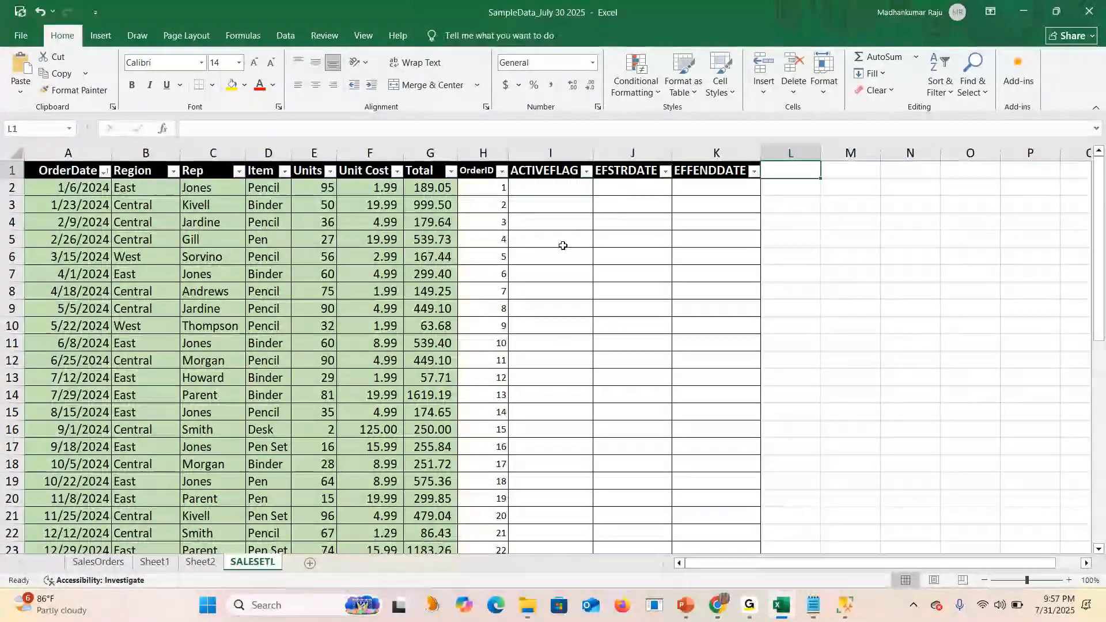
left_click(602, 186)
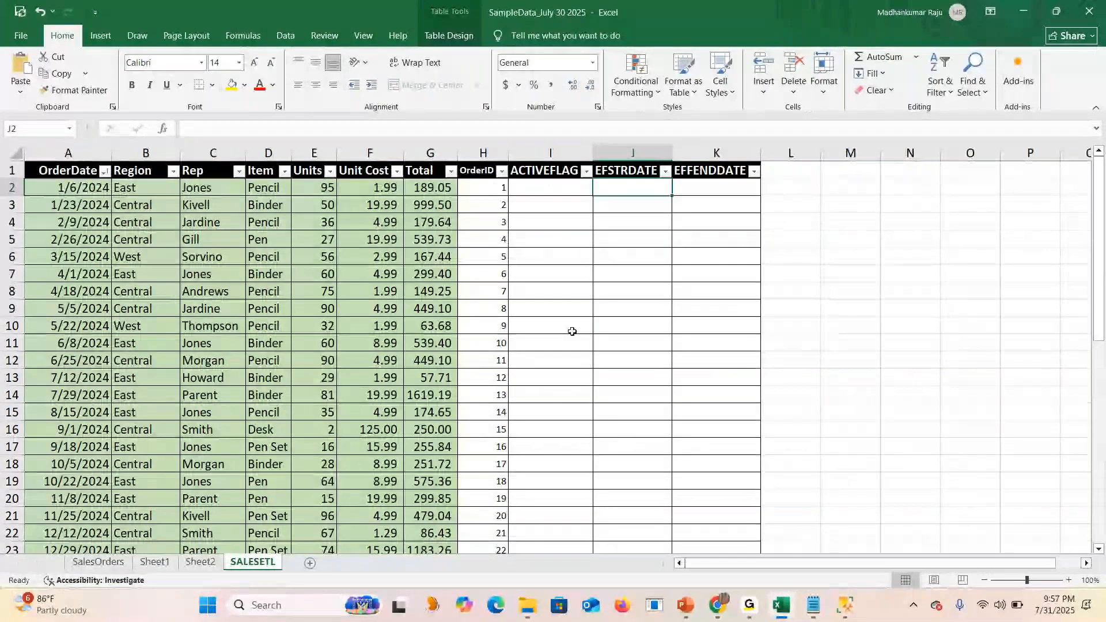
Enter A in ACTIVEFLAG cell I2 and copy it through the column to row 46.
left_click(536, 188)
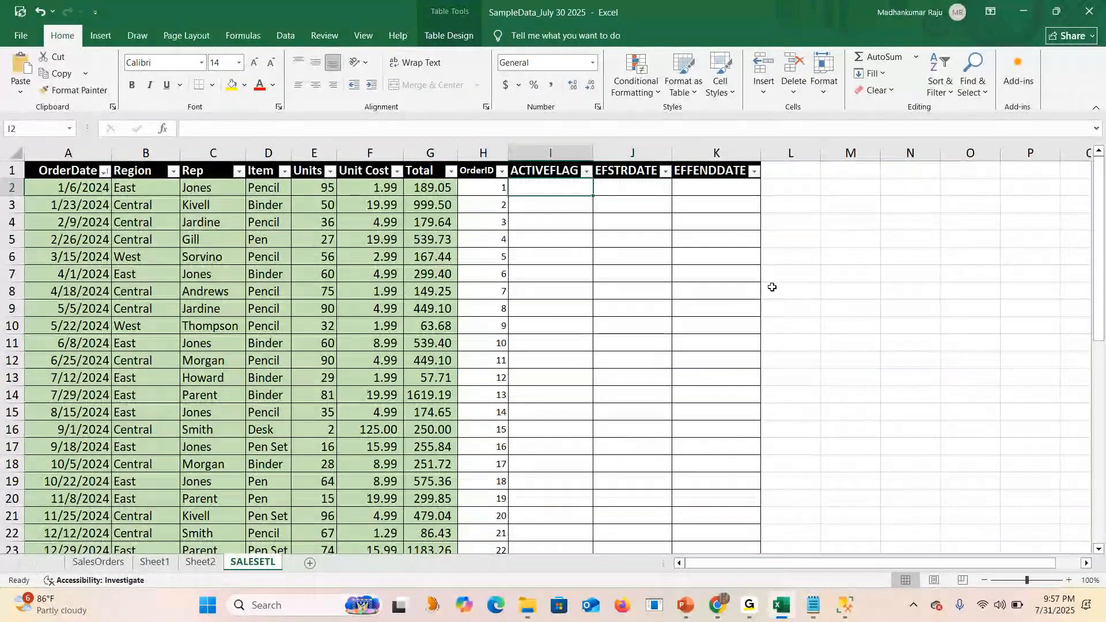
type("A")
key("Return")
key("Up")
key("ctrl+c")
key("shift+Down")
key("shift+Down")
key("shift+Down")
key("shift+Down")
key("shift+Down")
key("shift+Down")
key("shift+Down")
key("shift+Down")
key("shift+Down")
key("shift+Down")
key("shift+Down")
key("shift+Down")
key("shift+Down")
key("shift+Down")
key("shift+Down")
key("shift+Down")
key("shift+Down")
key("shift+Down")
key("shift+Down")
key("shift+Down")
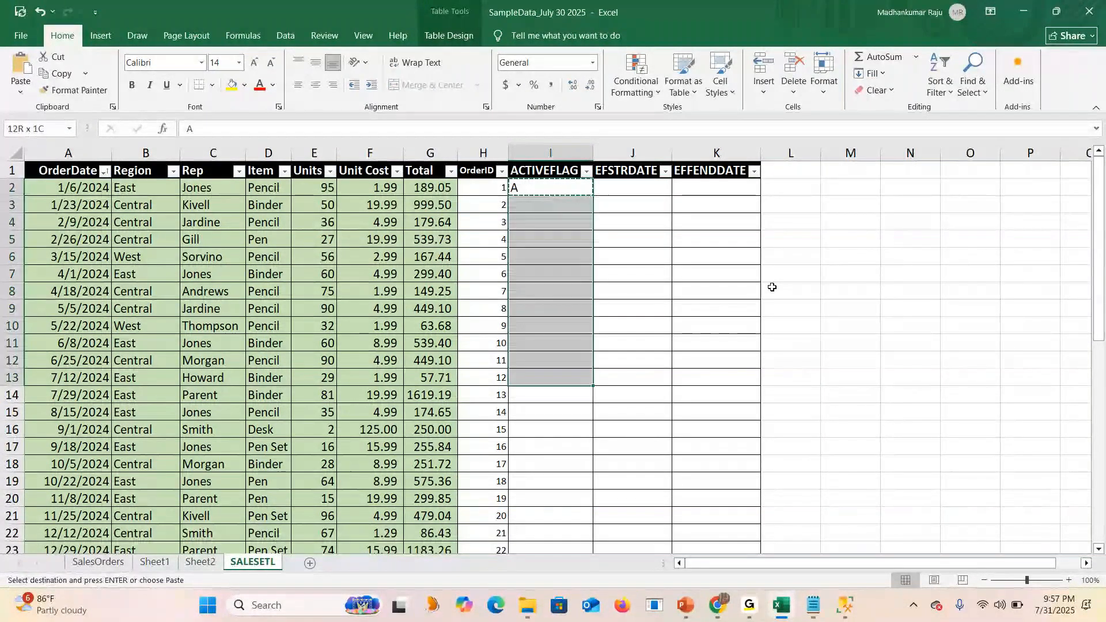
key("shift+Down")
key("shift+Down")
key("shift+Down")
key("shift+Down")
key("shift+Down")
key("shift+Down")
key("shift+Down")
key("shift+Down")
key("shift+Down")
key("shift+Down")
key("shift+Down")
key("shift+Down")
key("shift+Down")
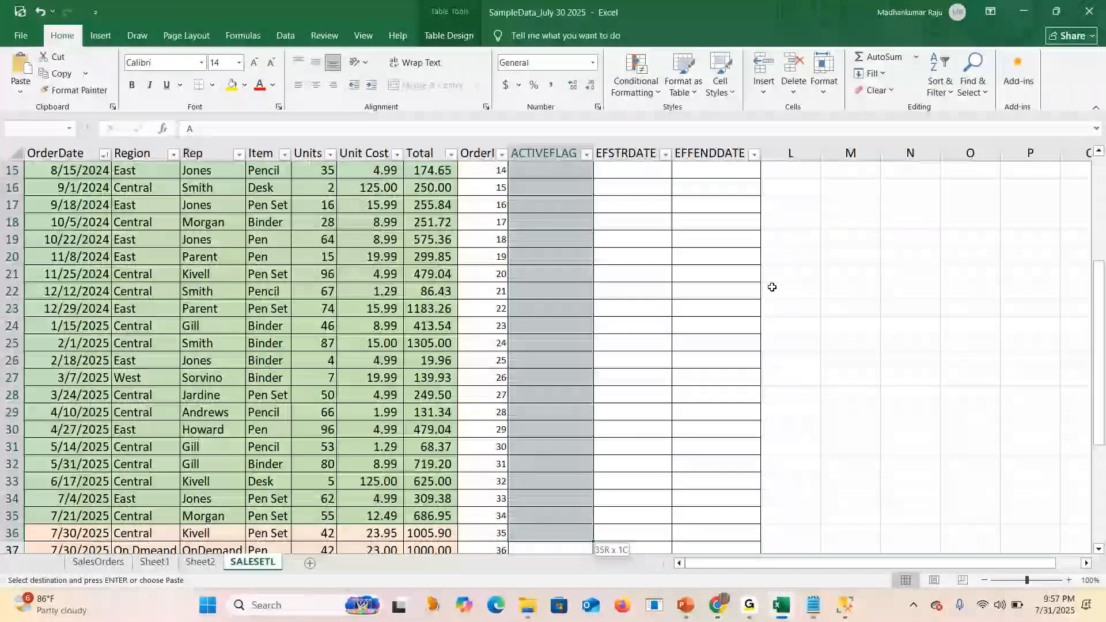
key("shift+Down")
key("shift+Down")
key("shift+Down")
key("shift+Down")
key("shift+Down")
key("shift+Down")
key("shift+Down")
key("shift+Down")
key("shift+Down")
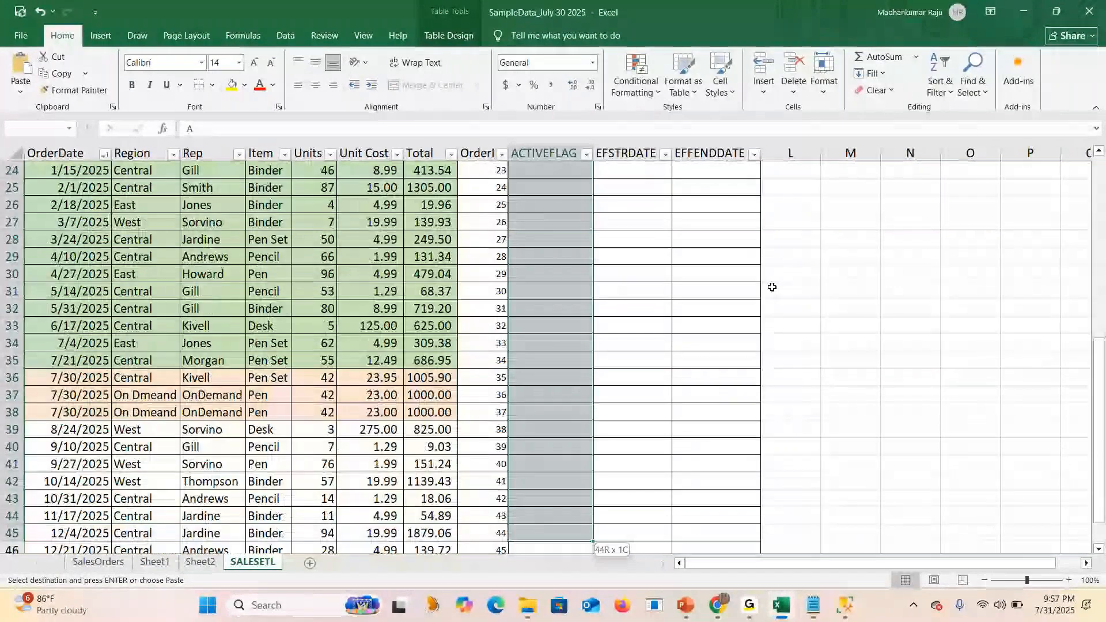
key("shift+Down")
key("ctrl+v")
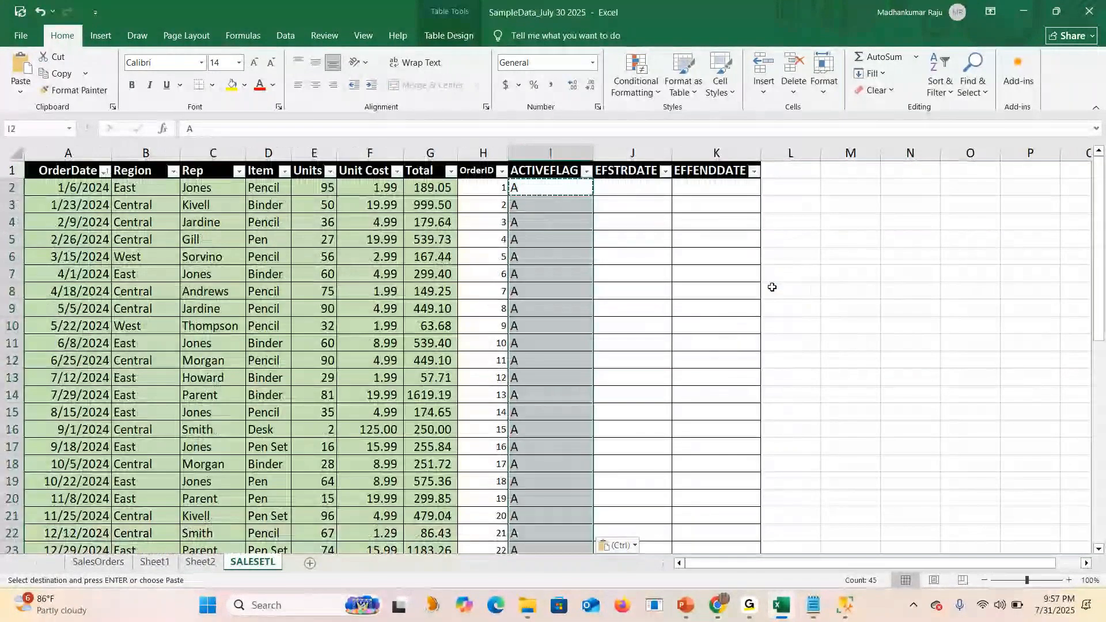
key("Escape")
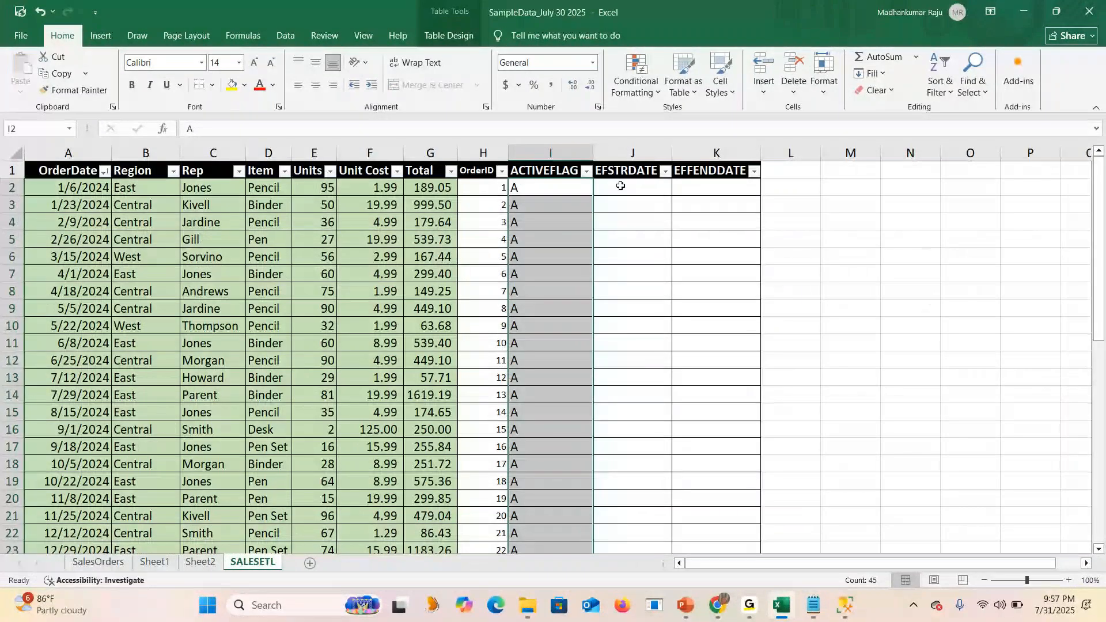
Enter 7/31/2025 as the EFSTRDATE of the first record in cell J2.
left_click(620, 186)
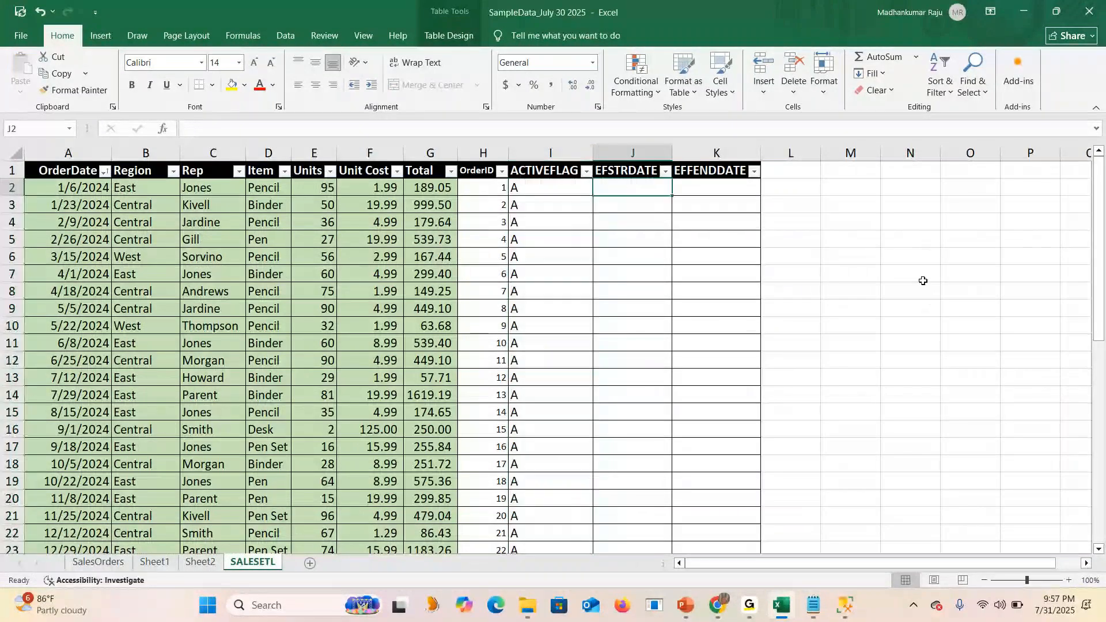
type("7")
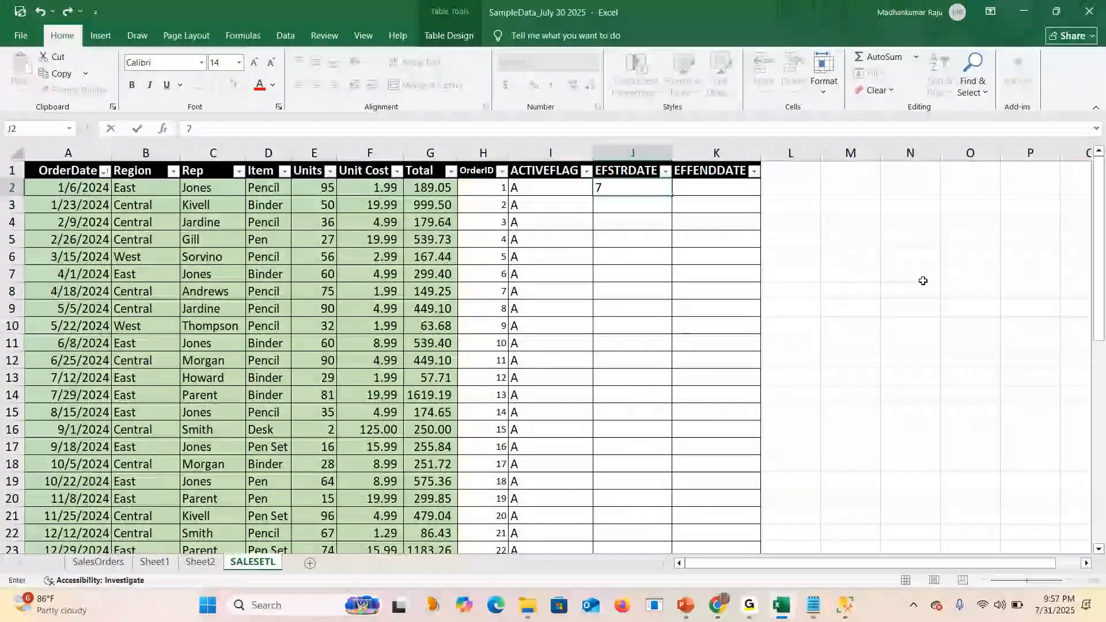
type("/31/2025")
key("ctrl+Return")
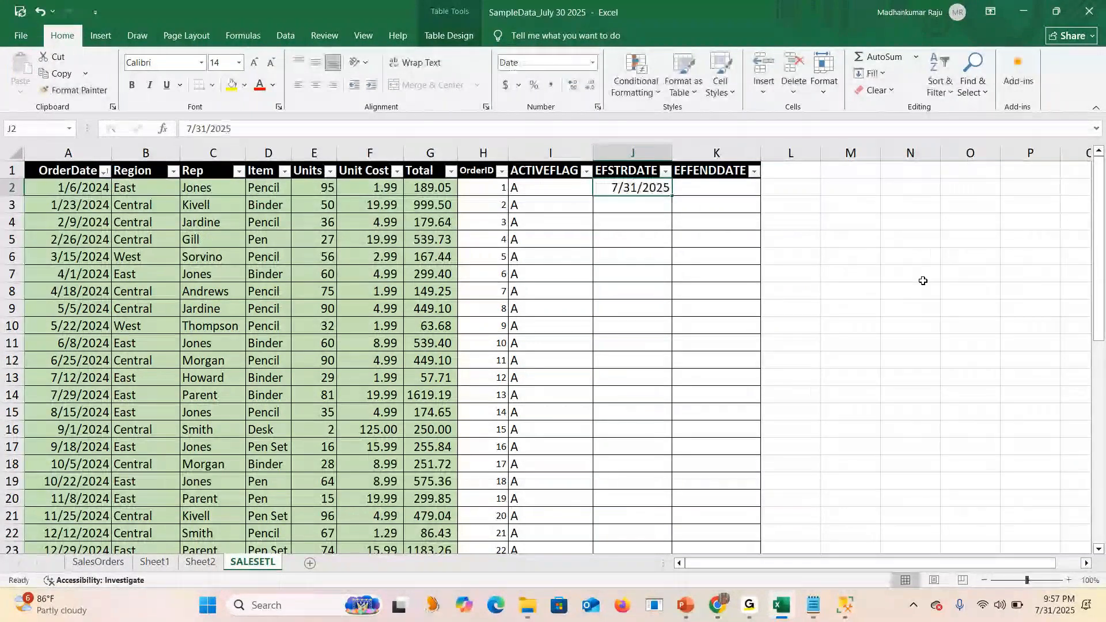
Copy the EFSTRDATE 7/31/2025 from cell J2 down the column to row 46.
key("ctrl+c")
key("Down")
key("shift+Down")
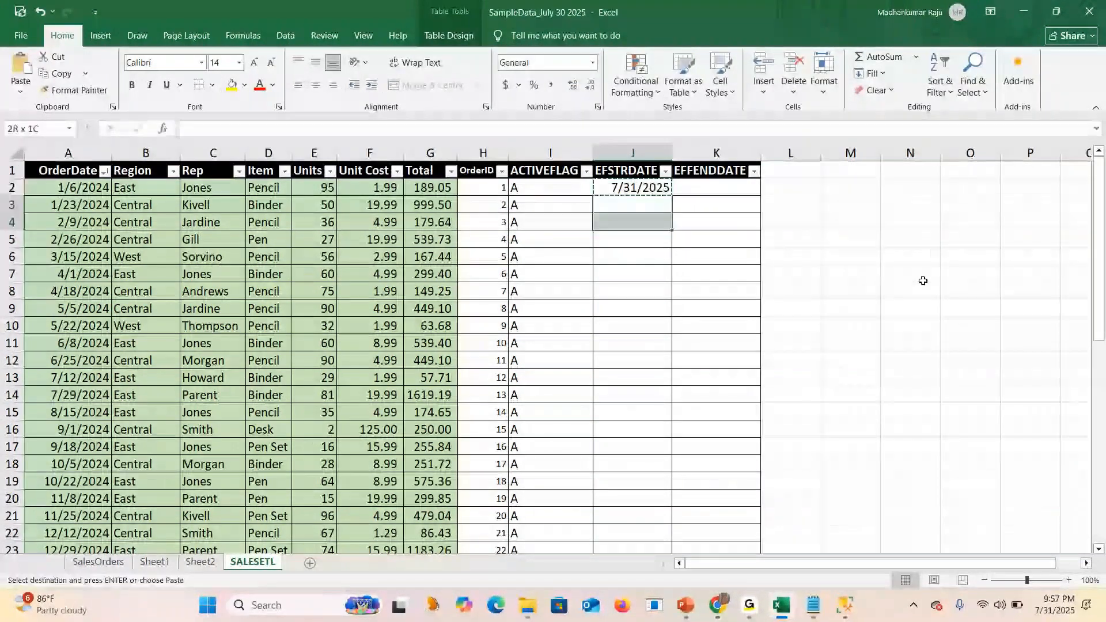
key("shift+Down")
key("shift+Down")
key("shift+Down")
key("shift+Down")
key("shift+Down")
key("shift+Down")
key("shift+Down")
key("shift+Down")
key("shift+Down")
key("shift+Down")
key("shift+Down")
key("shift+Down")
key("shift+Down")
key("shift+Down")
key("shift+Down")
key("shift+Down")
key("shift+Down")
key("shift+Down")
key("shift+Down")
key("shift+Down")
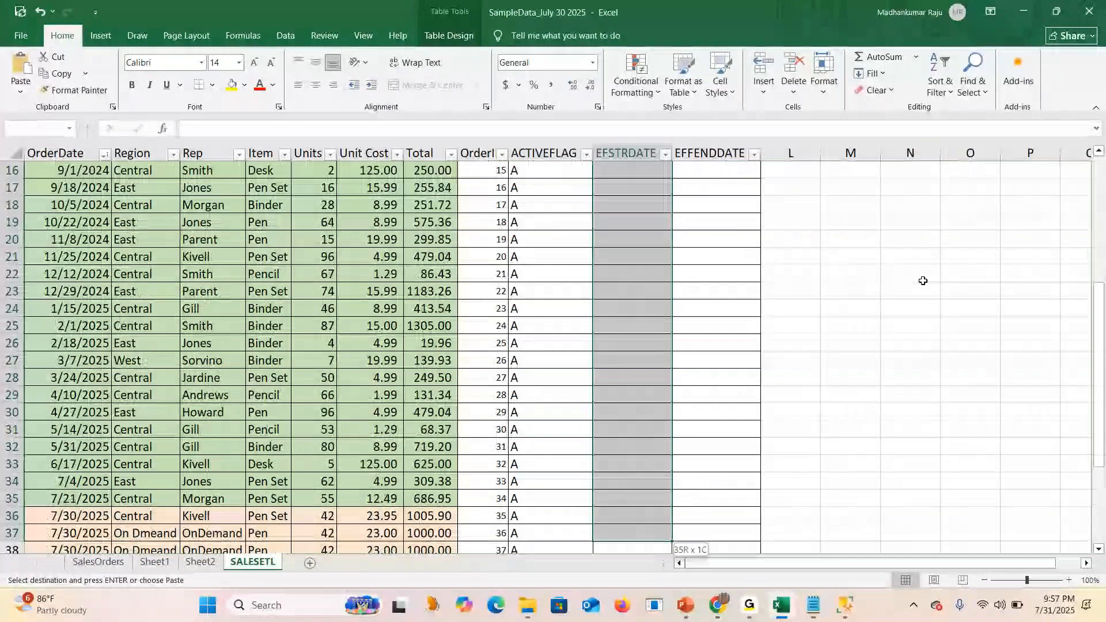
key("shift+Down")
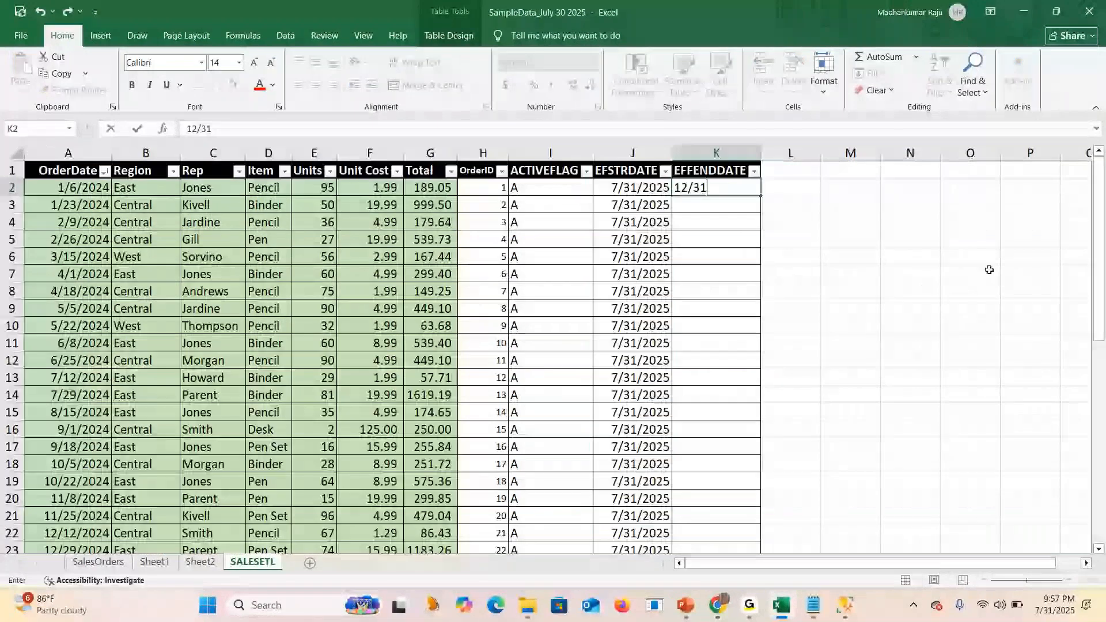
Enter 12/31/2099 as the EFFENDDATE in cell K2 and copy it down the column to row 46.
type("/2099")
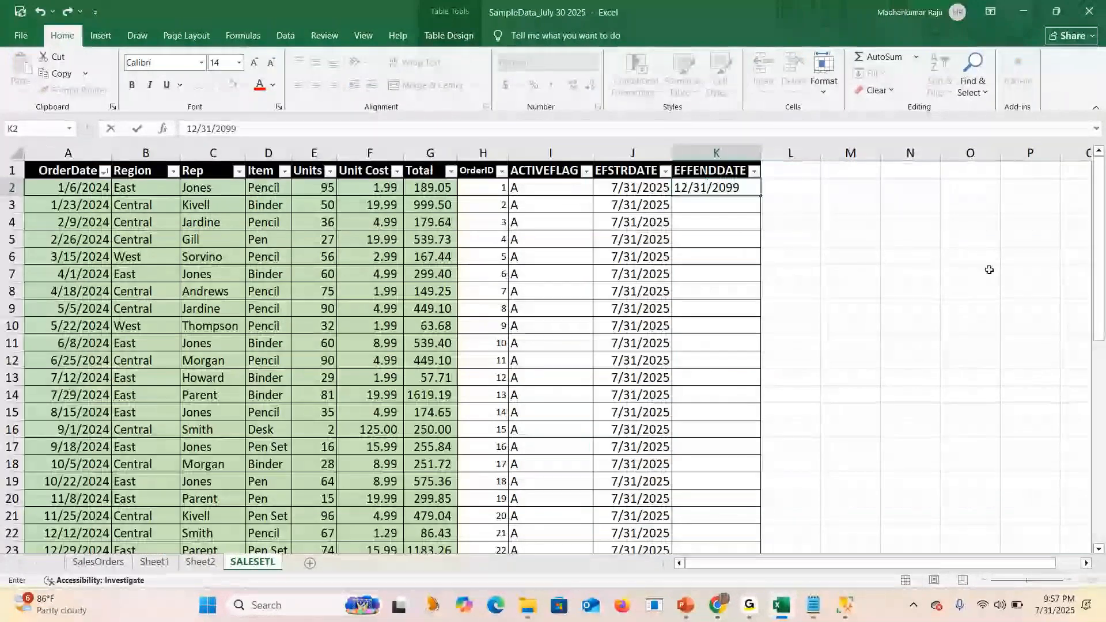
key("ctrl+Return")
key("ctrl+c")
key("Down")
key("shift+Down")
key("shift+Down")
key("shift+Down")
key("shift+Down")
key("shift+Down")
key("shift+Down")
key("shift+Down")
key("shift+Down")
key("shift+Down")
key("shift+Down")
key("shift+Down")
key("shift+Down")
key("shift+Down")
key("shift+Down")
key("shift+Down")
key("shift+Down")
key("shift+Down")
key("shift+Down")
key("shift+Down")
key("shift+Down")
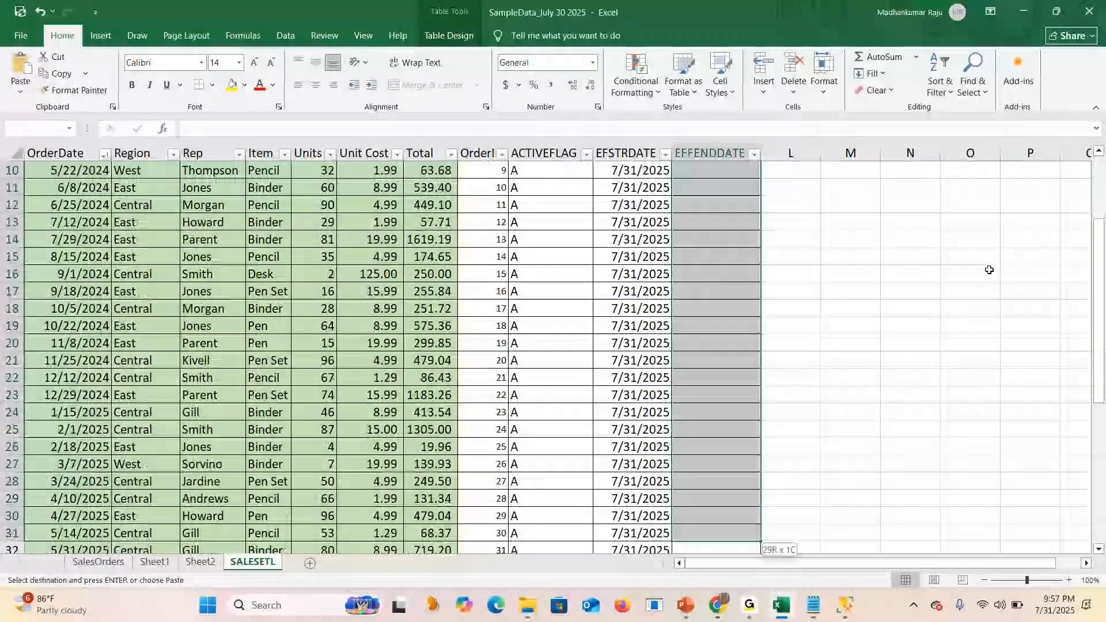
key("shift+Down")
key("shift+Down")
key("shift+Down")
key("shift+Down")
key("shift+Down")
key("shift+Down")
key("shift+Down")
key("shift+Down")
key("shift+Down")
key("shift+Down")
key("shift+Down")
key("shift+Down")
key("shift+Down")
key("shift+Down")
key("shift+Down")
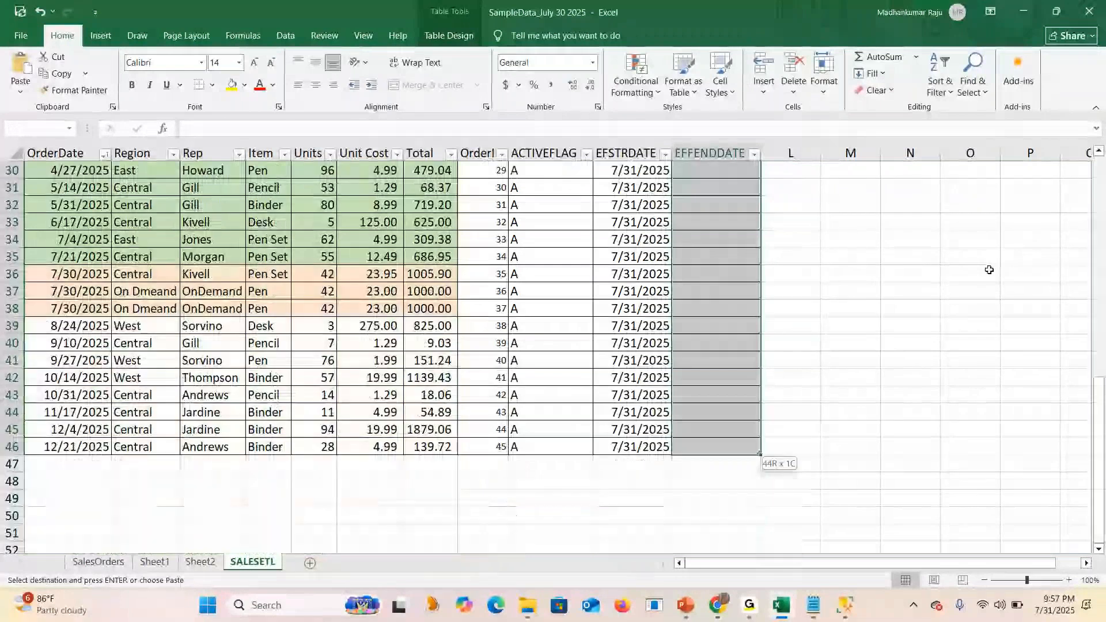
key("Return")
scroll(988, 270, "up", 10)
left_click(989, 269)
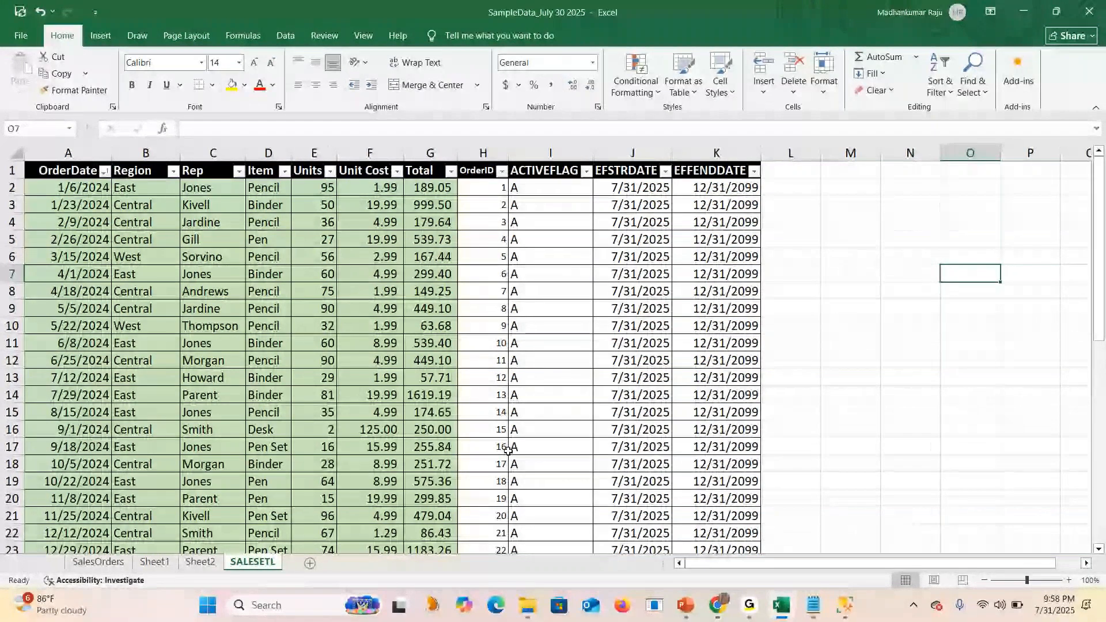
key("alt+Tab")
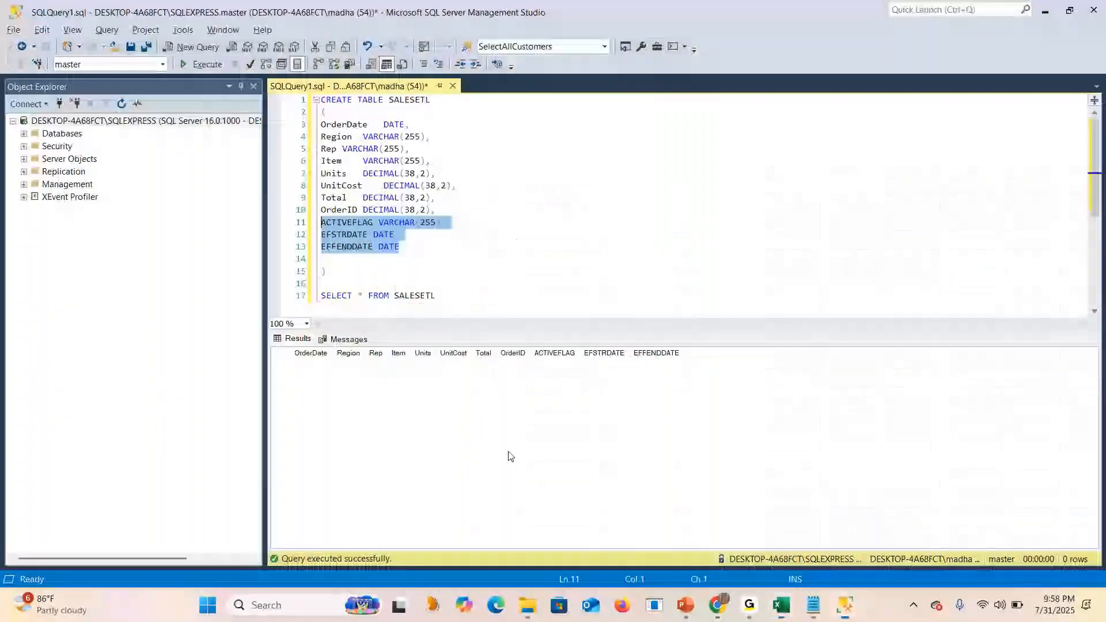
left_click(851, 602)
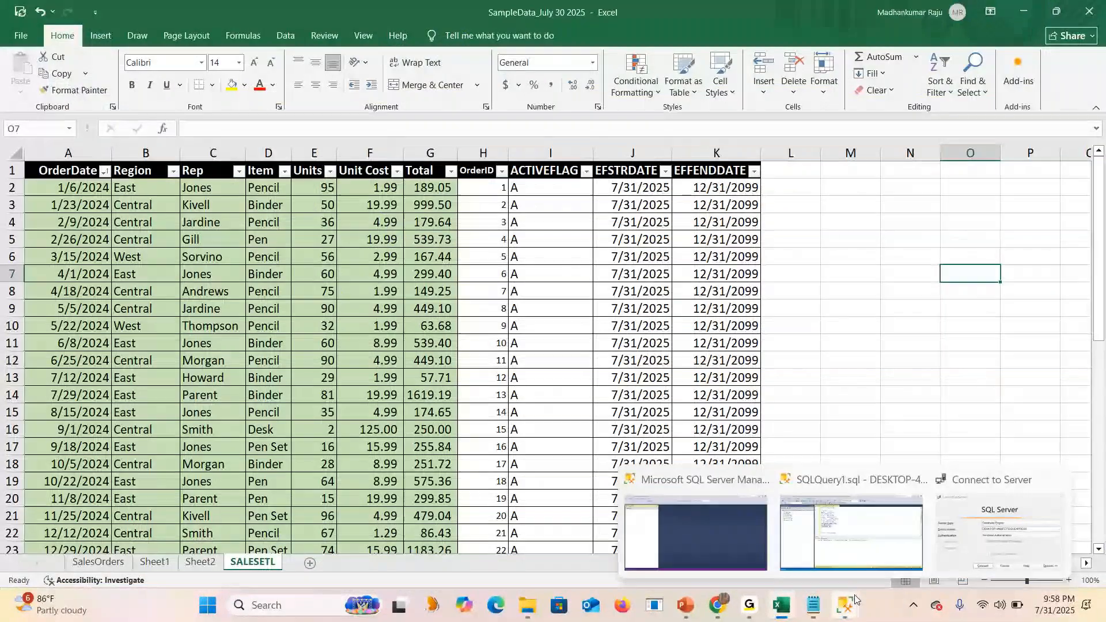
Insert a blank row at row 37 of the SalesOrders sheet, directly below the record with OrderID 35.
left_click(82, 561)
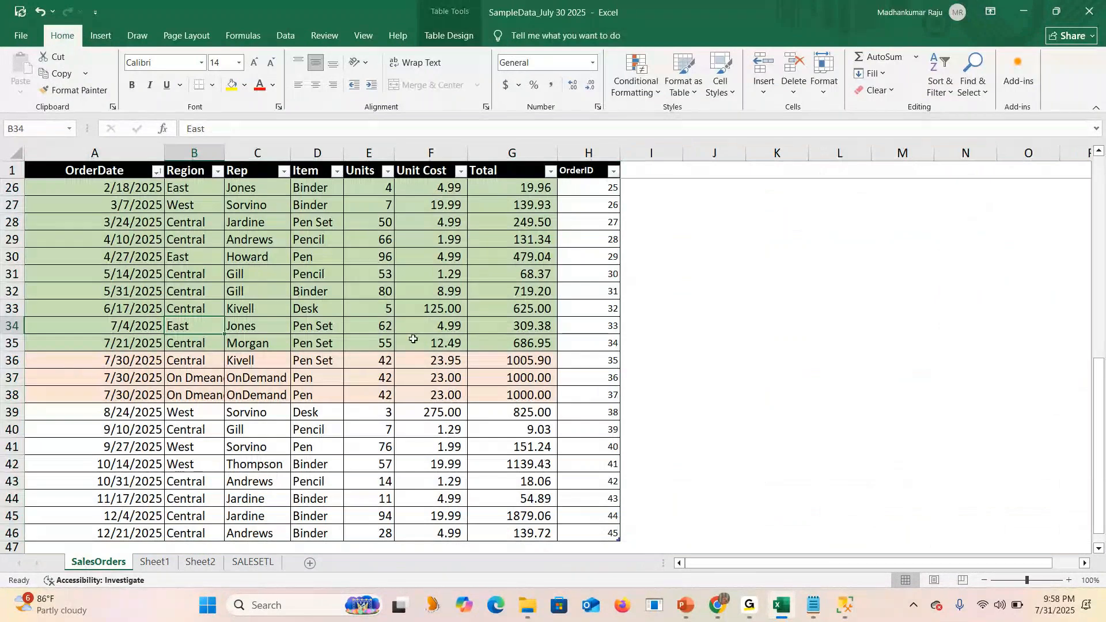
left_click(596, 359)
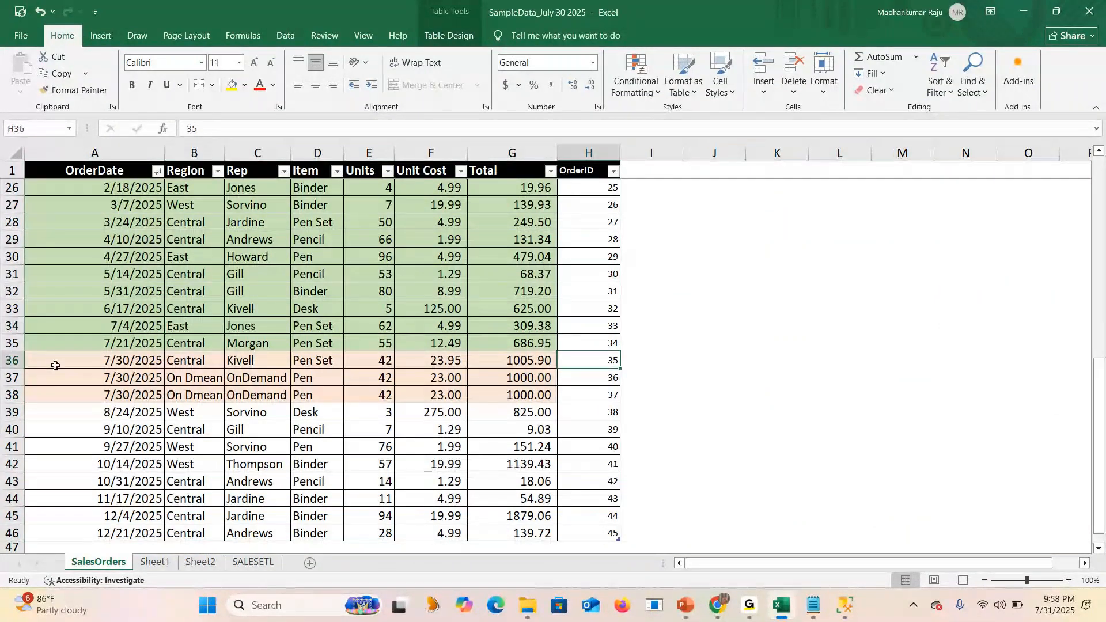
left_click(12, 378)
right_click(12, 378)
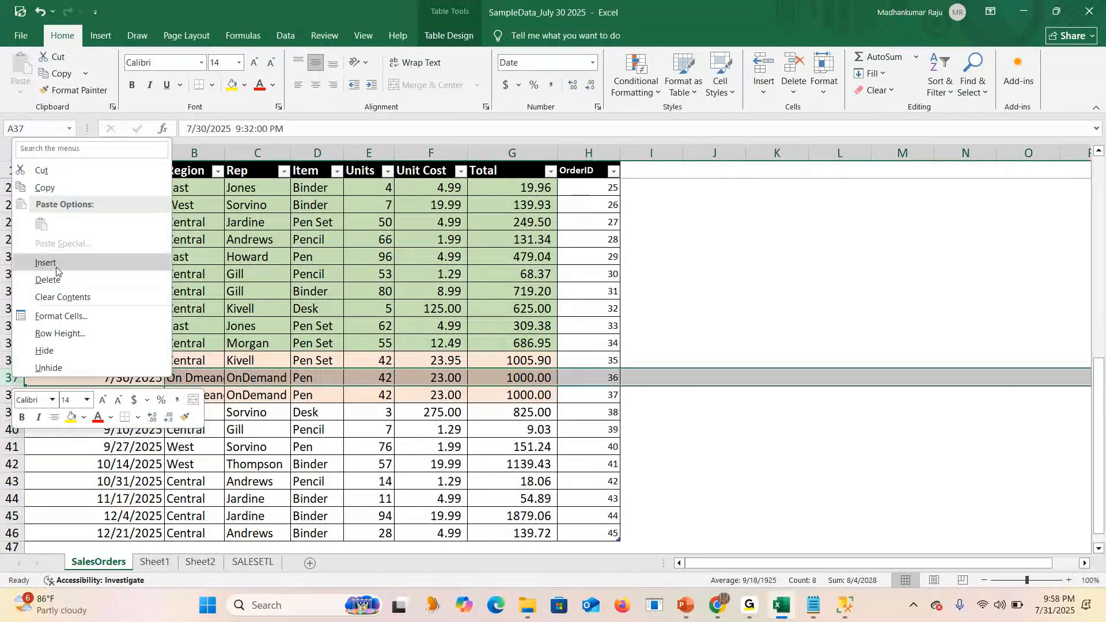
left_click(56, 265)
Highlight the OrderID 35 record, cells A36 to H36 of the SalesOrders sheet, in yellow.
left_click_drag(42, 360, 588, 361)
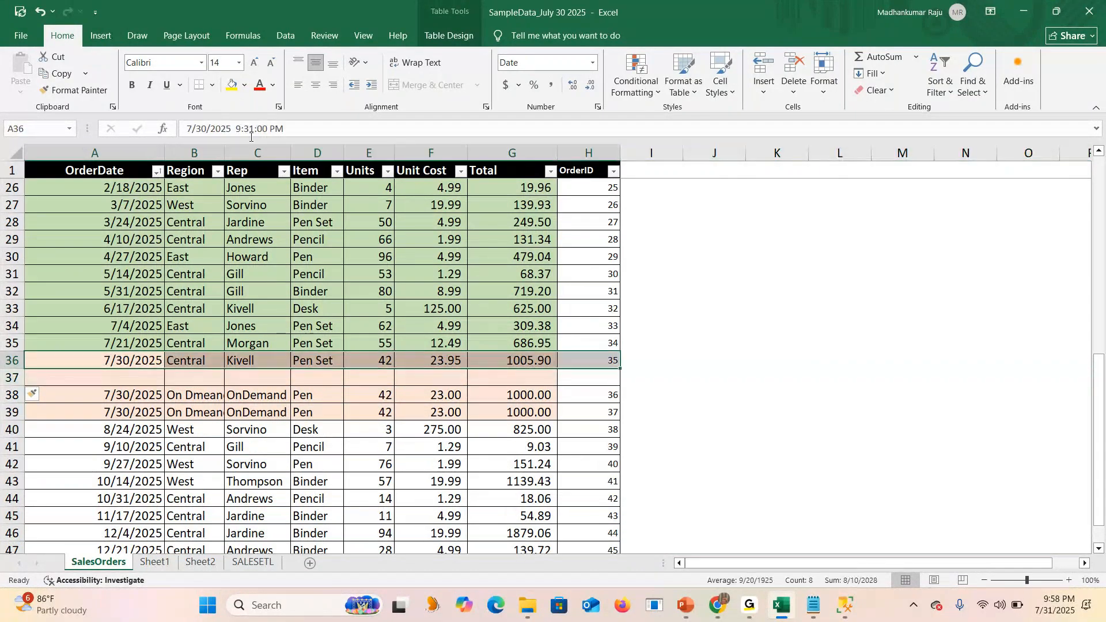
left_click(230, 85)
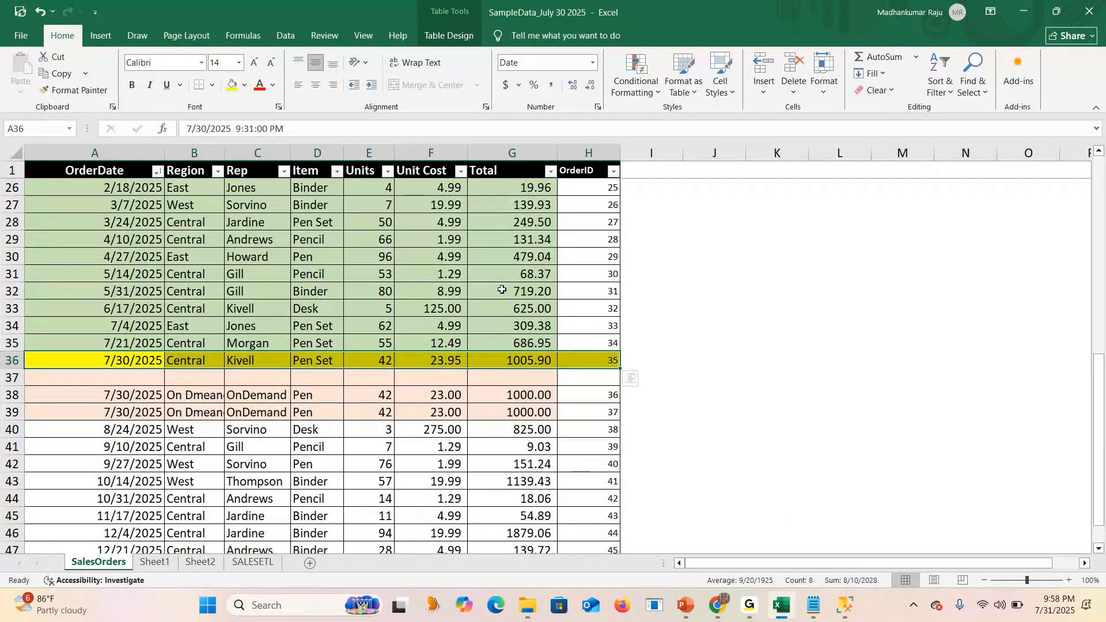
left_click(529, 375)
Change the Units of the highlighted OrderID 35 record in cell E36 to 99.
left_click(375, 358)
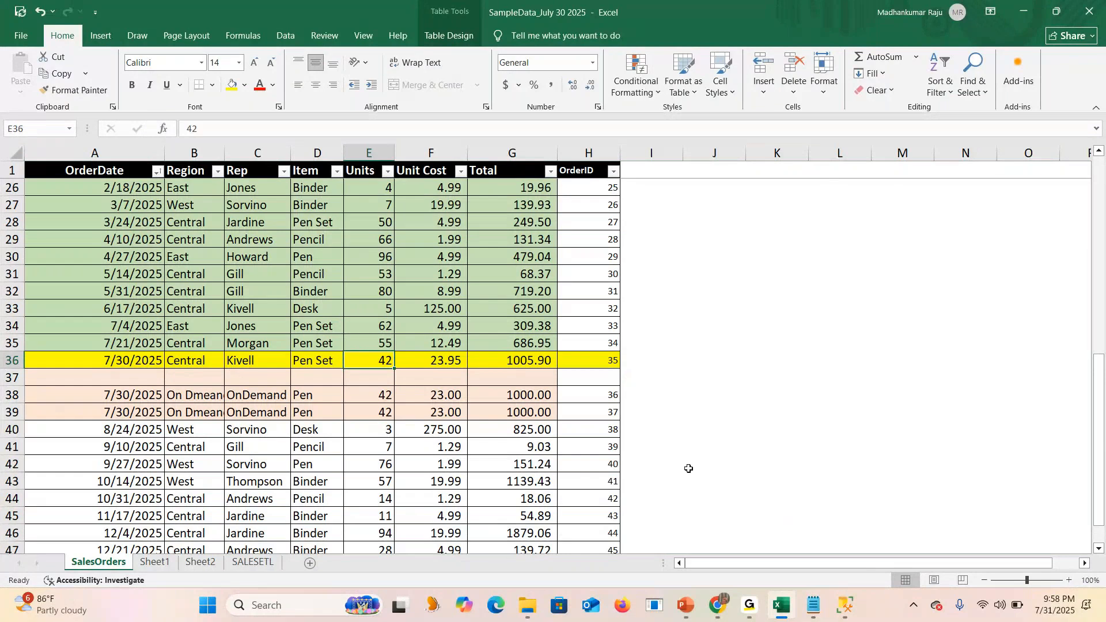
type("99")
key("Return")
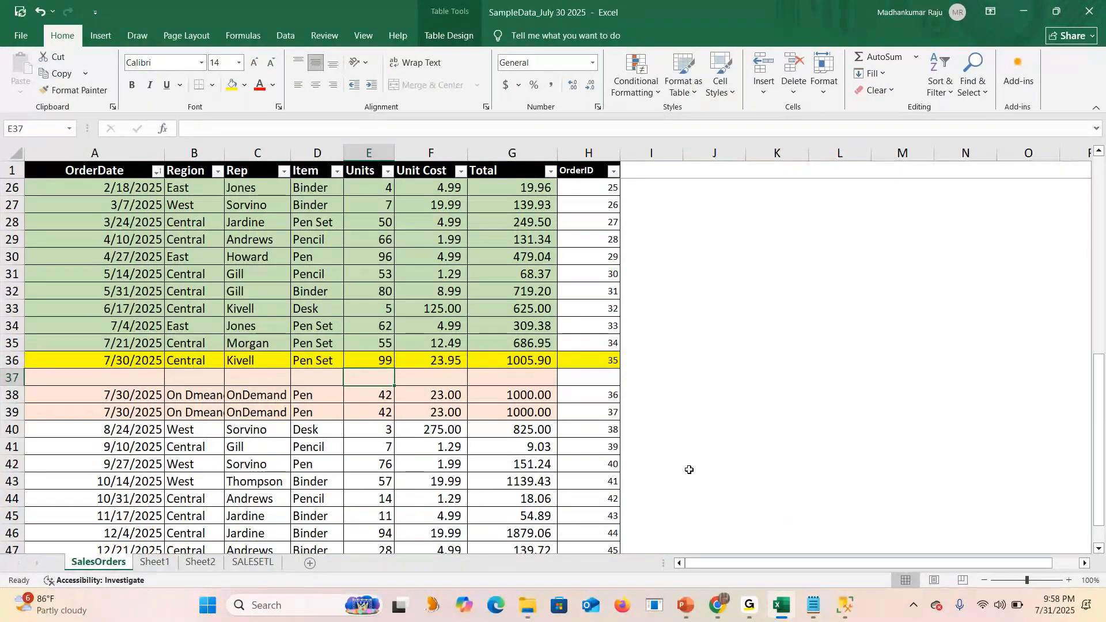
left_click(12, 360)
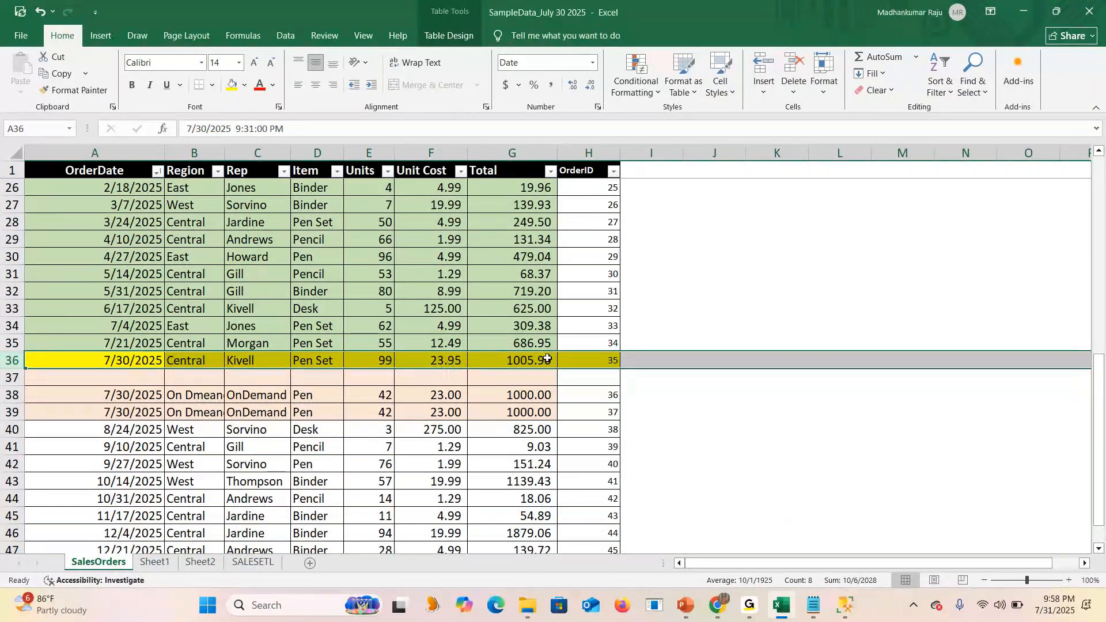
left_click(597, 358)
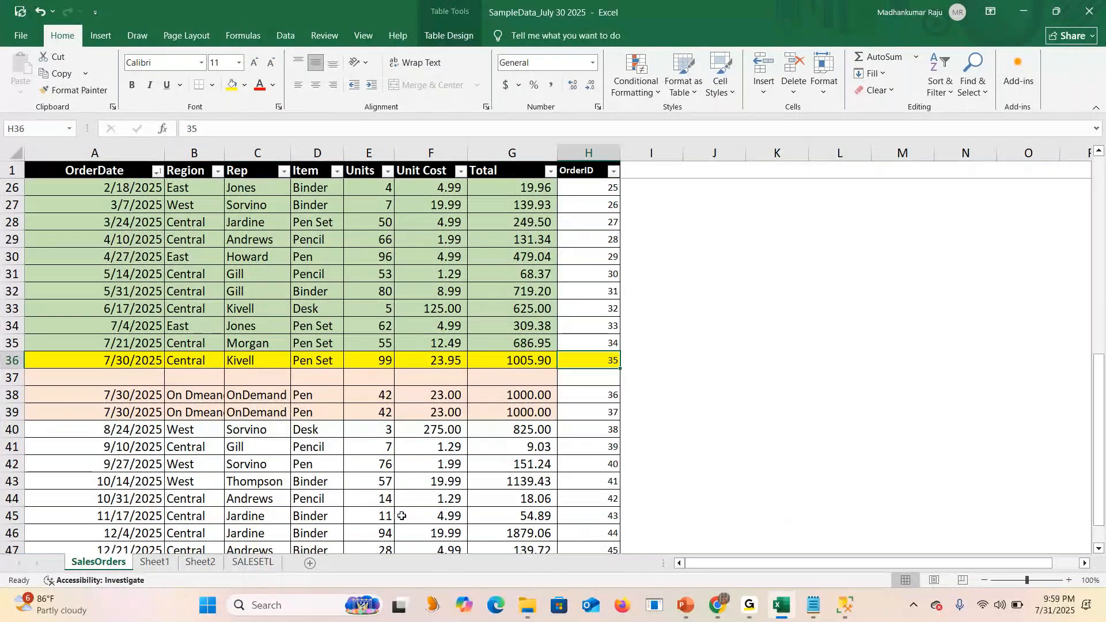
Insert a blank row at row 37 of the SALESETL sheet, directly below the record with OrderID 35.
left_click(247, 563)
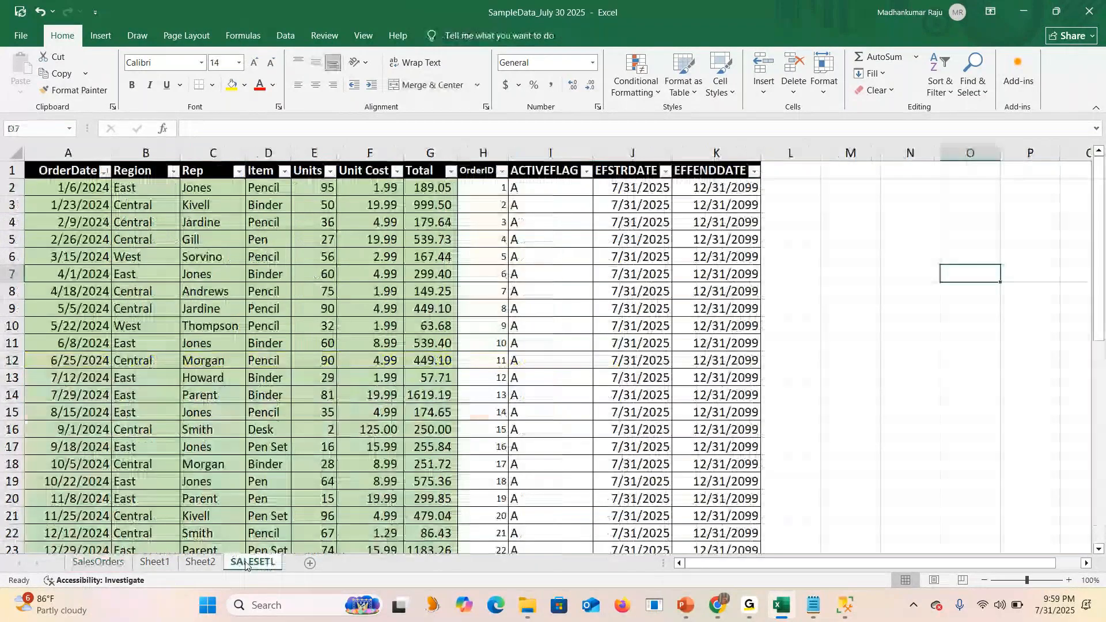
left_click_drag(504, 189, 497, 553)
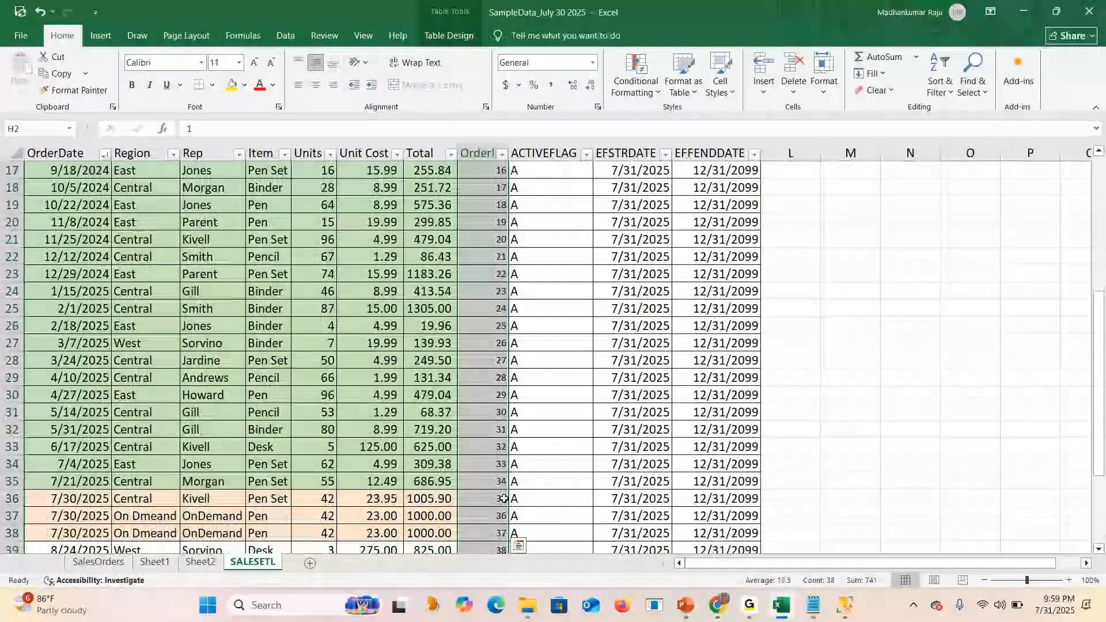
right_click(13, 517)
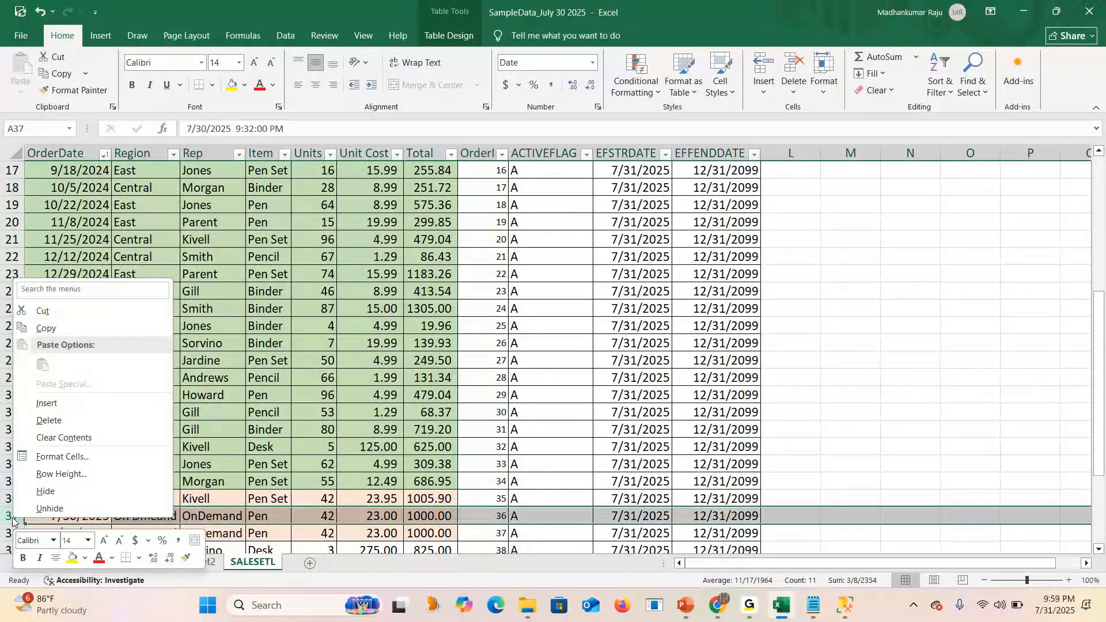
left_click(47, 403)
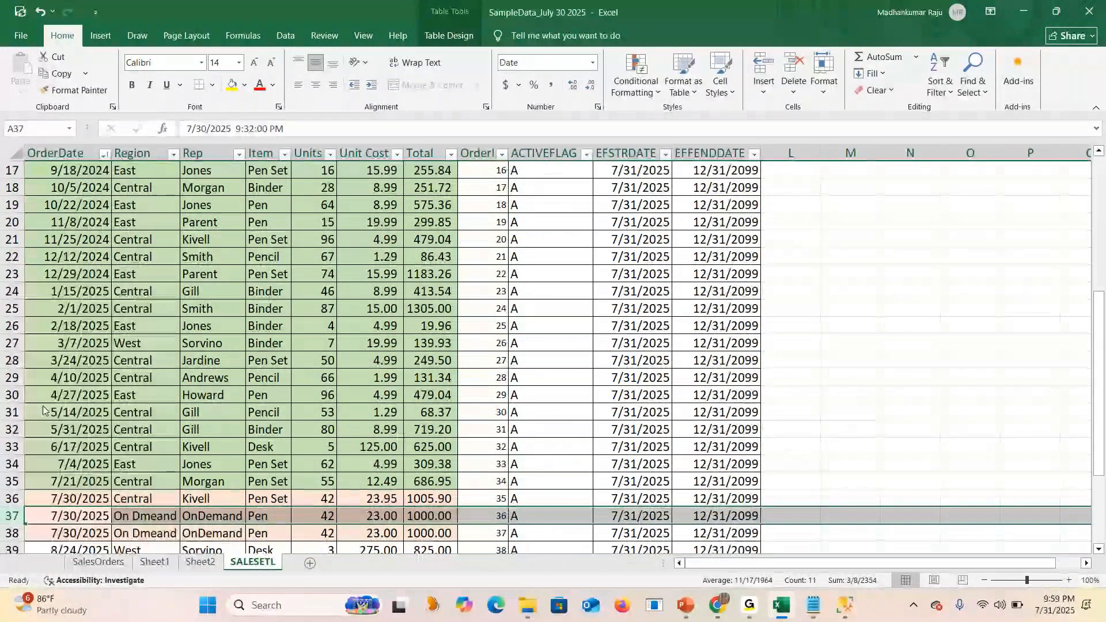
scroll(72, 329, "down", 3)
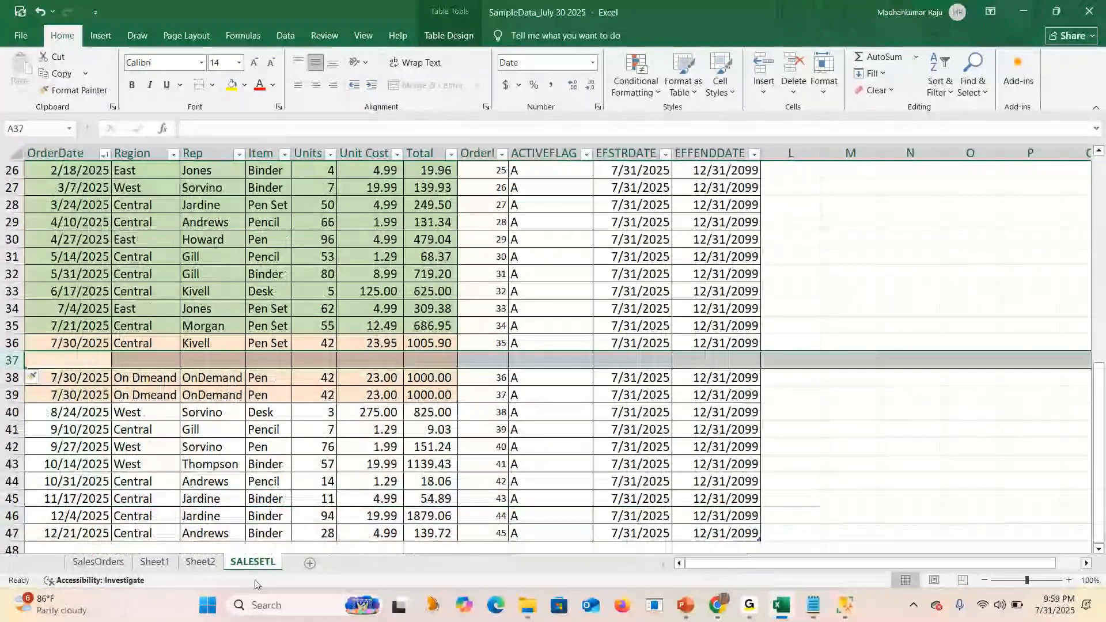
Copy the yellow OrderID 35 record from the SalesOrders sheet into the blank row 37 of the SALESETL sheet.
left_click(98, 561)
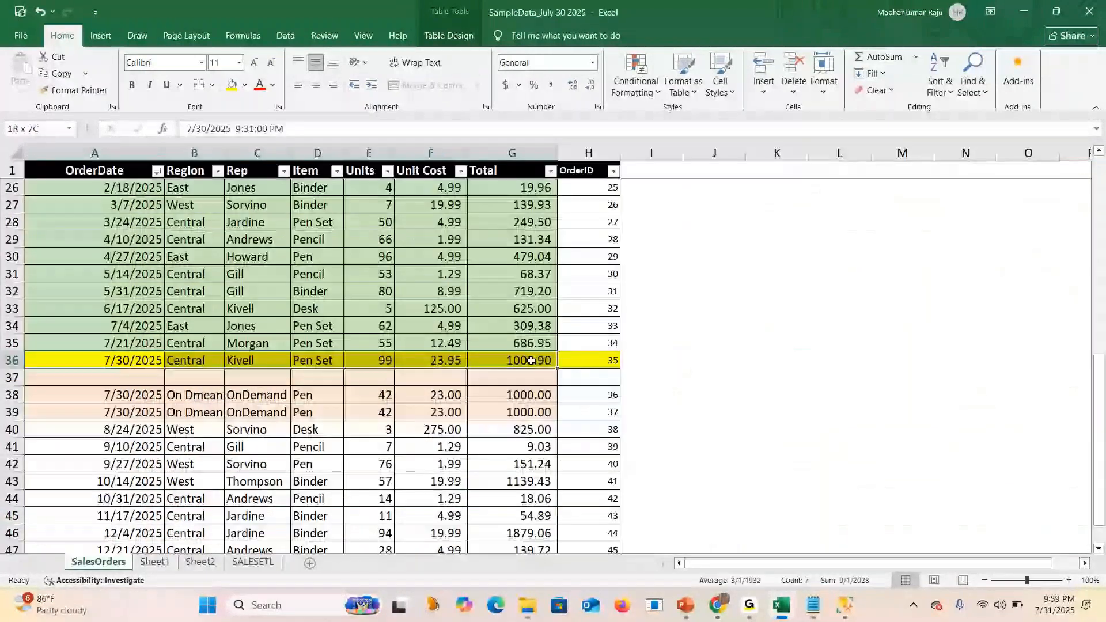
key("ctrl+c")
left_click(252, 562)
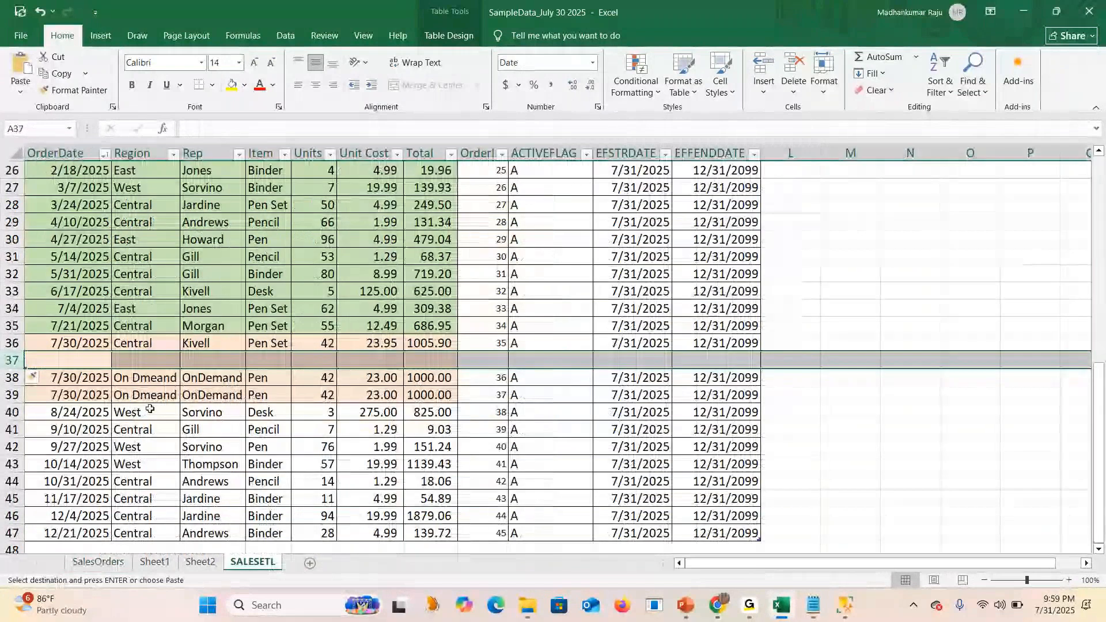
key("ctrl+v")
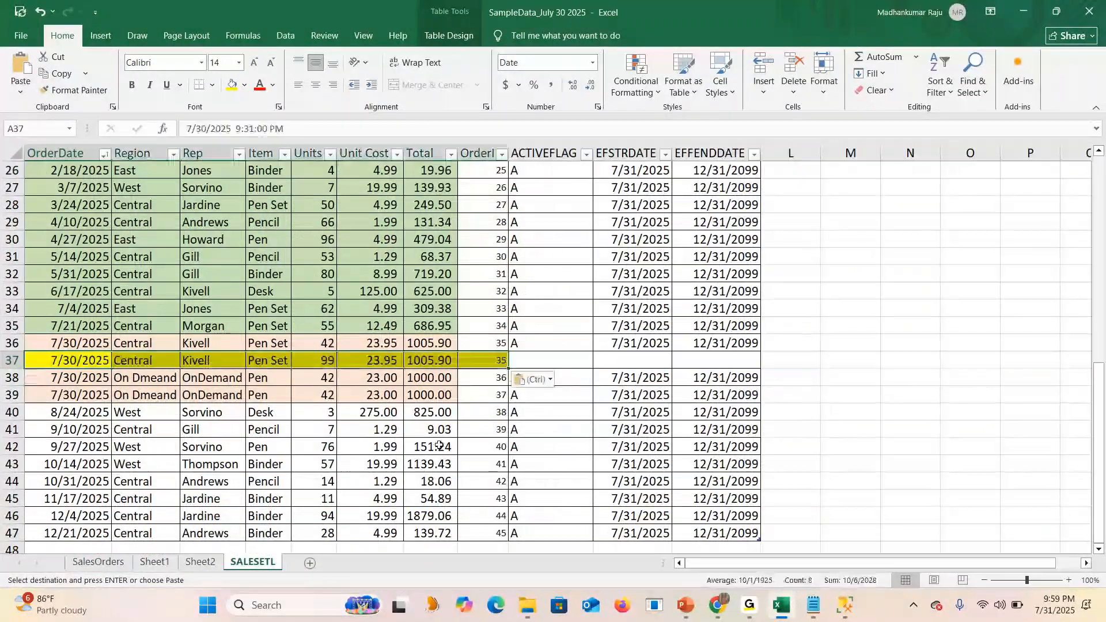
Give the pasted record in row 37 the ACTIVEFLAG U and the EFSTRDATE 8/1/2025.
left_click(531, 358)
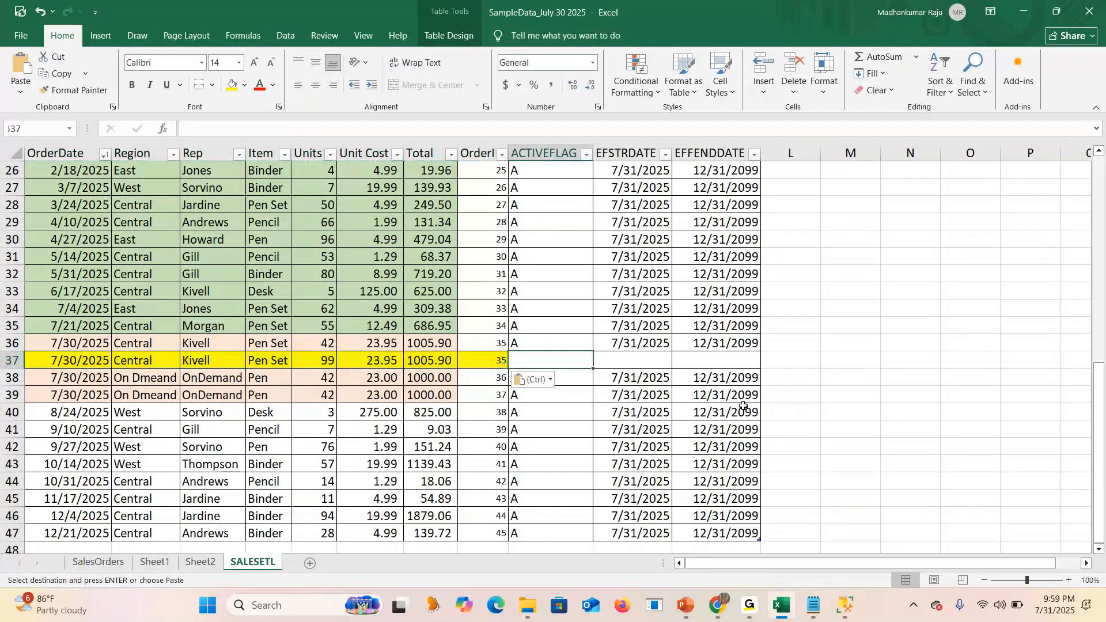
type("U")
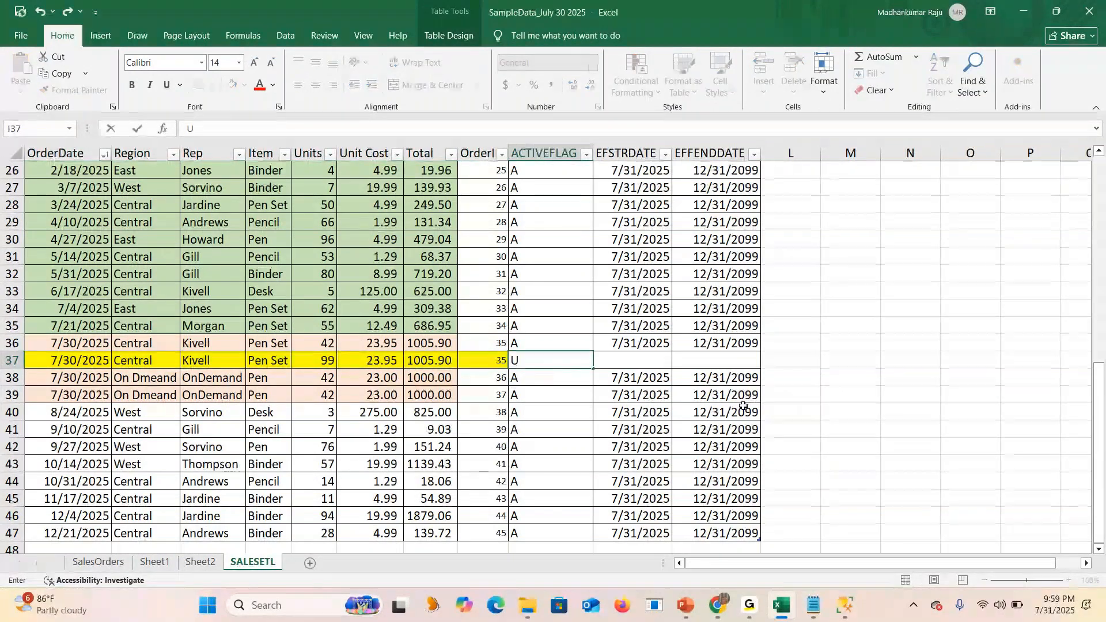
key("Tab")
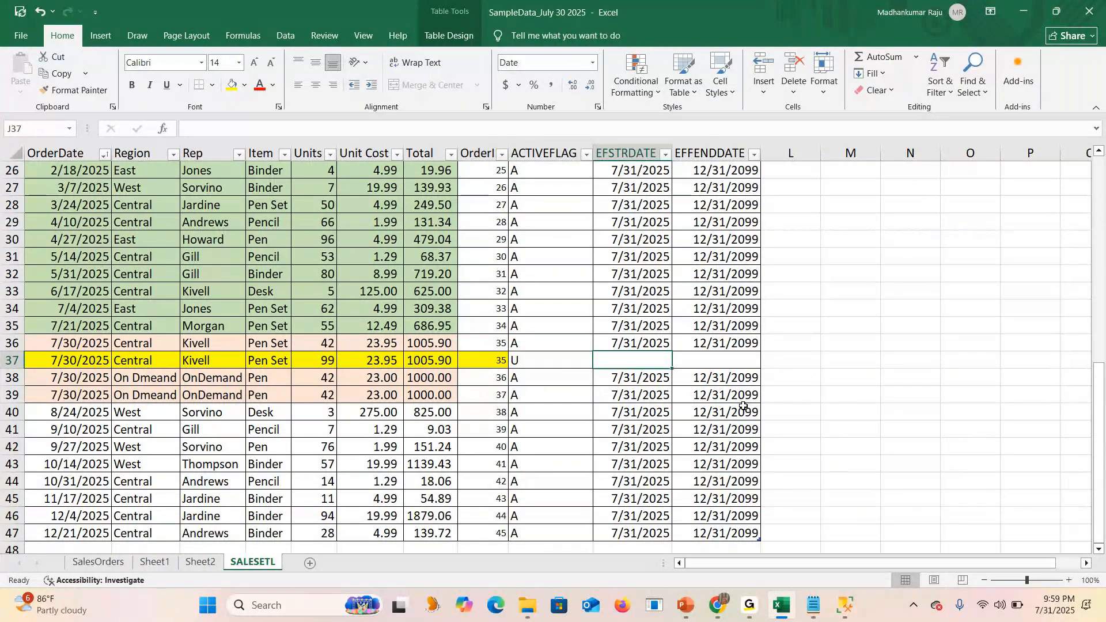
type("08")
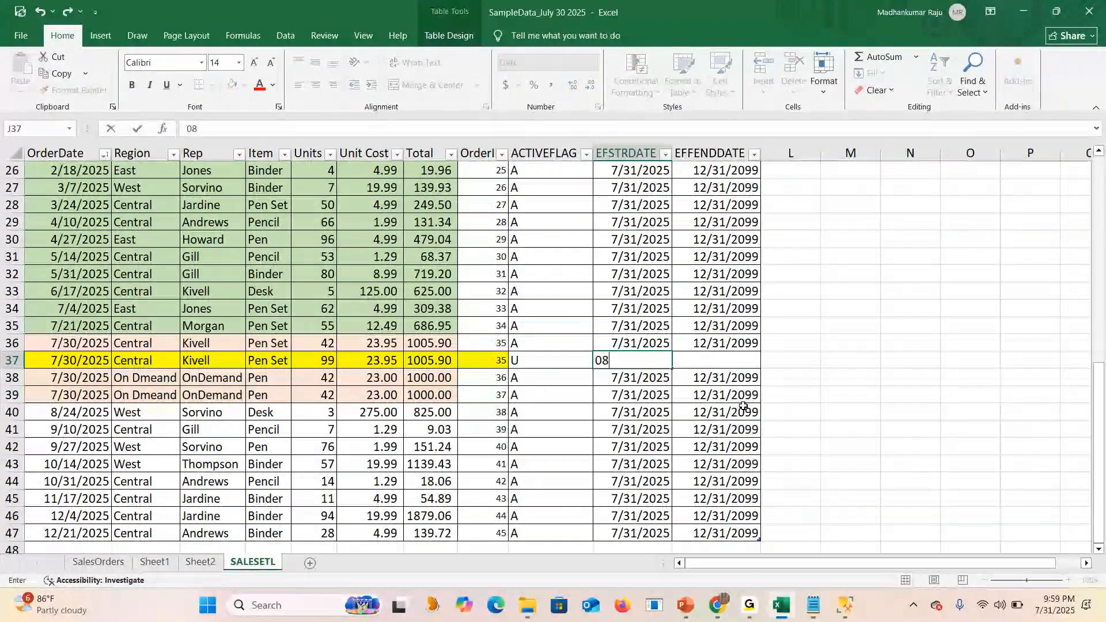
type("/00")
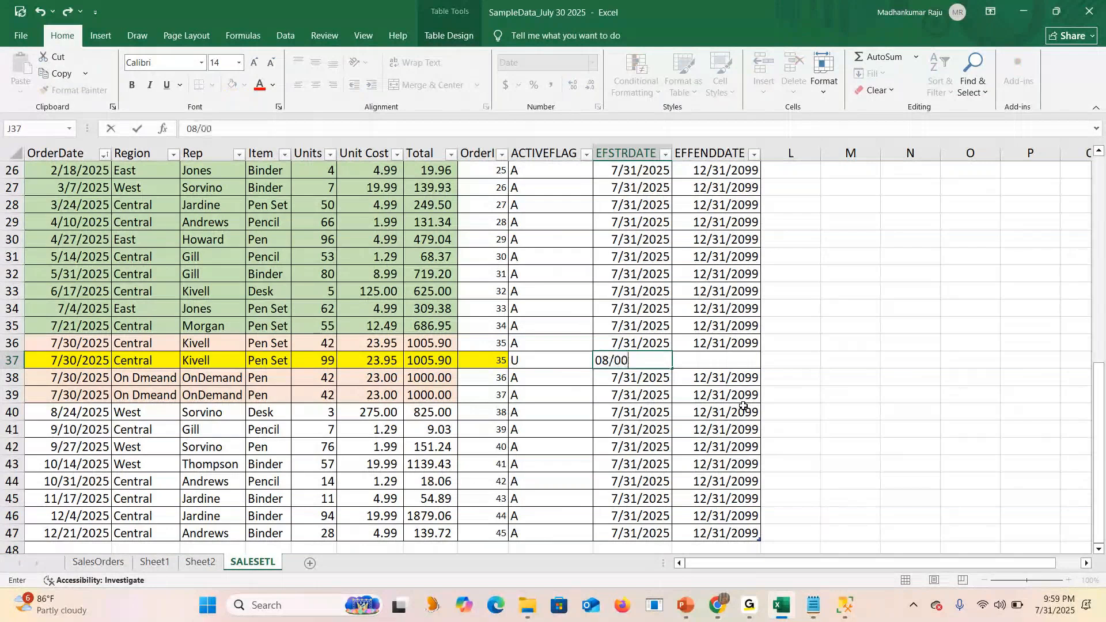
key("BackSpace")
type("1/2025")
key("Return")
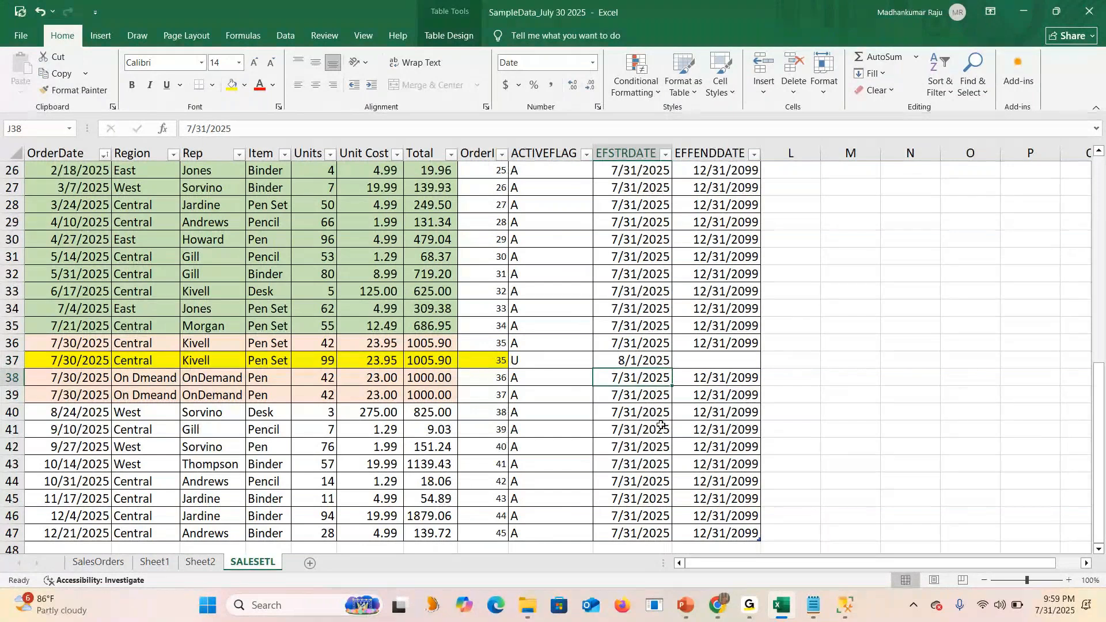
Shade row 36, the original OrderID 35 record in the SALESETL sheet, light blue.
left_click(12, 343)
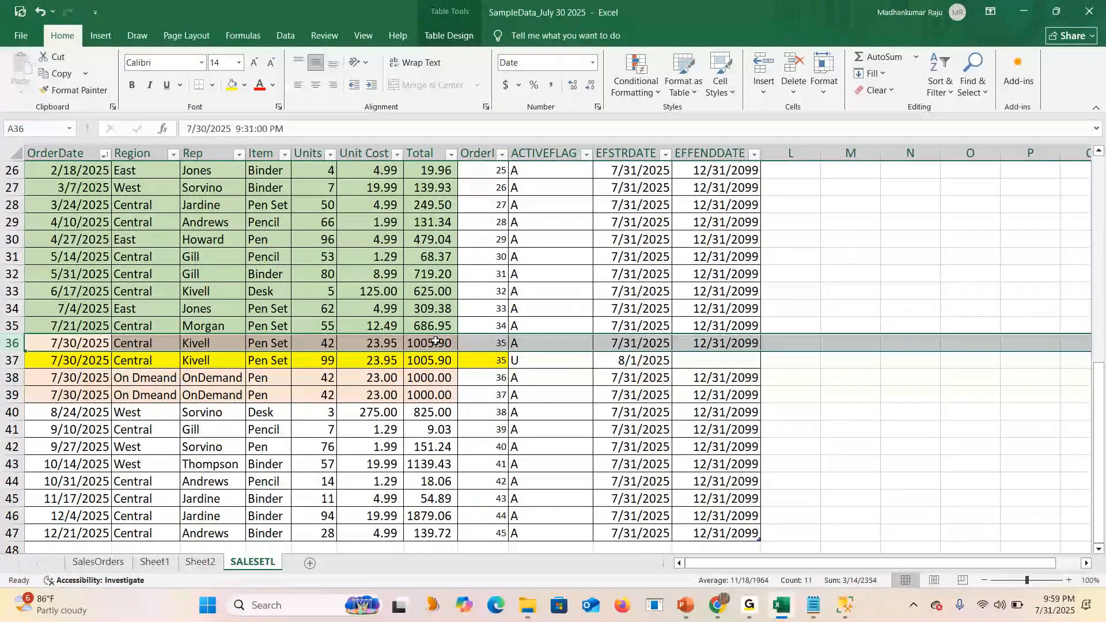
left_click(244, 85)
left_click(290, 190)
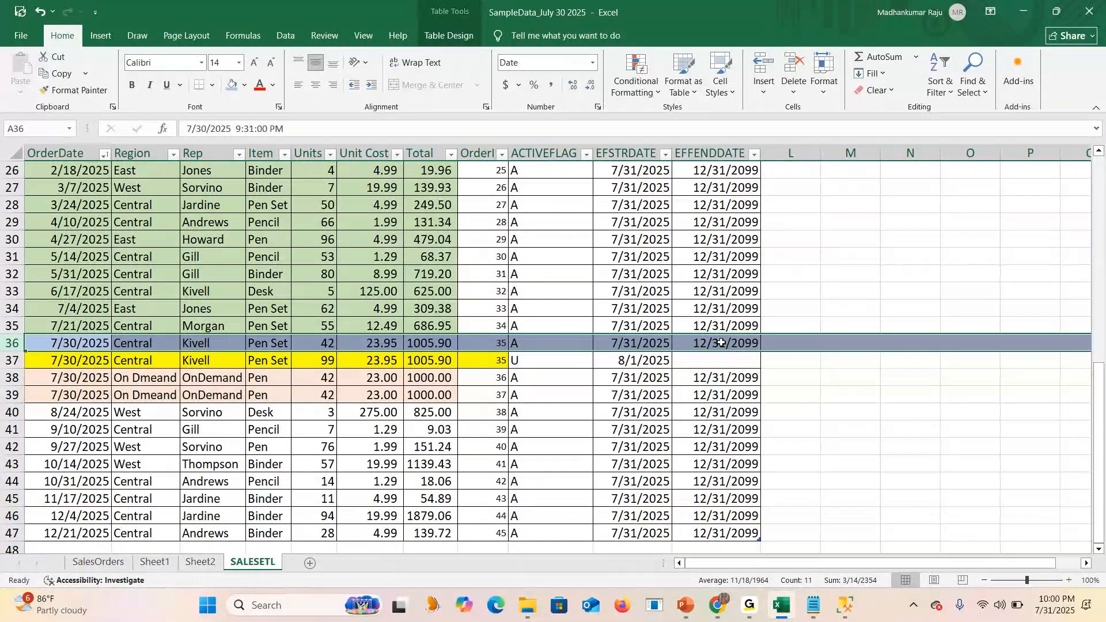
Set the EFFENDDATE of the original OrderID 35 record in row 36 to 8/1/2025 and of row 37 to 12/31/2099.
left_click(694, 346)
key("Delete")
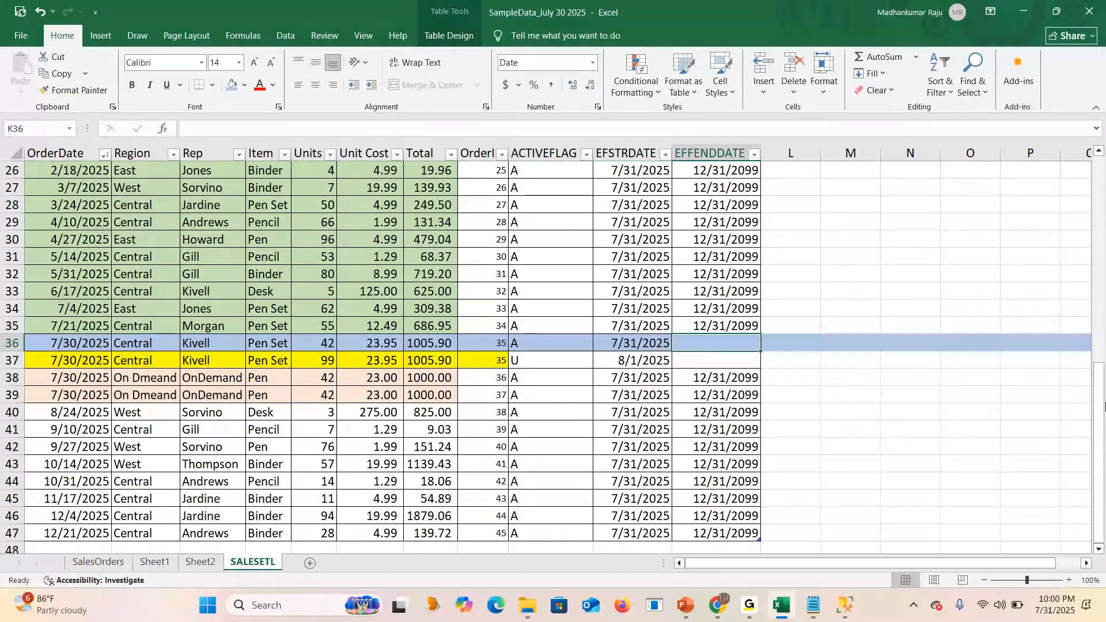
type("8/1/2025")
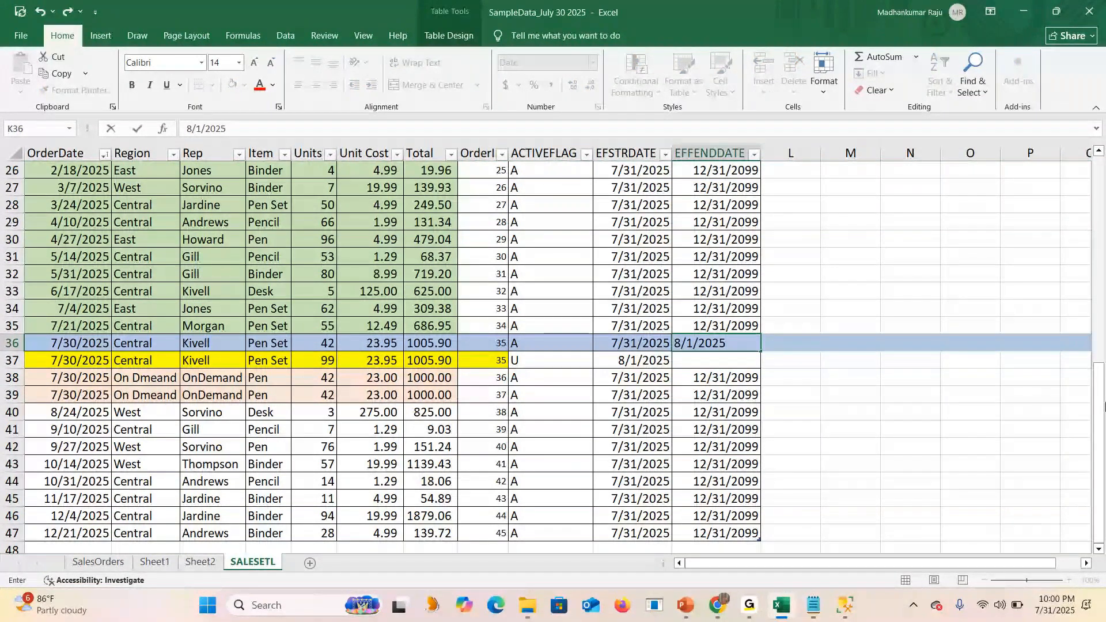
key("Return")
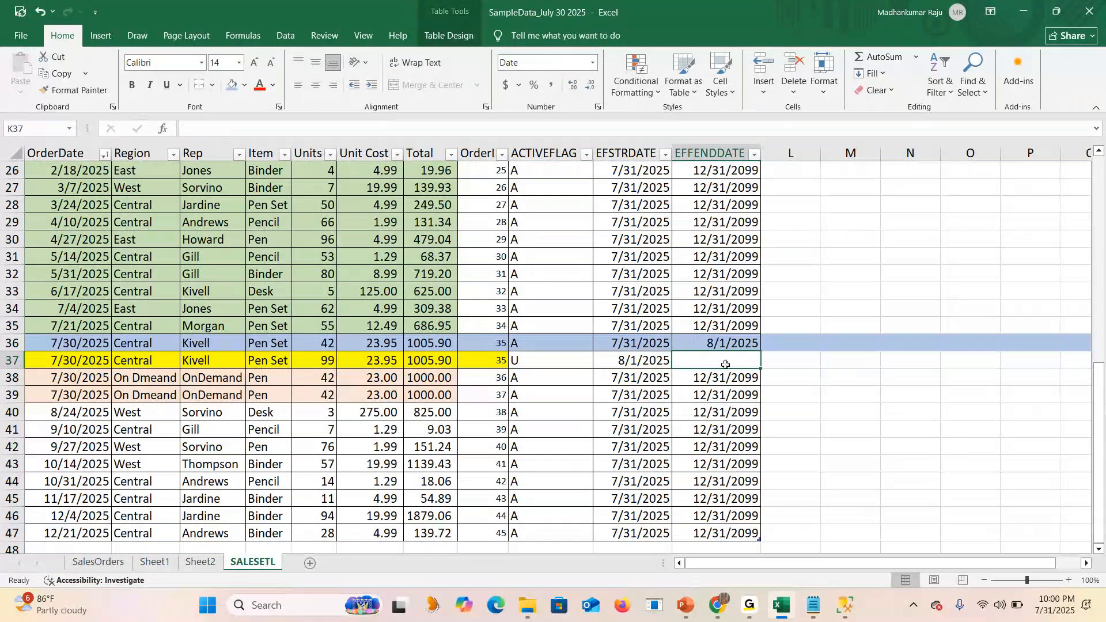
type("12")
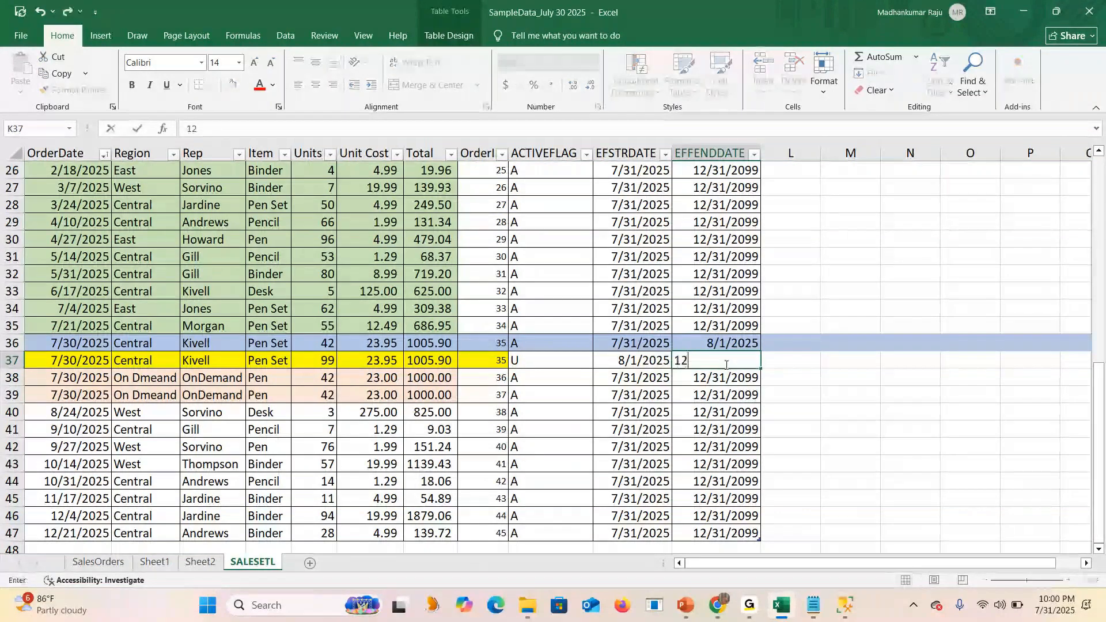
type("/31/2099")
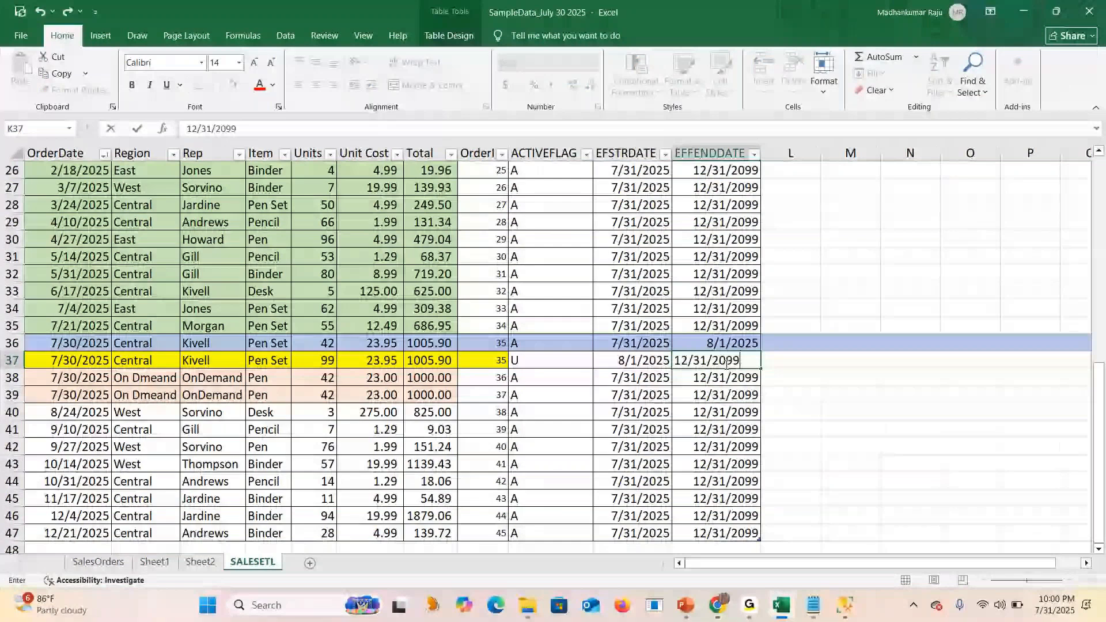
key("Return")
Shade the updated OrderID 35 record in row 37 light blue across all table columns.
left_click_drag(725, 364, 63, 346)
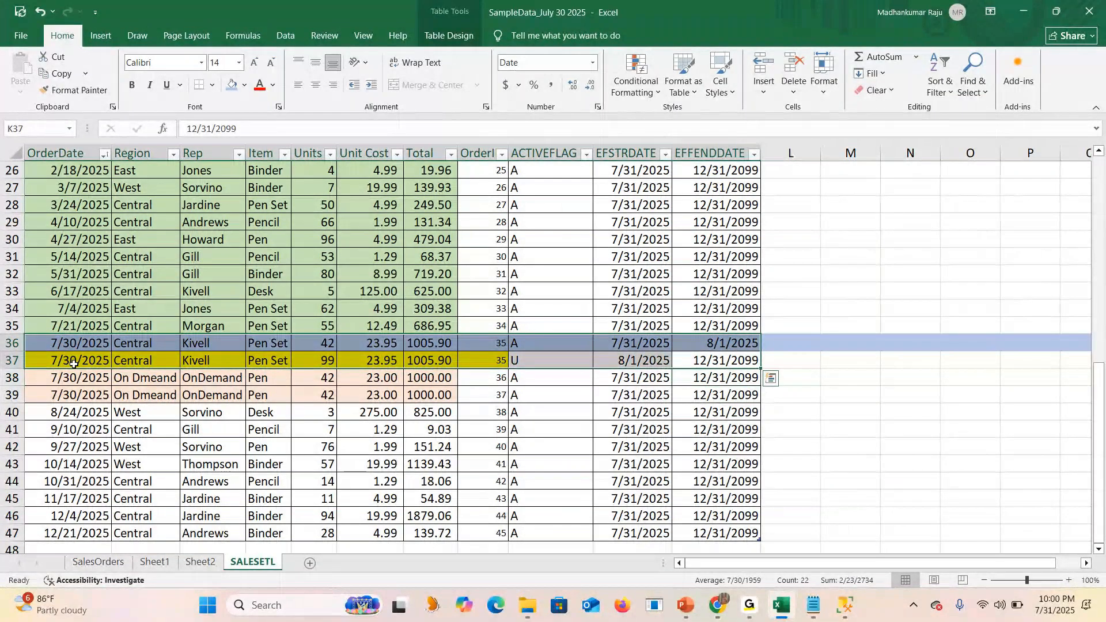
left_click(74, 364)
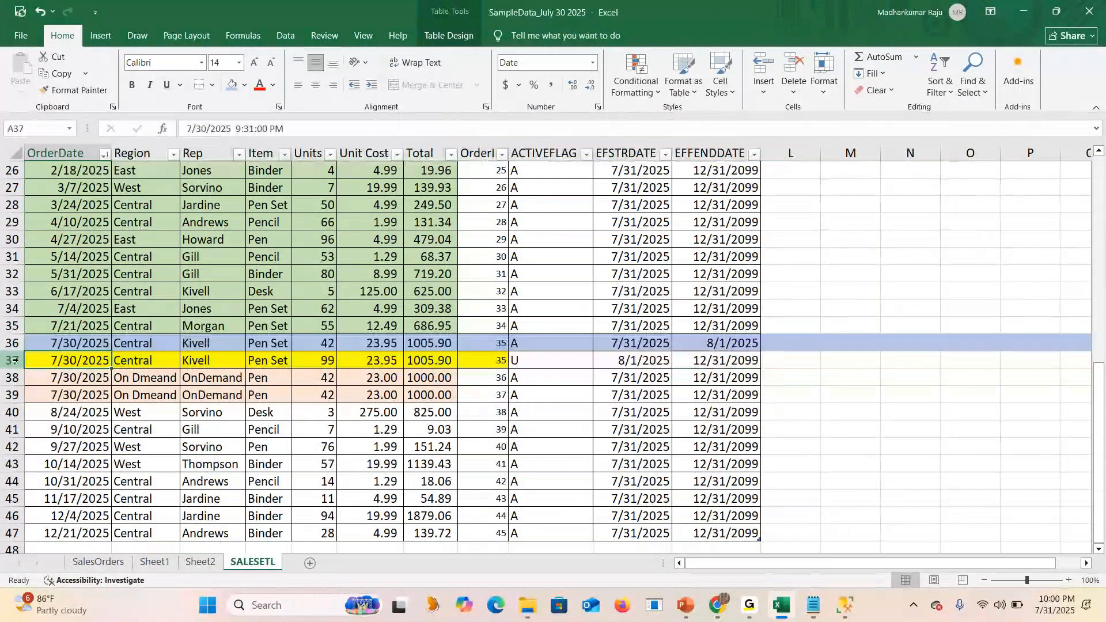
left_click(16, 361)
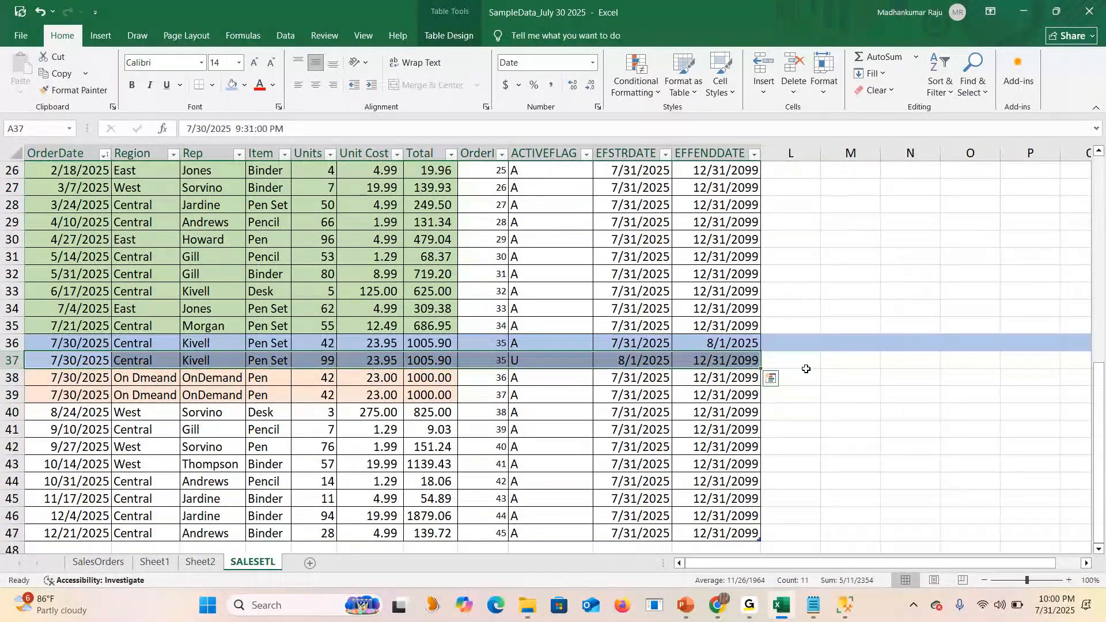
left_click(910, 411)
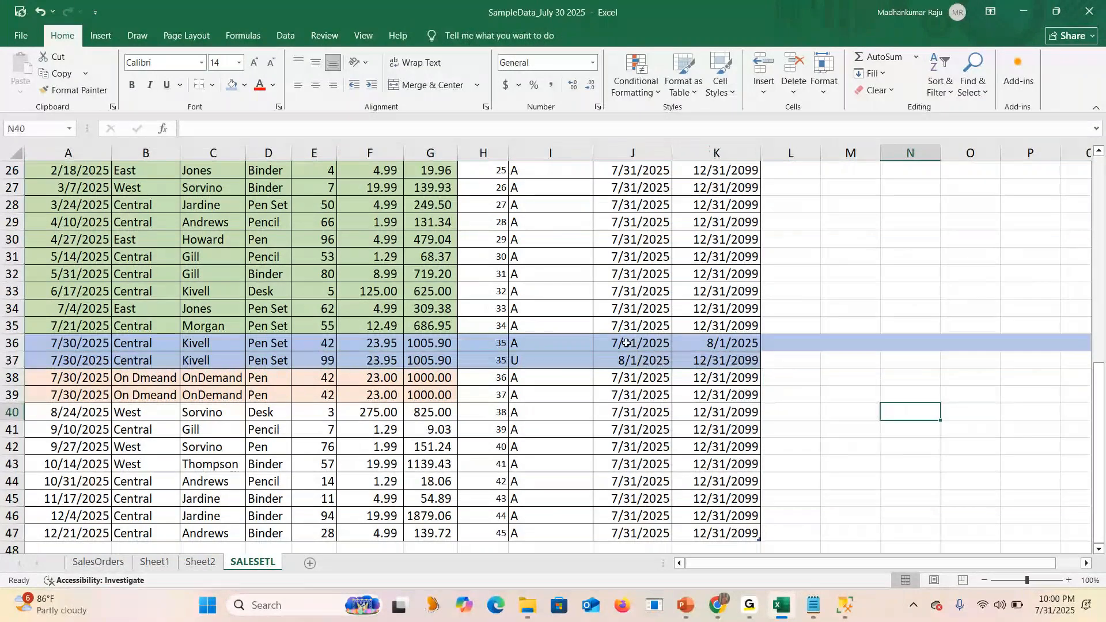
Fill the EFSTRDATE and EFFENDDATE cells of rows 36 and 37 with light orange.
left_click(533, 357)
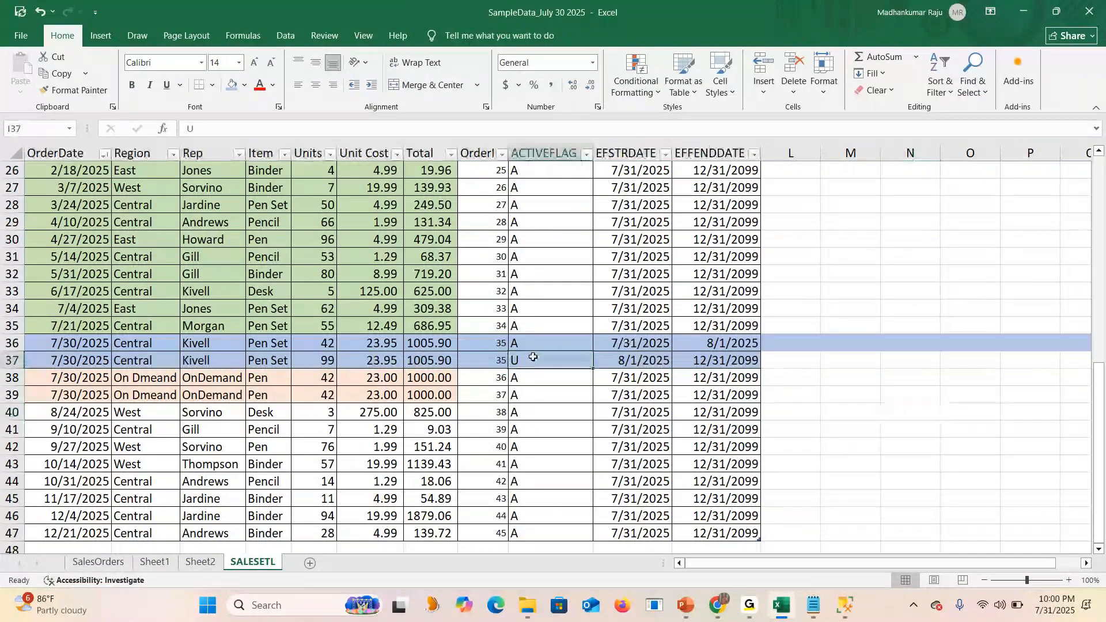
left_click_drag(634, 343, 732, 357)
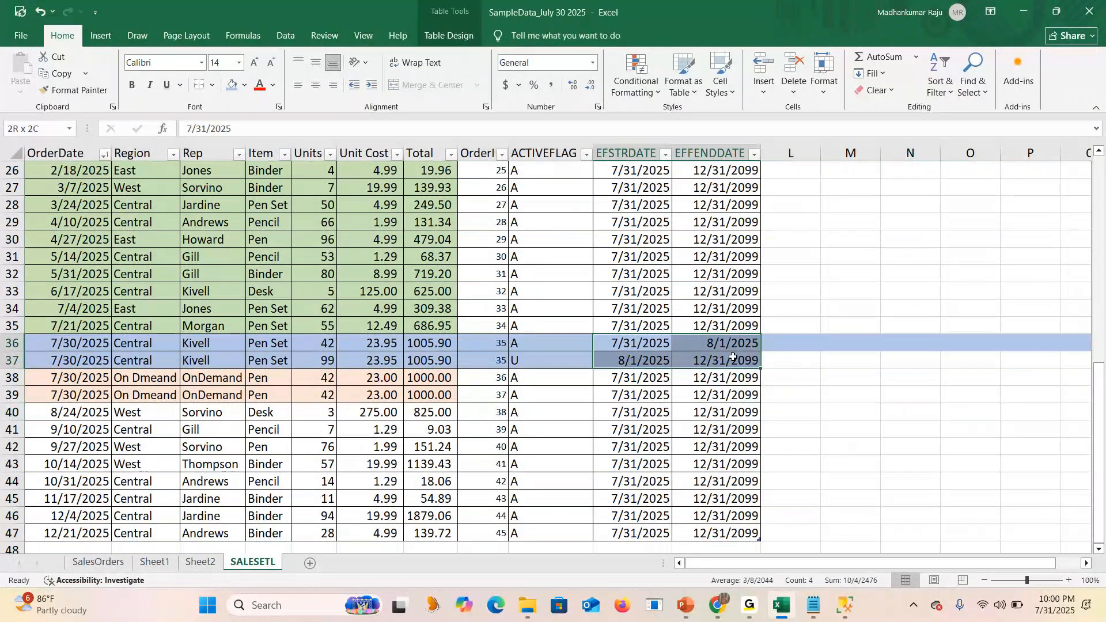
left_click(245, 84)
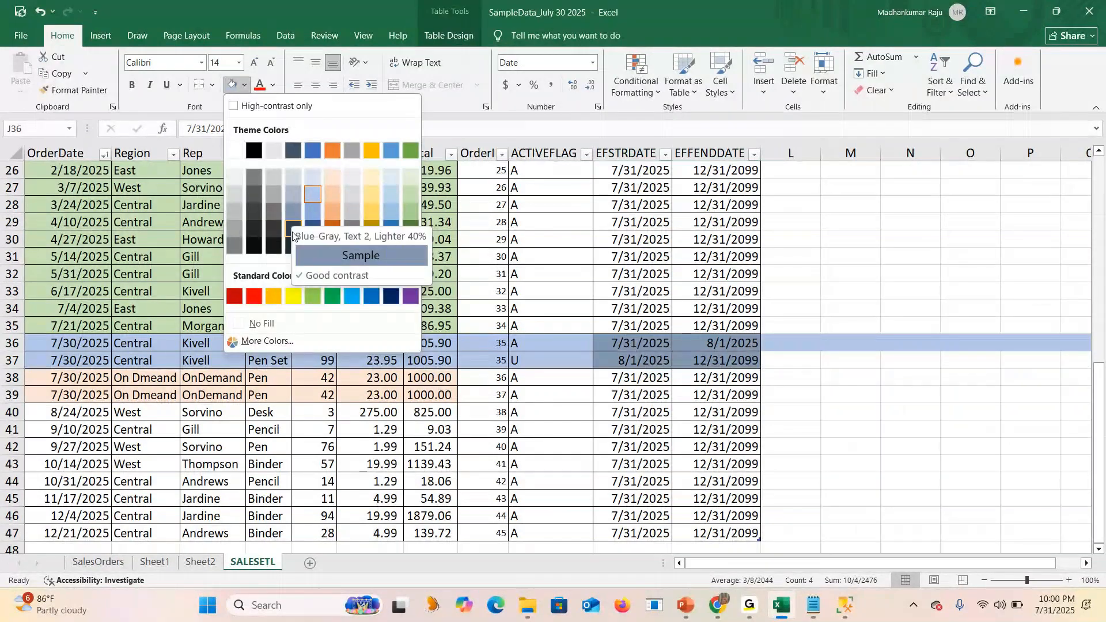
left_click(332, 194)
left_click(790, 344)
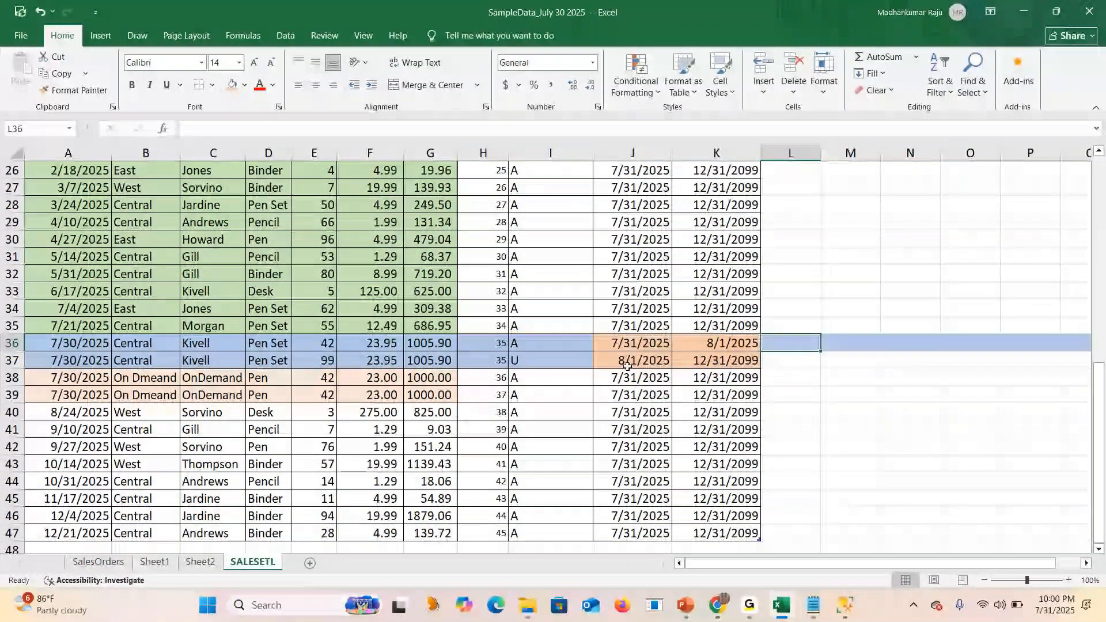
left_click(627, 363)
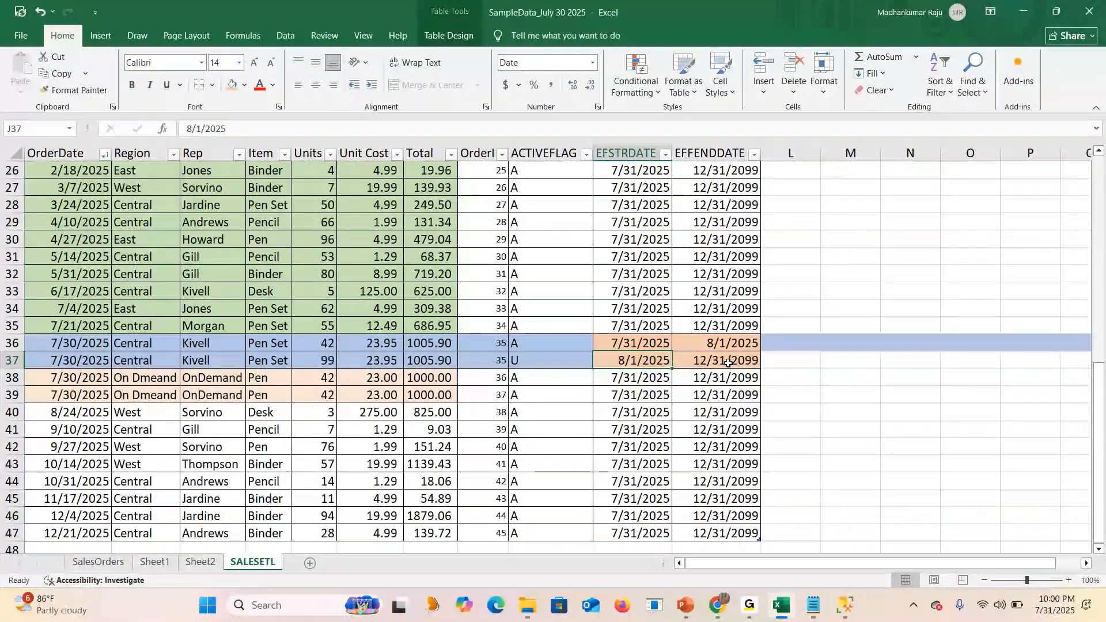
left_click_drag(757, 362, 58, 361)
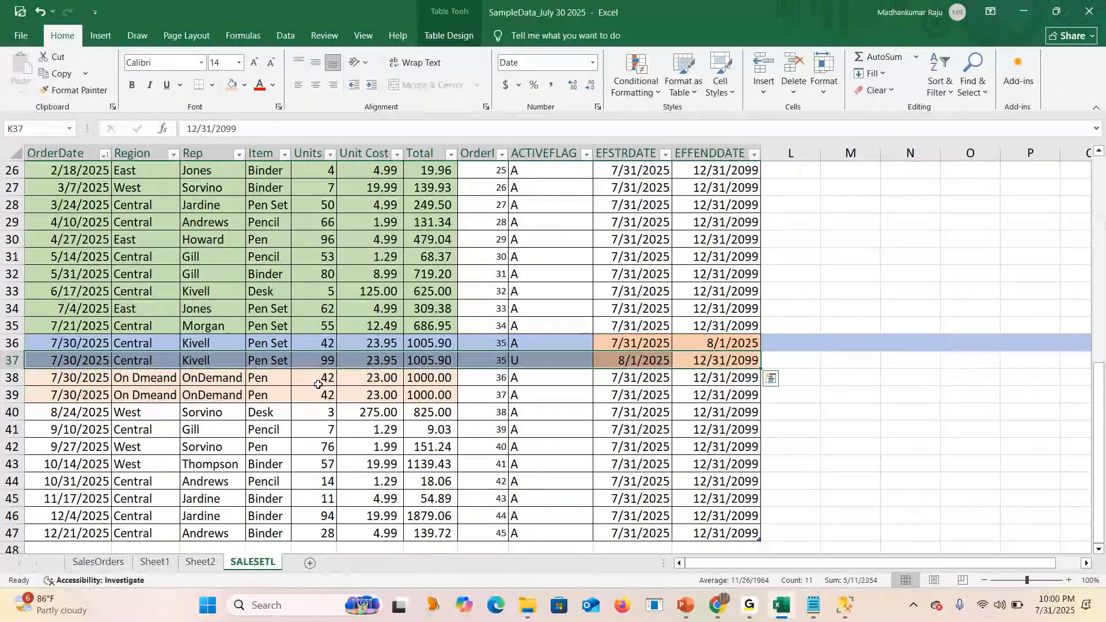
left_click(722, 343)
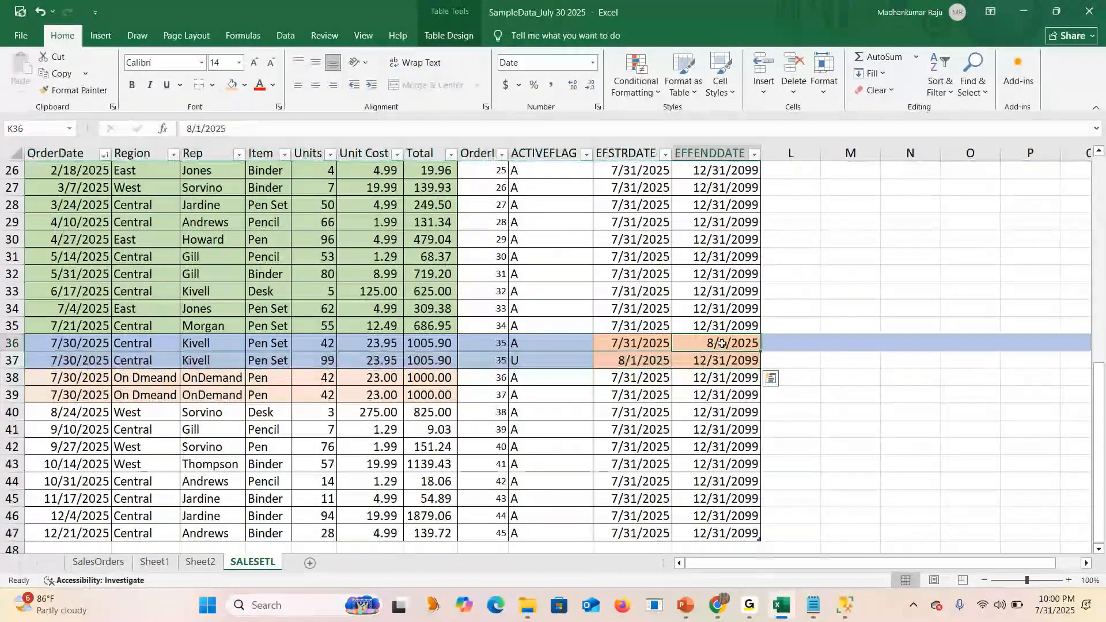
left_click_drag(722, 343, 81, 342)
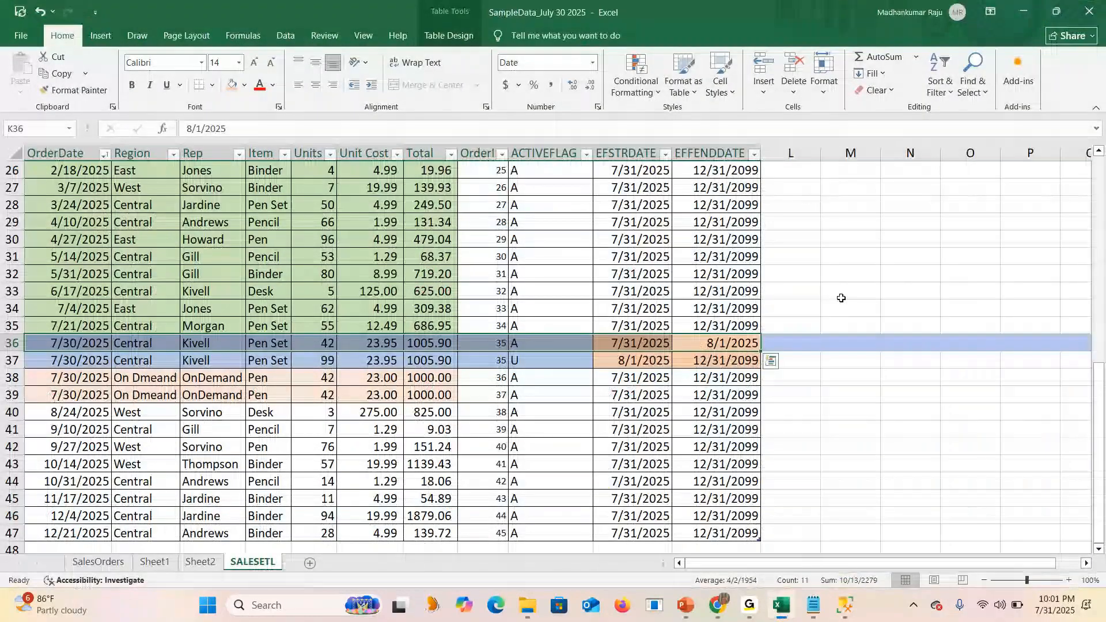
left_click(892, 397)
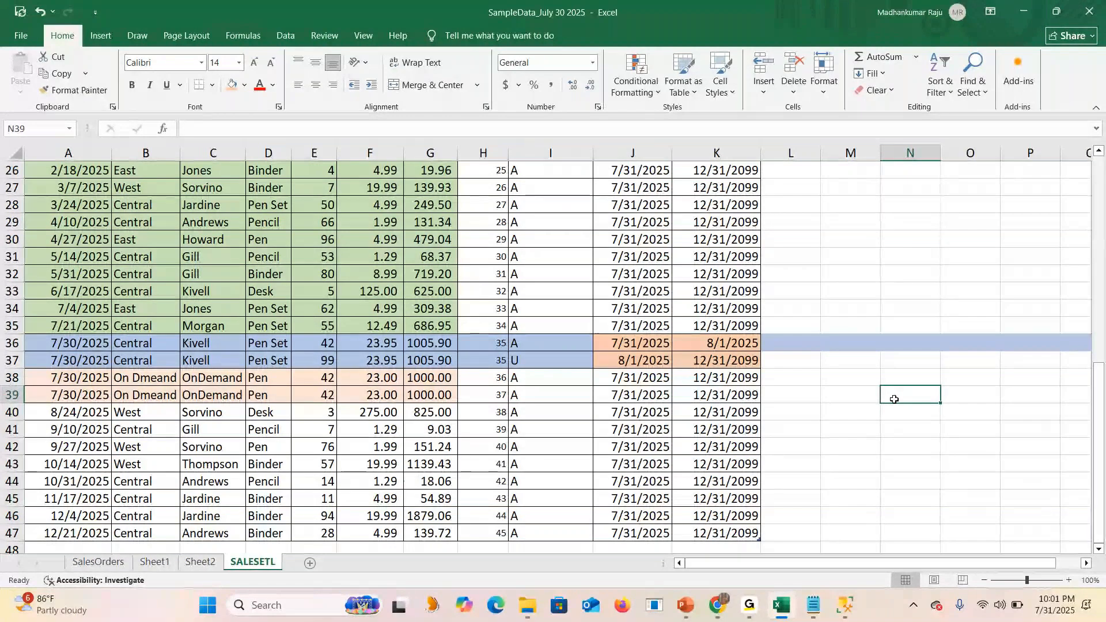
Copy the row 37 EFFENDDATE into cell L36 with column L fitted to it, and clear the pasted date.
left_click(725, 360)
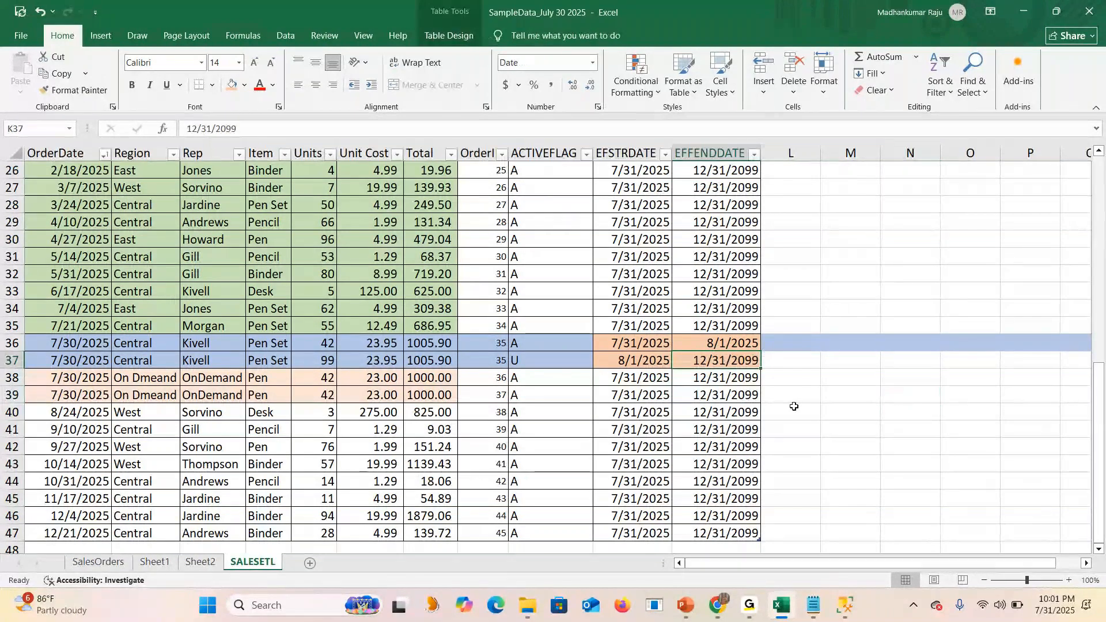
key("ctrl+c")
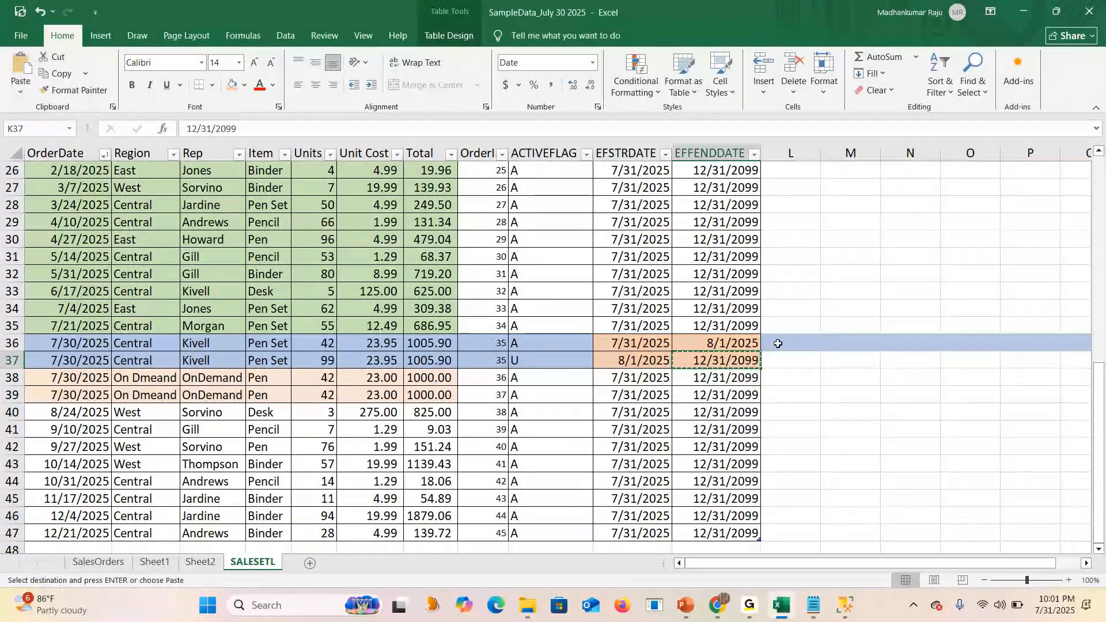
left_click(781, 343)
key("ctrl+v")
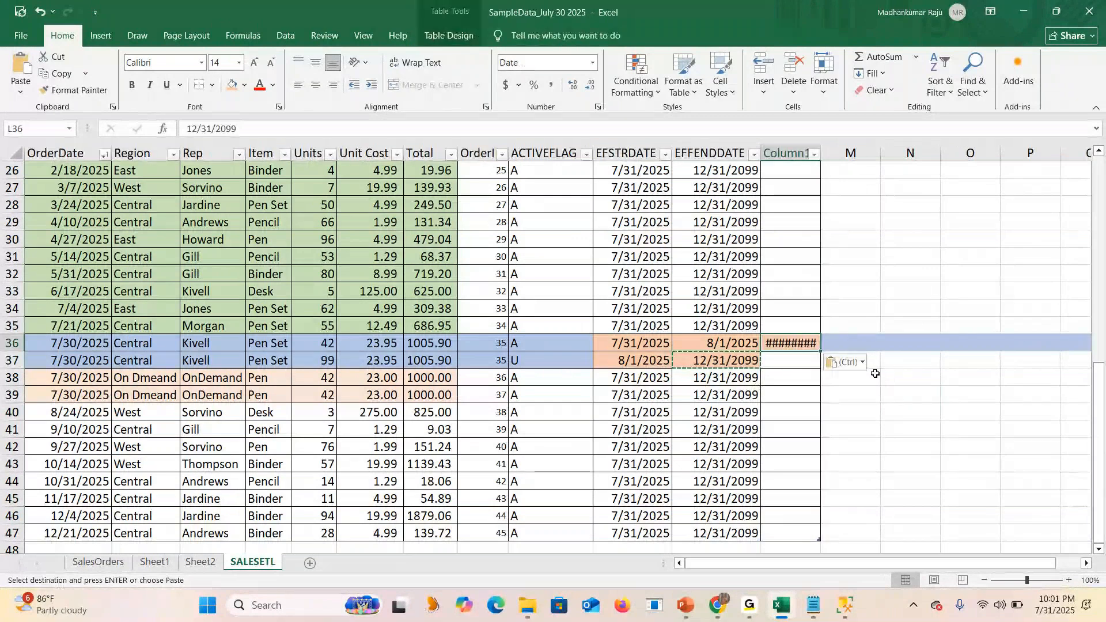
double_click(815, 145)
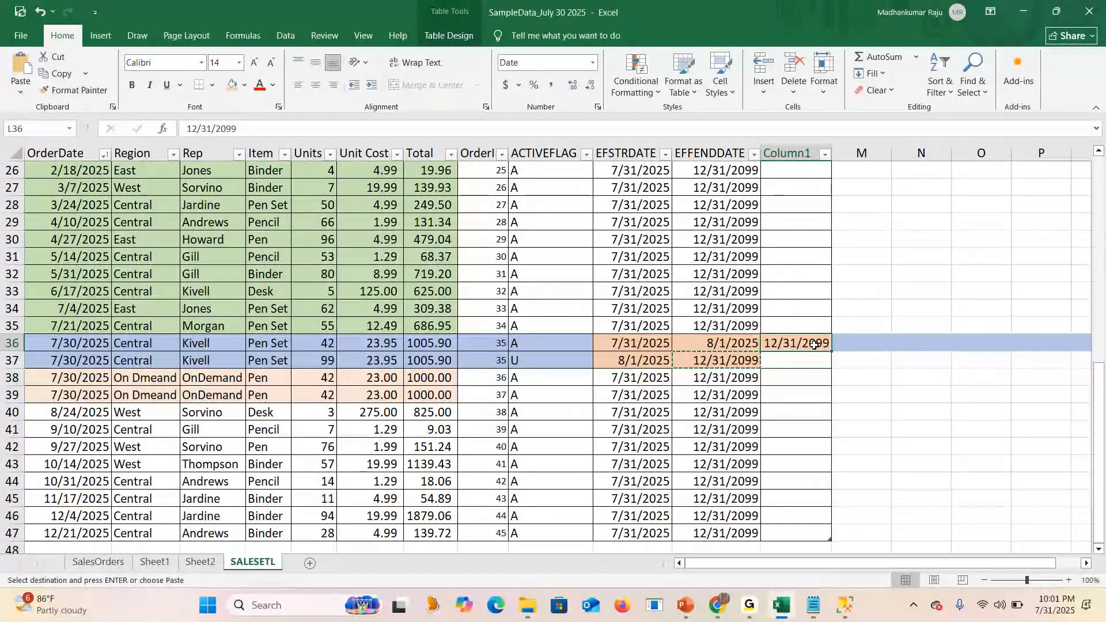
key("Delete")
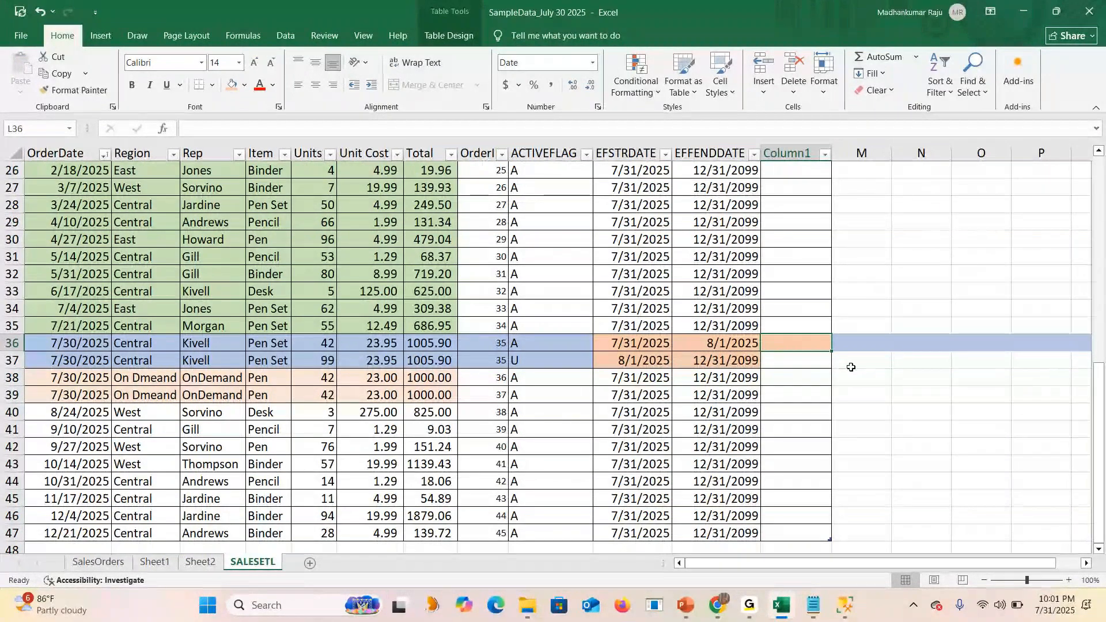
Compare the two OrderID 35 records in rows 36 and 37, checking their order IDs and effective end dates.
left_click_drag(797, 363, 86, 346)
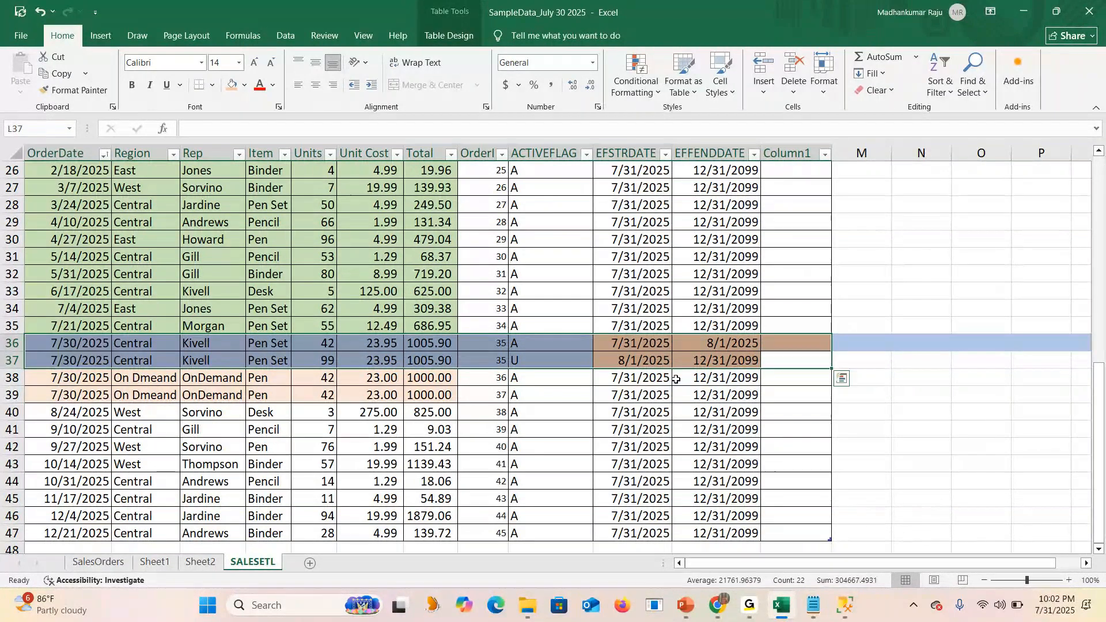
left_click(756, 382)
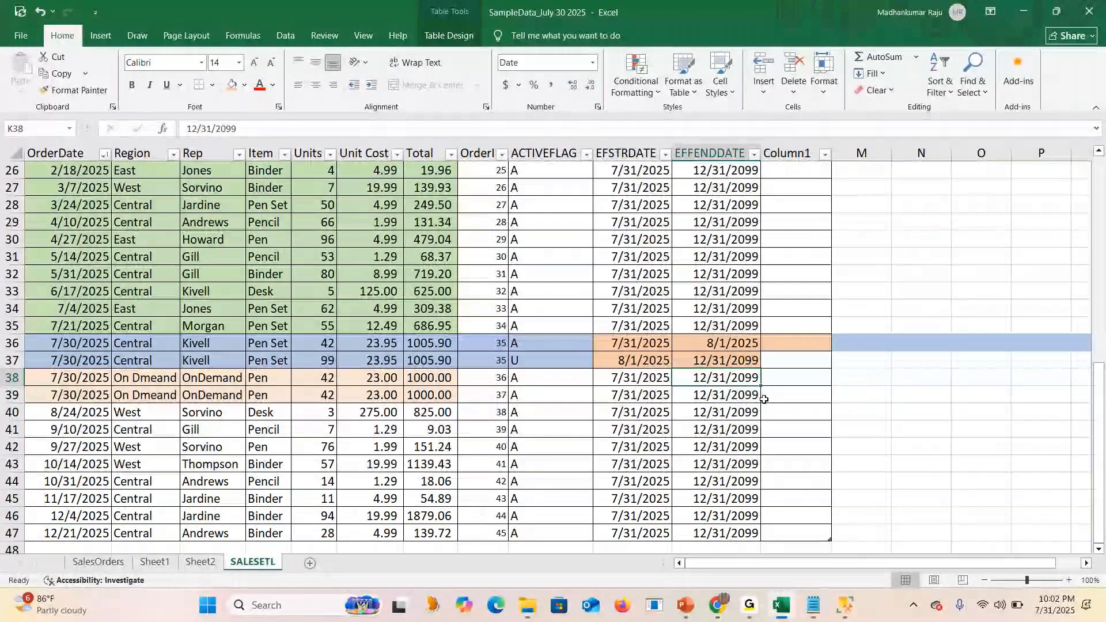
left_click(779, 365)
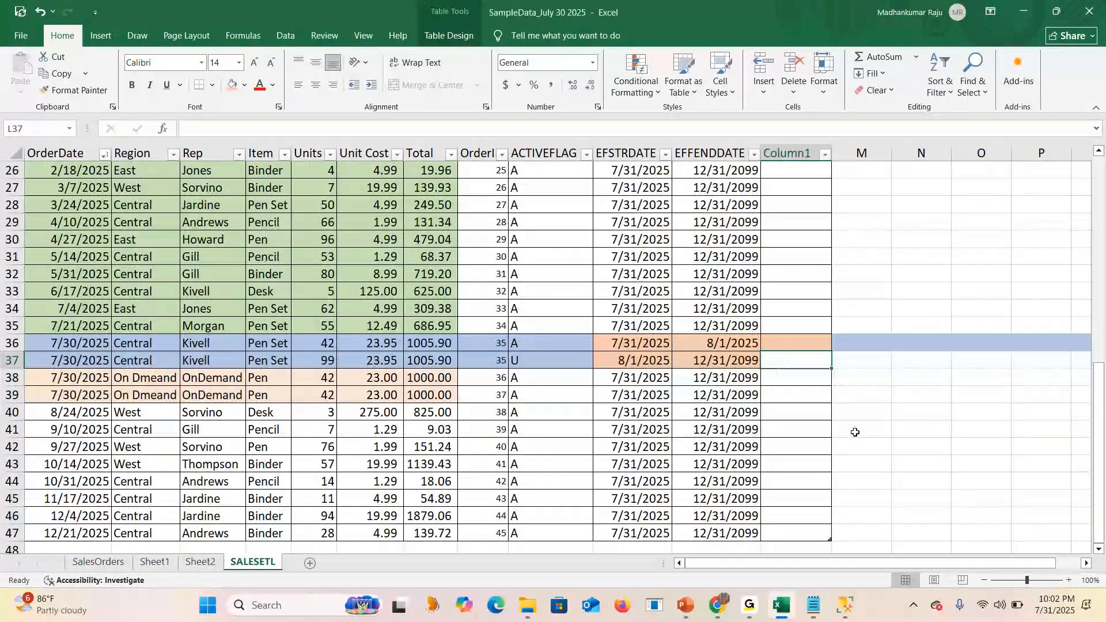
left_click(772, 395)
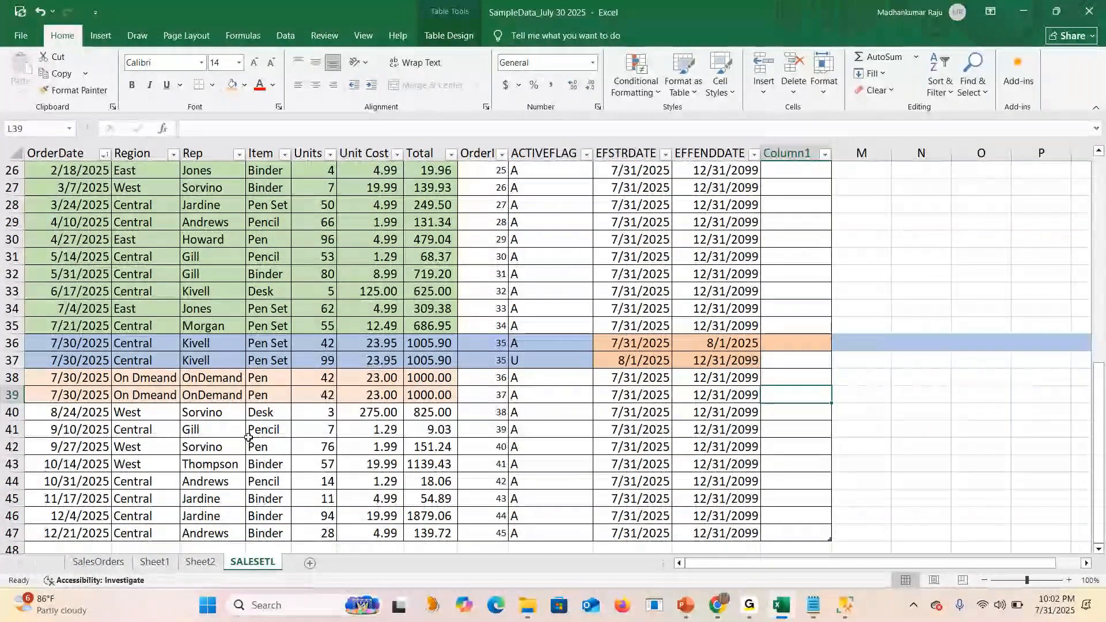
left_click_drag(723, 357, 2, 369)
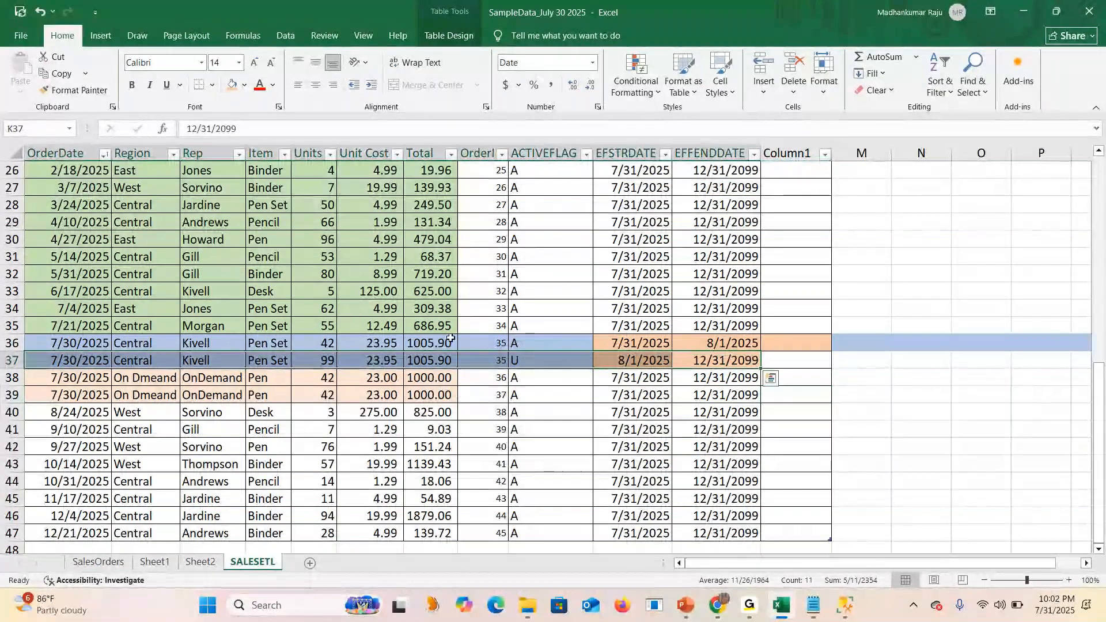
left_click(492, 344)
left_click_drag(492, 344, 489, 361)
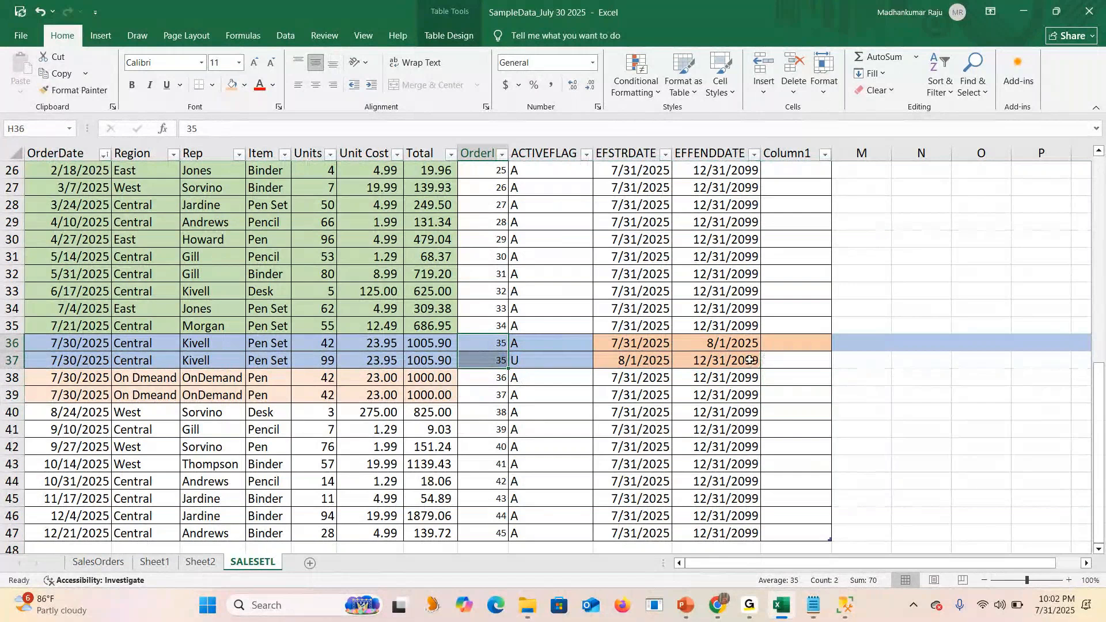
left_click(749, 360)
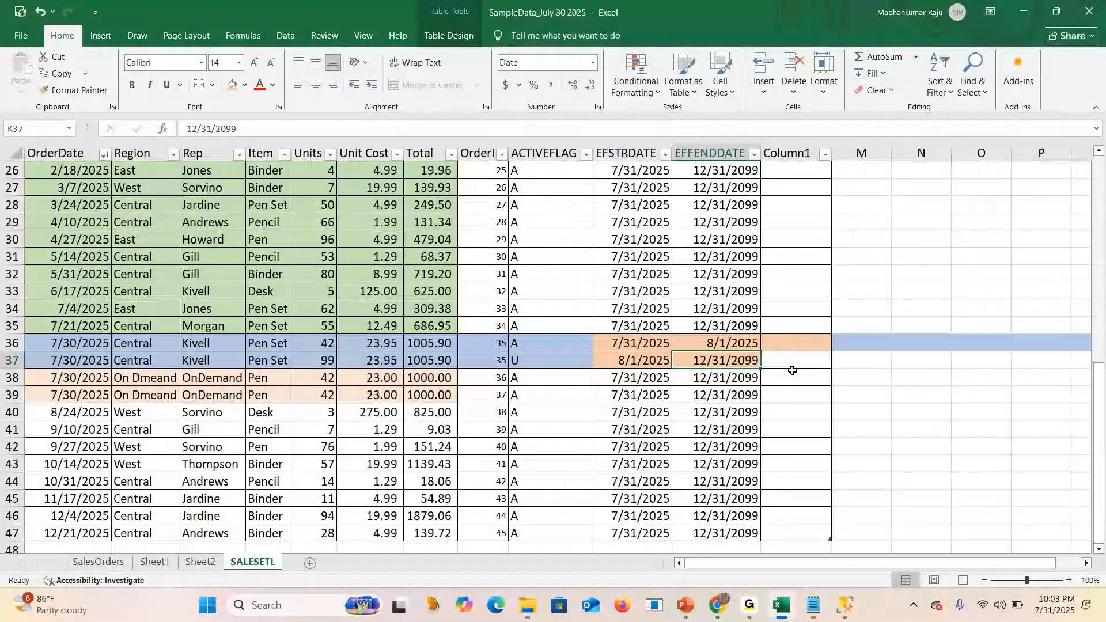
right_click(9, 362)
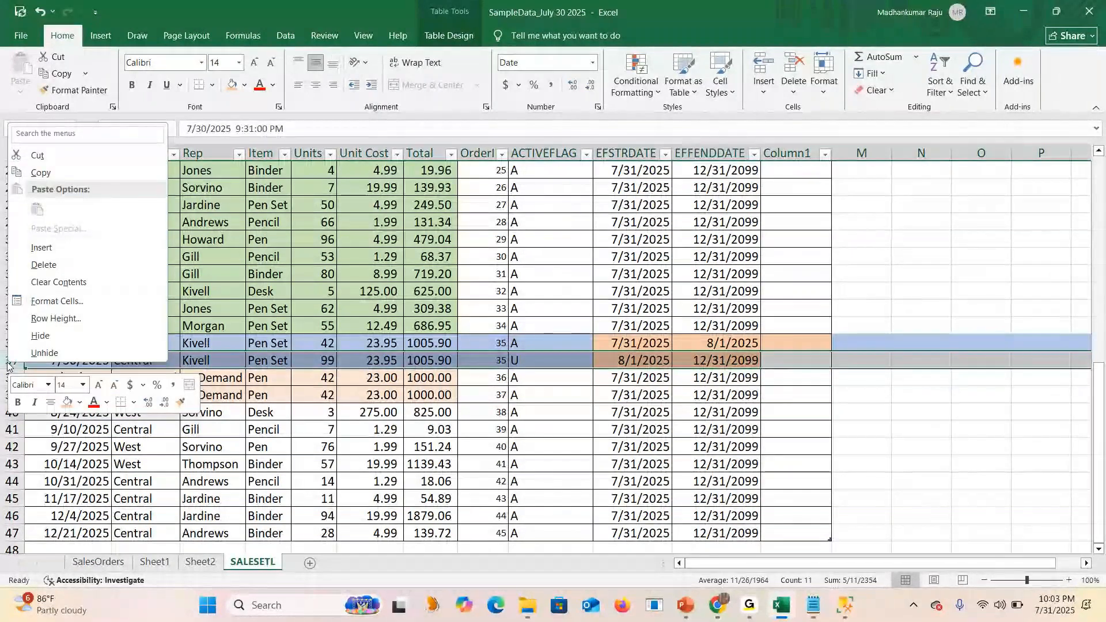
key("Escape")
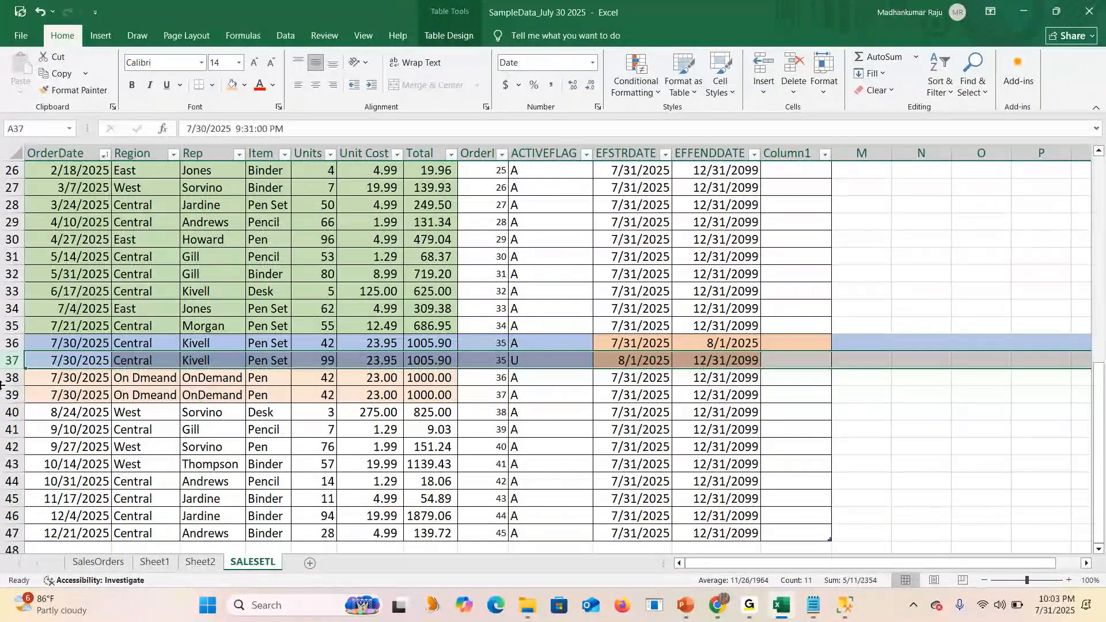
left_click(11, 343)
key("ctrl+c")
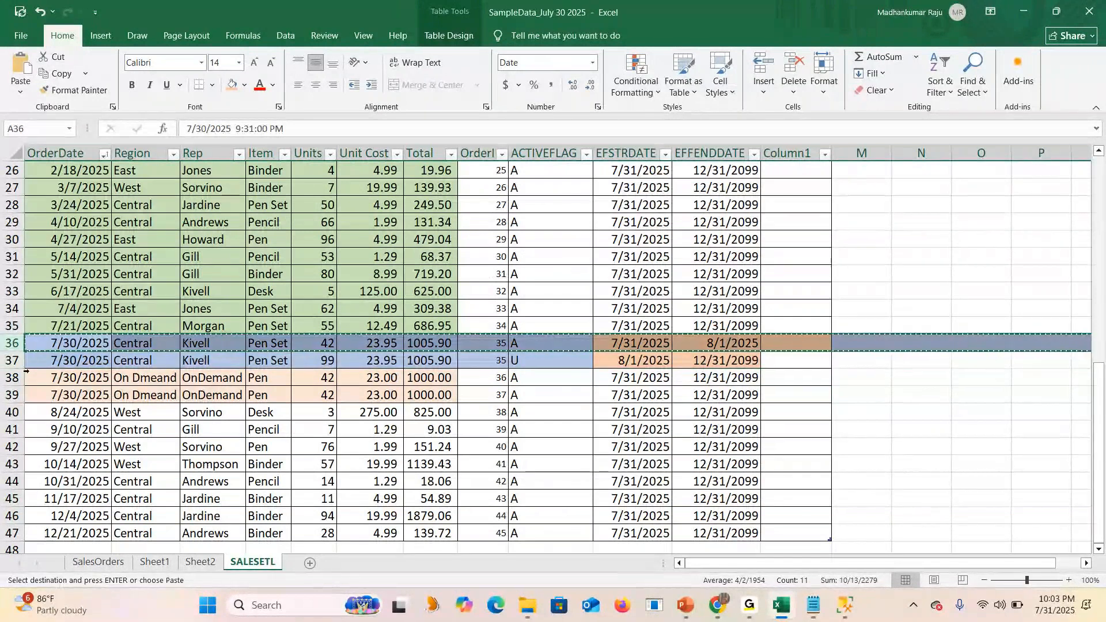
right_click(13, 362)
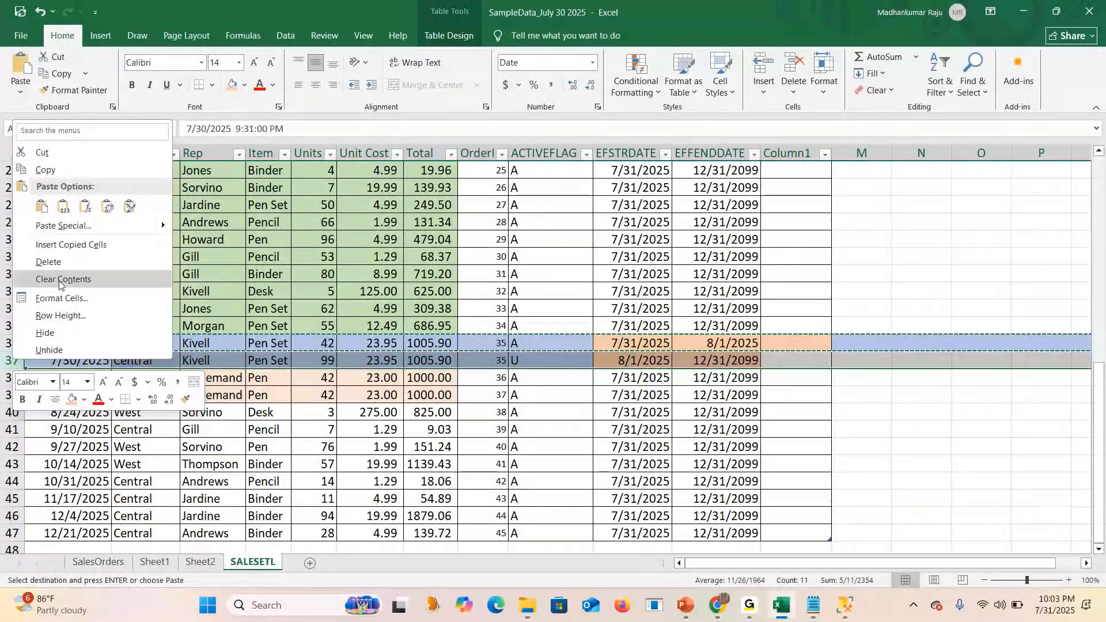
key("Escape")
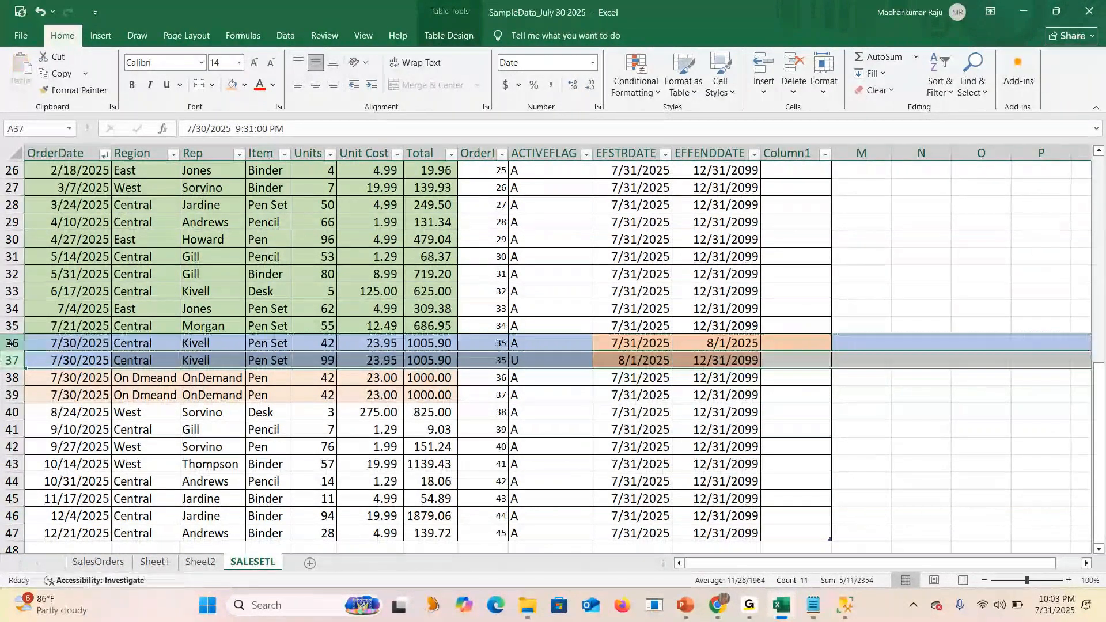
Insert two blank rows above the updated OrderID 35 record in row 37.
right_click(10, 362)
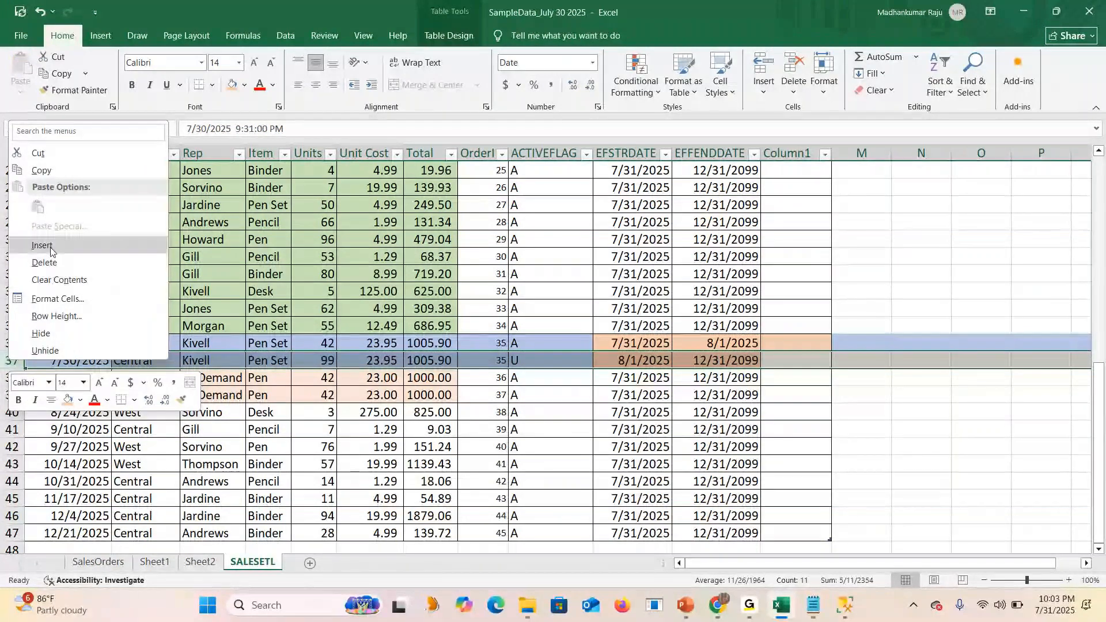
left_click(42, 245)
right_click(4, 365)
left_click(40, 253)
left_click(499, 358)
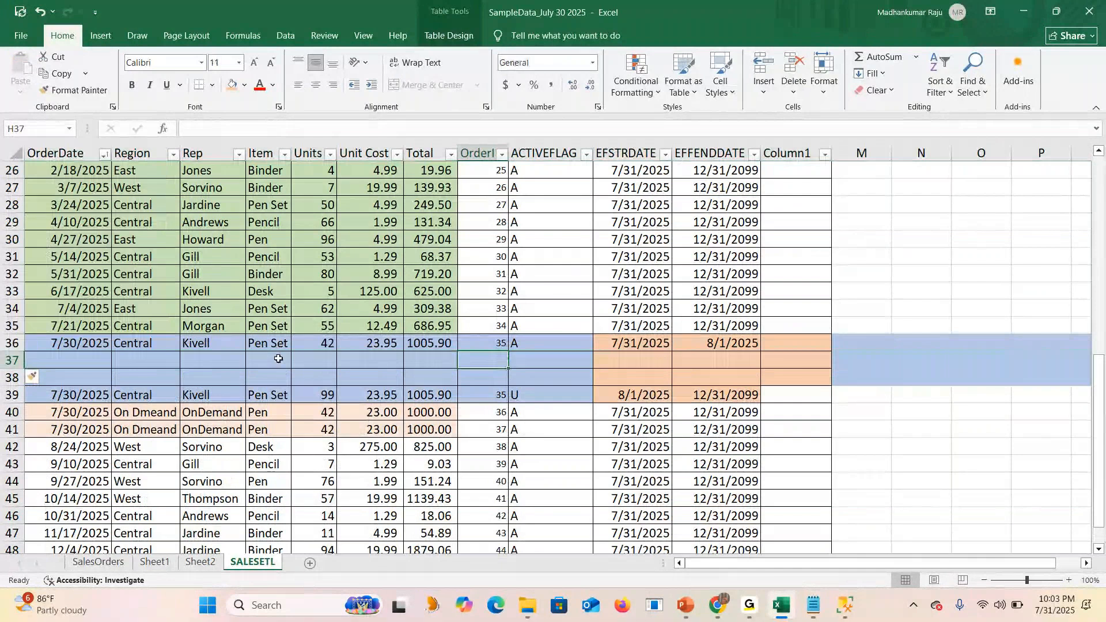
Copy the OrderID 35 record from row 36, OrderDate through EFFENDDATE, into blank rows 37 and 38.
left_click_drag(69, 343, 748, 345)
key("ctrl+c")
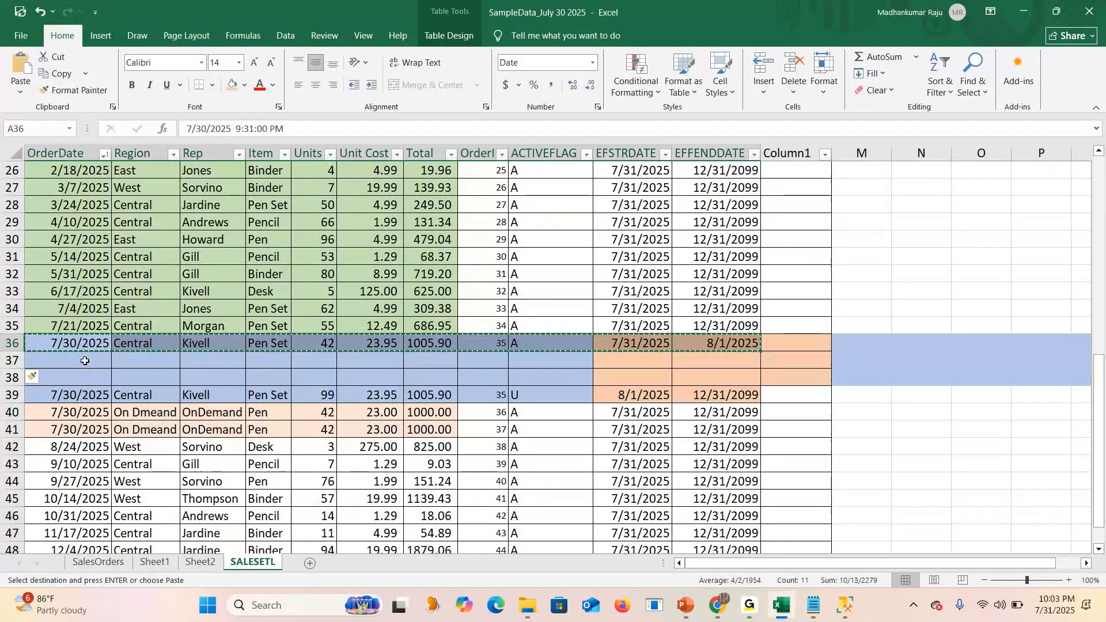
left_click(85, 361)
key("ctrl+v")
key("Down")
key("ctrl+v")
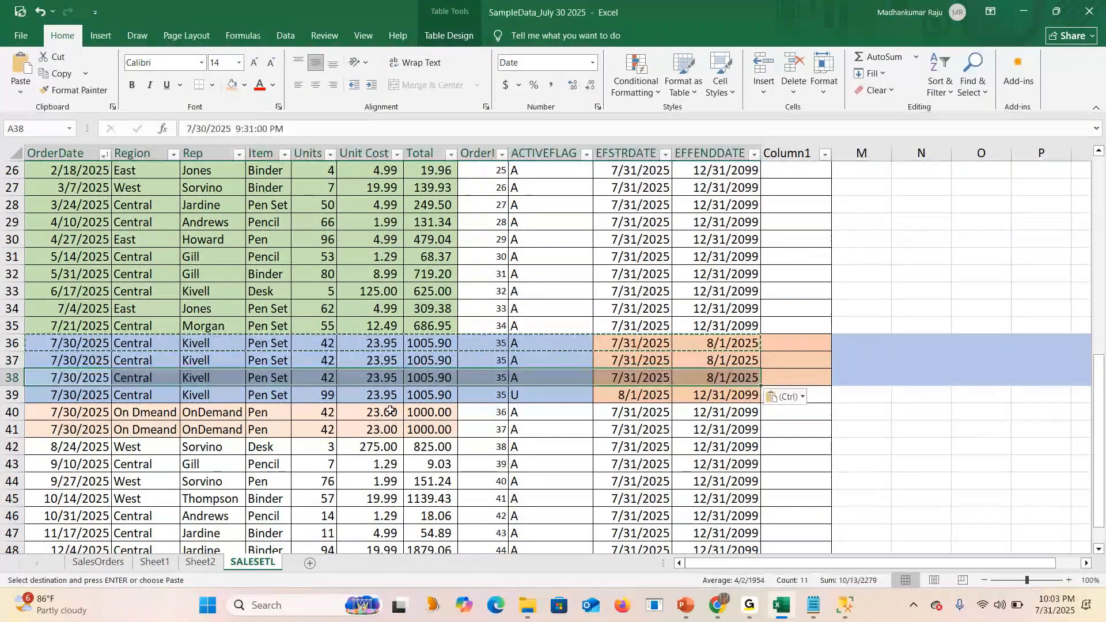
key("Escape")
Set the ACTIVEFLAG of the copied records in rows 37 and 38 to U.
left_click(547, 361)
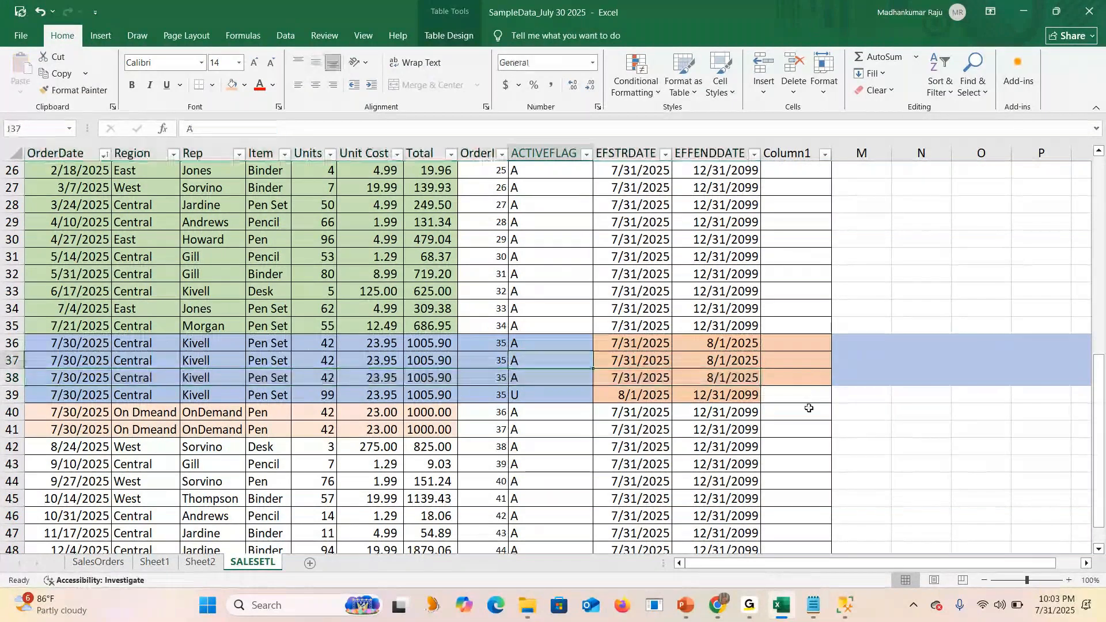
type("U")
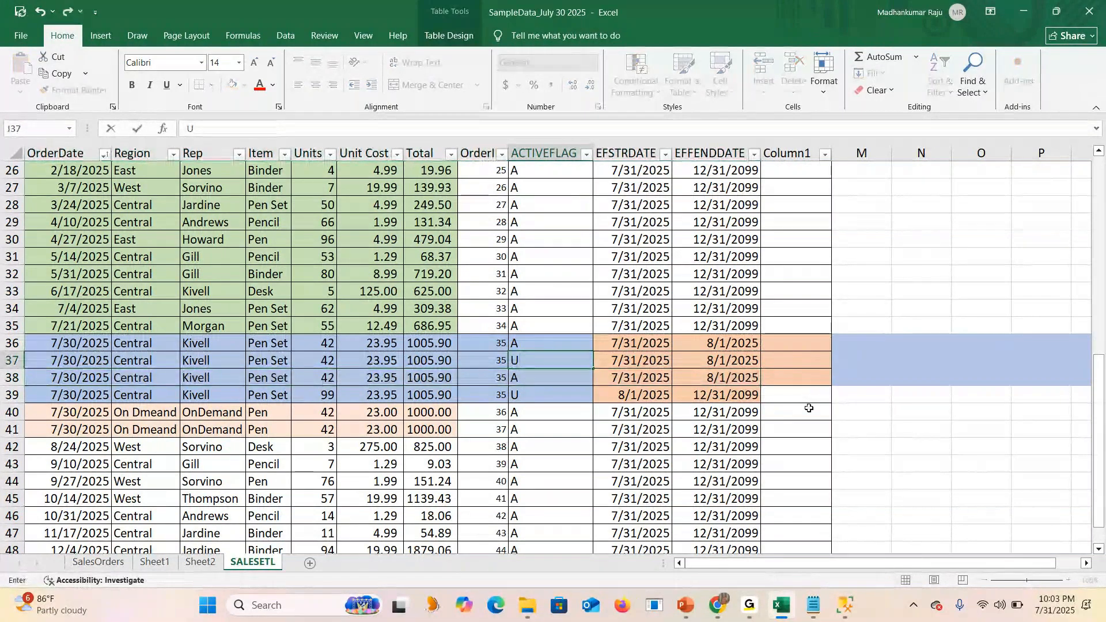
key("Return")
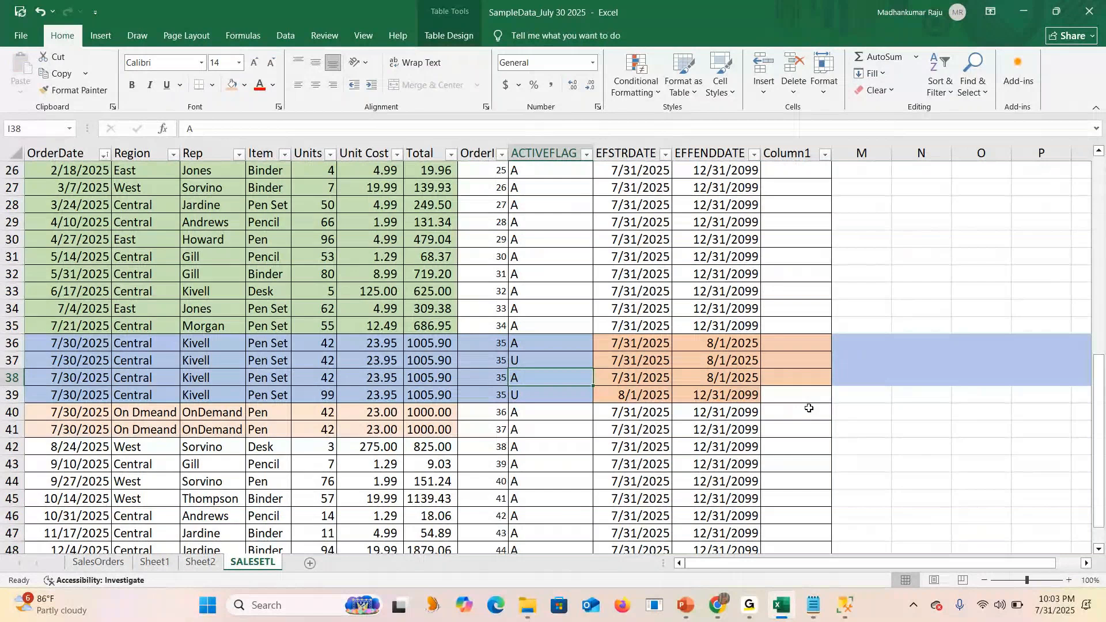
type("U")
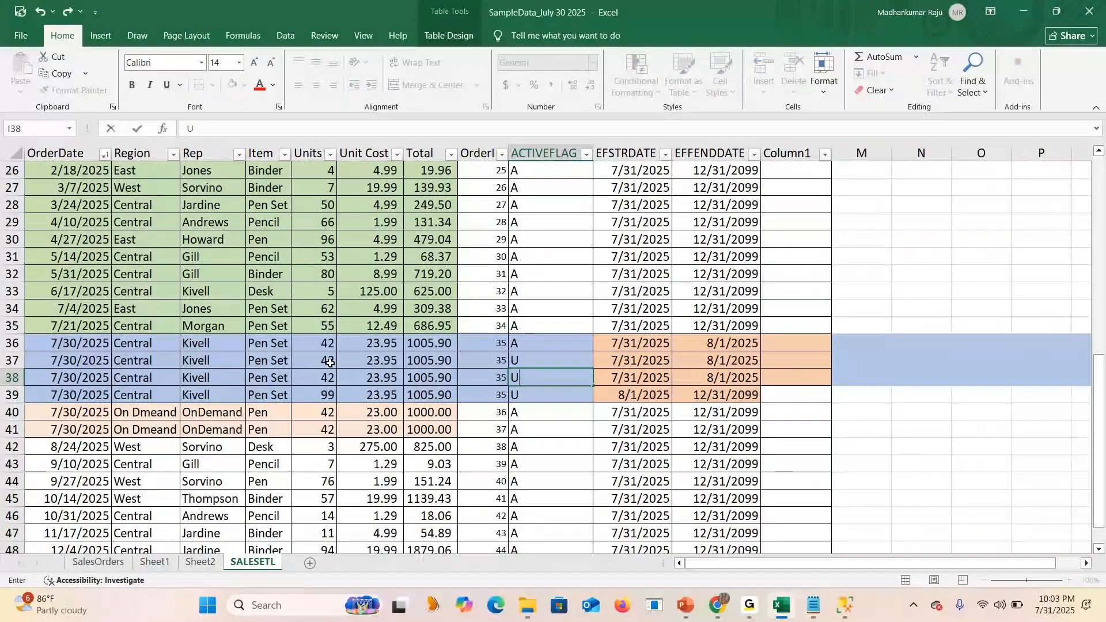
Set the Unit Cost to 22 in row 37 and 11 in row 38.
left_click(353, 361)
type("22")
key("Return")
type("11")
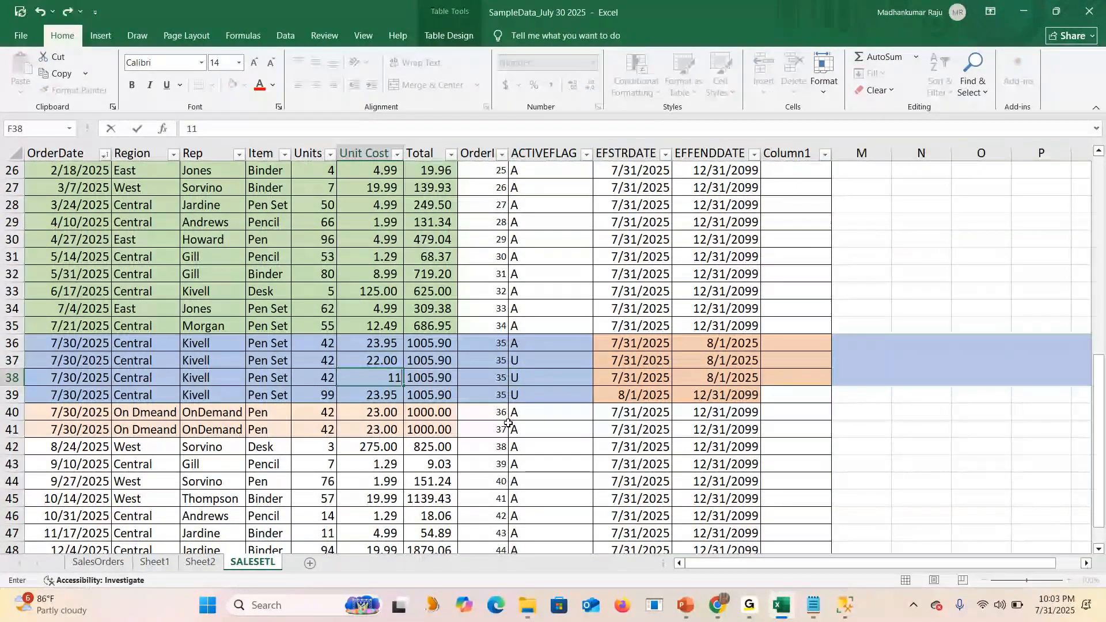
Set the EFFENDDATE to 8/2/2025 in row 37 and 8/3/2025 in row 38.
left_click(635, 360)
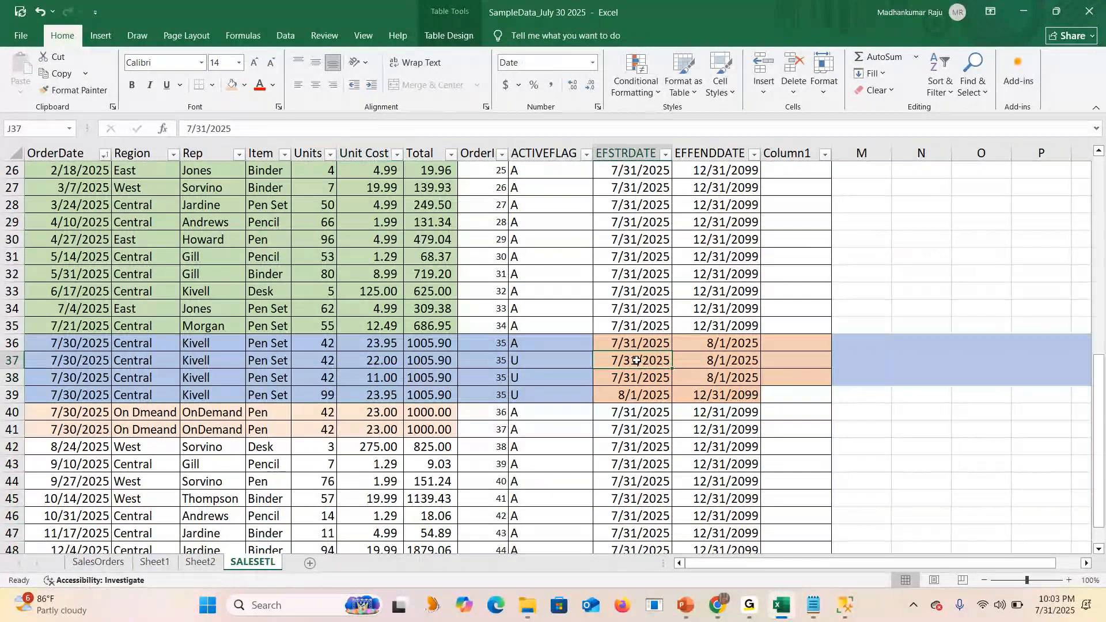
left_click(727, 361)
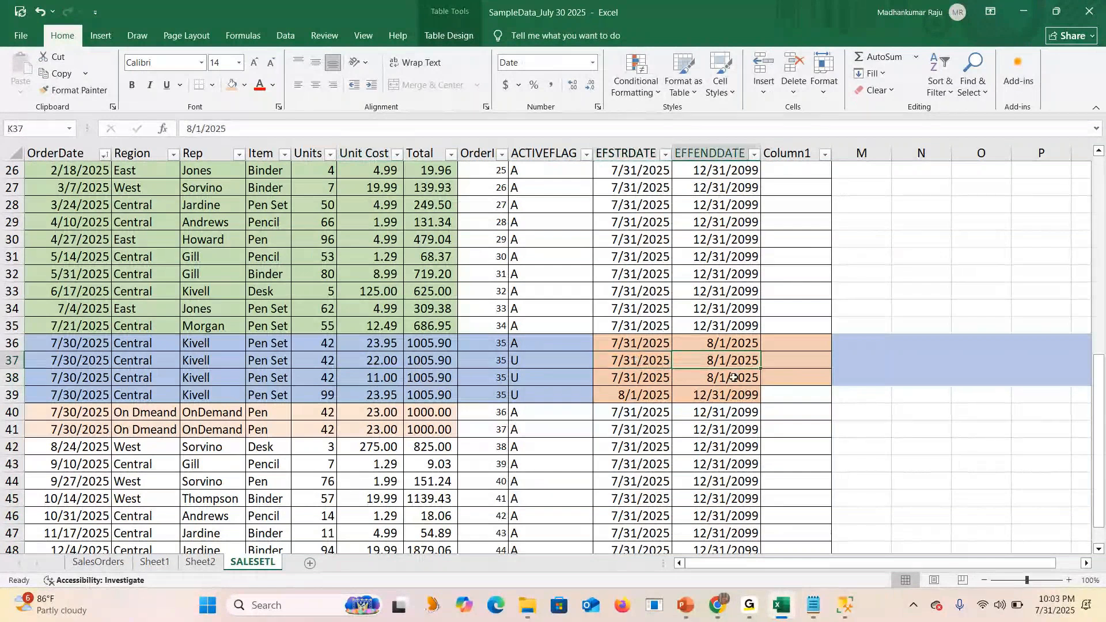
double_click(728, 370)
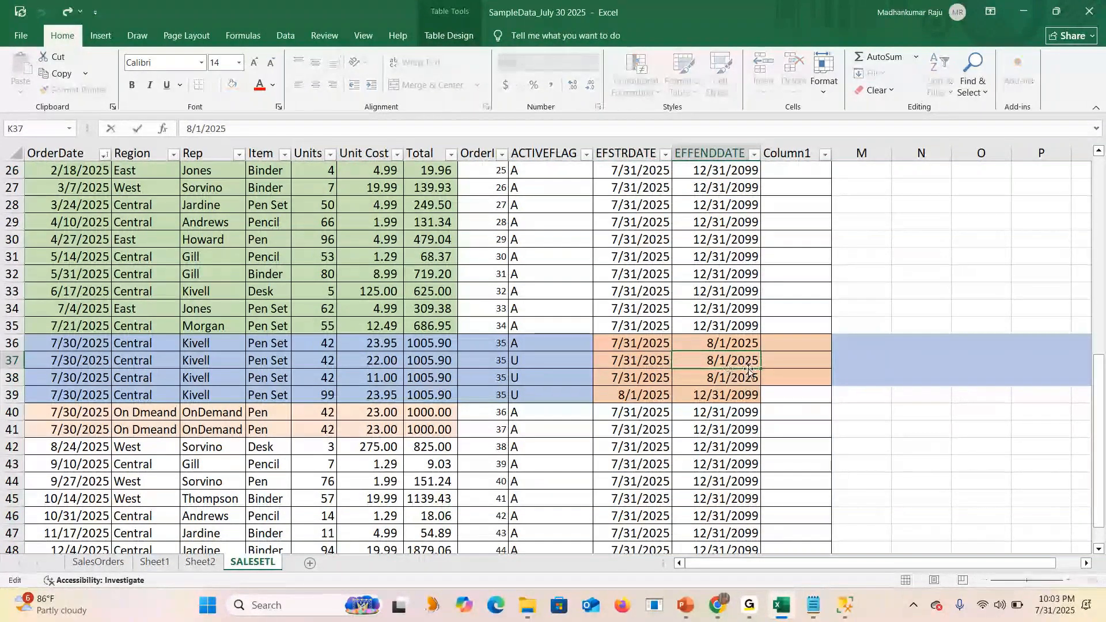
key("Return")
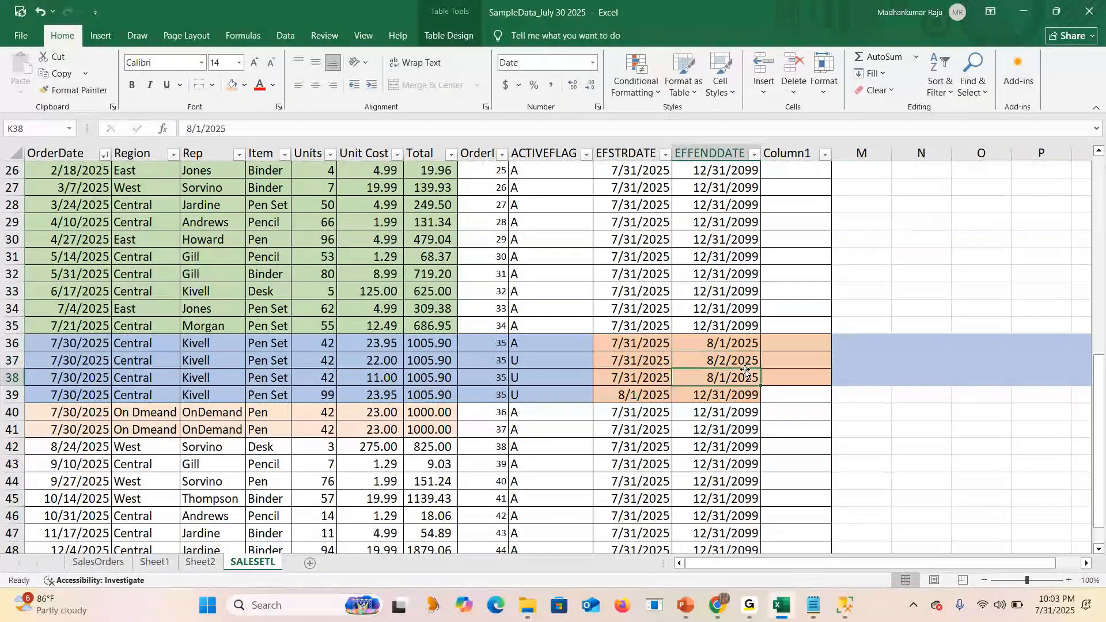
double_click(722, 377)
key("BackSpace")
type("3")
key("Return")
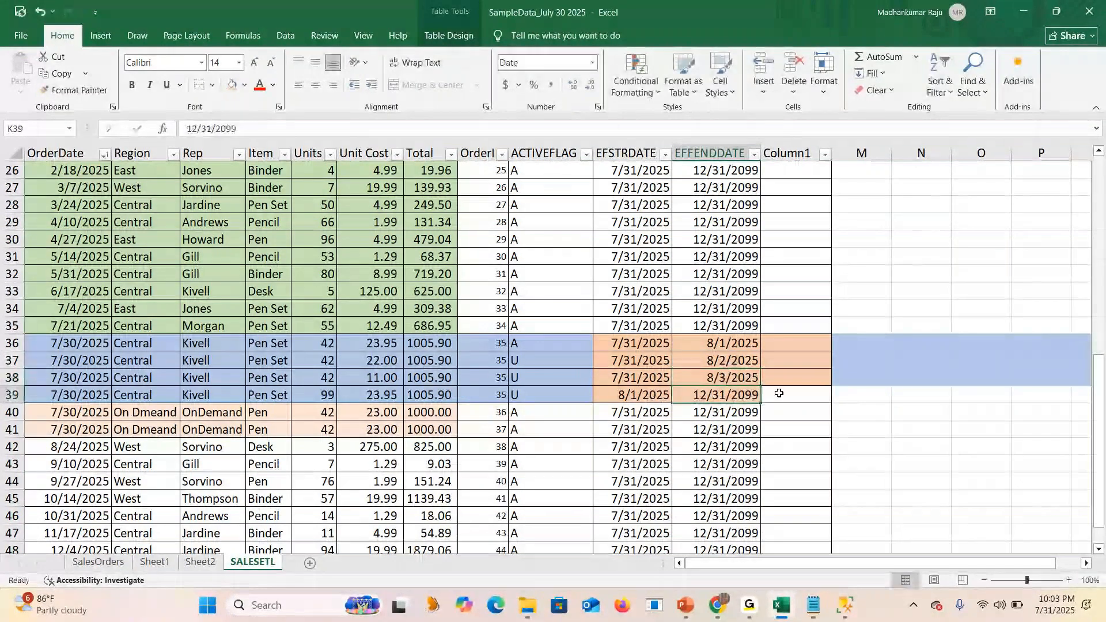
Set the EFSTRDATE of rows 37, 38 and 39 to 8/1/2025, 8/2/2025 and 8/3/2025 respectively.
left_click(629, 361)
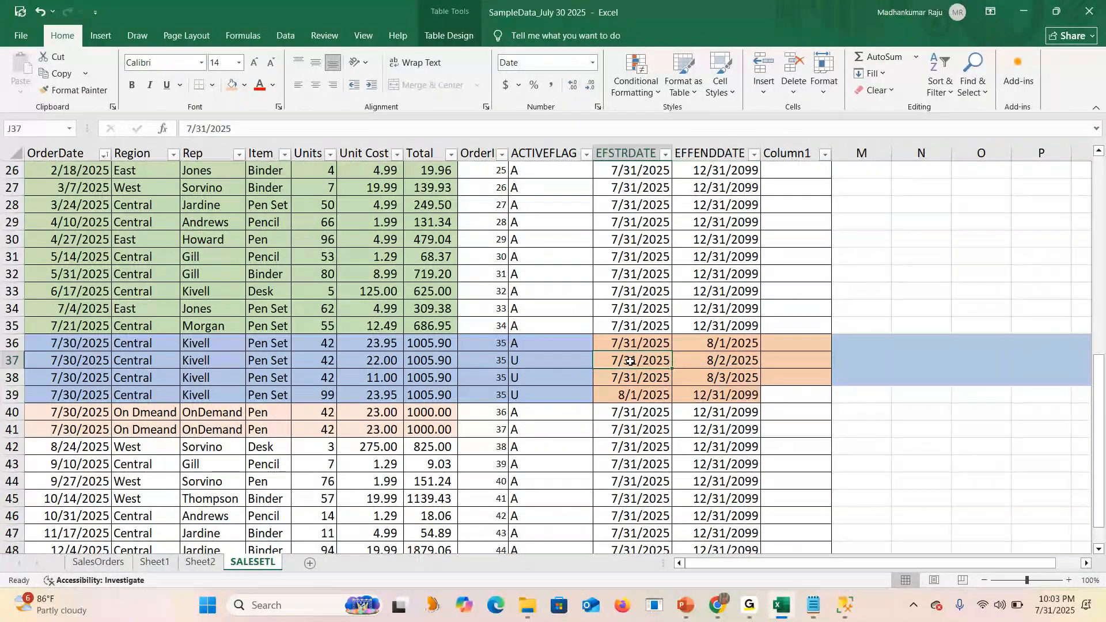
type("8/1/202")
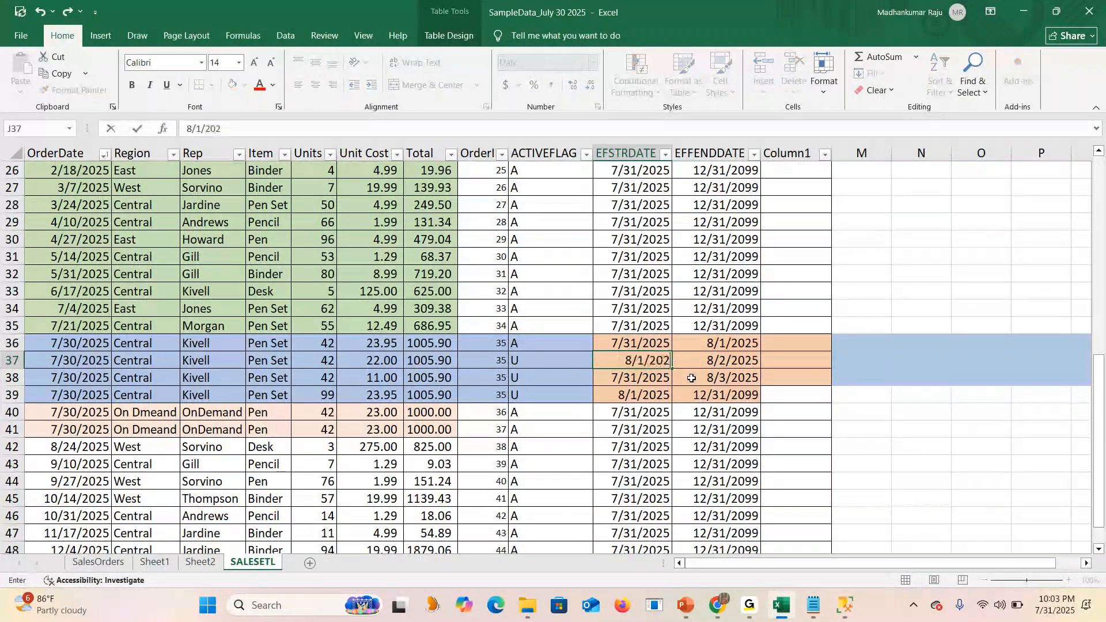
type("5")
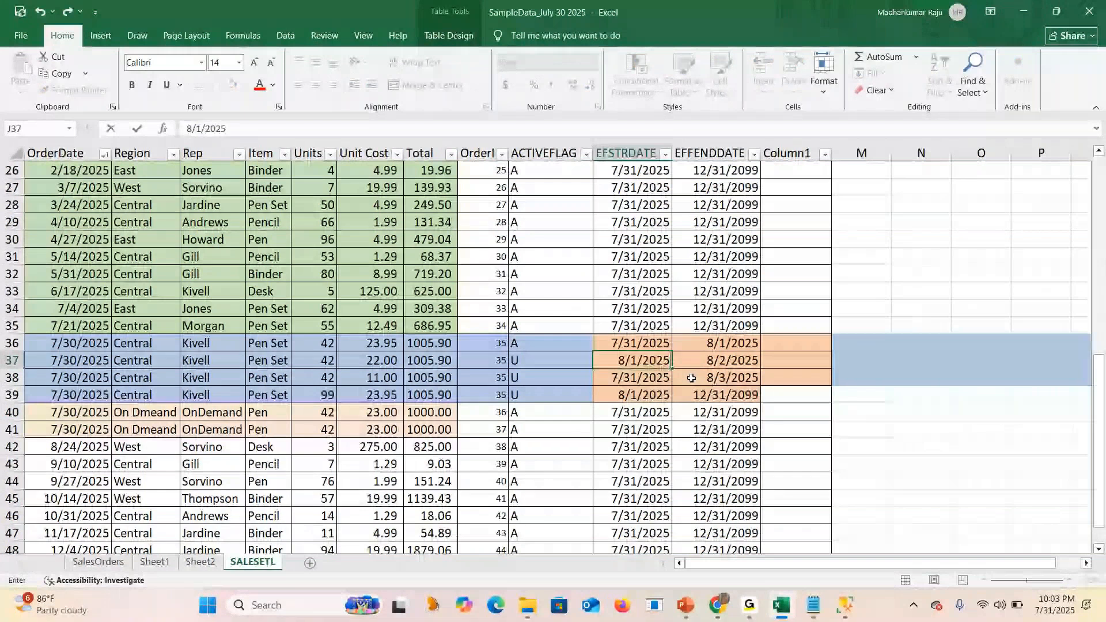
key("Return")
type("8/2")
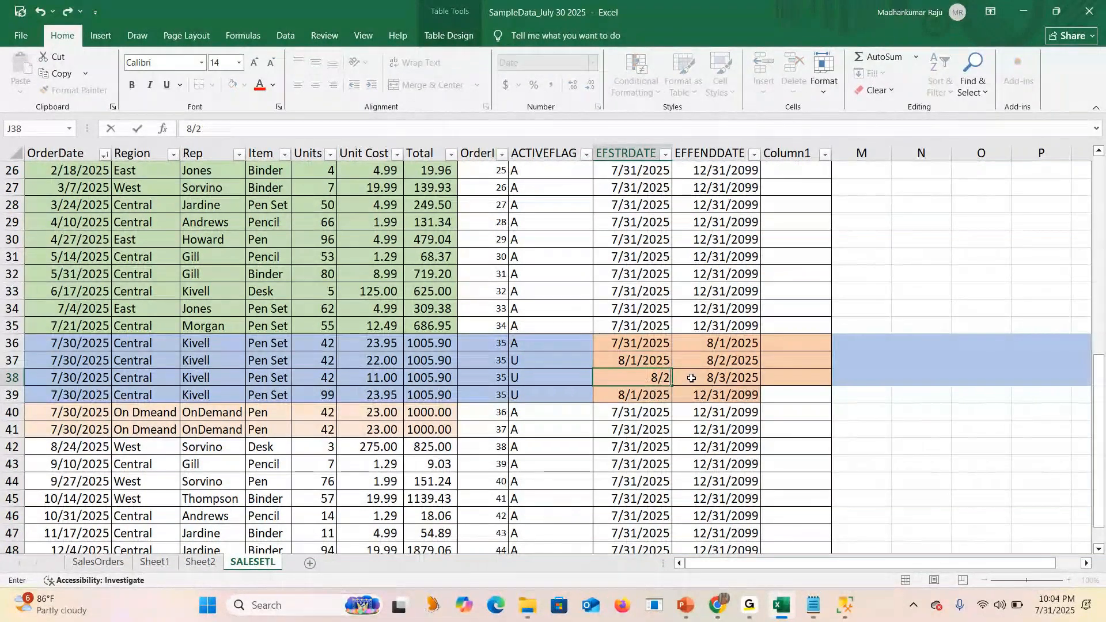
type("/2025")
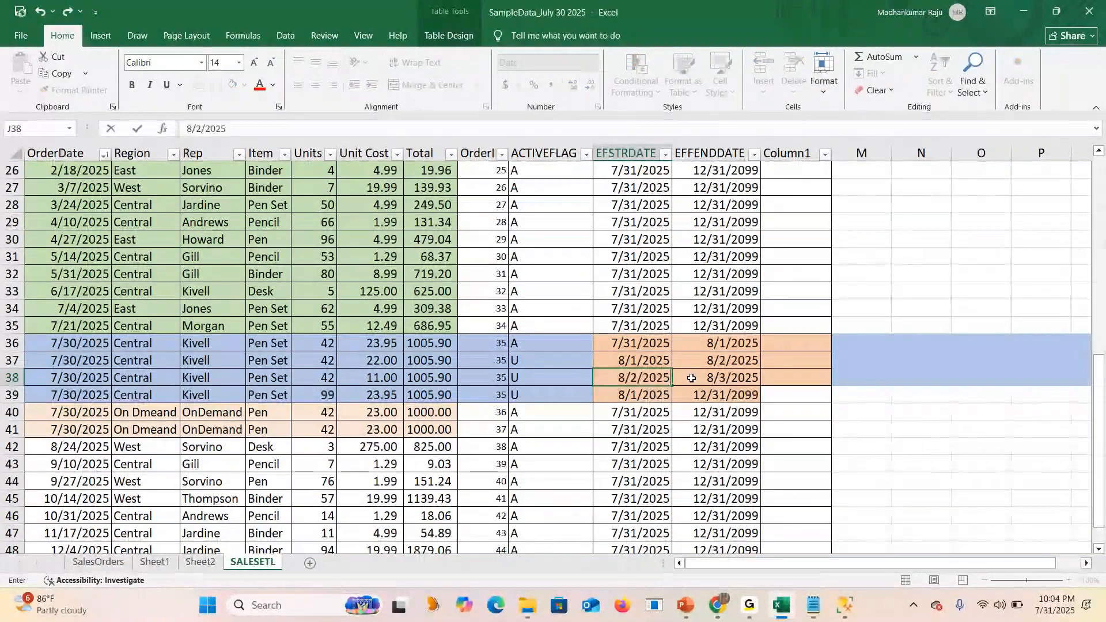
key("Return")
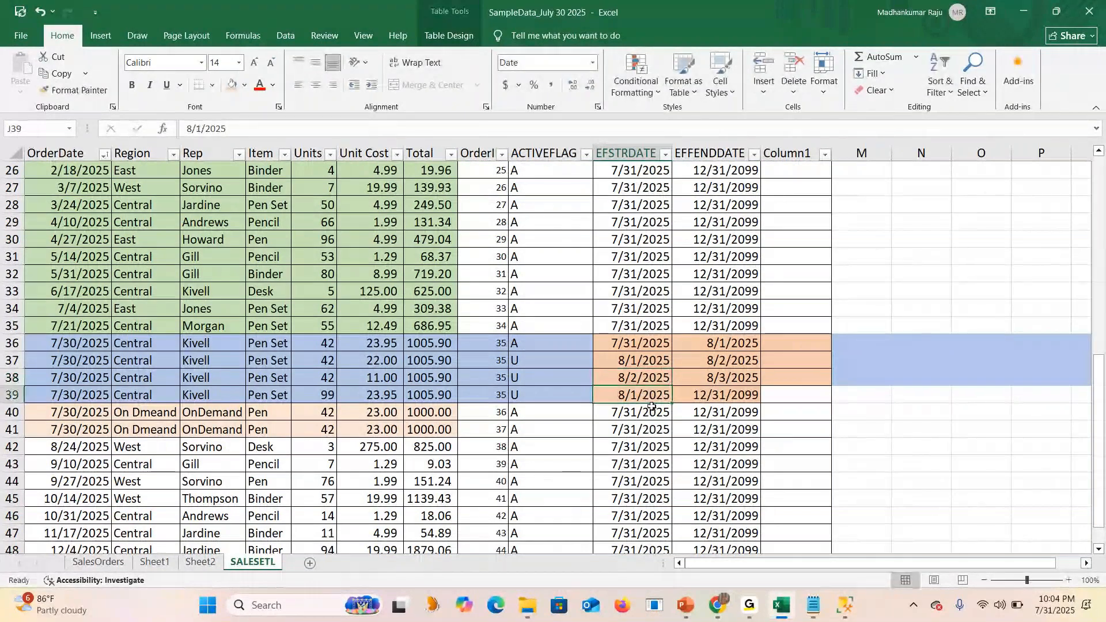
left_click(290, 123)
key("BackSpace")
type("3")
key("Return")
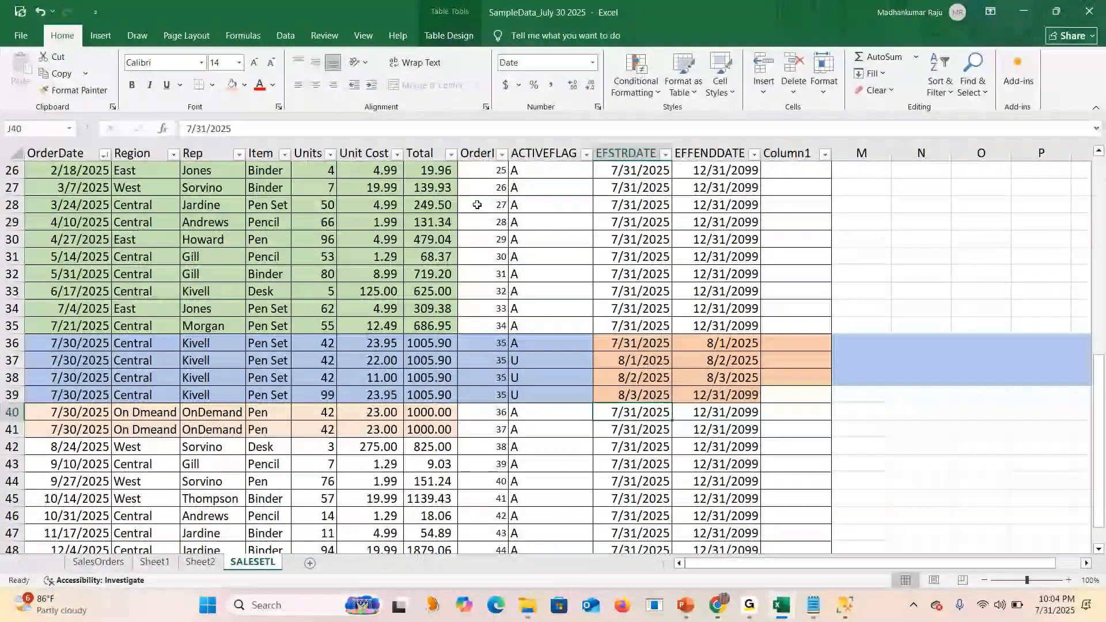
Fill the four OrderID 35 records in rows 36 to 39 with light orange across all table columns.
left_click_drag(795, 395, 9, 343)
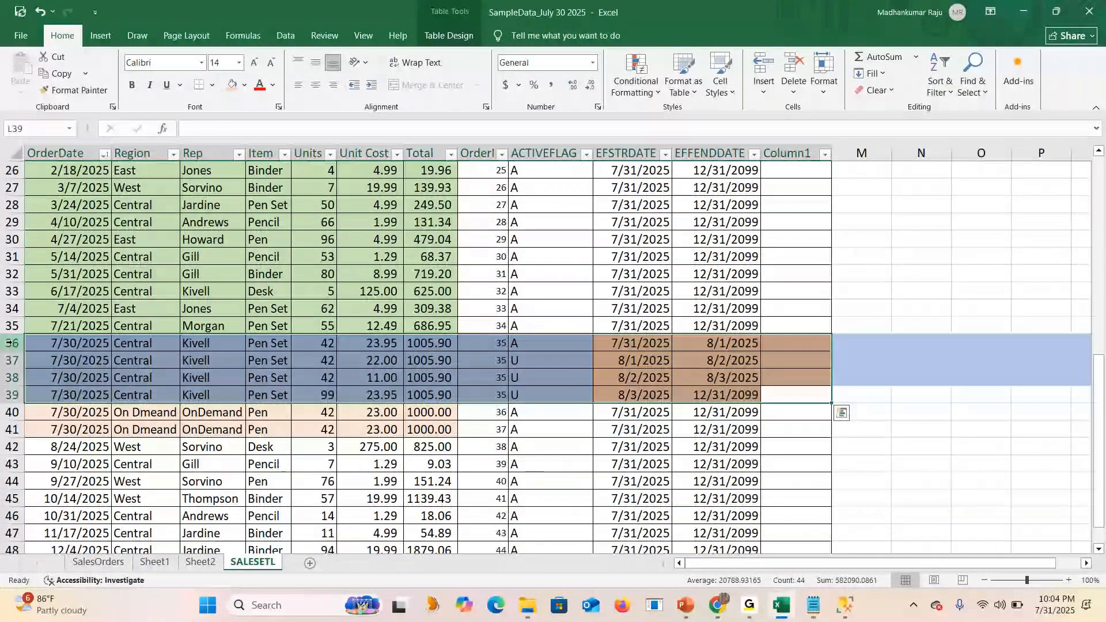
left_click(231, 84)
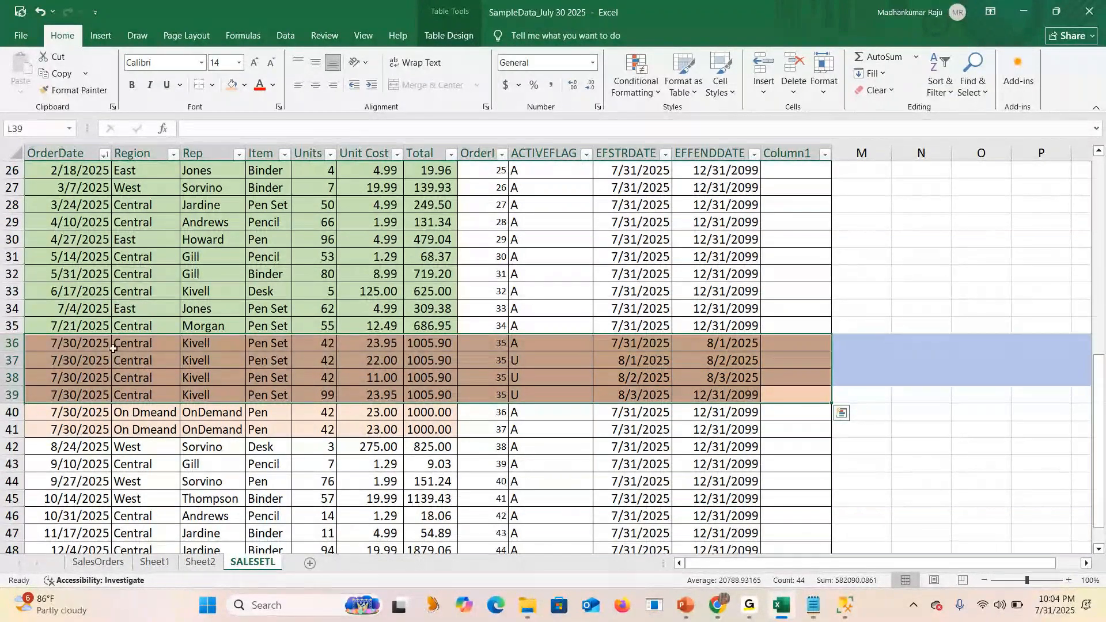
left_click(717, 395)
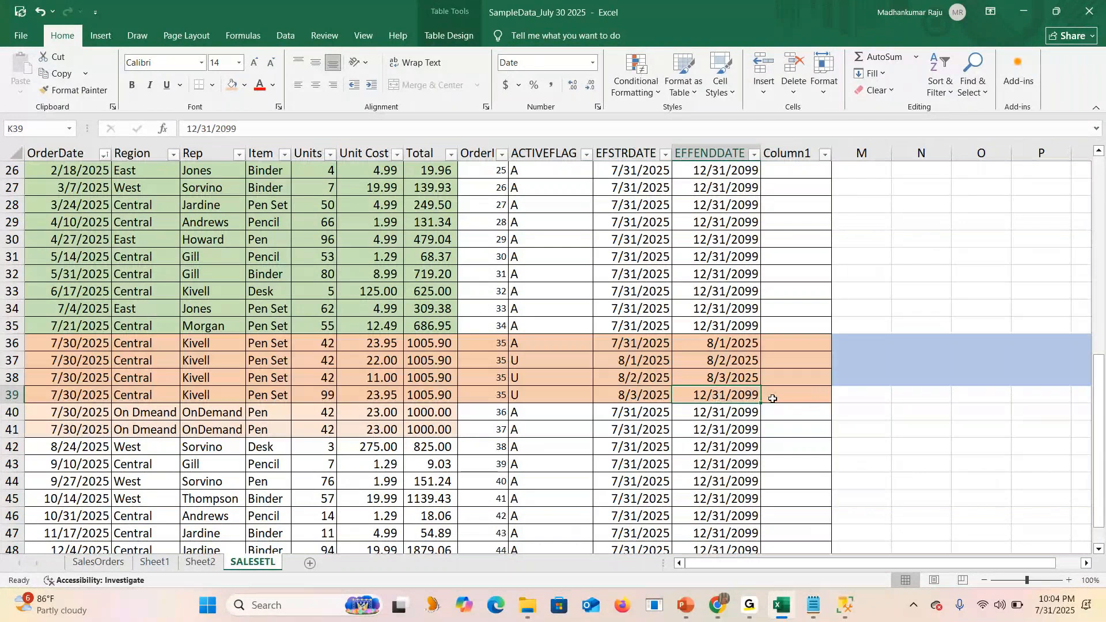
Compare the ACTIVEFLAG and EFFENDDATE values of the four OrderID 35 records in rows 36 to 39.
left_click_drag(541, 360, 544, 393)
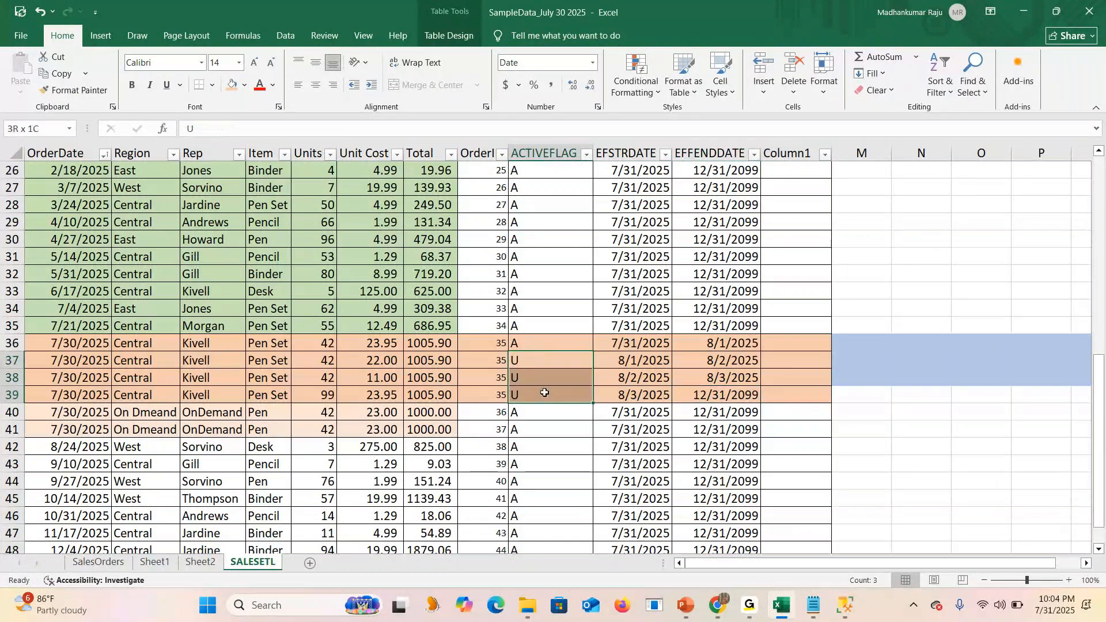
left_click(542, 344)
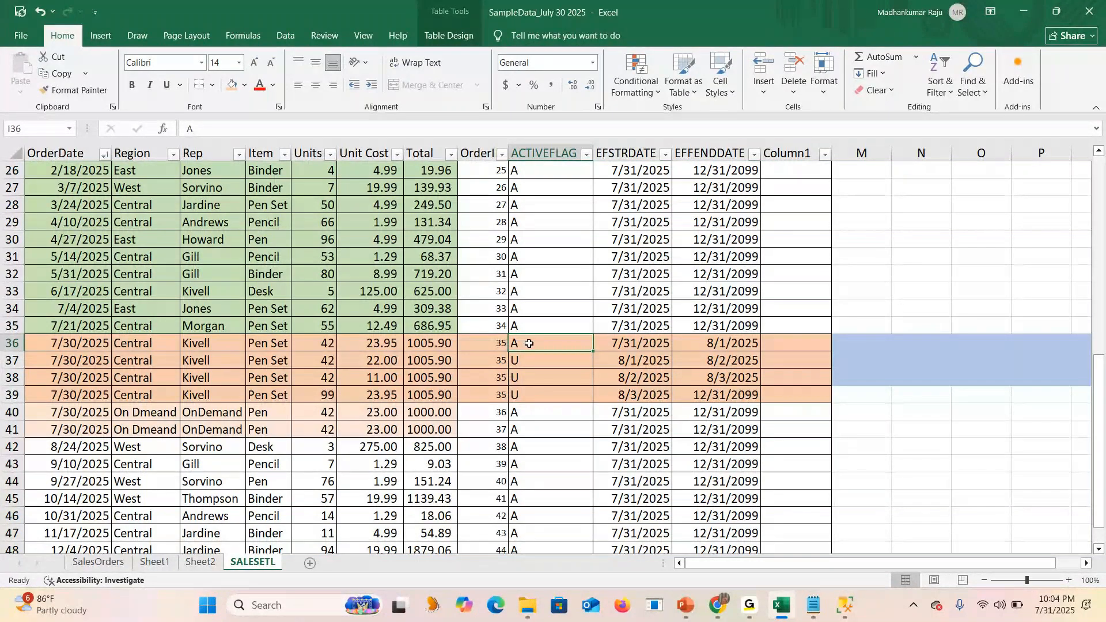
left_click_drag(533, 362, 539, 389)
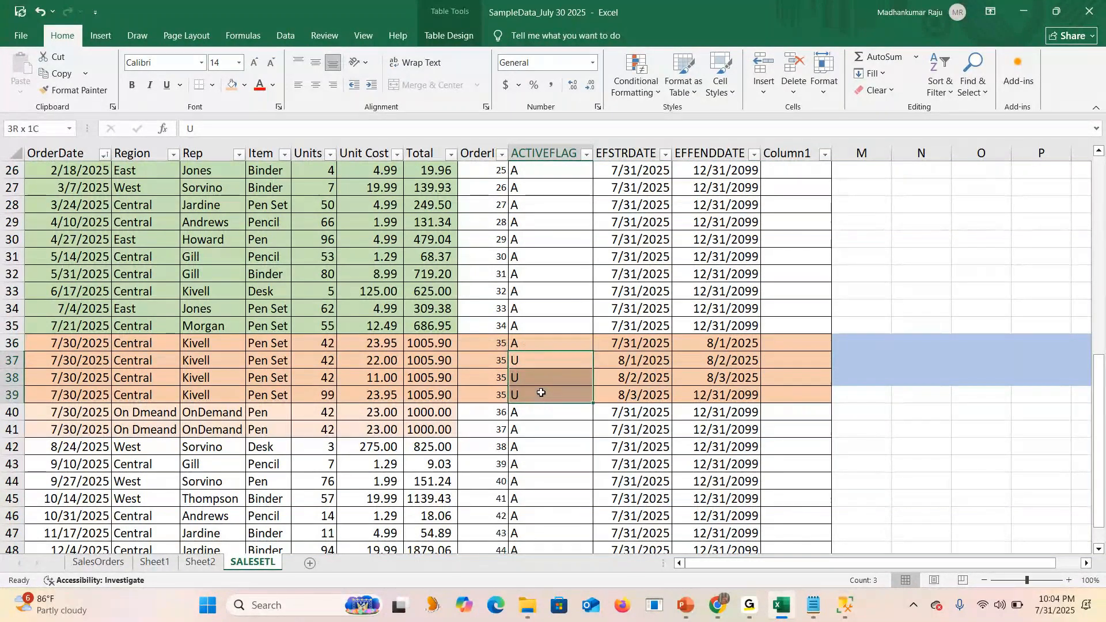
left_click_drag(541, 392, 541, 392)
left_click(752, 399)
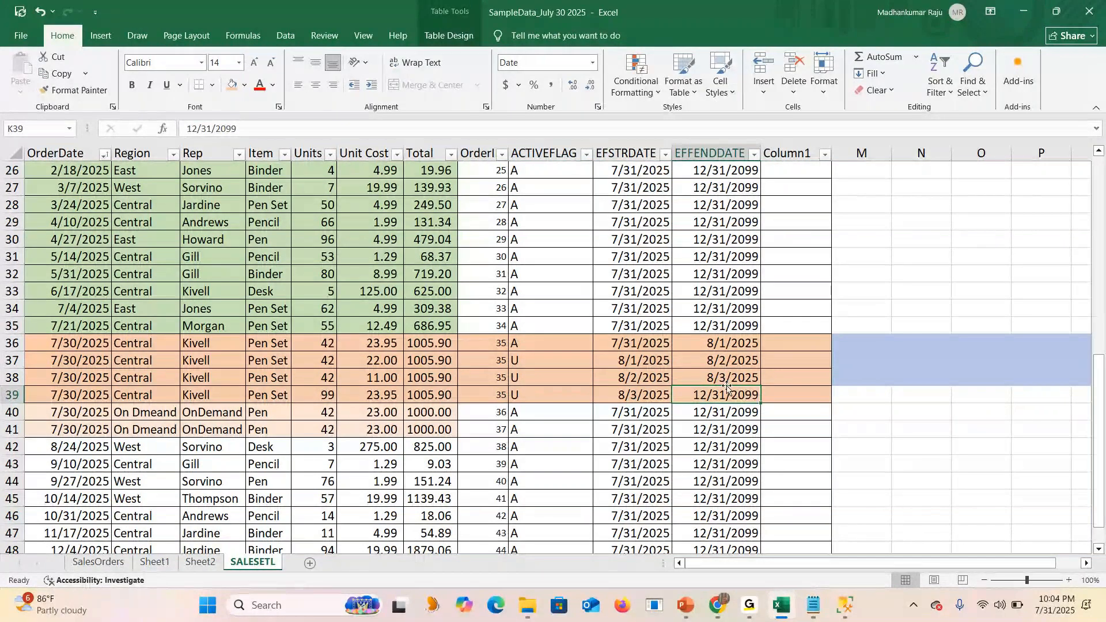
left_click(752, 378)
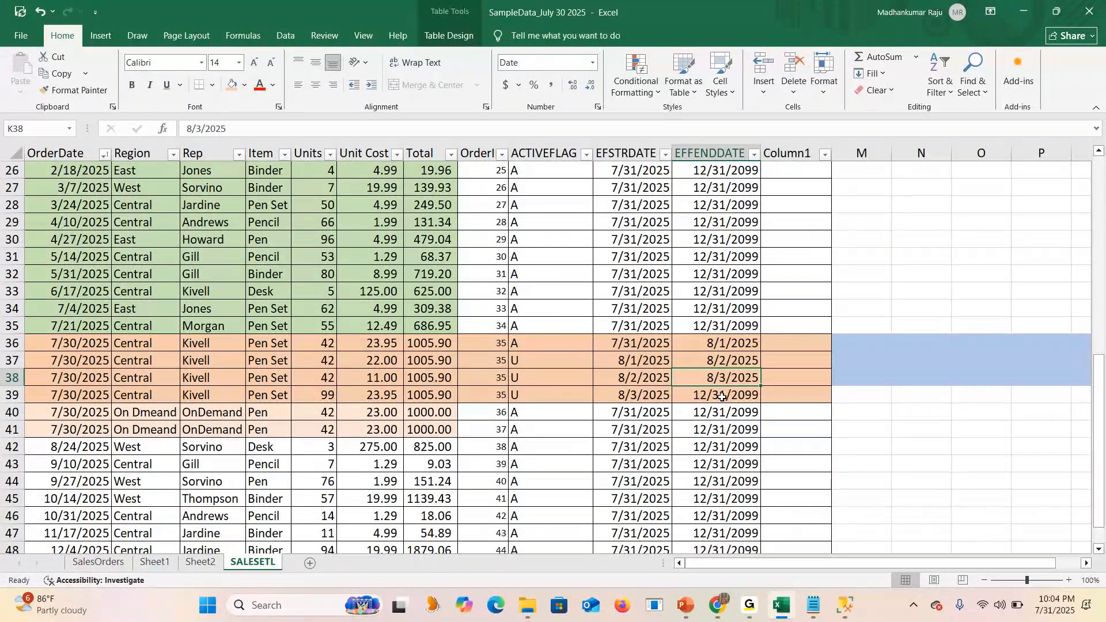
left_click(721, 341)
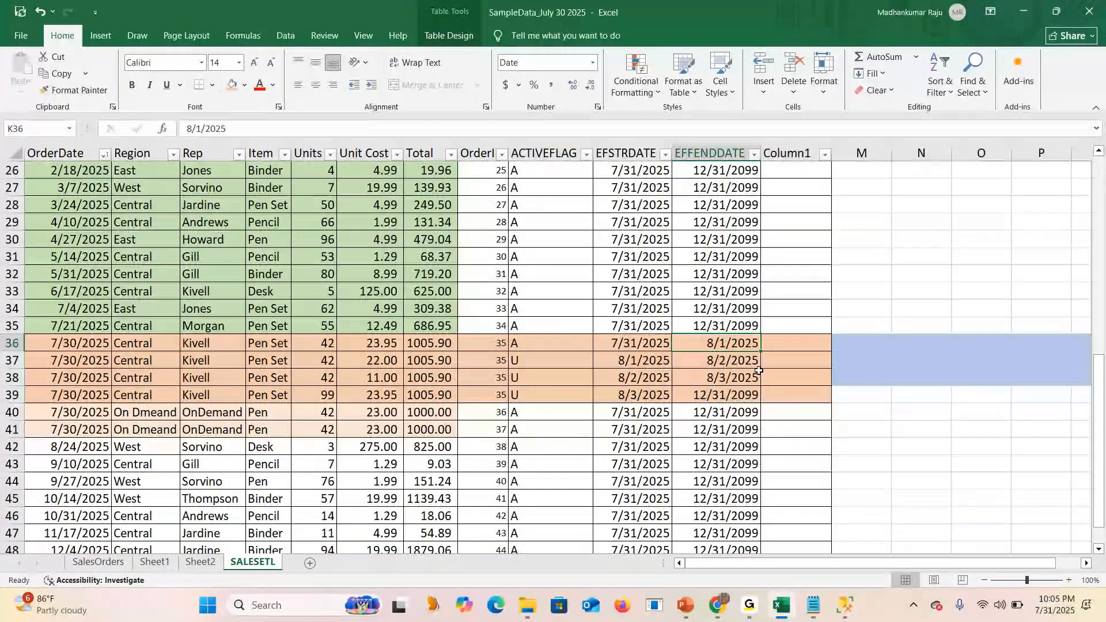
View the SALESETL query in SQL Server Management Studio, then return to Excel and select the OrderID 35 records in rows 36 to 39.
key("alt+Tab")
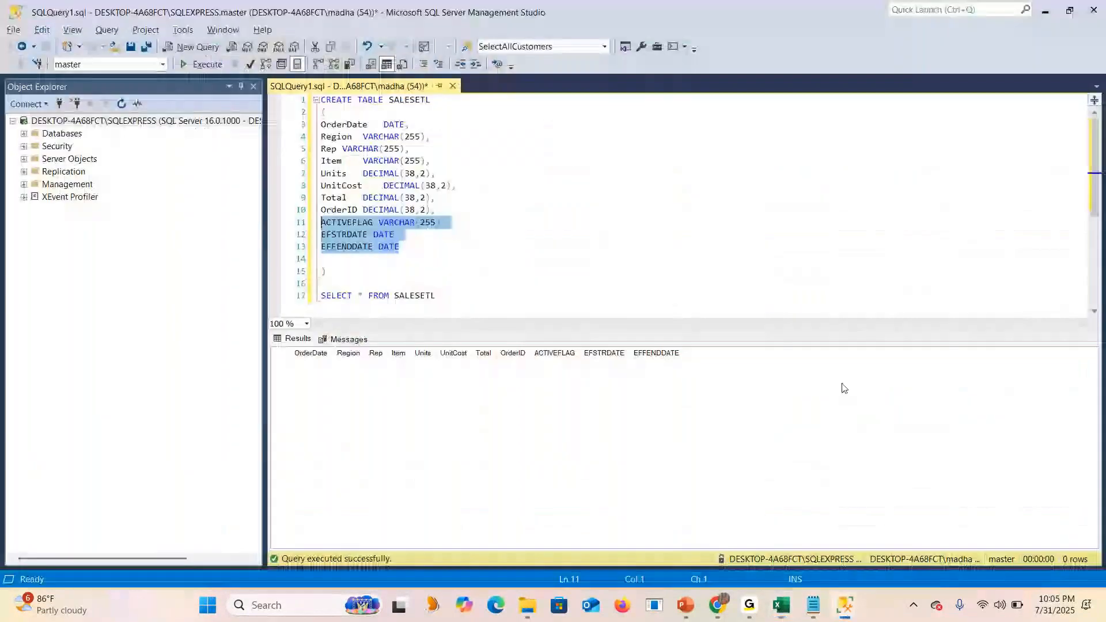
left_click(844, 604)
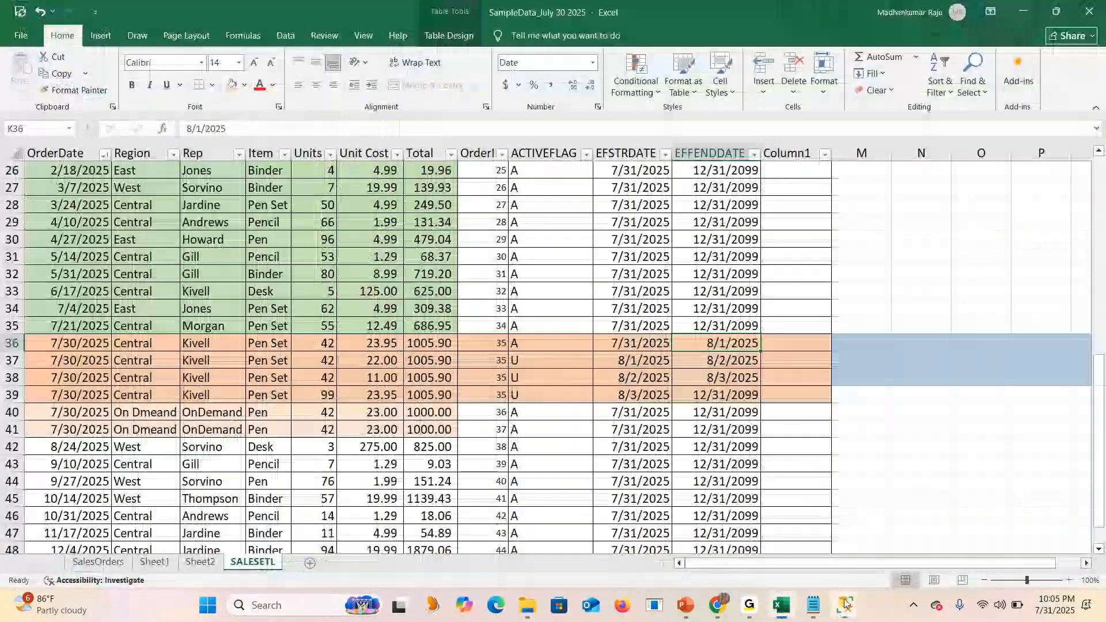
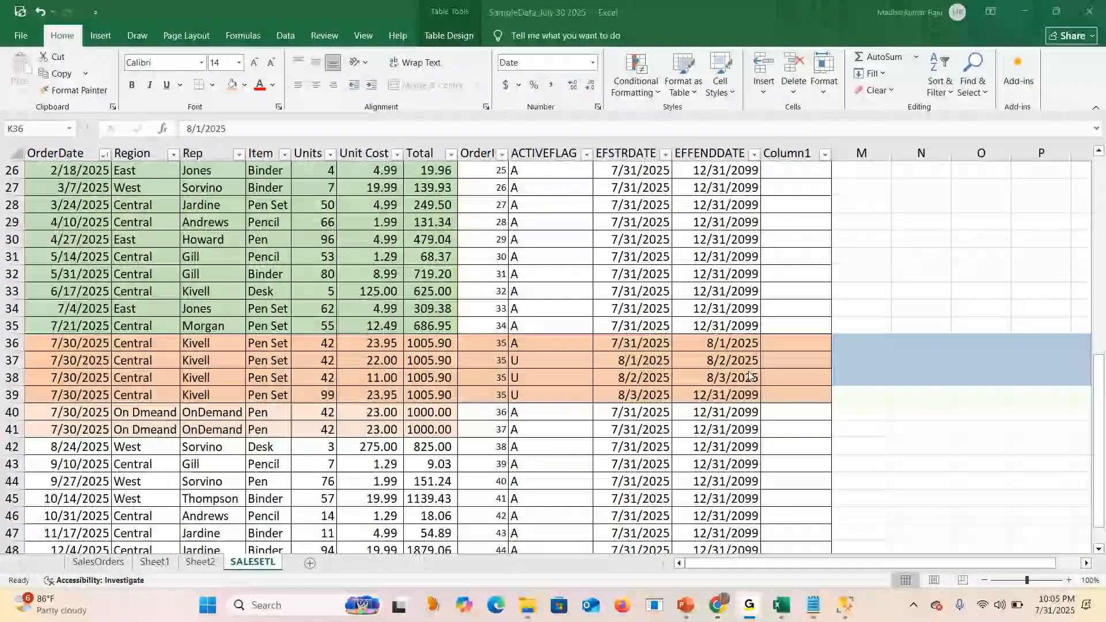
left_click(56, 343)
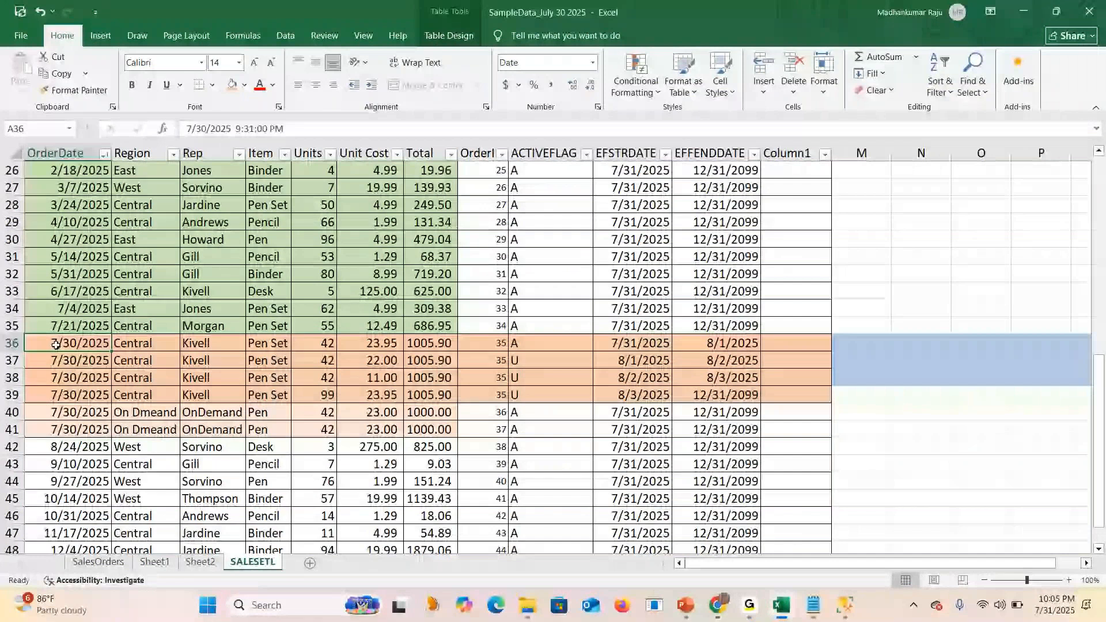
left_click_drag(56, 344, 795, 395)
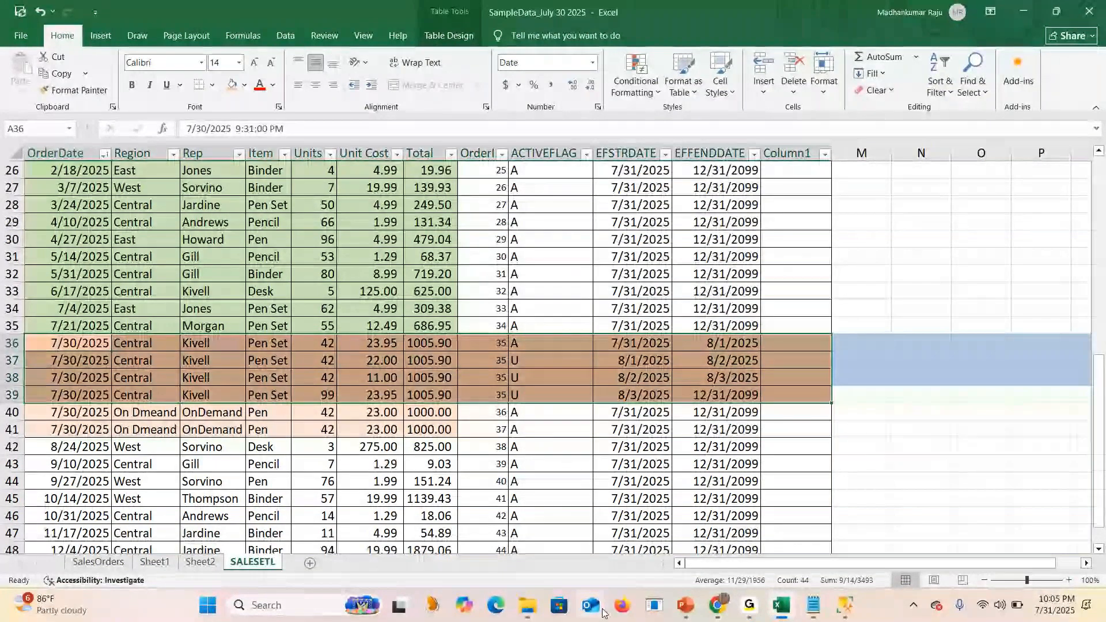
Review the ACTIVEFLAG, EFSTRDATE and EFFENDDATE values of the orange history records in rows 36 to 39.
left_click(429, 360)
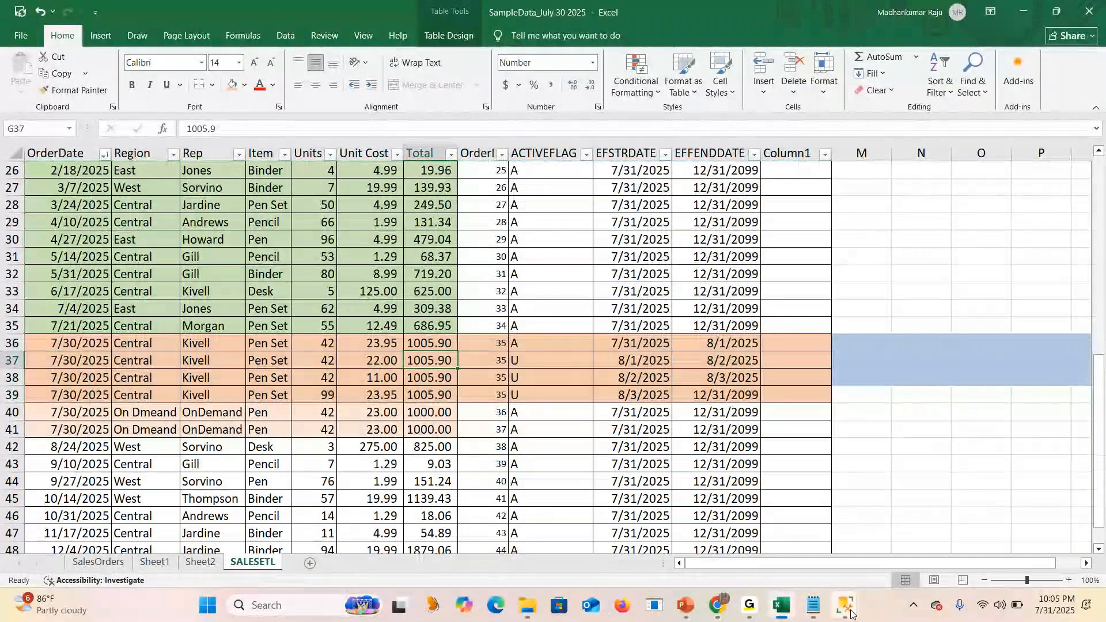
mouse_move(850, 614)
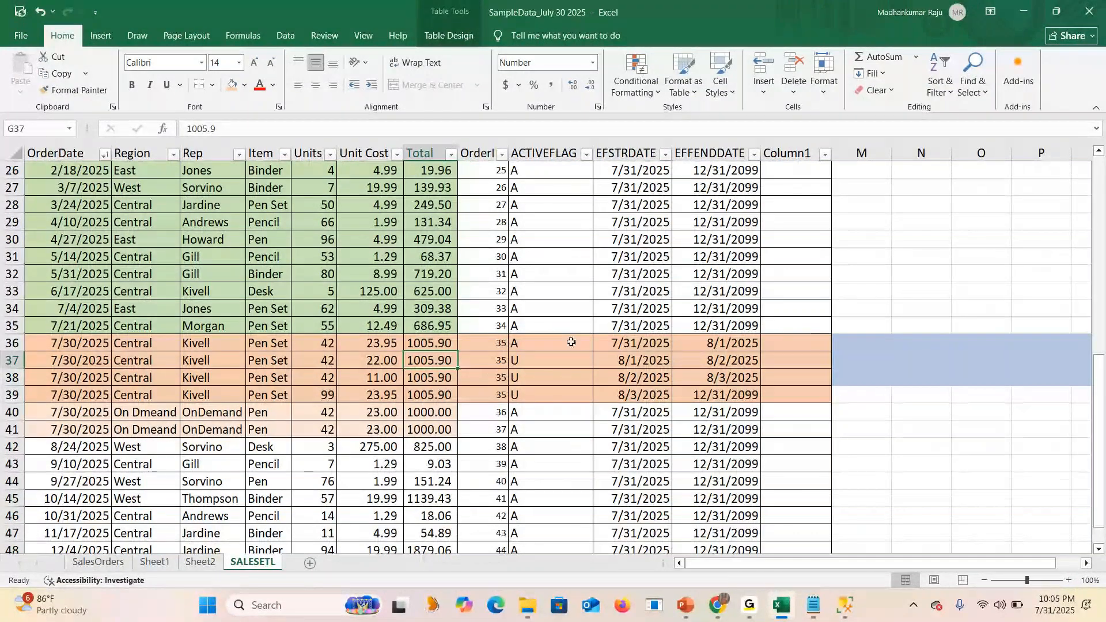
left_click_drag(572, 343, 727, 377)
mouse_move(810, 589)
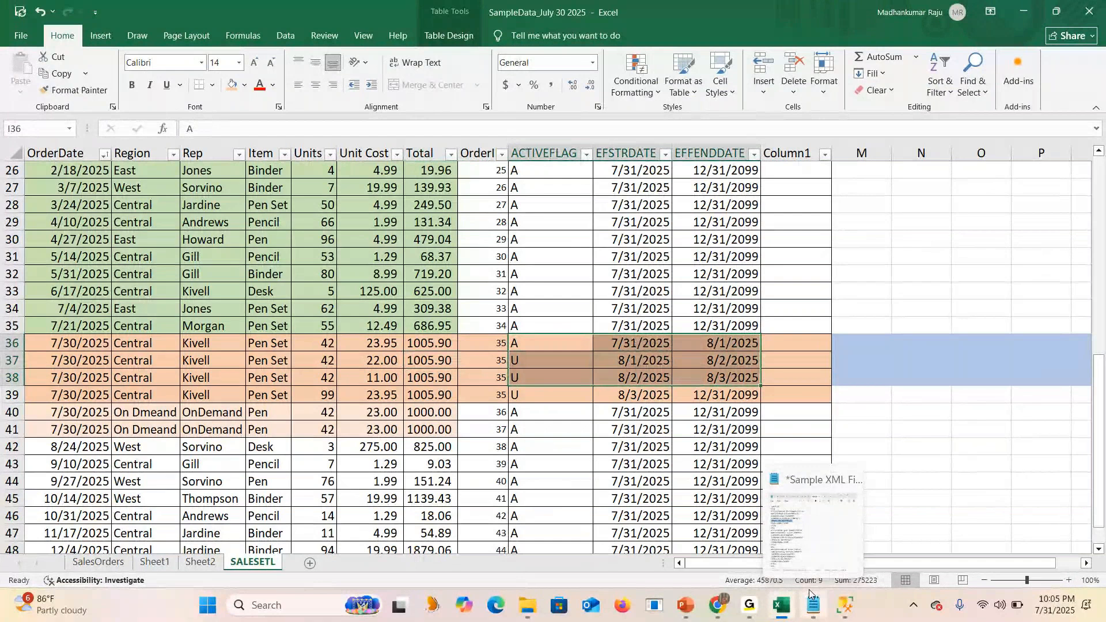
left_click(490, 395)
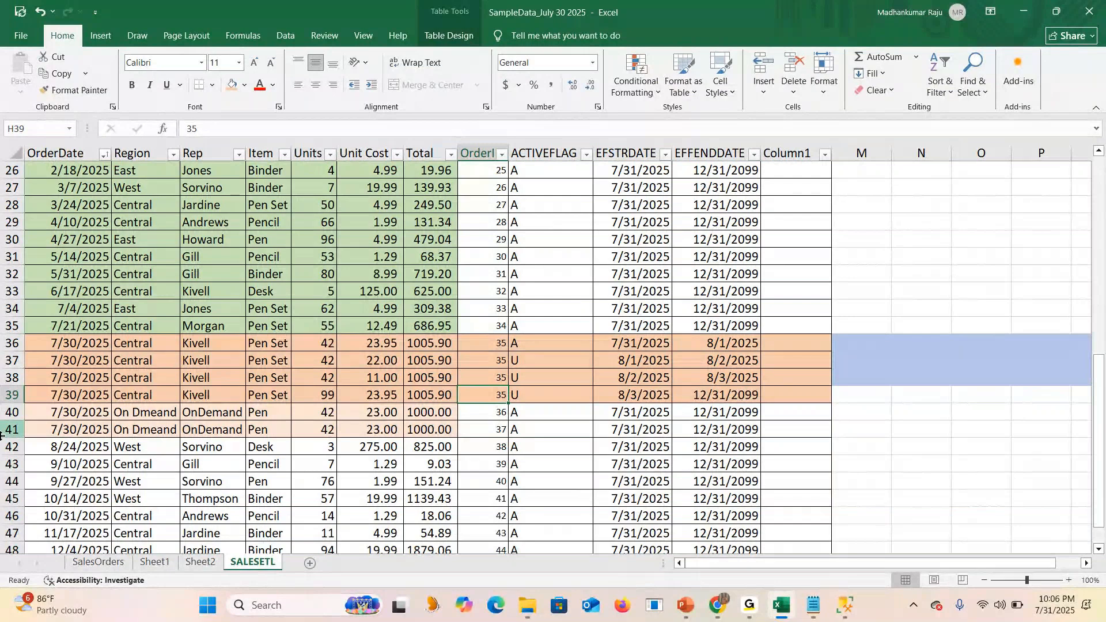
Delete row 31, the 5/14/2025 Pencil order, from the SalesOrders worksheet.
left_click(98, 561)
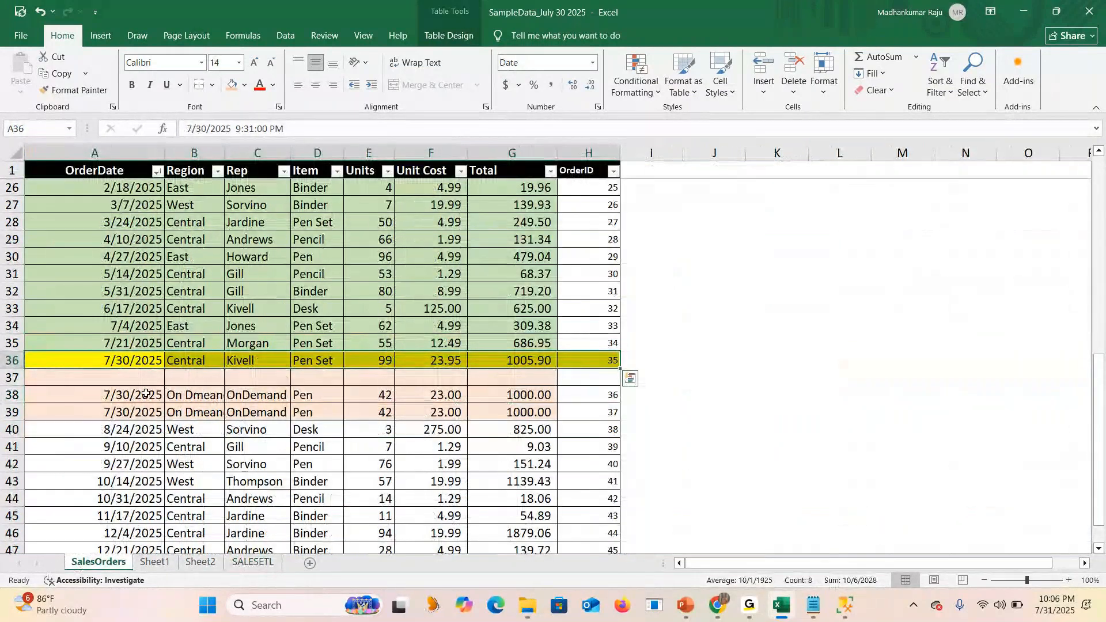
scroll(243, 429, "down", 1)
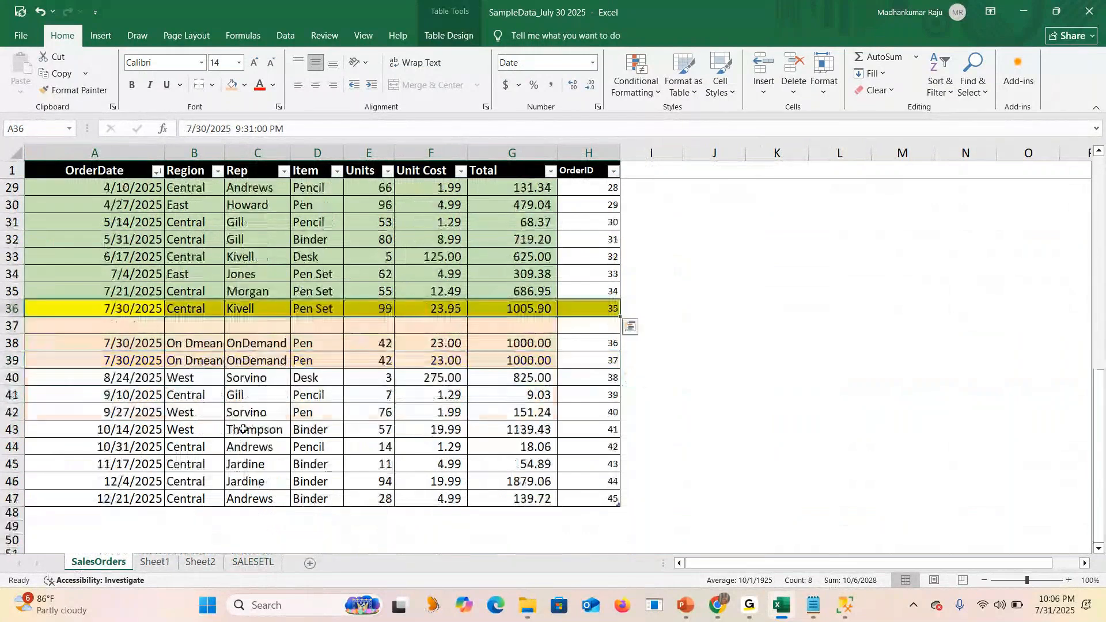
scroll(172, 306, "up", 1)
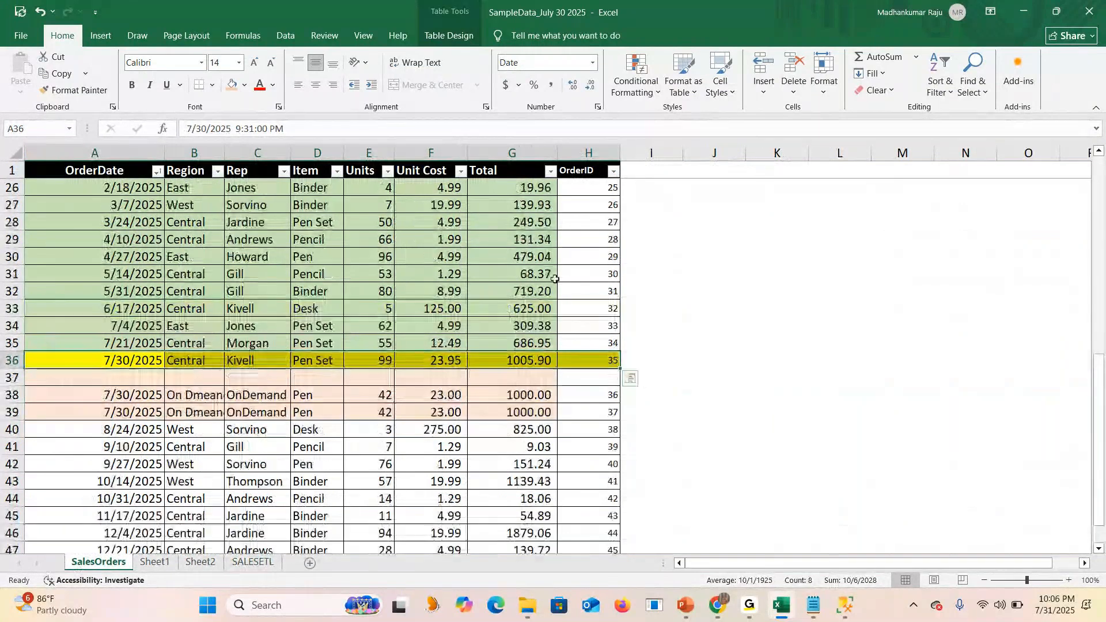
left_click(4, 274)
right_click(4, 274)
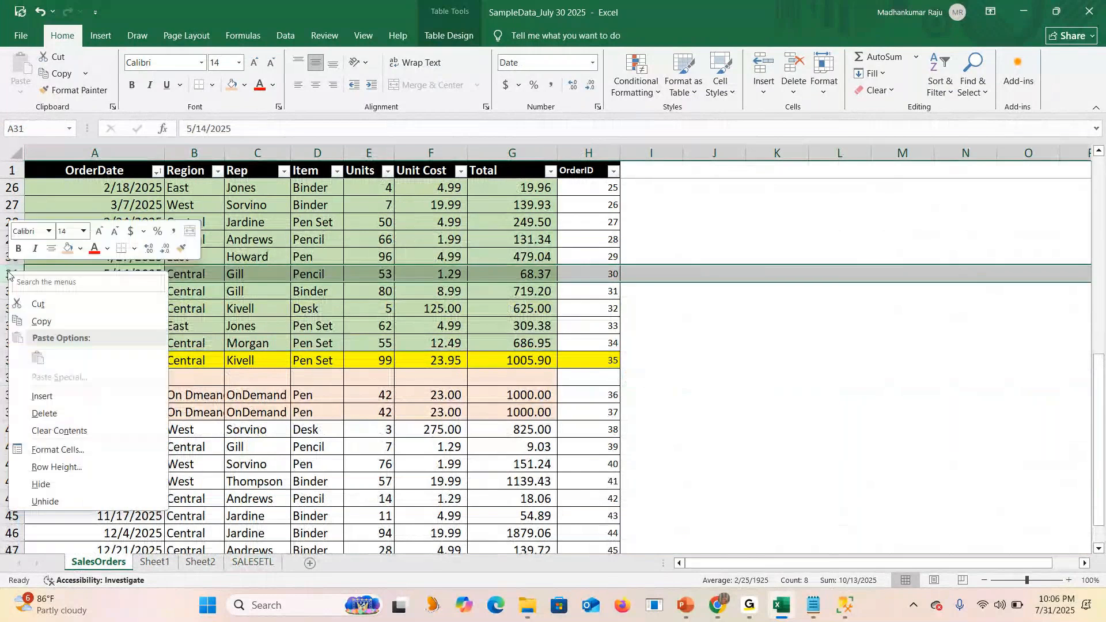
left_click(68, 414)
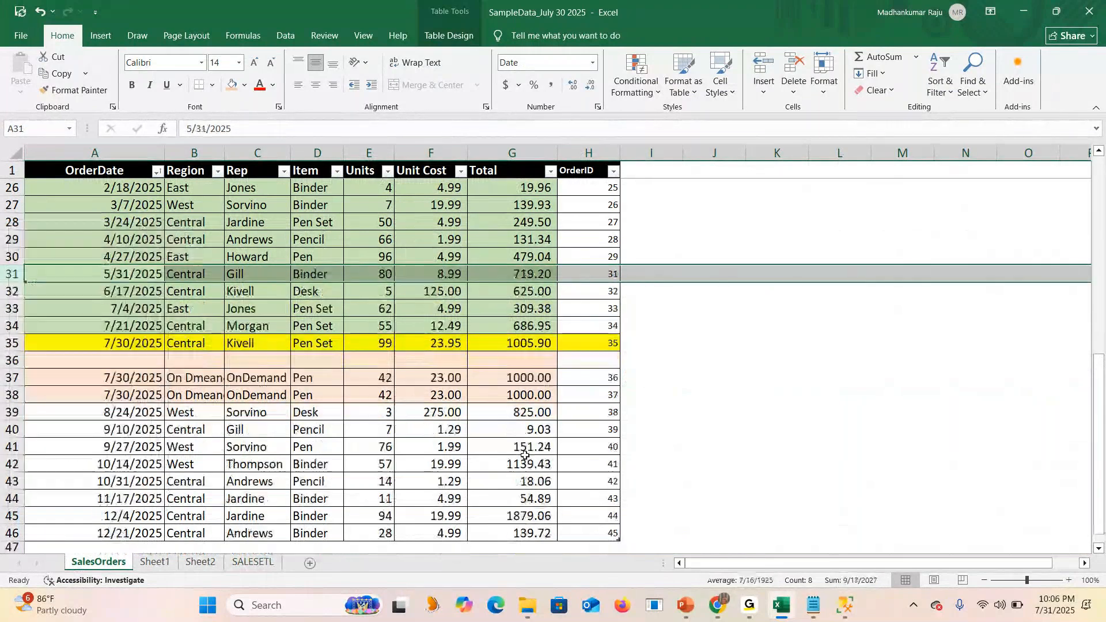
Check the SALESETL worksheet against its table definition in SQL Server Management Studio, then examine the flags and effective dates of all Excel records.
left_click(257, 563)
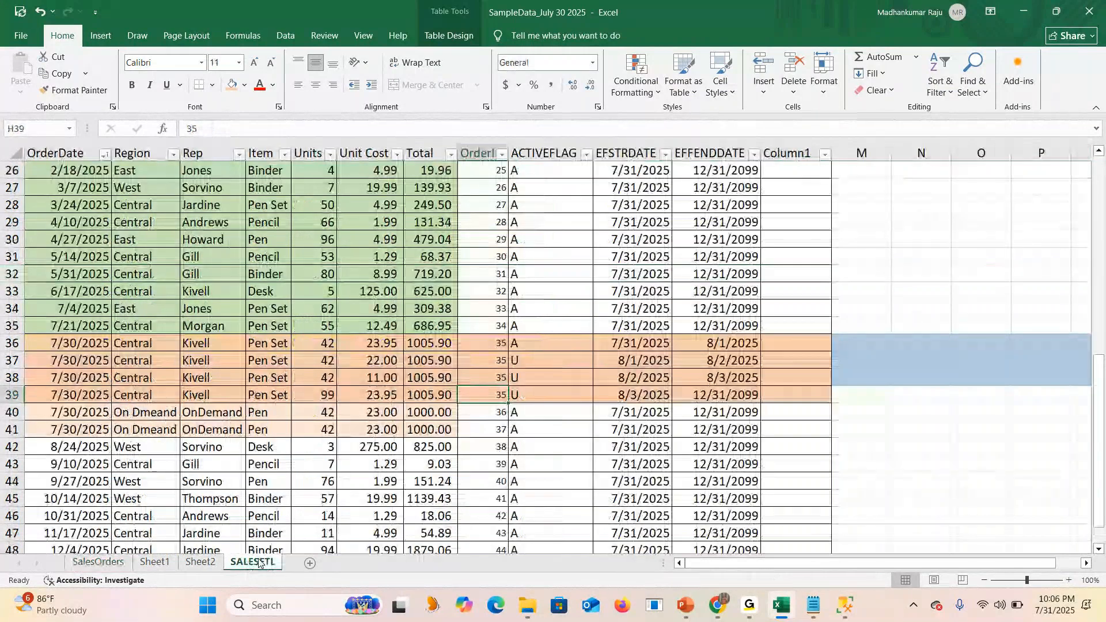
scroll(414, 355, "up", 2)
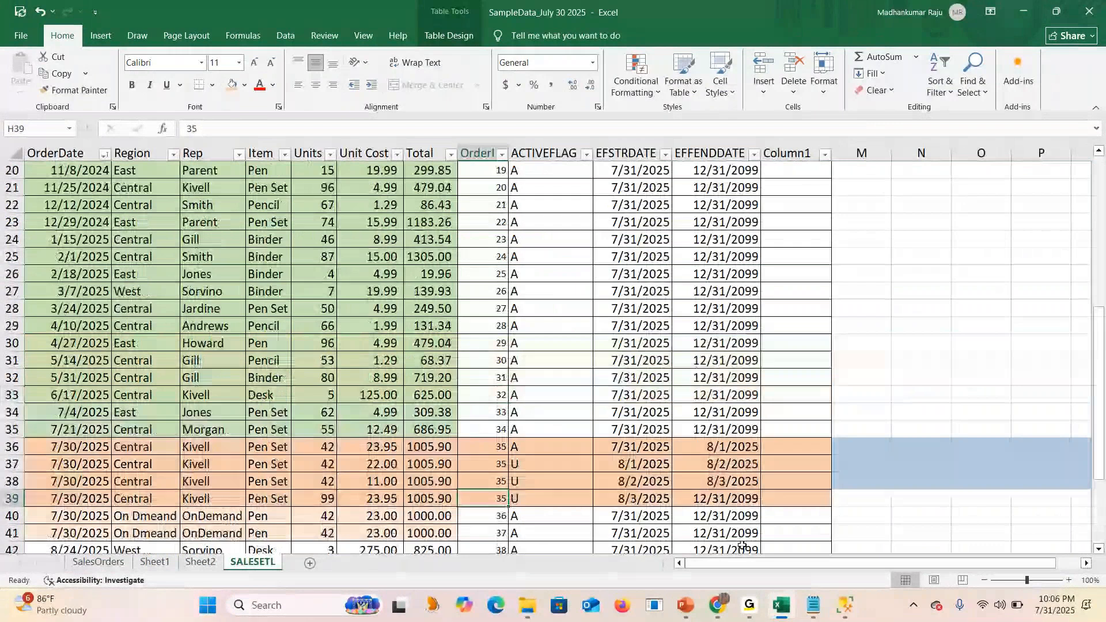
mouse_move(845, 604)
left_click(851, 532)
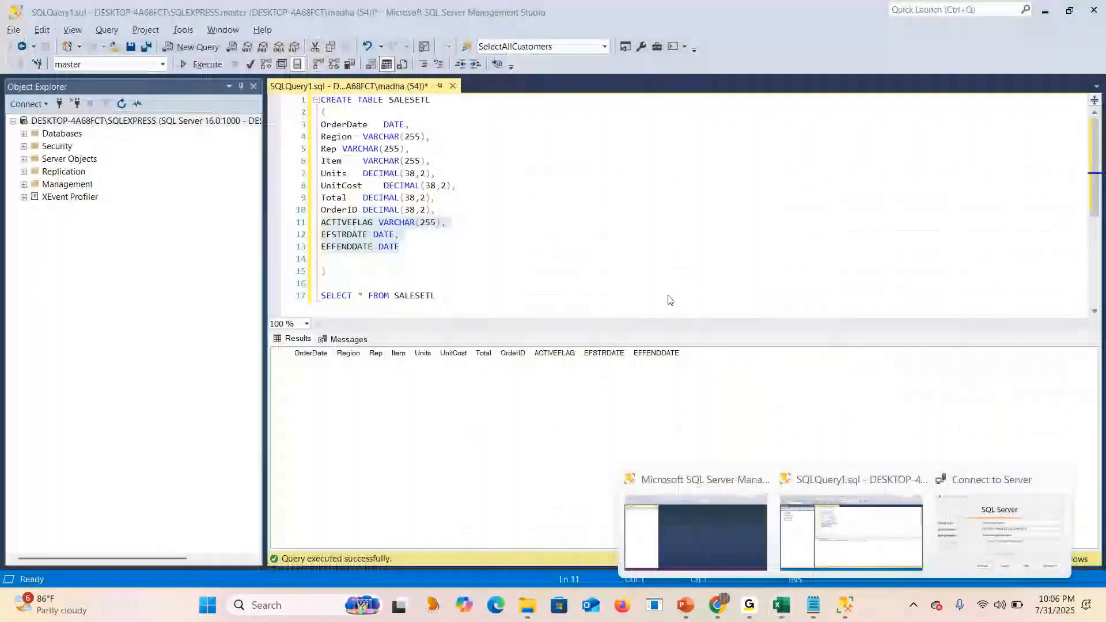
scroll(655, 276, "up", 4)
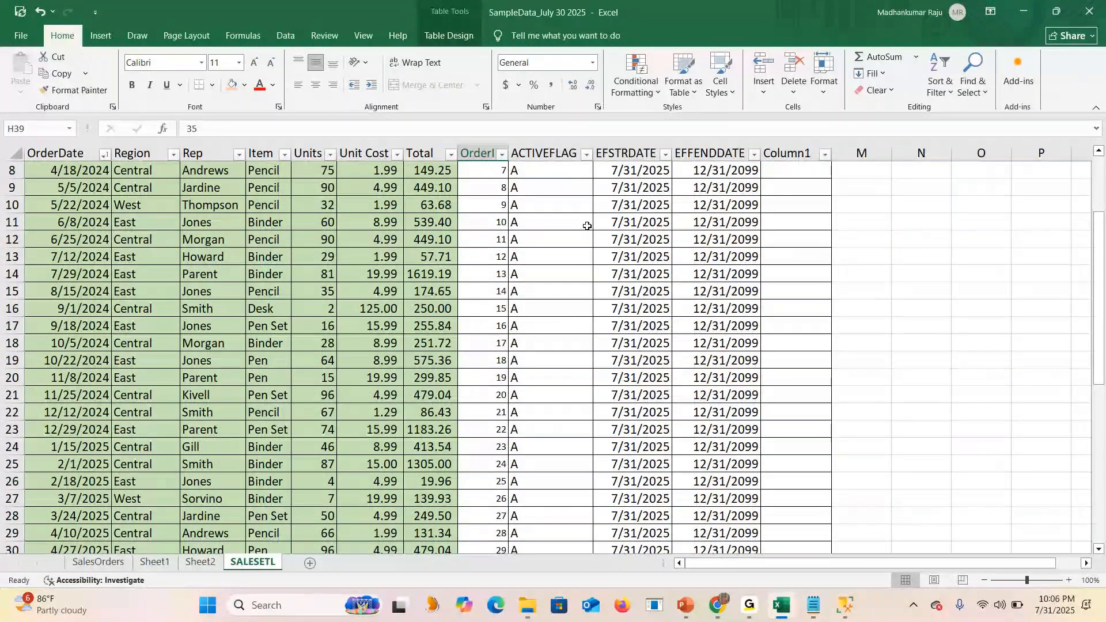
scroll(598, 227, "up", 1)
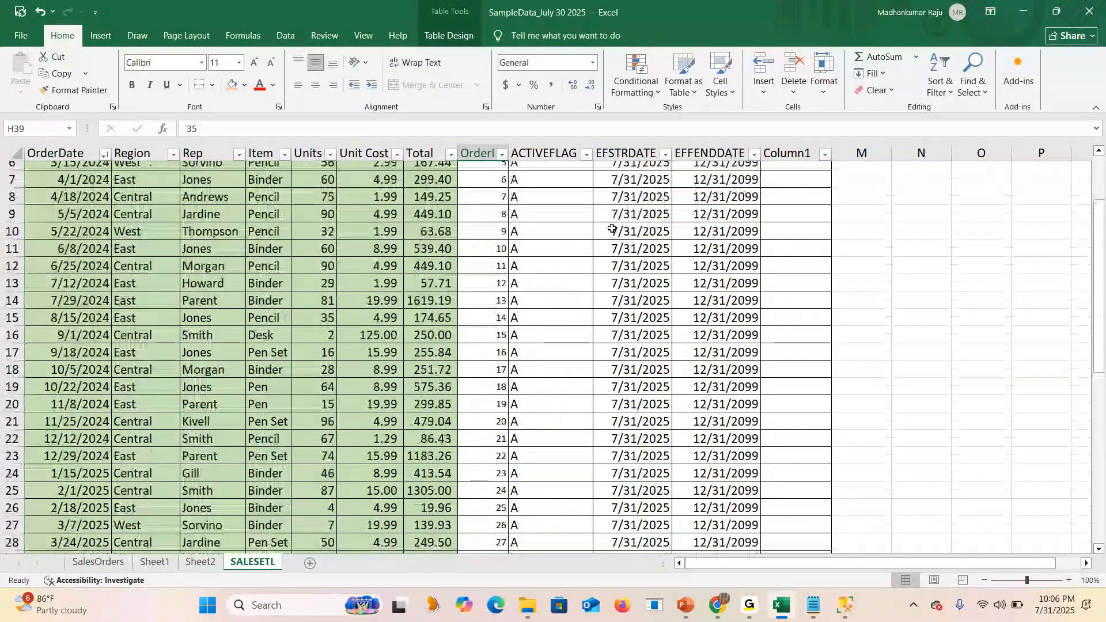
scroll(611, 230, "up", 2)
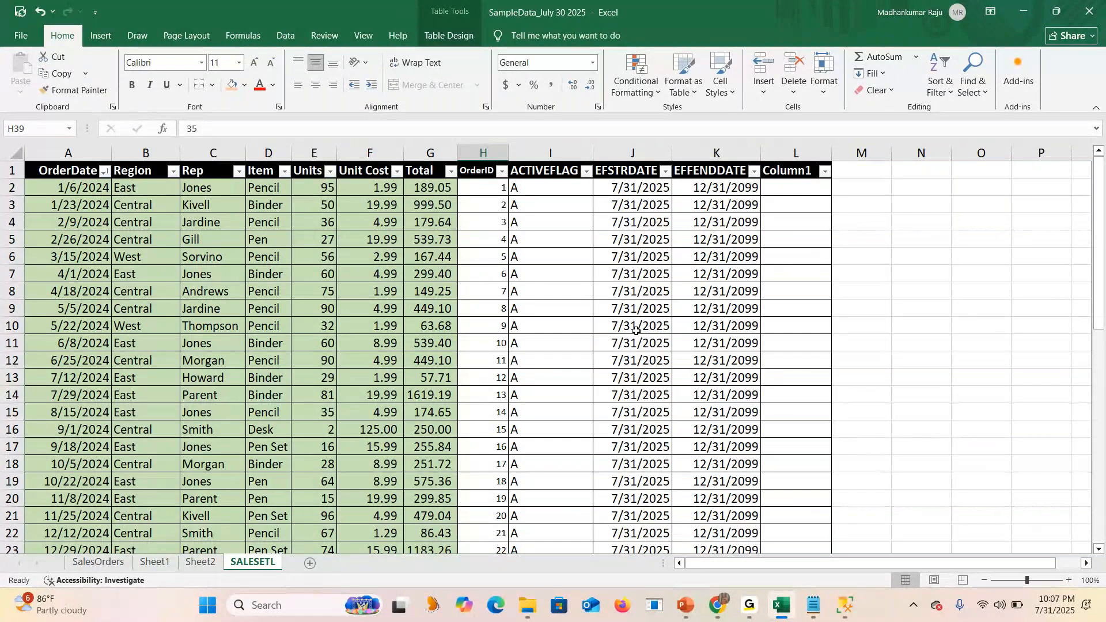
scroll(636, 330, "down", 6)
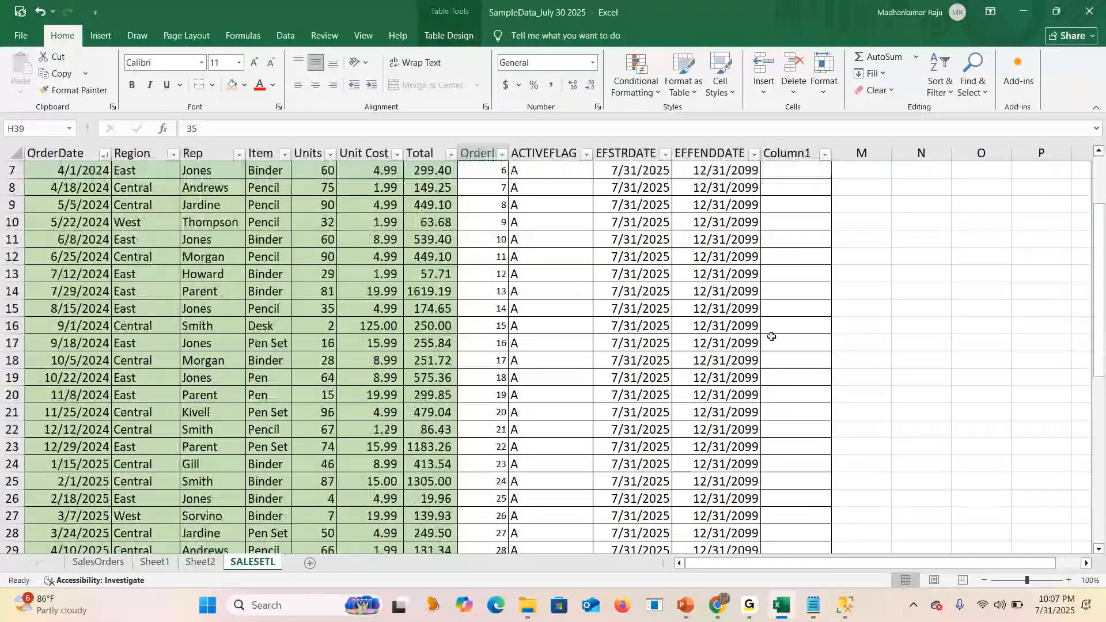
scroll(771, 336, "down", 1)
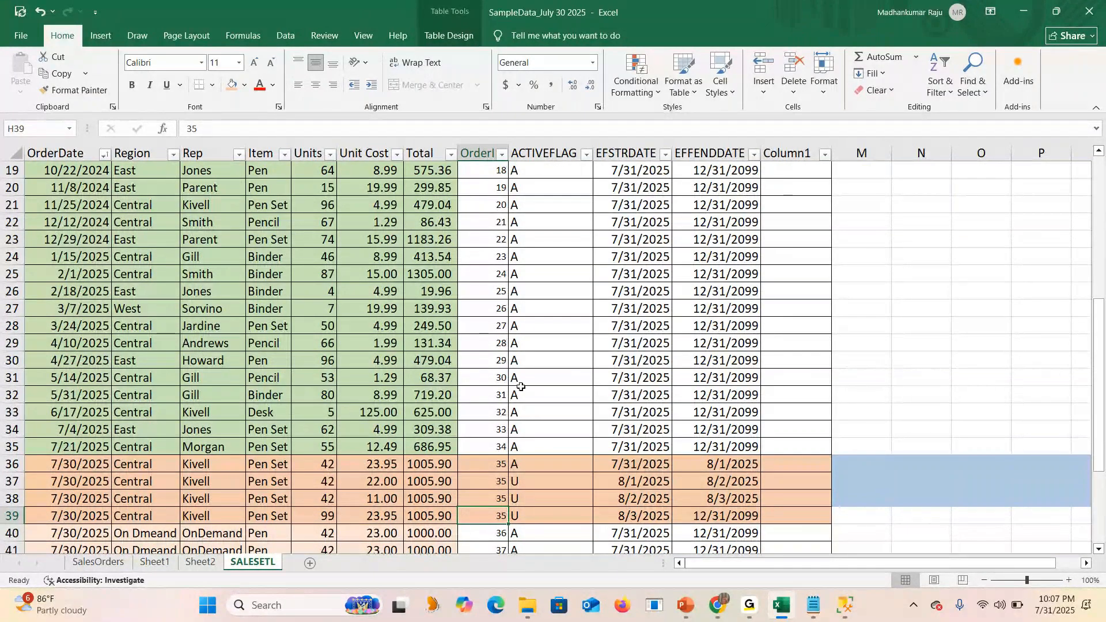
Insert a blank table row below the 5/14/2025 Pencil record in SALESETL row 31 and paste a copy of that record into row 32.
left_click(502, 379)
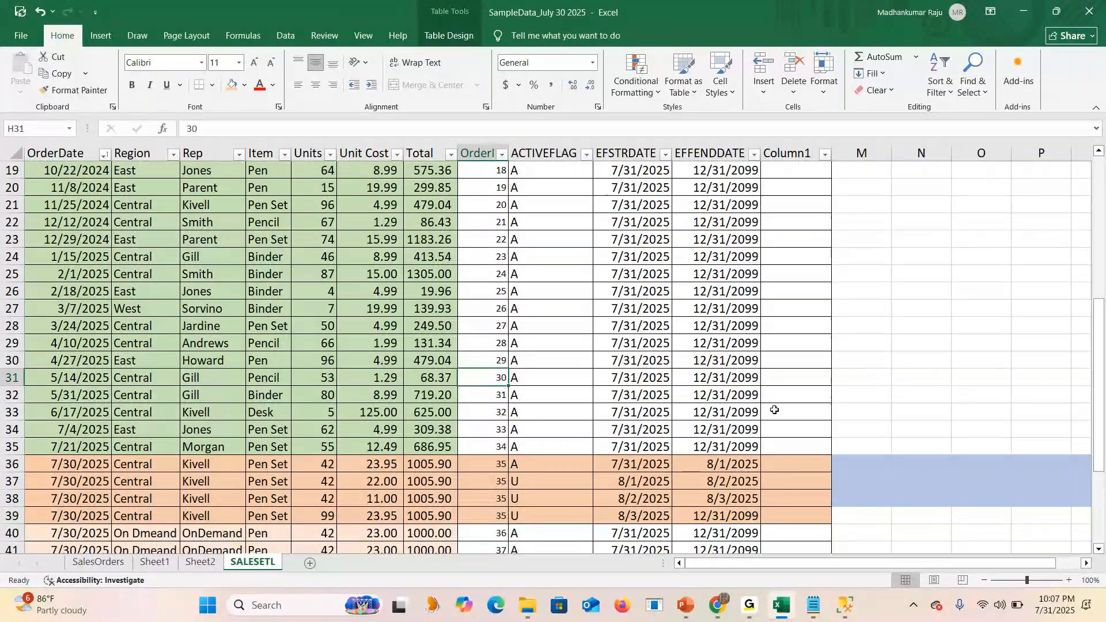
left_click(366, 394)
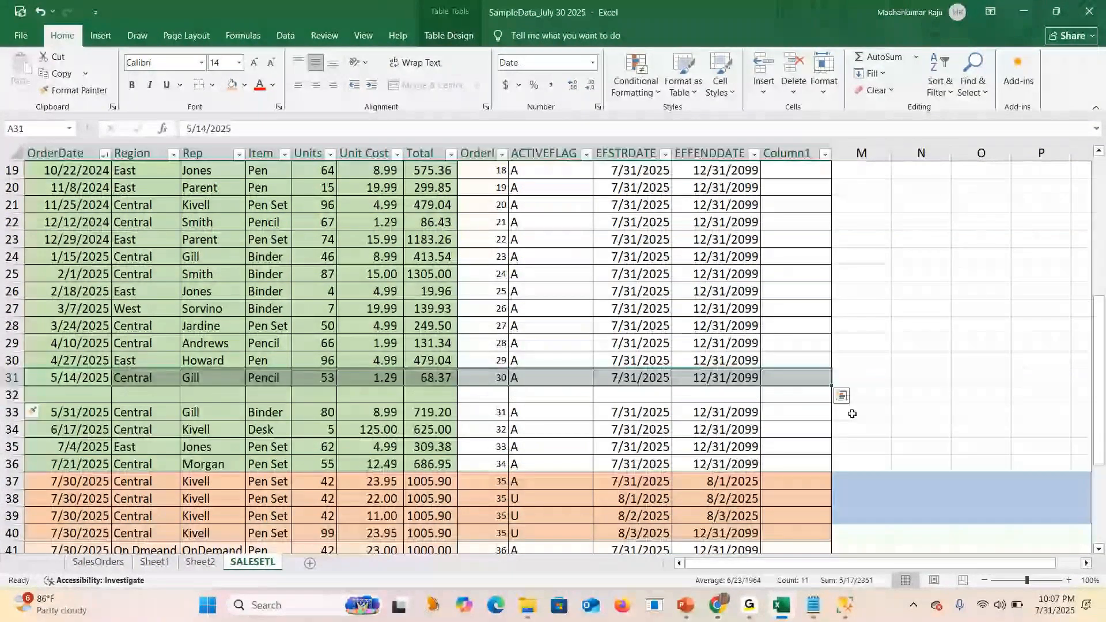
key("ctrl+c")
key("Down")
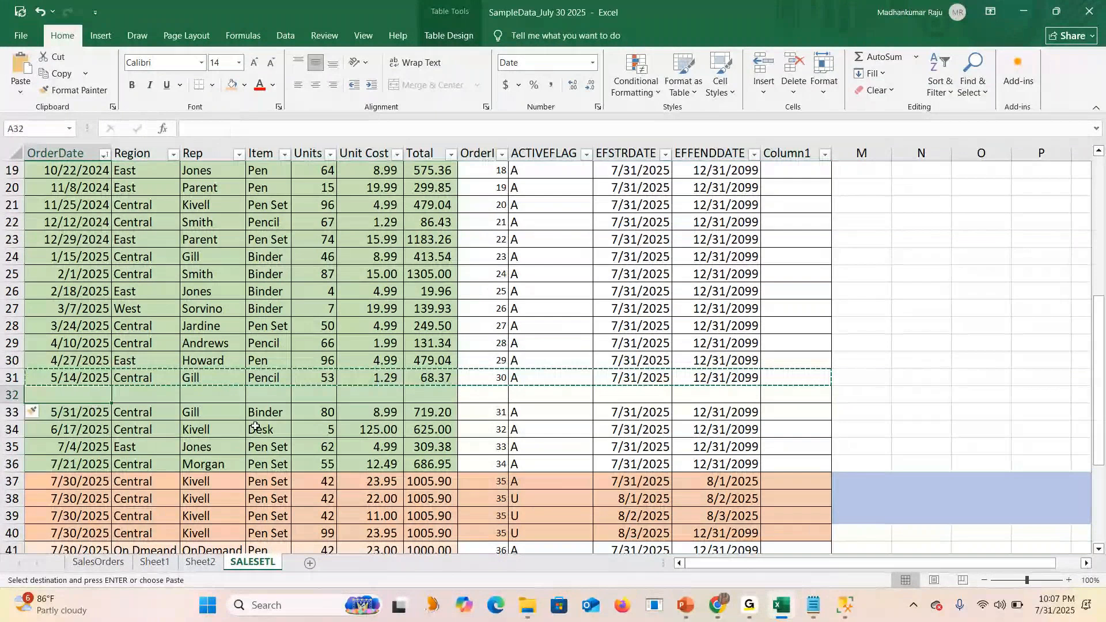
key("Return")
Set the copied record in row 32 to ACTIVEFLAG D and EFSTRDATE 8/1/2025.
left_click(521, 396)
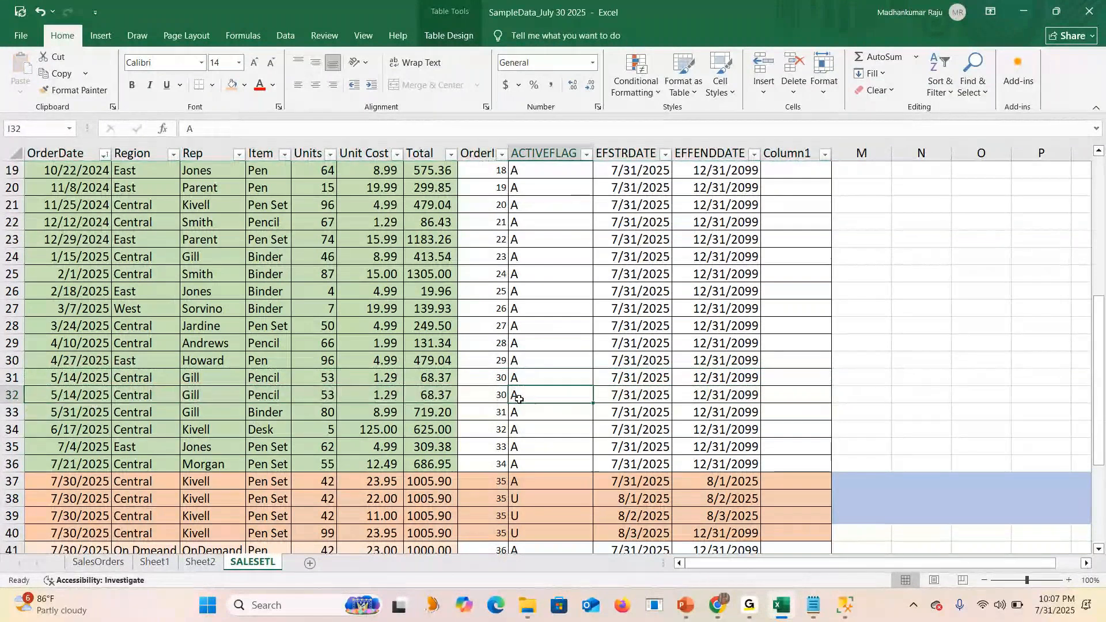
type("D")
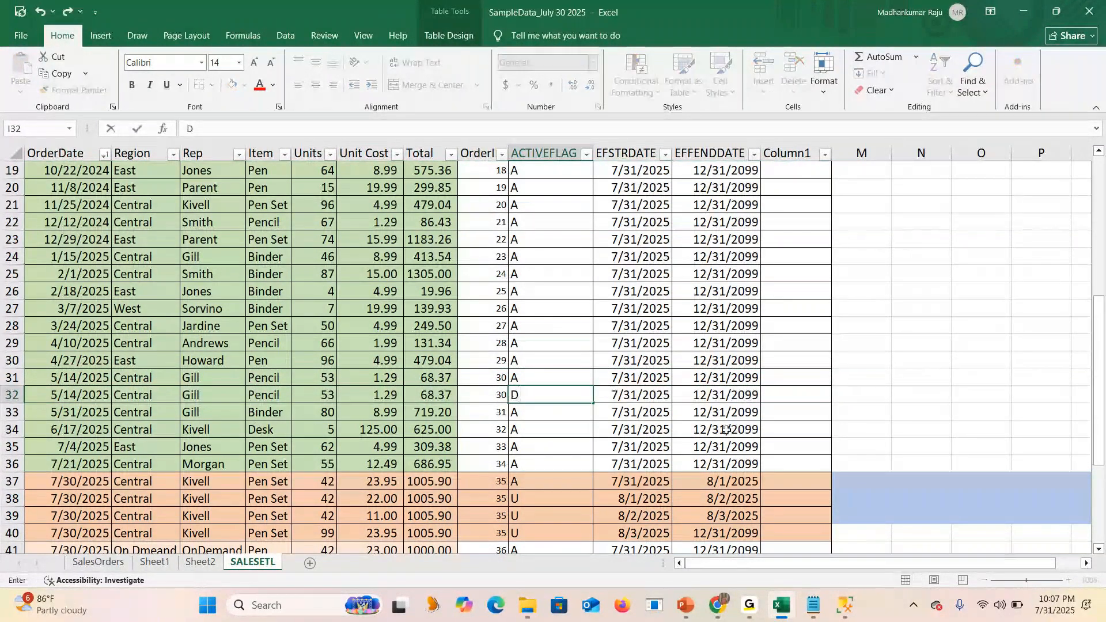
left_click(704, 396)
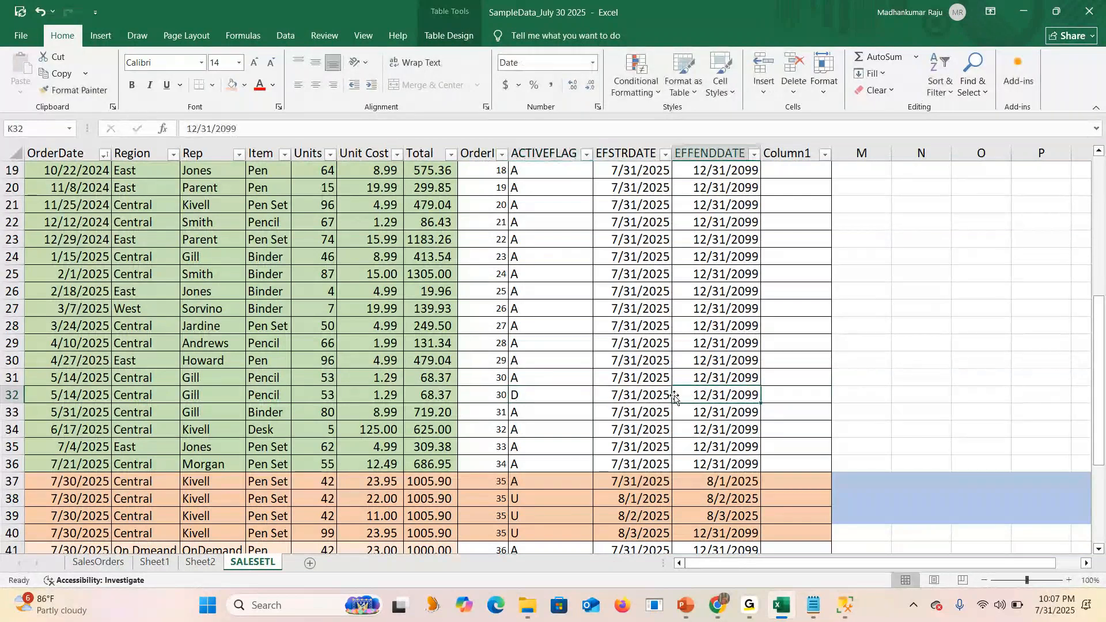
double_click(620, 395)
key("BackSpace")
type("8")
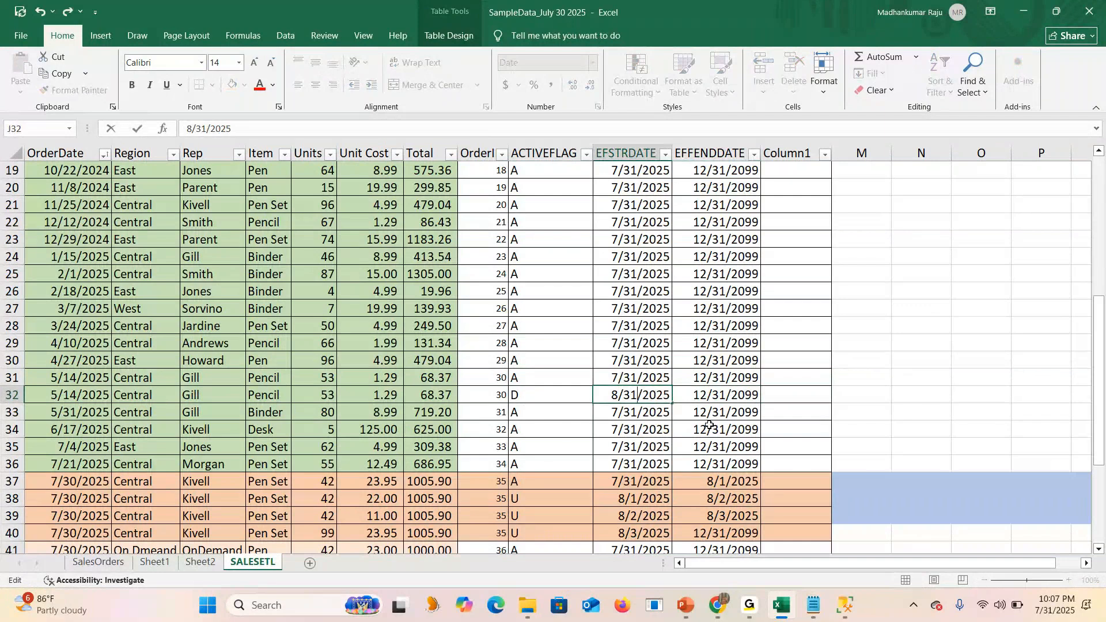
key("BackSpace")
key("BackSpace")
type("1")
Set the EFFENDDATE of the original Pencil record in row 31 to 8/1/2025.
left_click(716, 378)
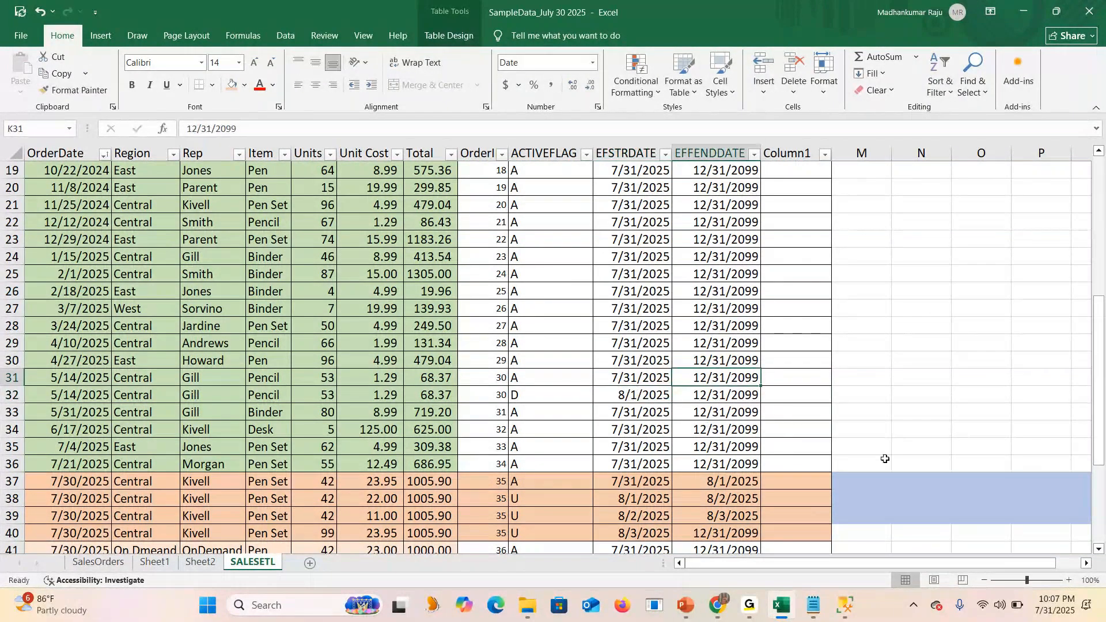
type("8/")
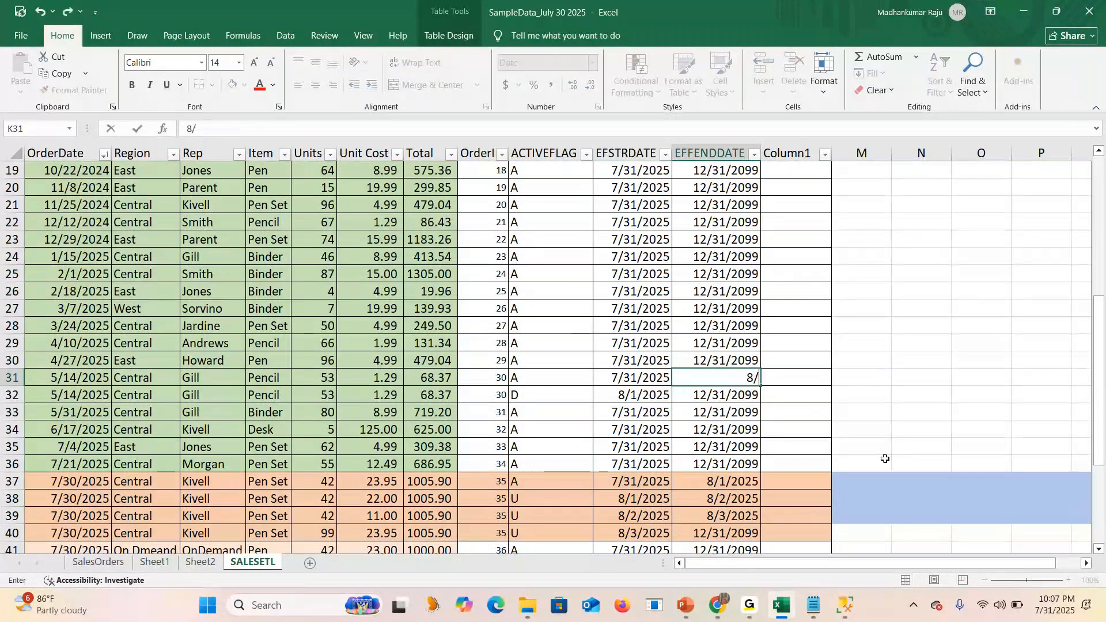
type("1/2025")
key("Return")
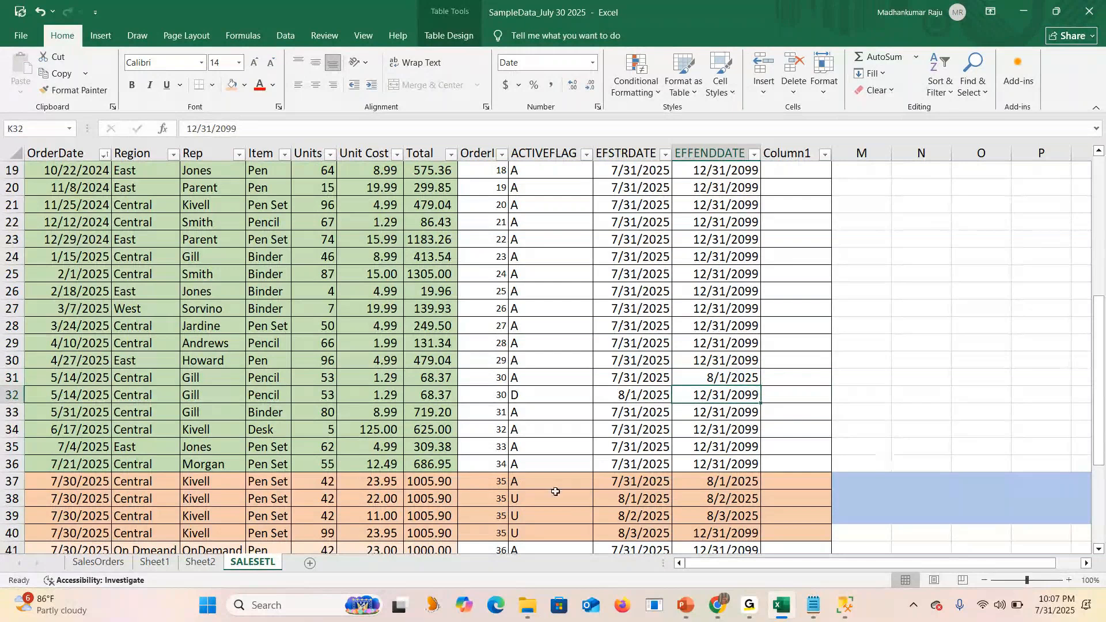
Compare the ACTIVEFLAG and effective dates of the original and deleted-flag Pencil records in rows 31 and 32.
left_click_drag(781, 395, 2, 378)
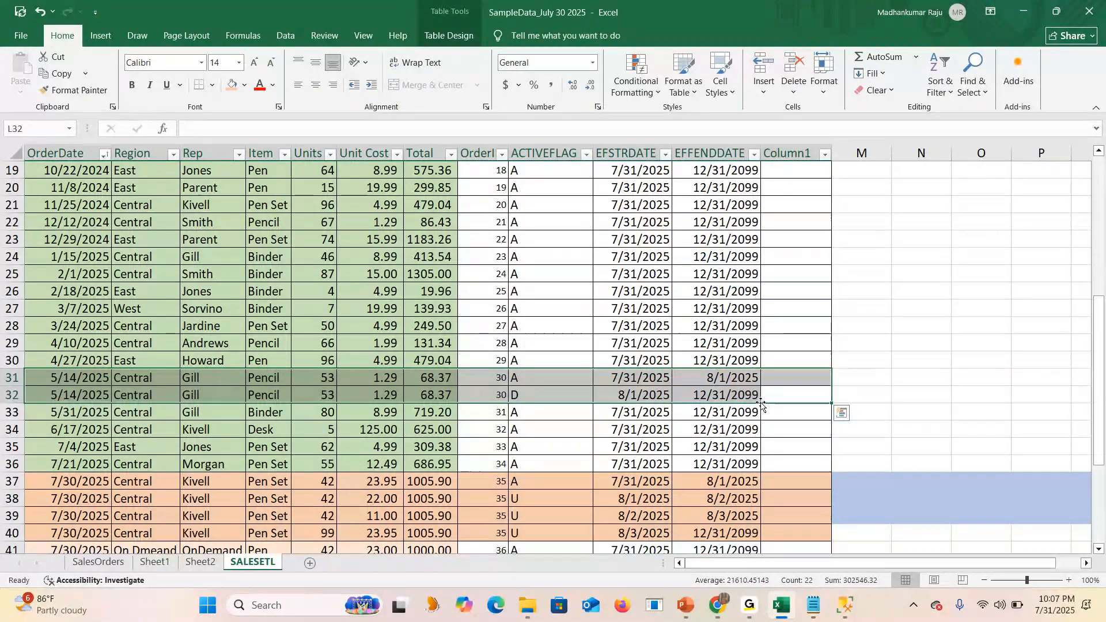
left_click(561, 392)
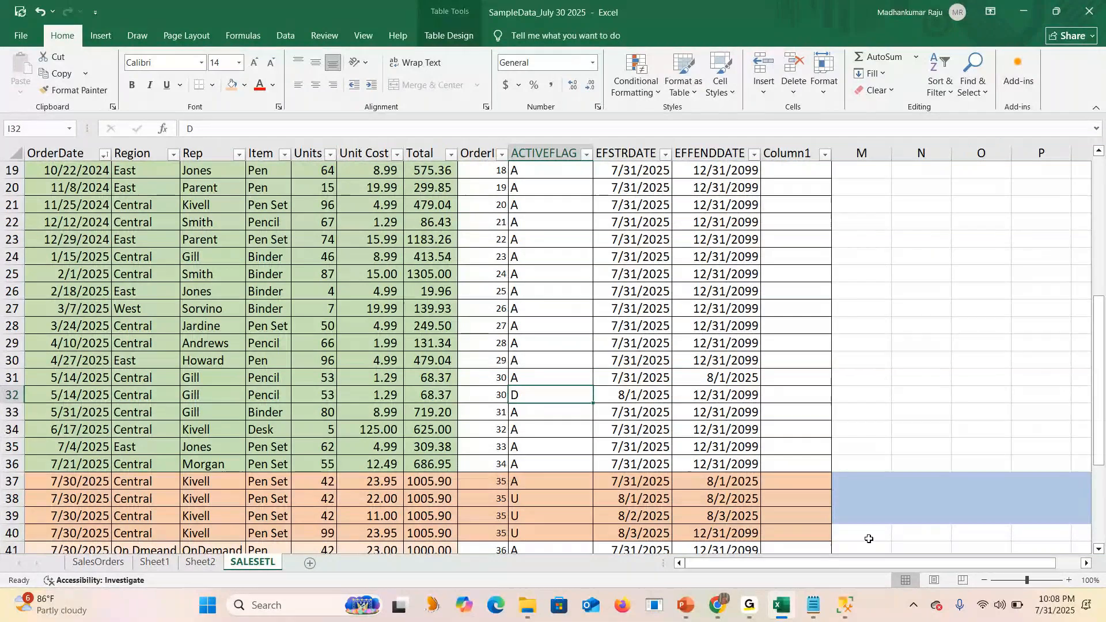
mouse_move(845, 605)
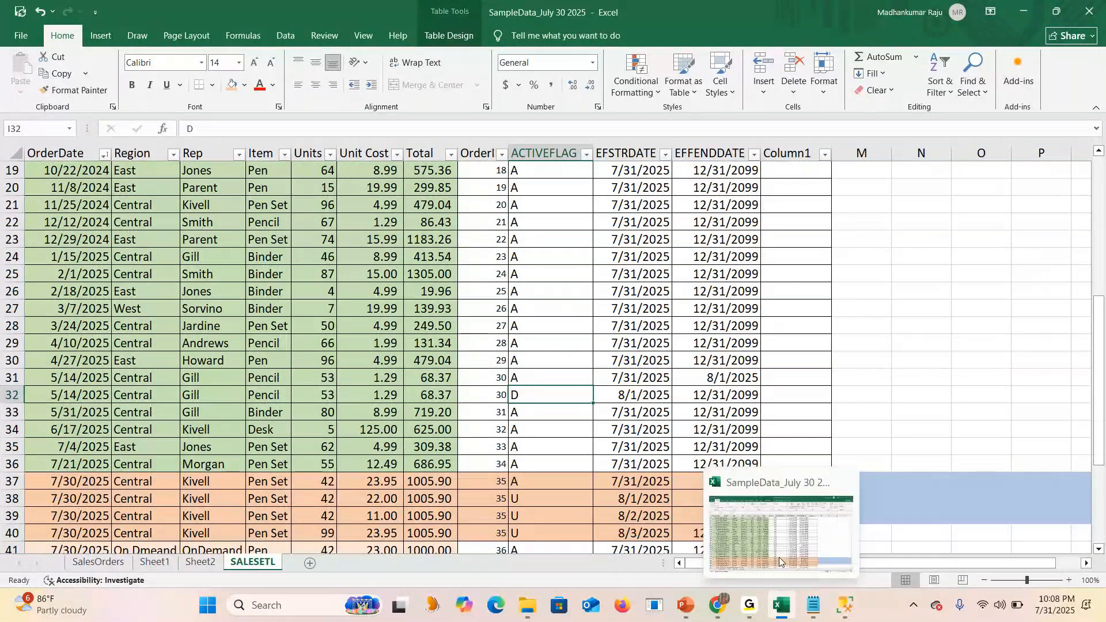
left_click(861, 291)
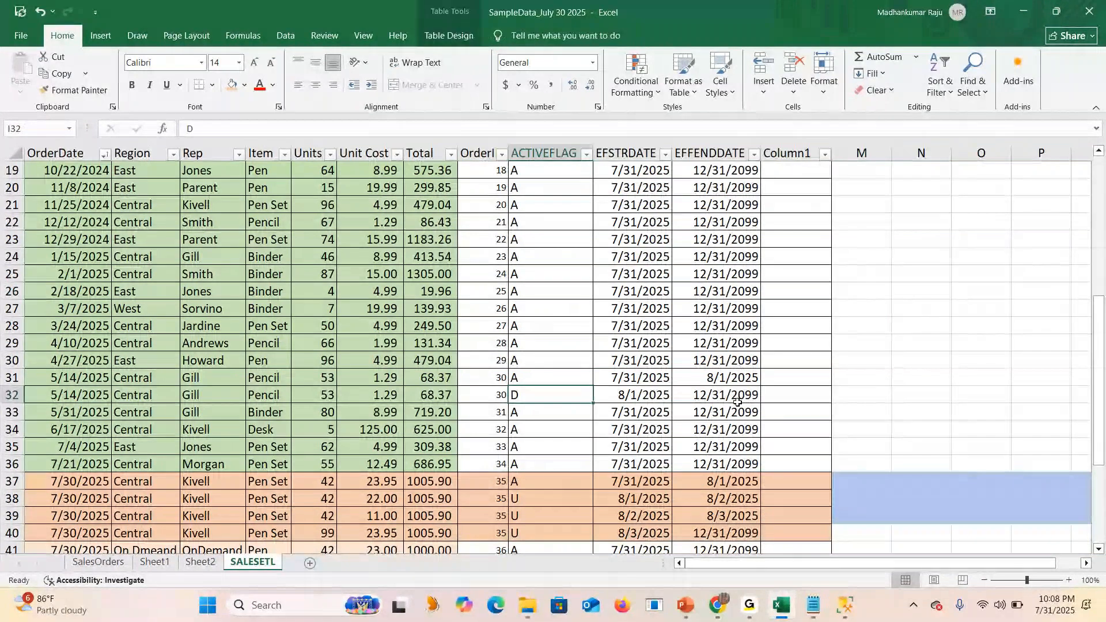
left_click_drag(795, 395, 26, 390)
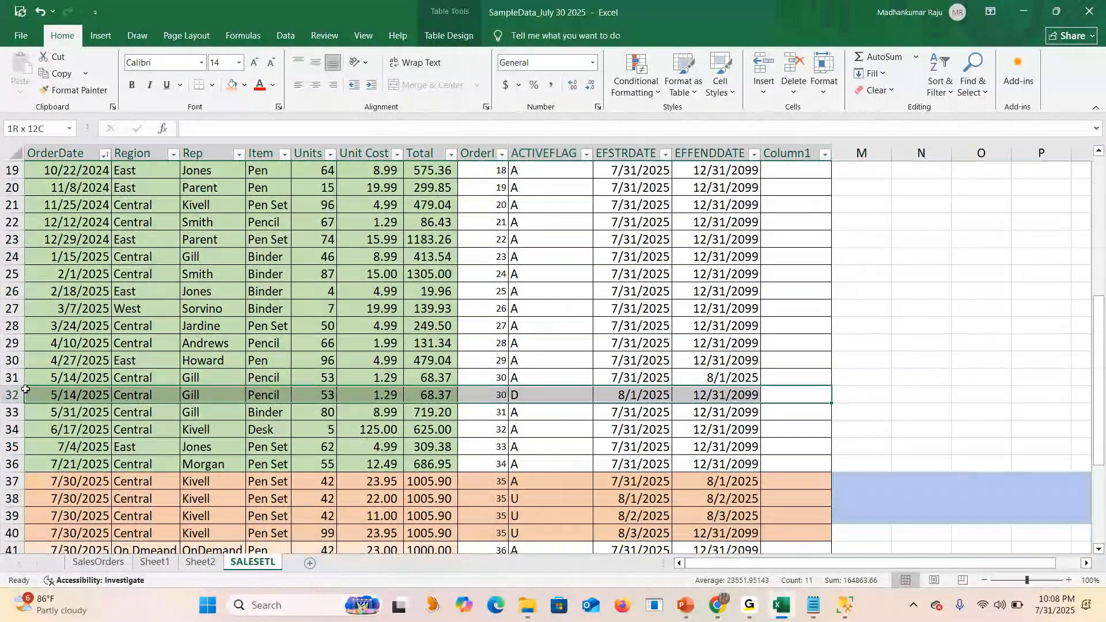
left_click_drag(26, 390, 26, 377)
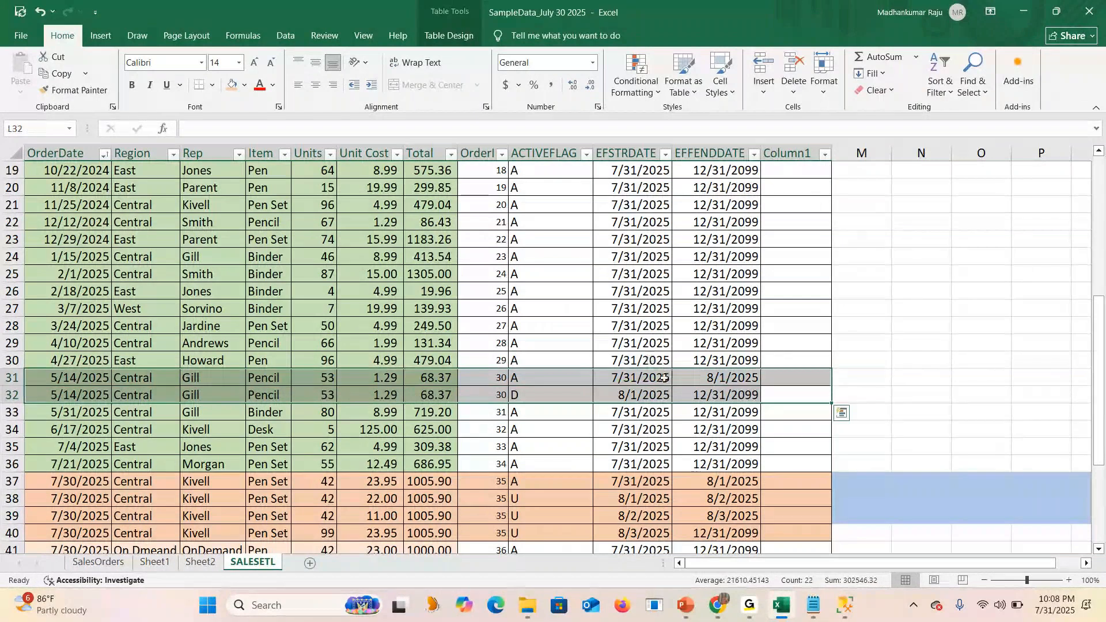
left_click_drag(795, 395, 70, 385)
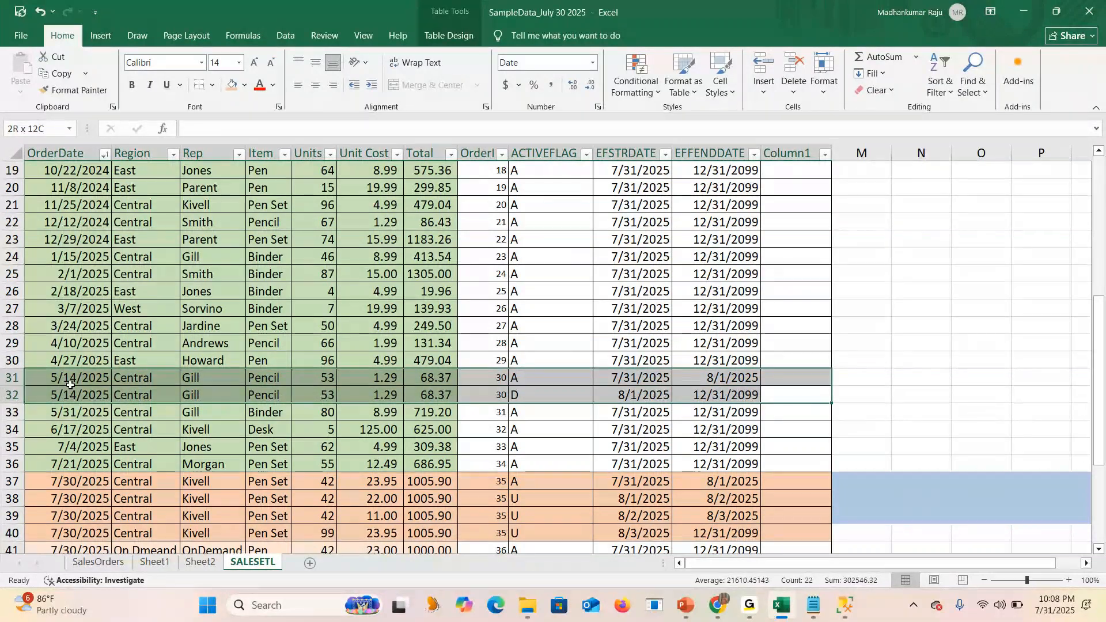
left_click(522, 379)
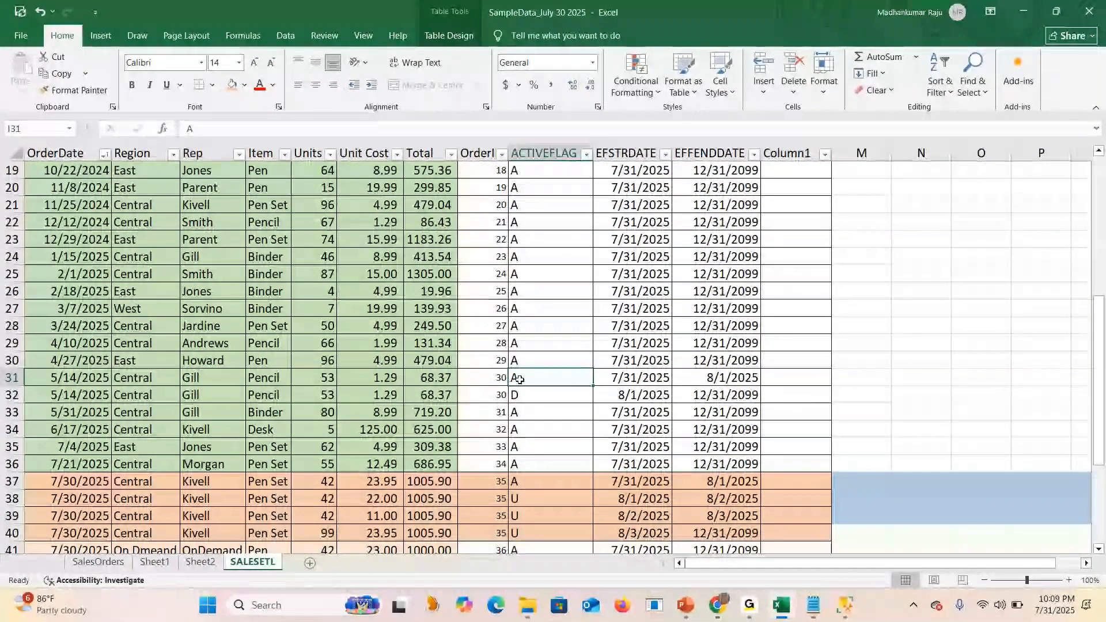
Highlight the original and deleted-flag Pencil records in rows 31 and 32 with a light gold fill.
left_click(12, 382)
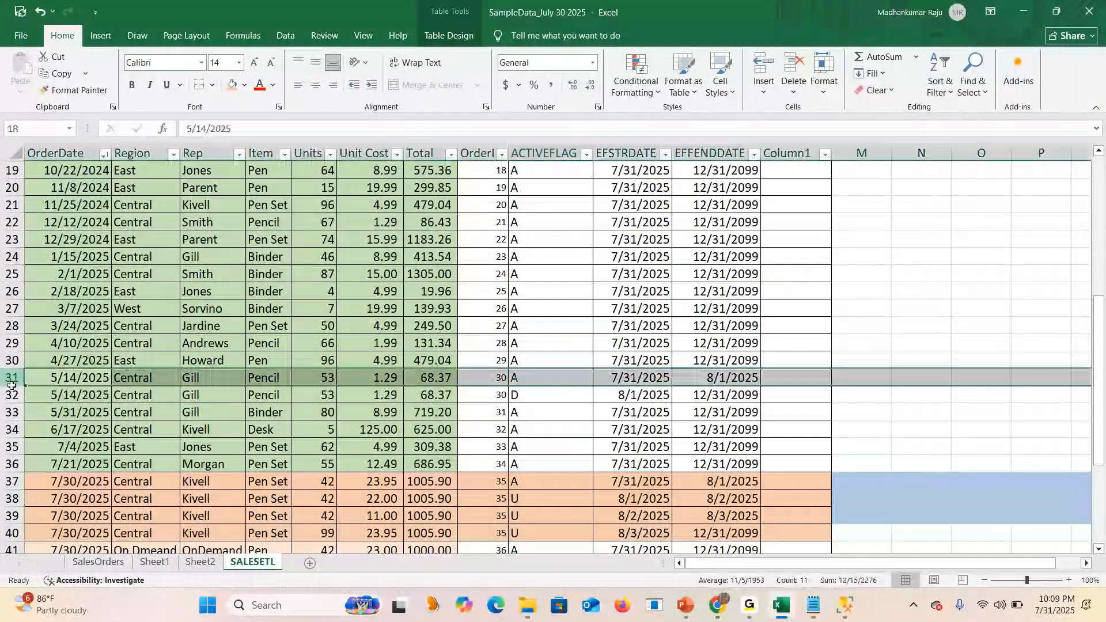
left_click_drag(12, 384, 12, 395)
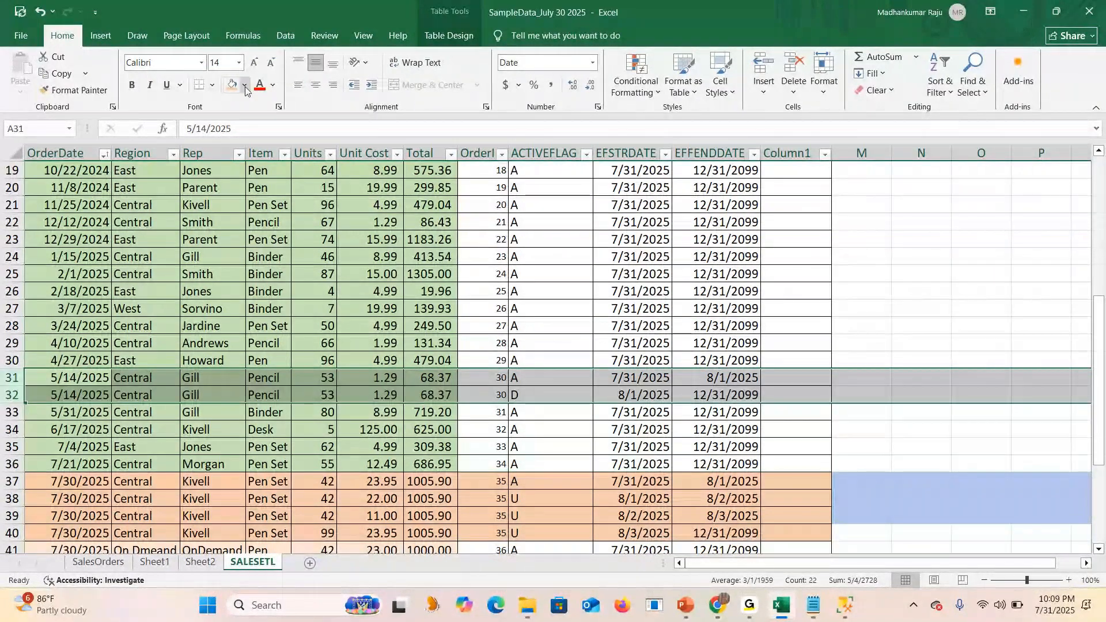
left_click(233, 85)
left_click(529, 379)
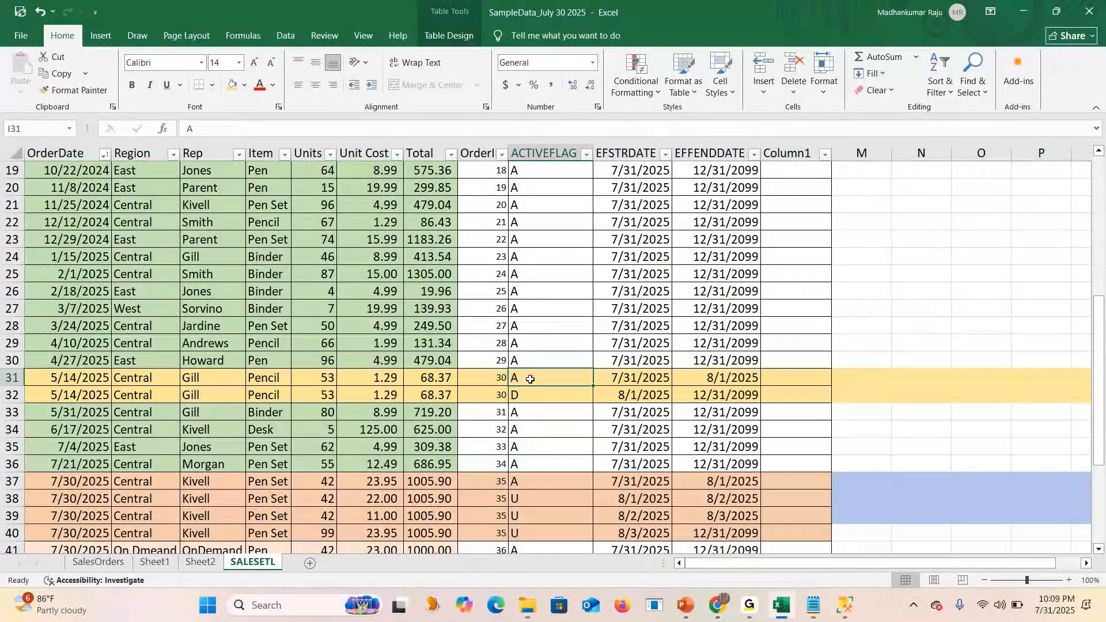
Review the ACTIVEFLAG, EFSTRDATE and EFFENDDATE values of the two highlighted Pencil records in rows 31 and 32.
double_click(548, 385)
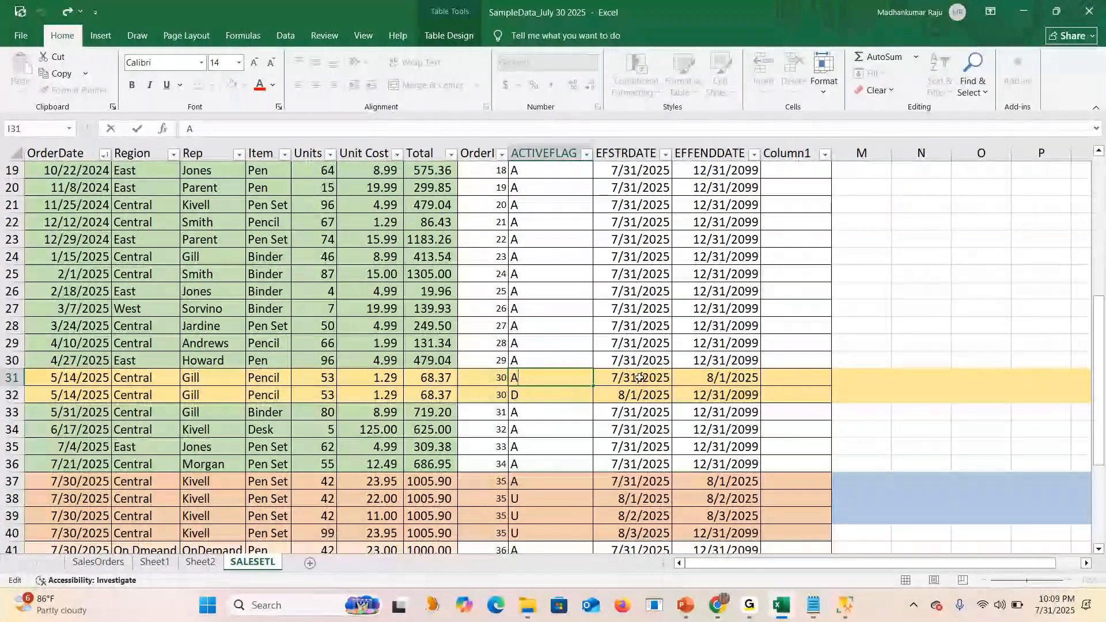
left_click(639, 377)
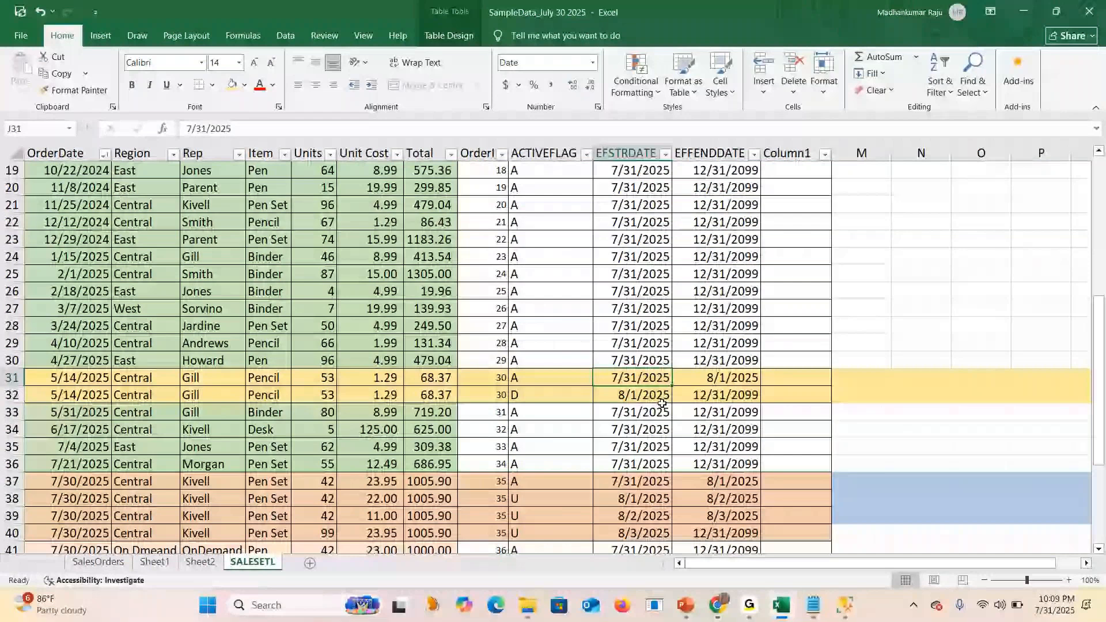
key("Down")
key("Left")
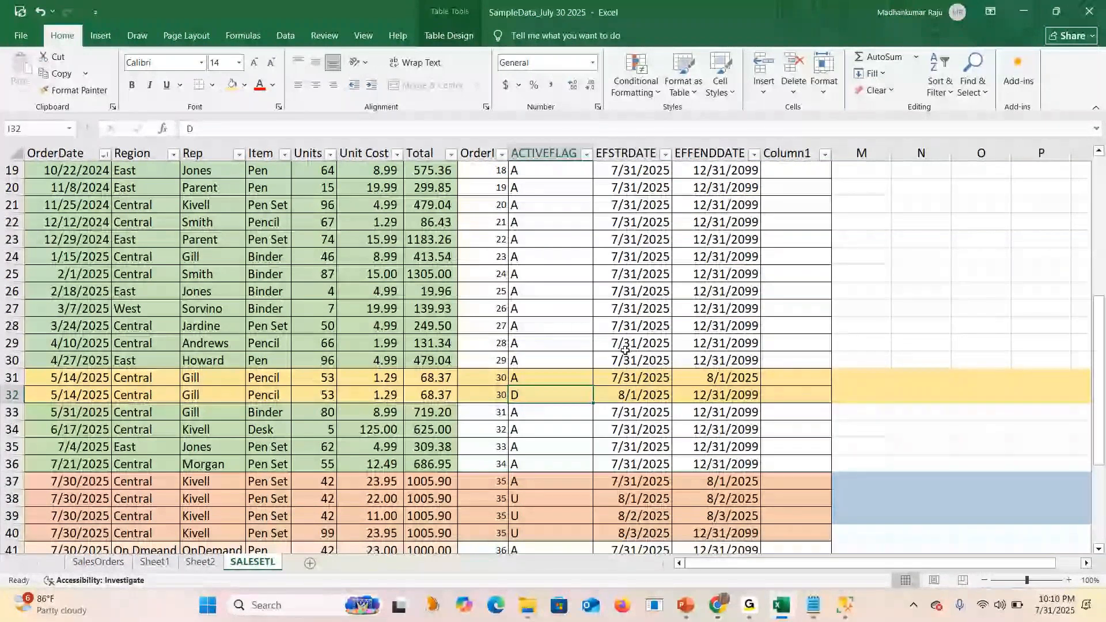
left_click(538, 381)
left_click(13, 378)
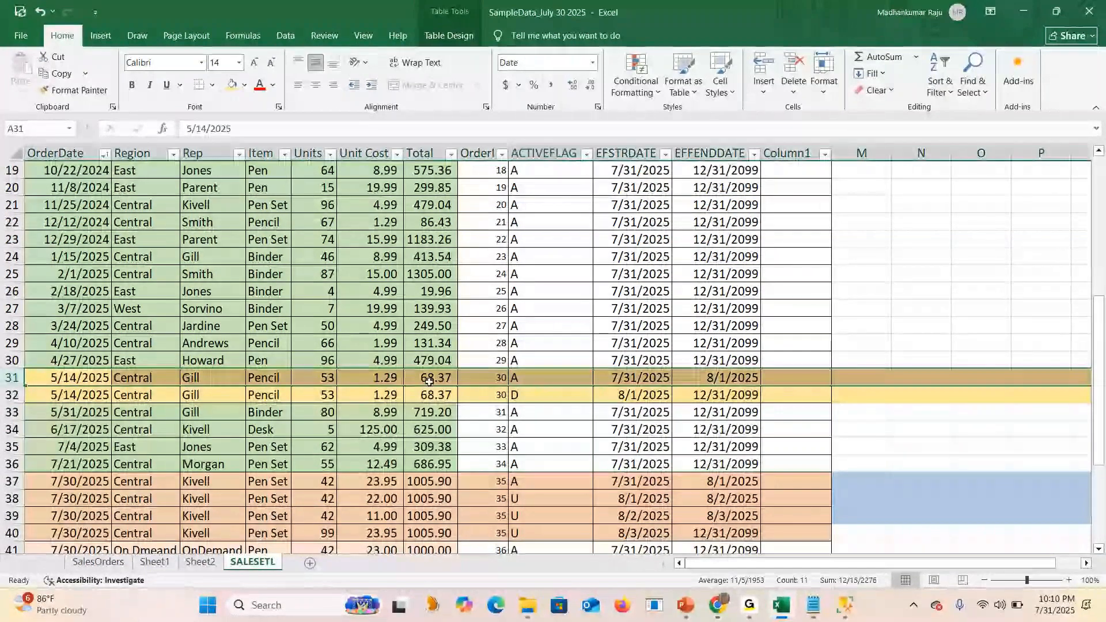
left_click(724, 392)
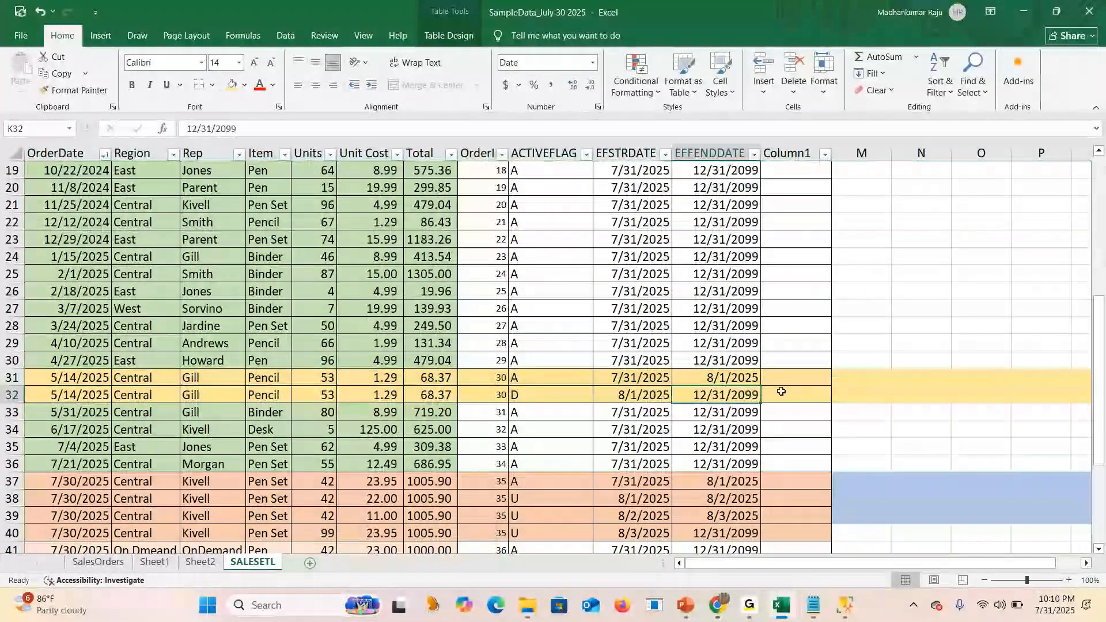
left_click_drag(781, 391, 40, 380)
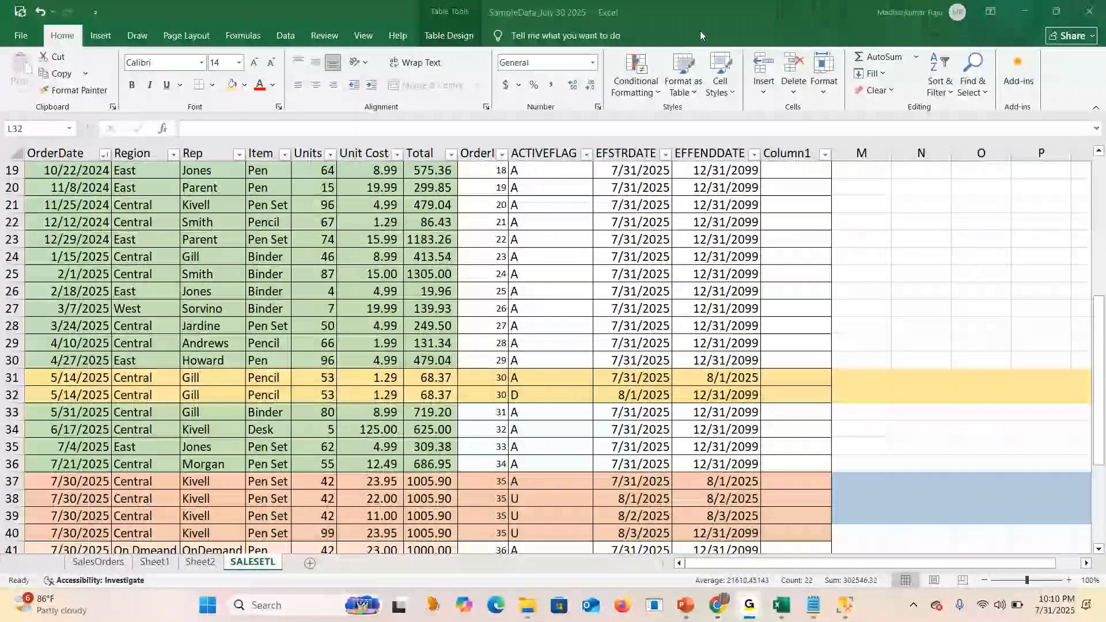
Open the SalesOrders worksheet and examine the source order records from the header row down to row 17.
mouse_move(786, 607)
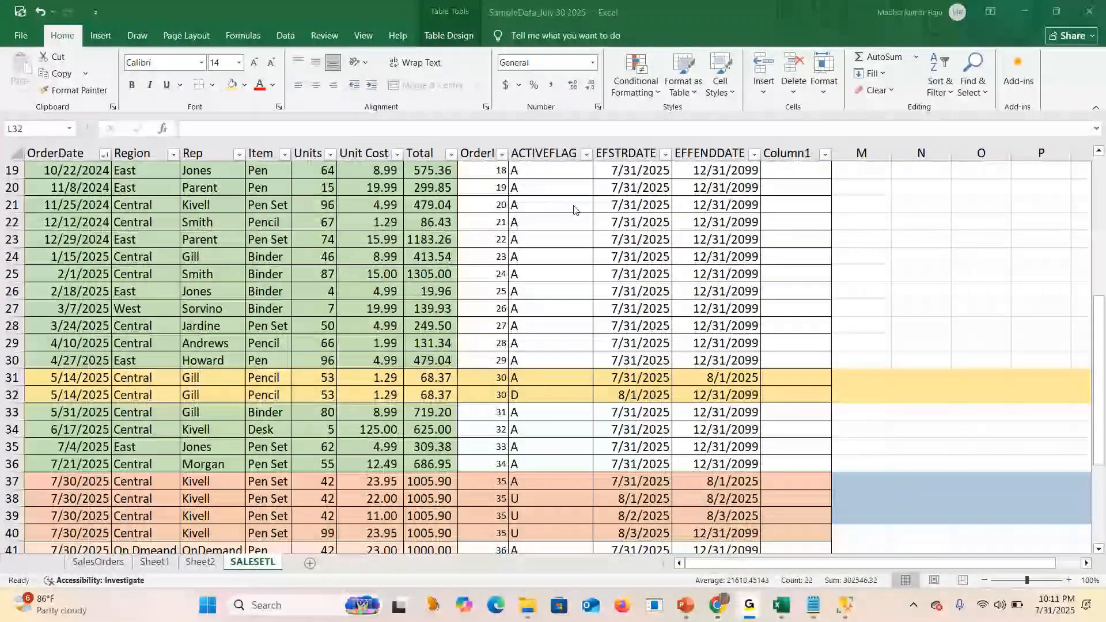
left_click(268, 291)
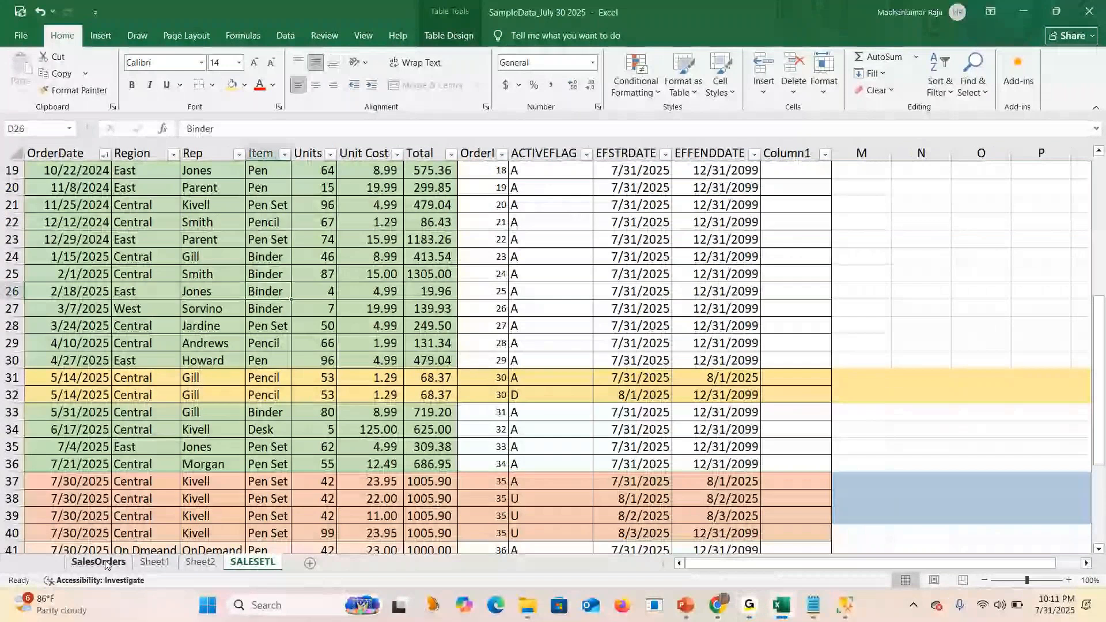
left_click(99, 562)
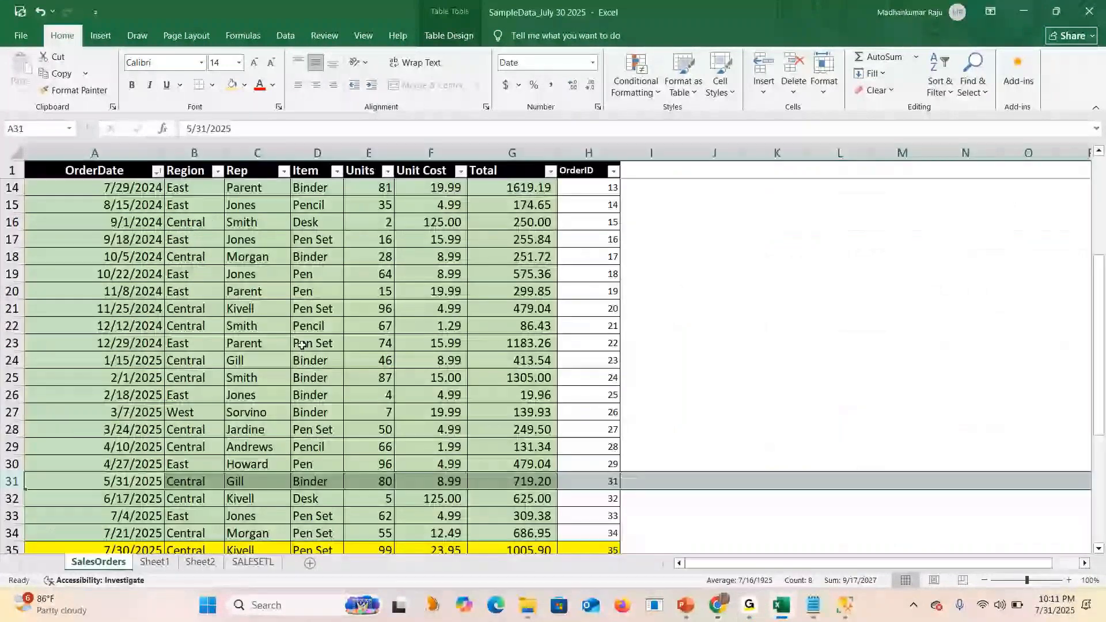
scroll(302, 344, "up", 4)
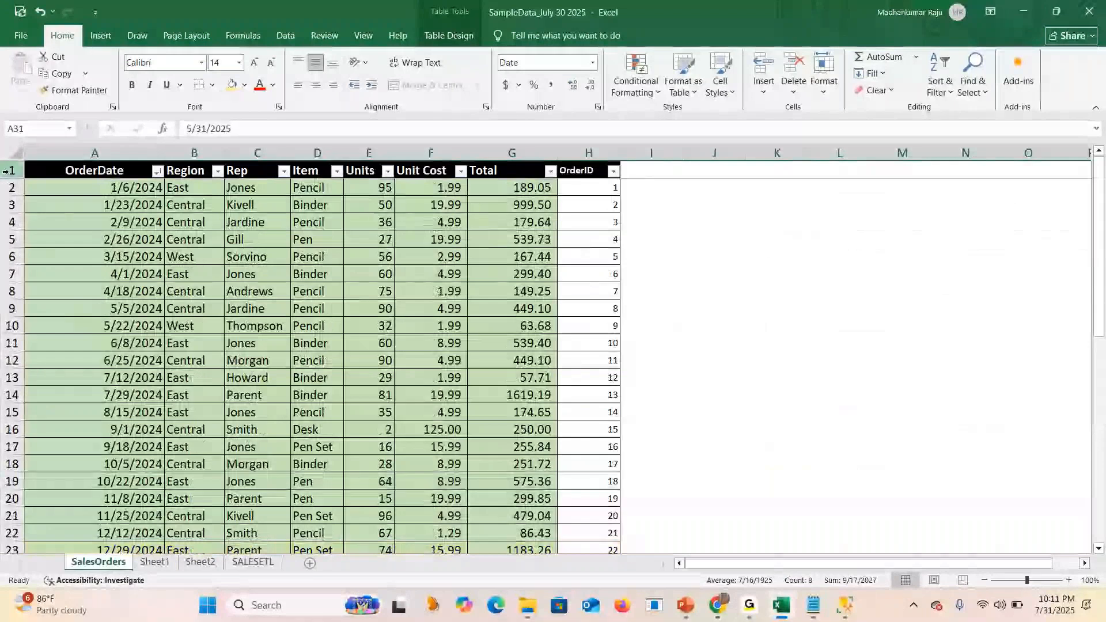
left_click_drag(6, 171, 1, 443)
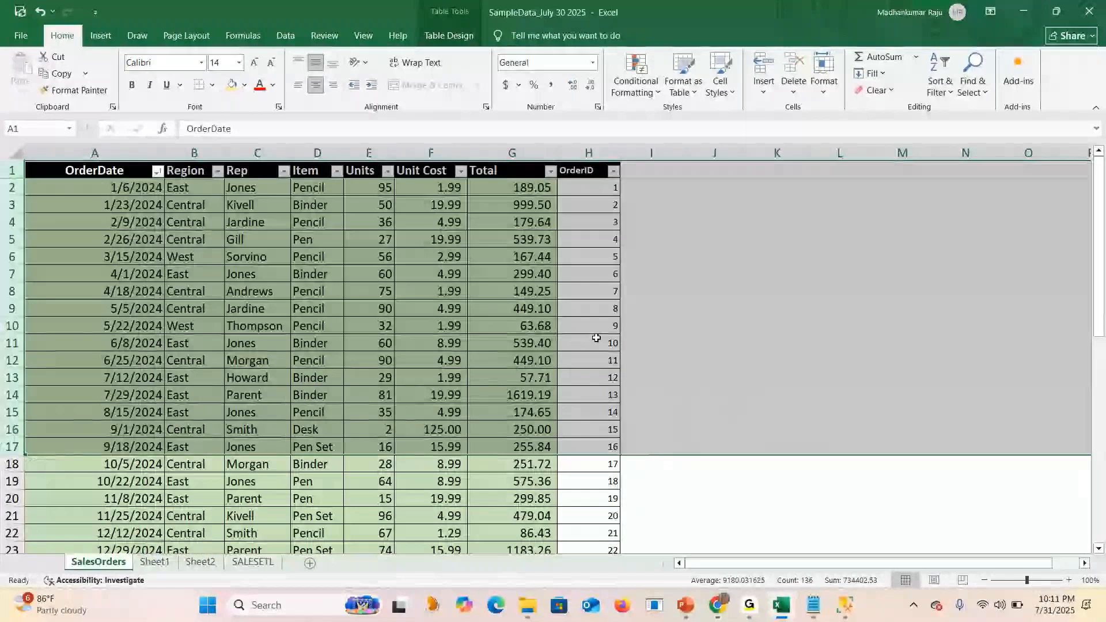
left_click(714, 308)
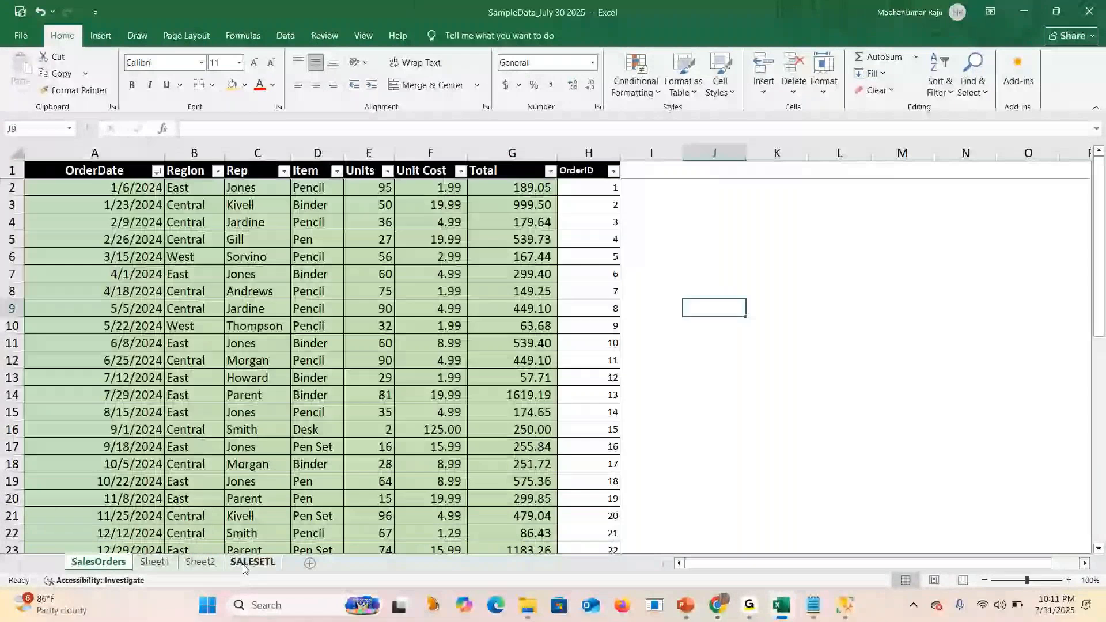
Return to the SALESETL worksheet and review the first order records, selecting order dates A2 through A9.
left_click(242, 567)
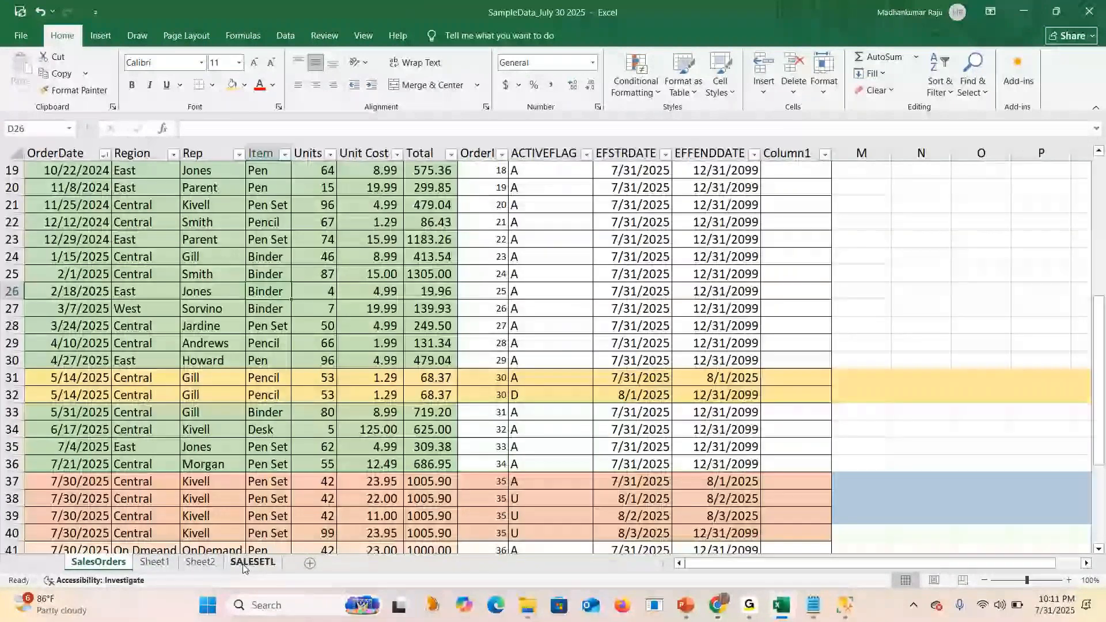
left_click(243, 567)
left_click_drag(64, 188, 54, 232)
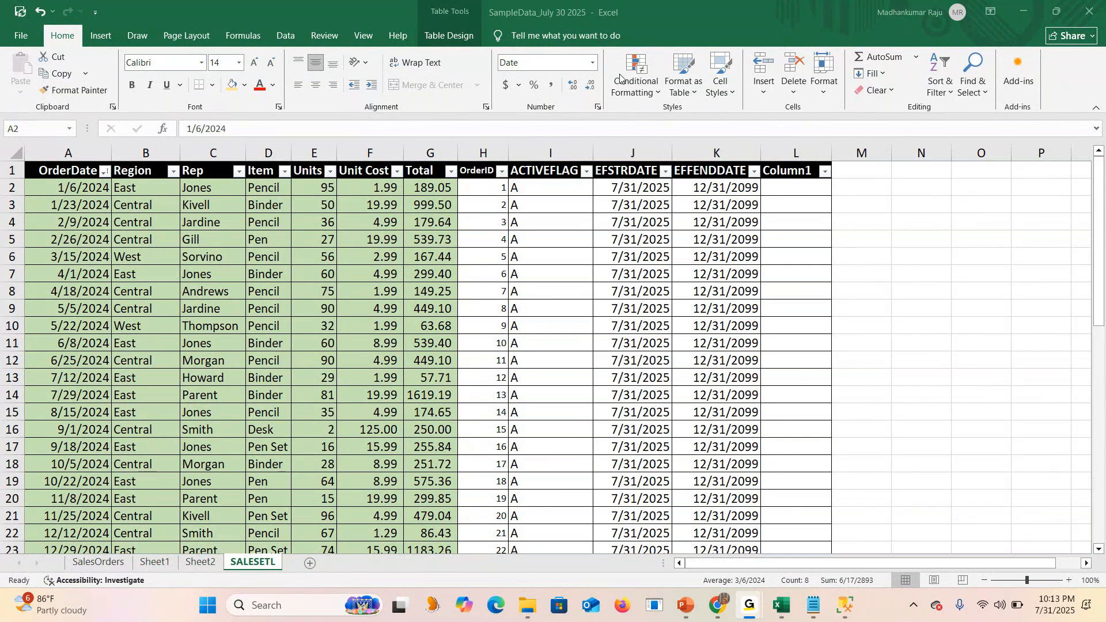
Switch to the ETL_Training Day3_July_31 presentation in PowerPoint and examine the employee department, master and billable finance tables on slide 6.
mouse_move(718, 611)
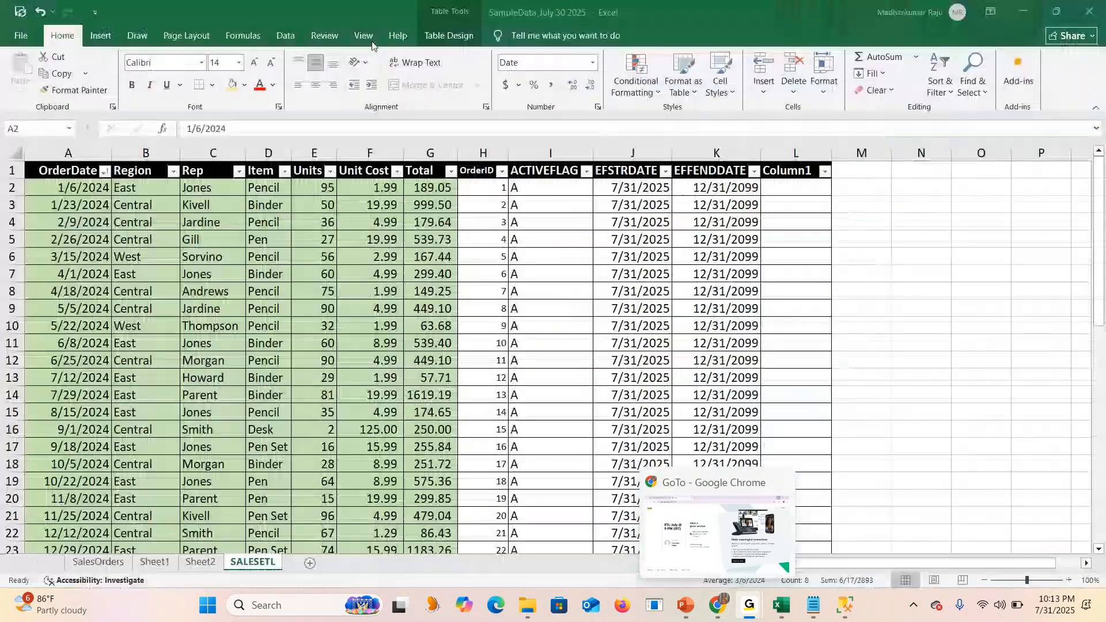
key("alt+Tab")
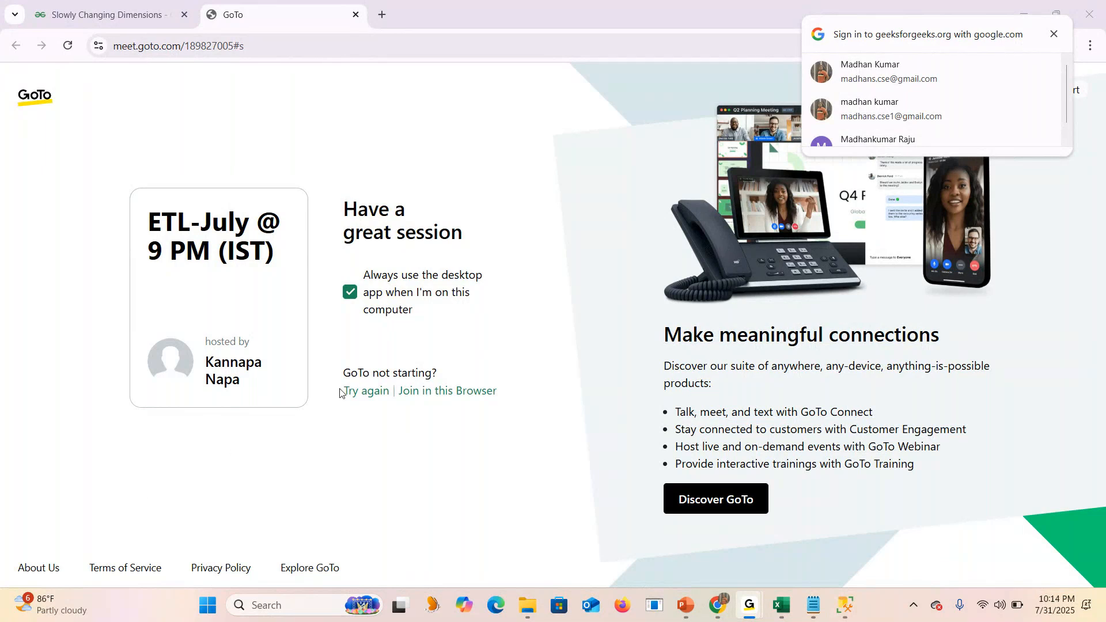
left_click(689, 607)
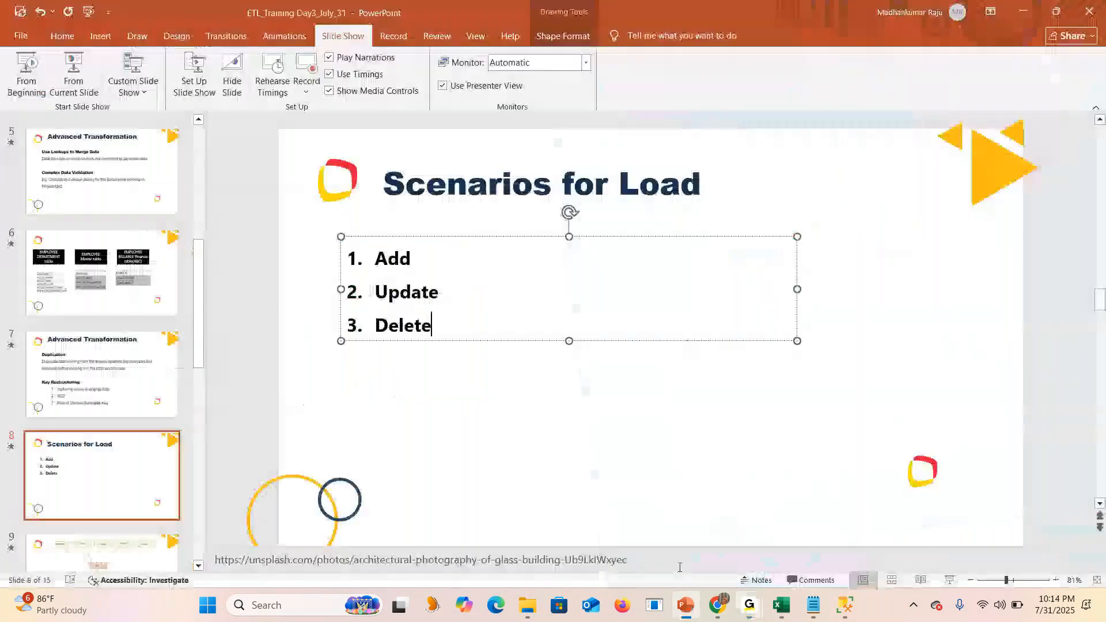
scroll(173, 309, "up", 2)
left_click(168, 291)
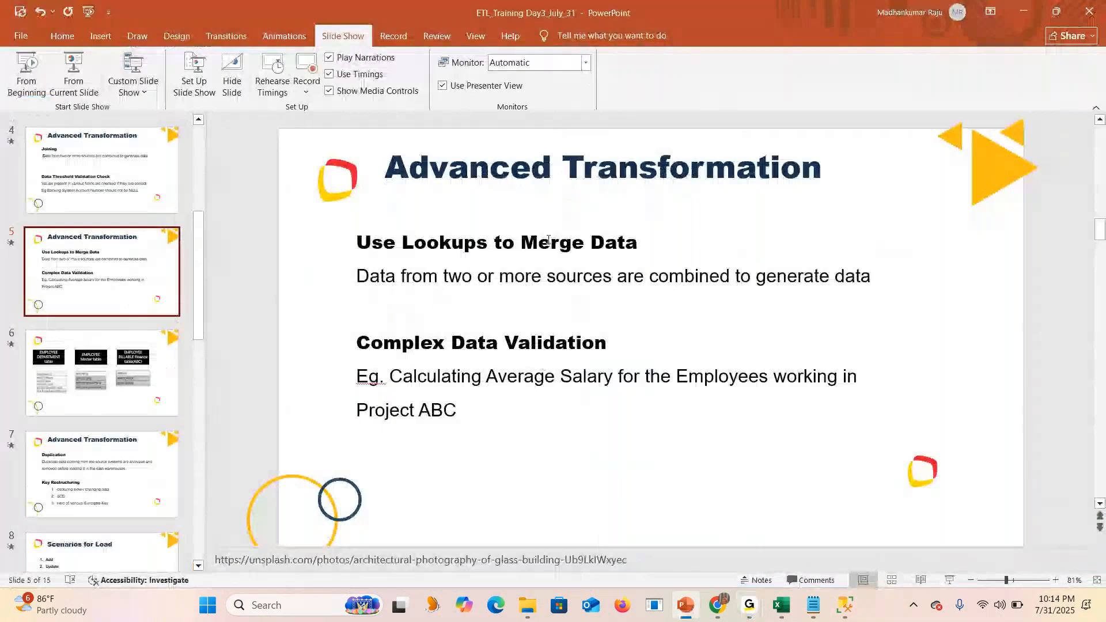
left_click(86, 375)
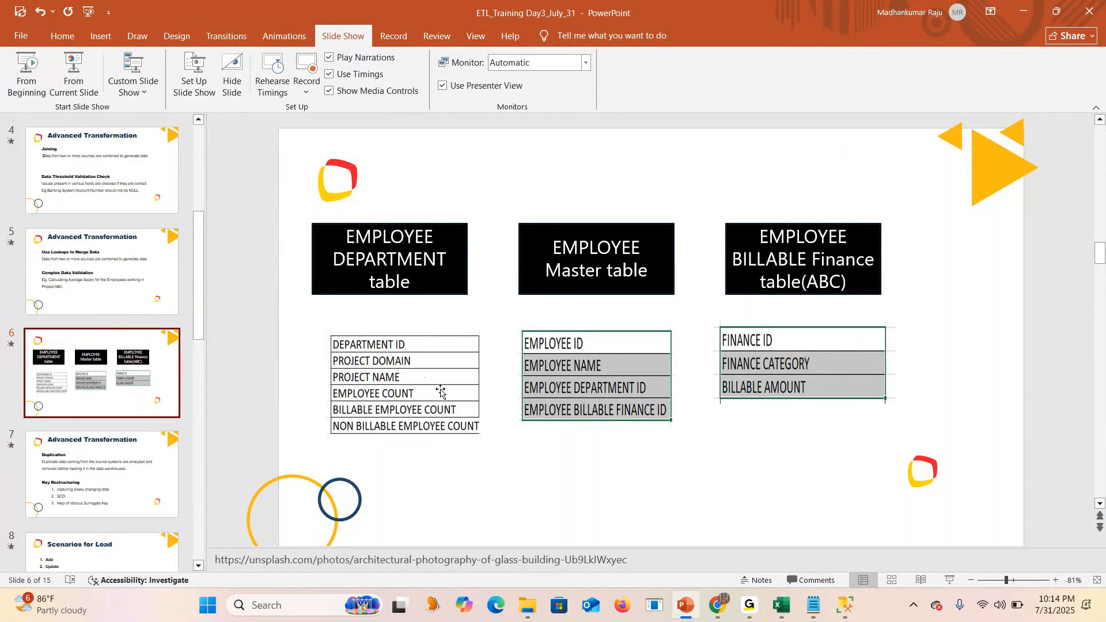
left_click(407, 376)
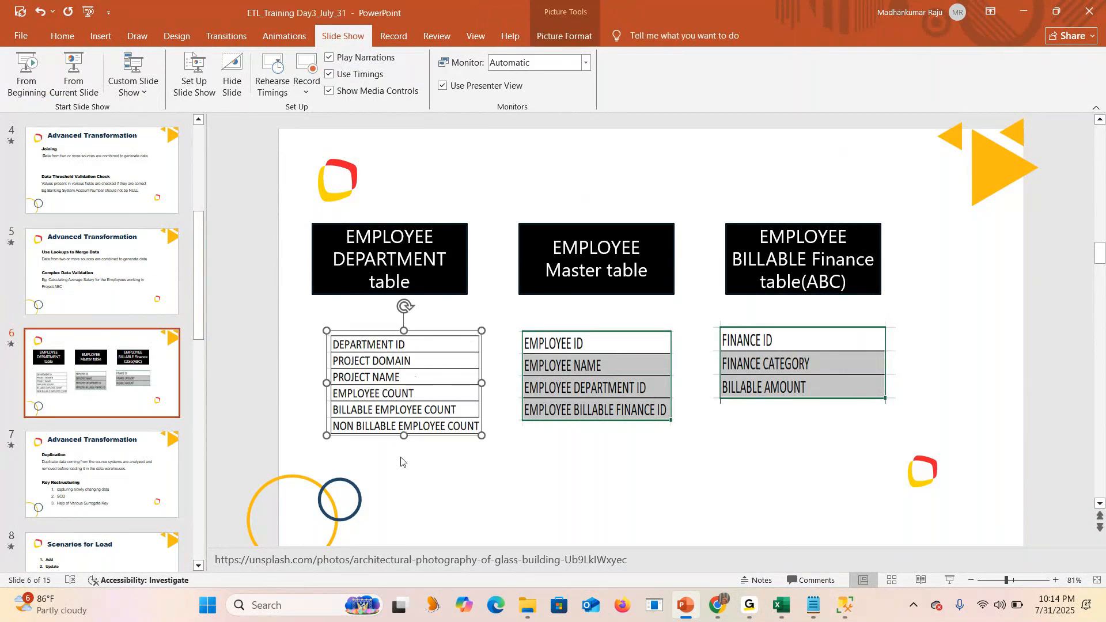